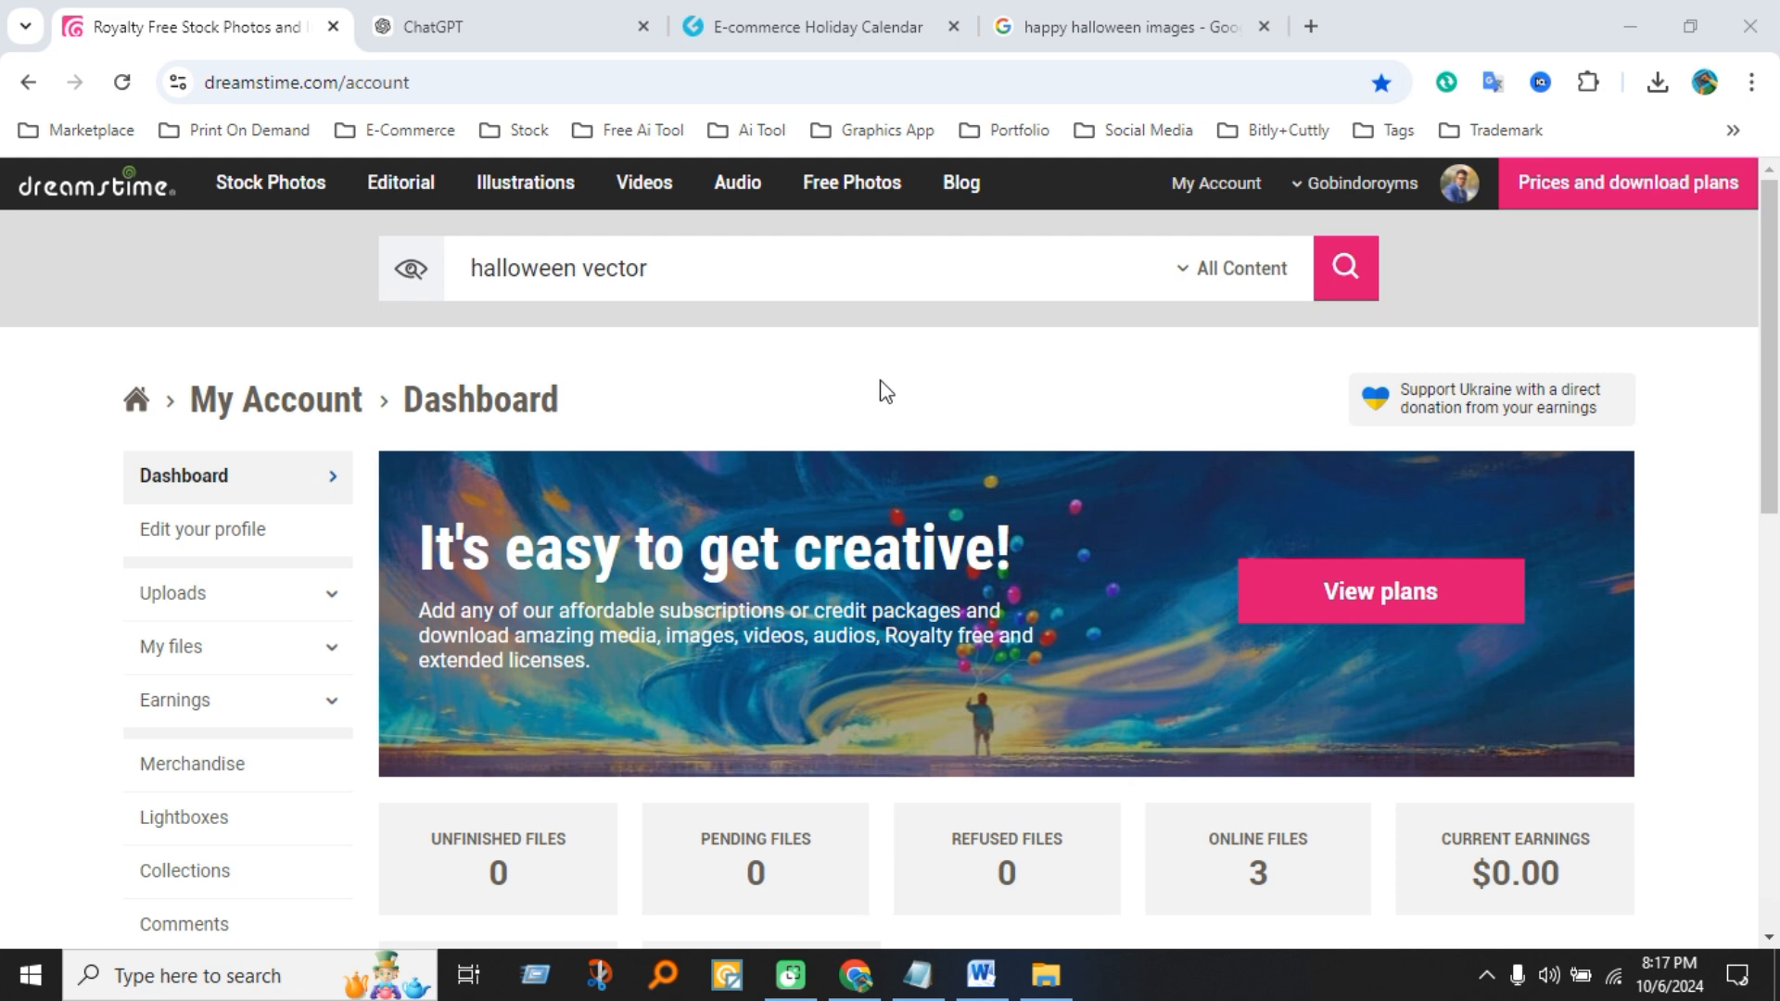
- Review the GearLaunch 2024 e-commerce holiday calendar from September to December, focusing on the Halloween entry
left_click(831, 25)
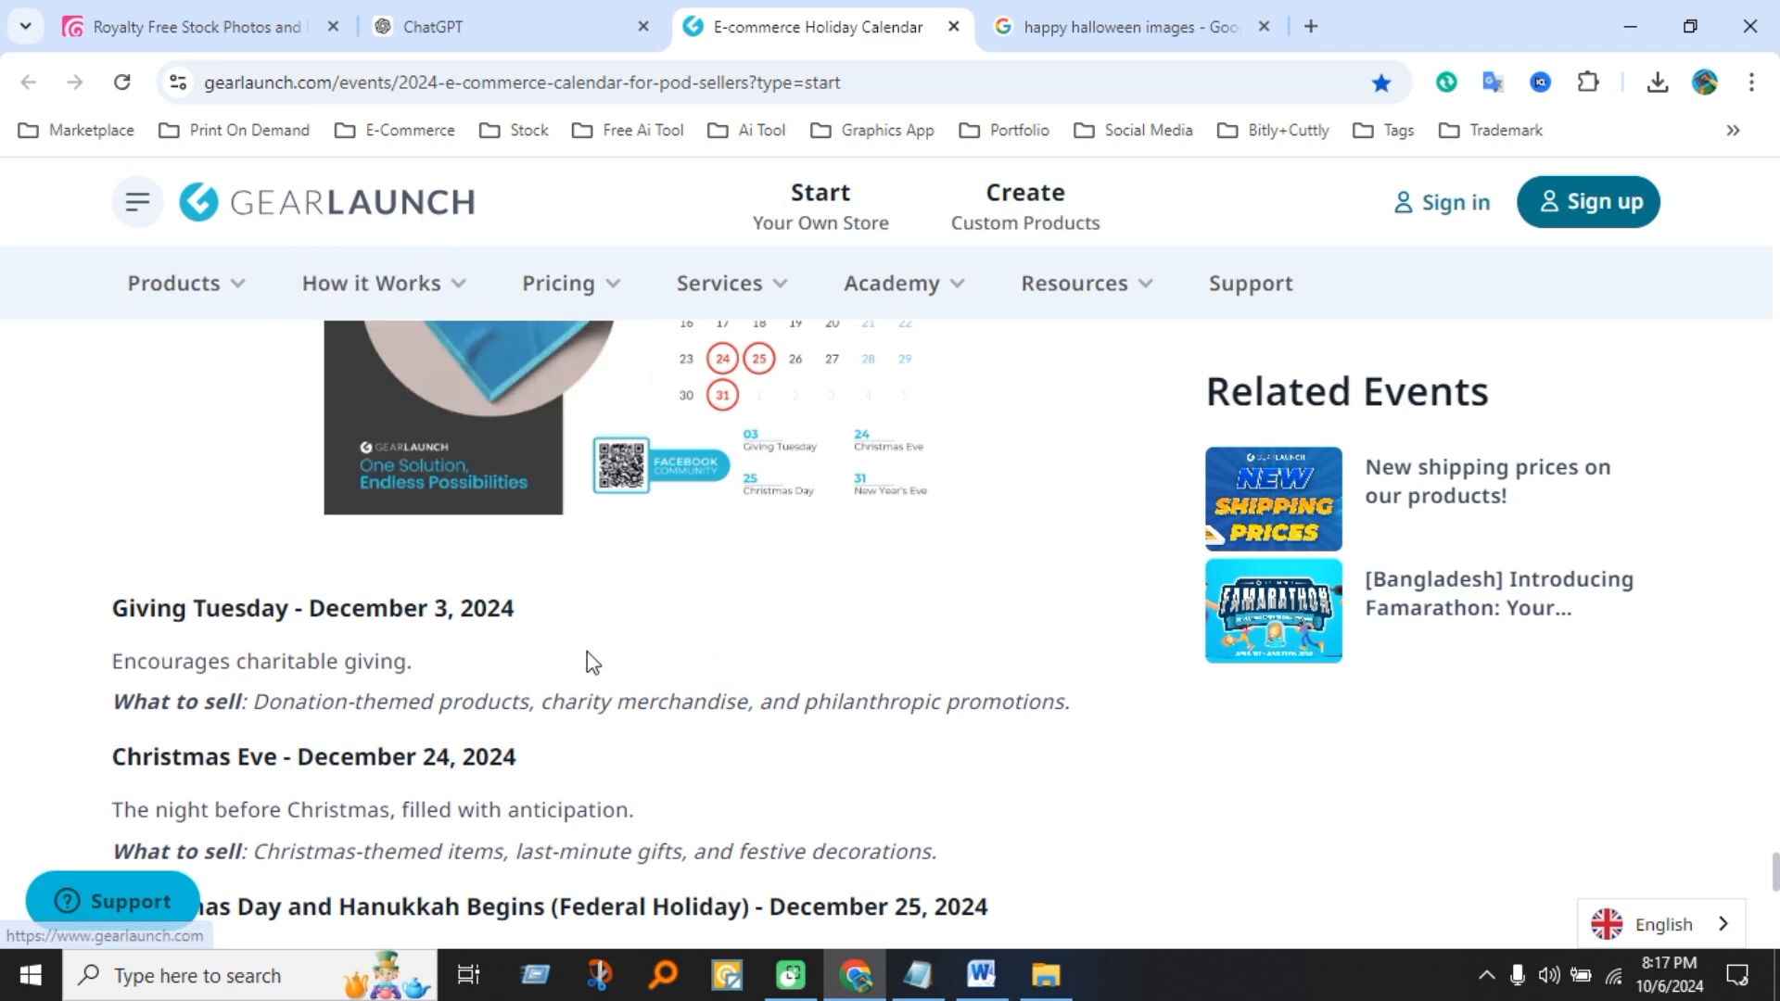
scroll(608, 660, "down", 1)
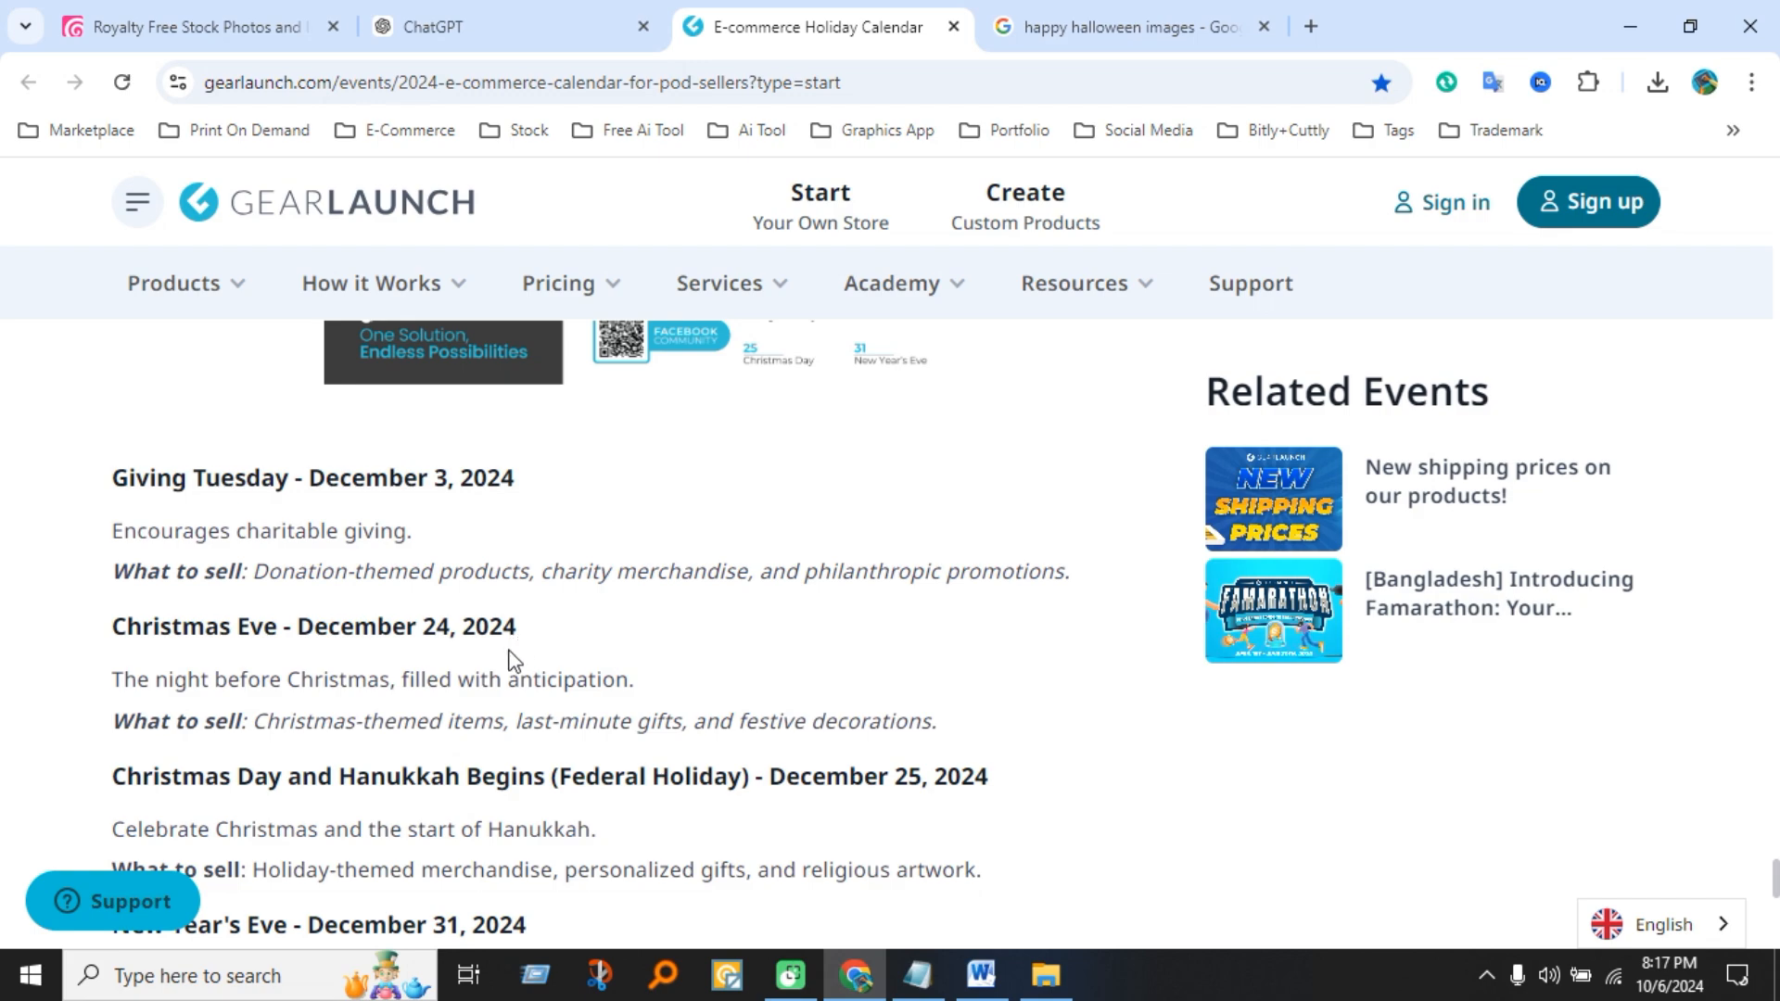
scroll(515, 672, "up", 10)
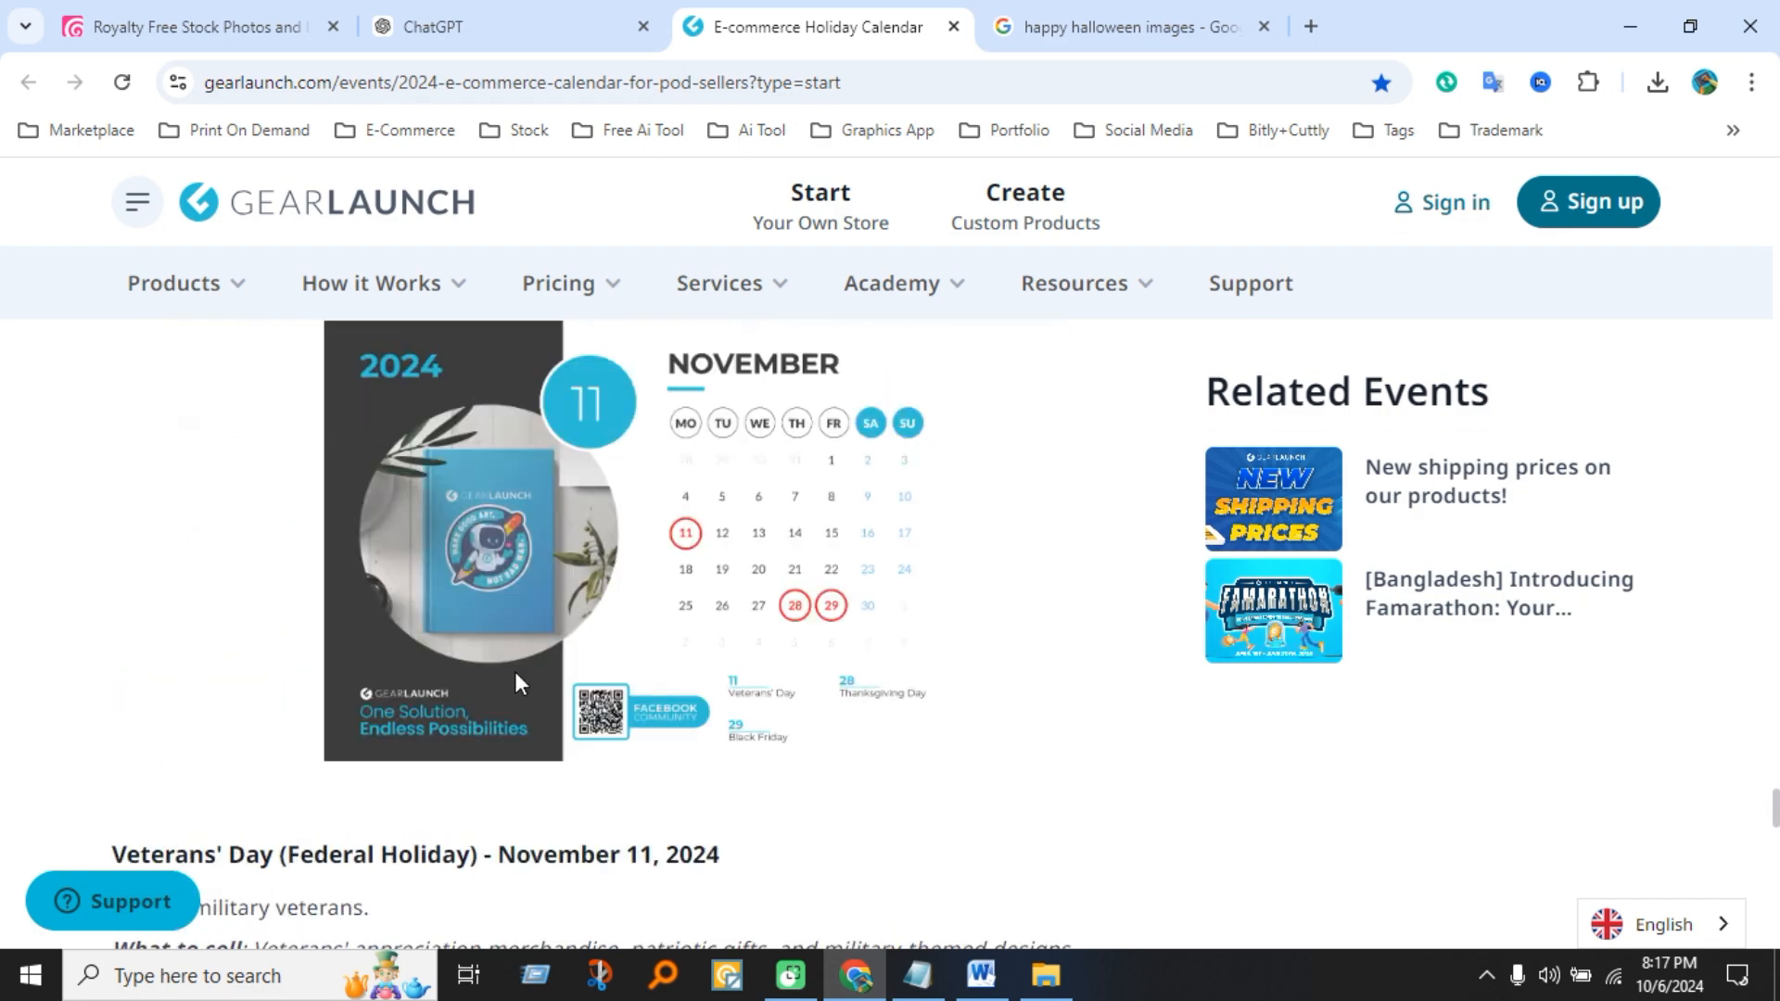
scroll(515, 682, "up", 12)
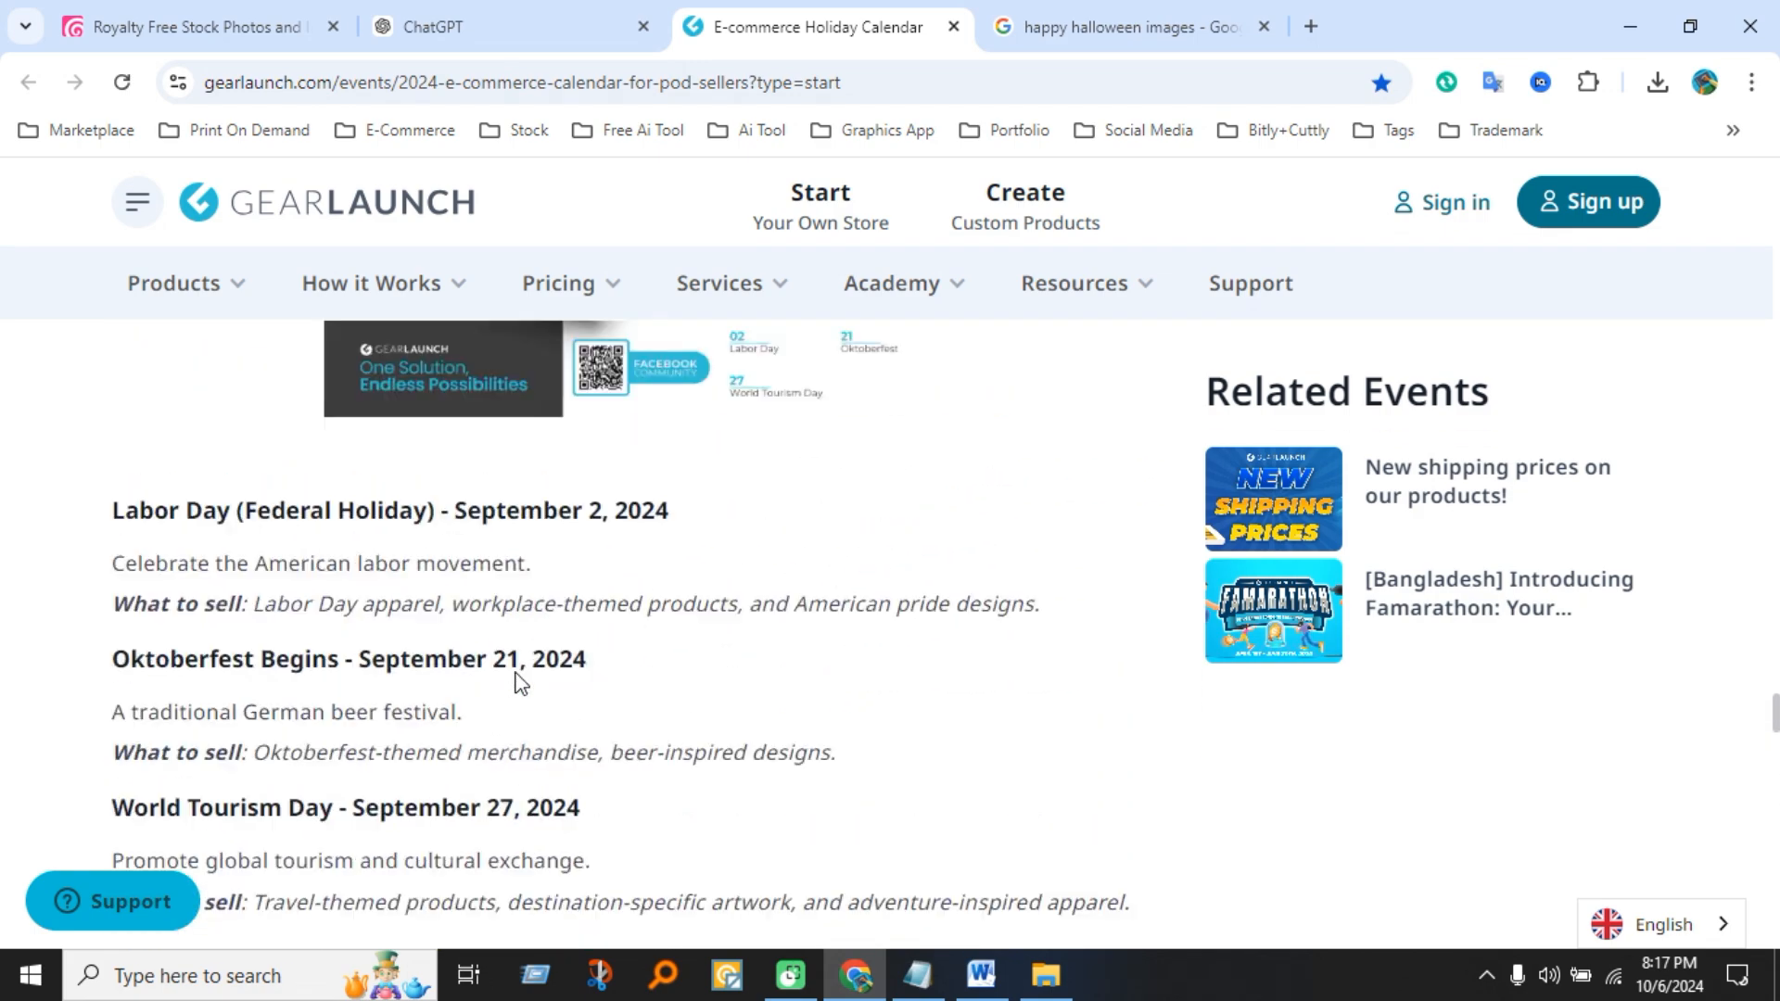
scroll(517, 677, "up", 9)
scroll(516, 677, "down", 6)
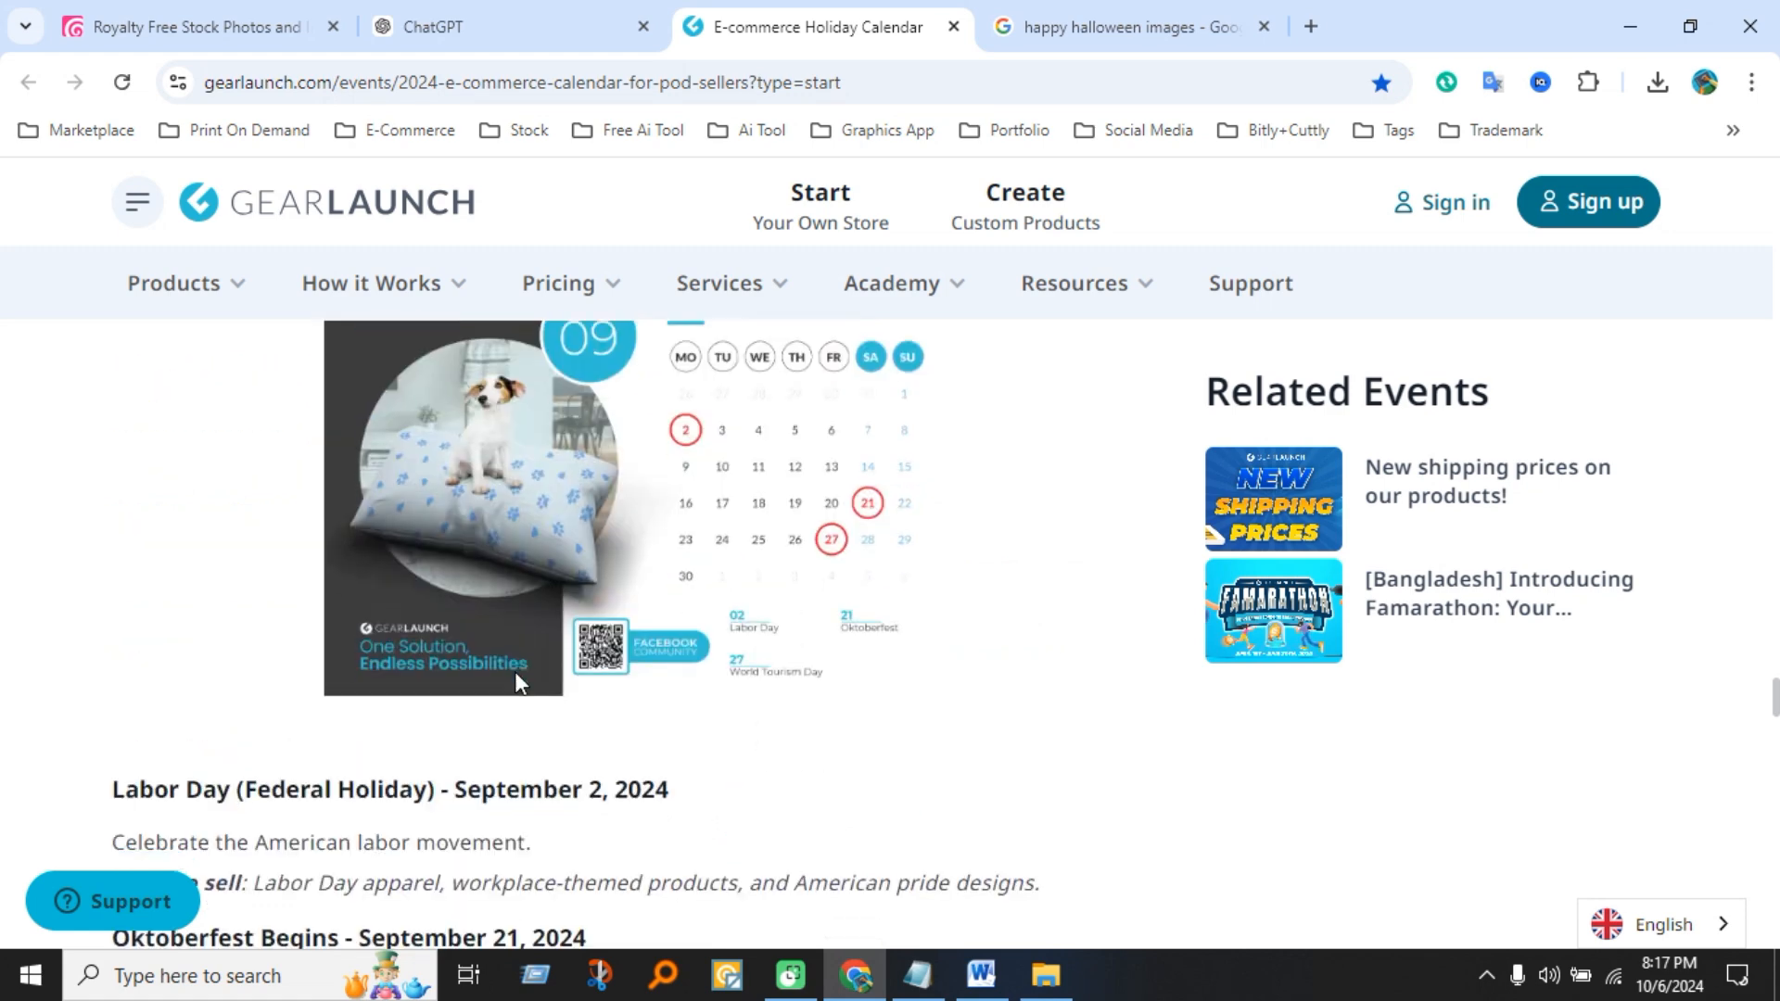
scroll(516, 681, "down", 10)
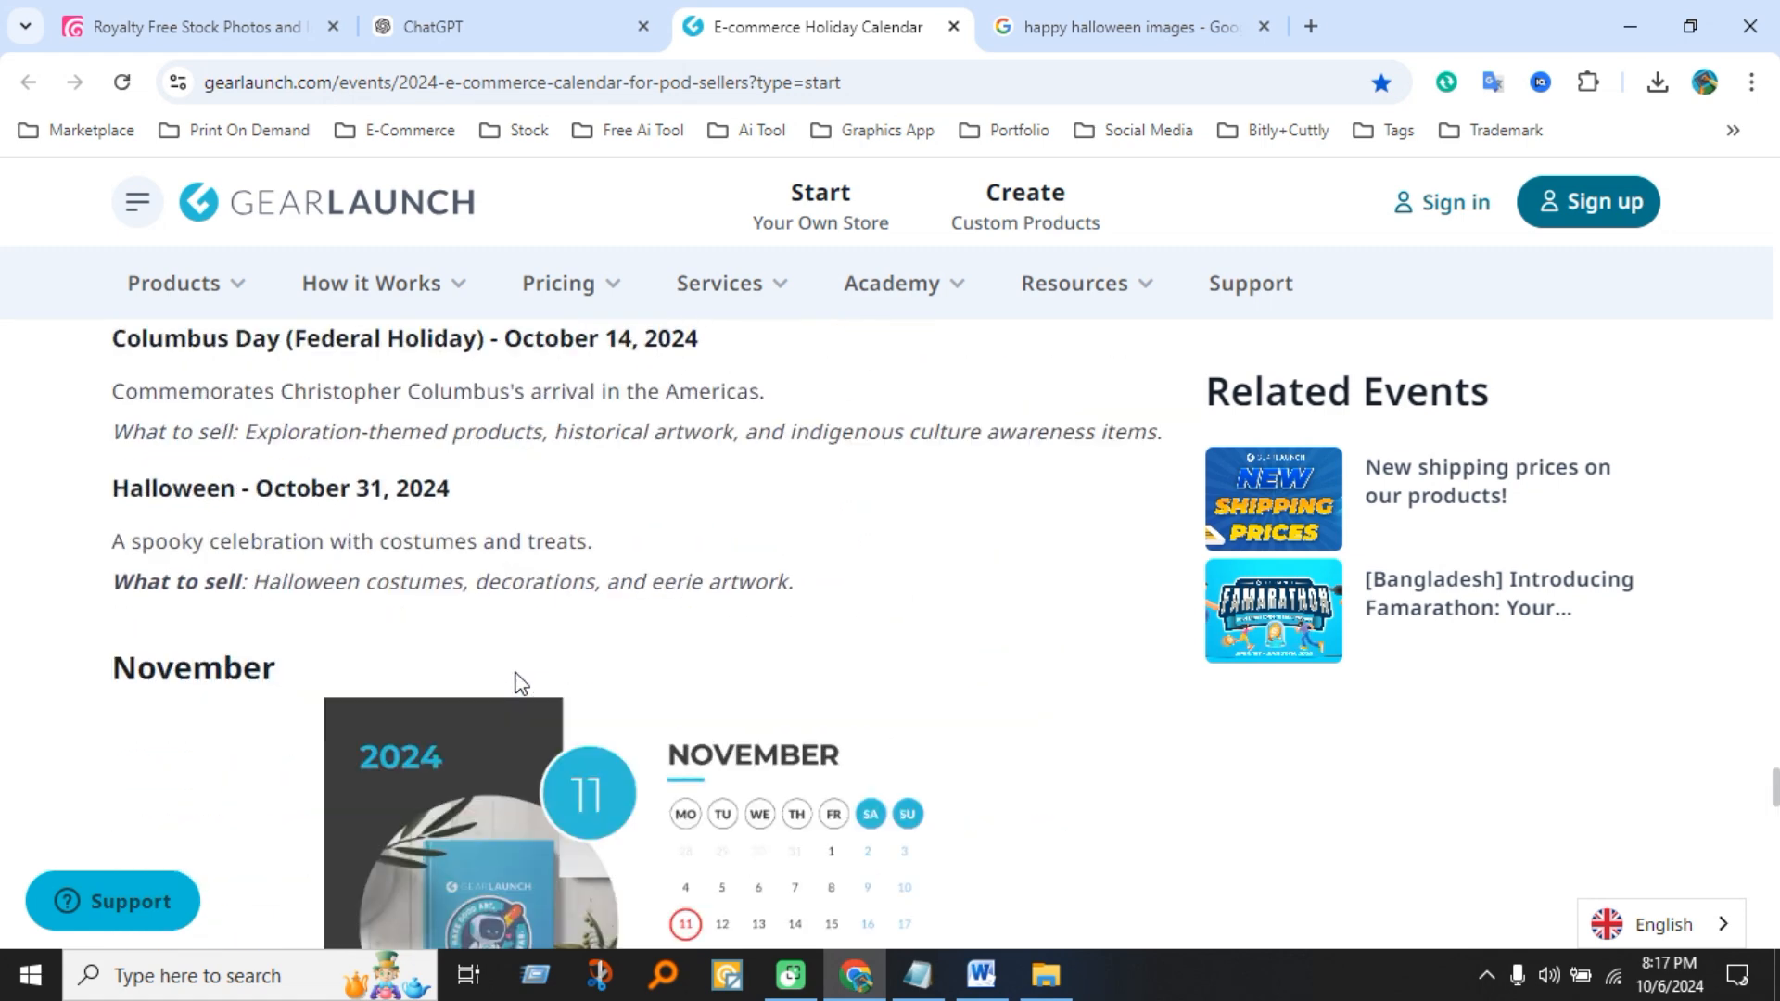
left_click_drag(112, 488, 452, 488)
left_click(596, 530)
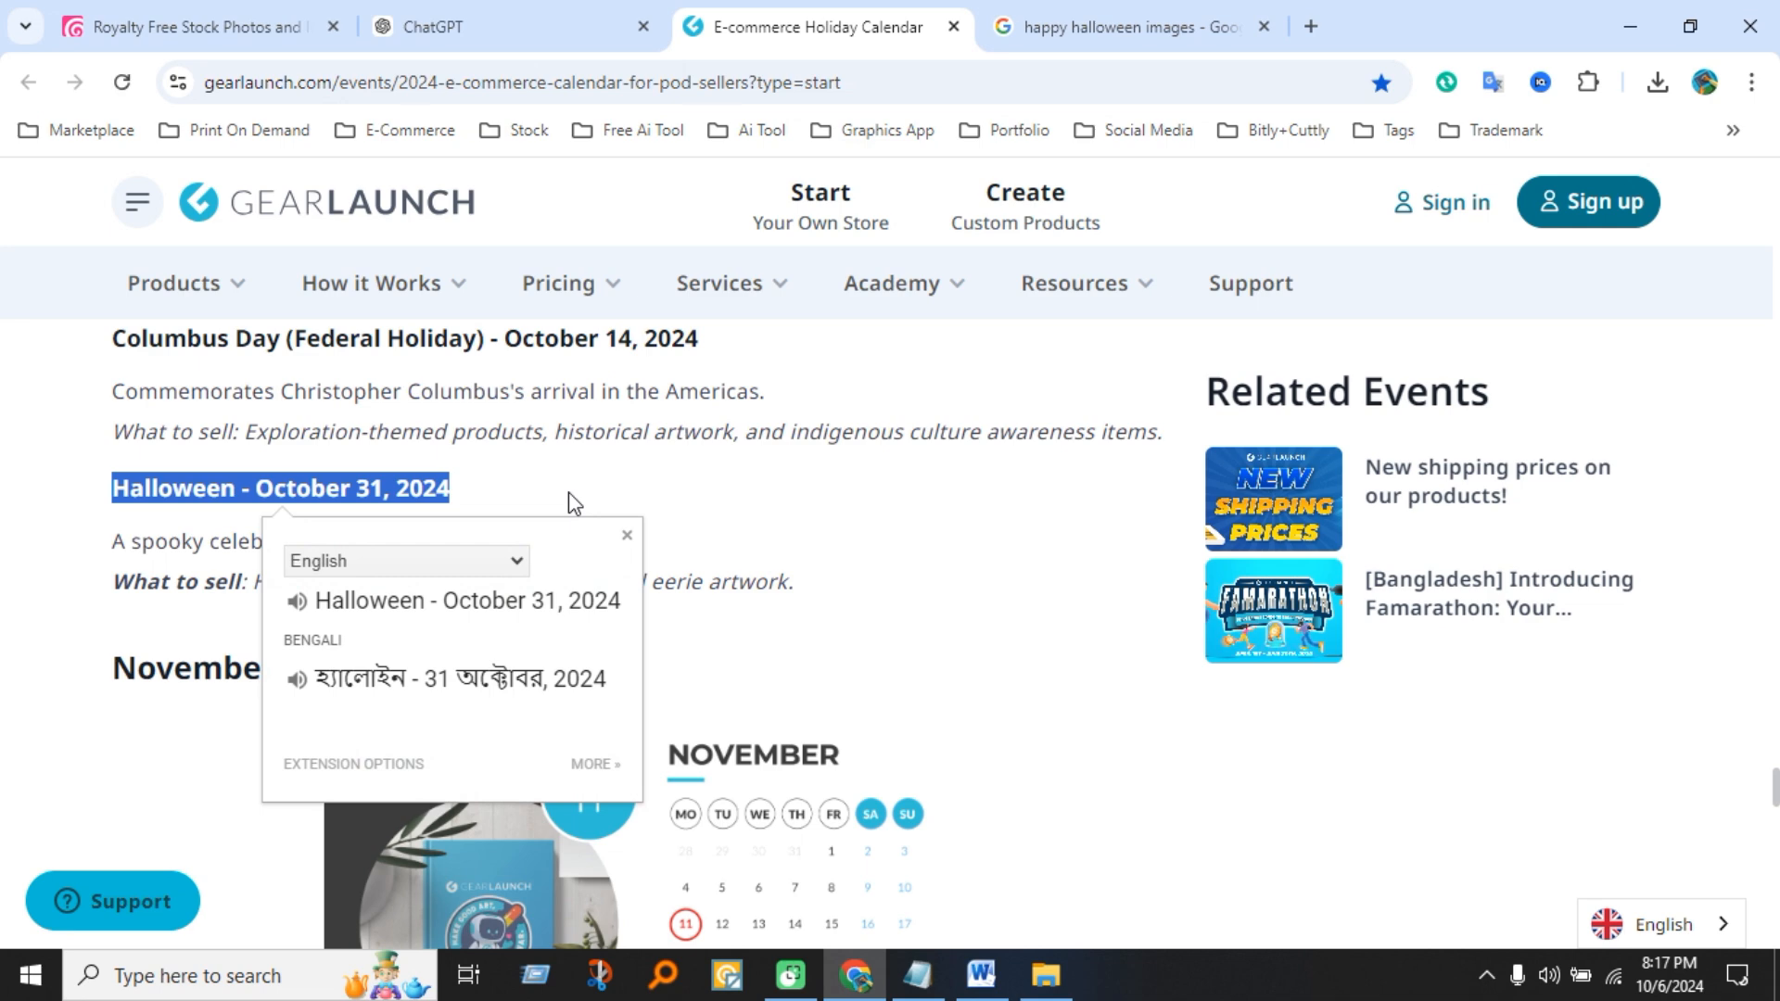
left_click(537, 494)
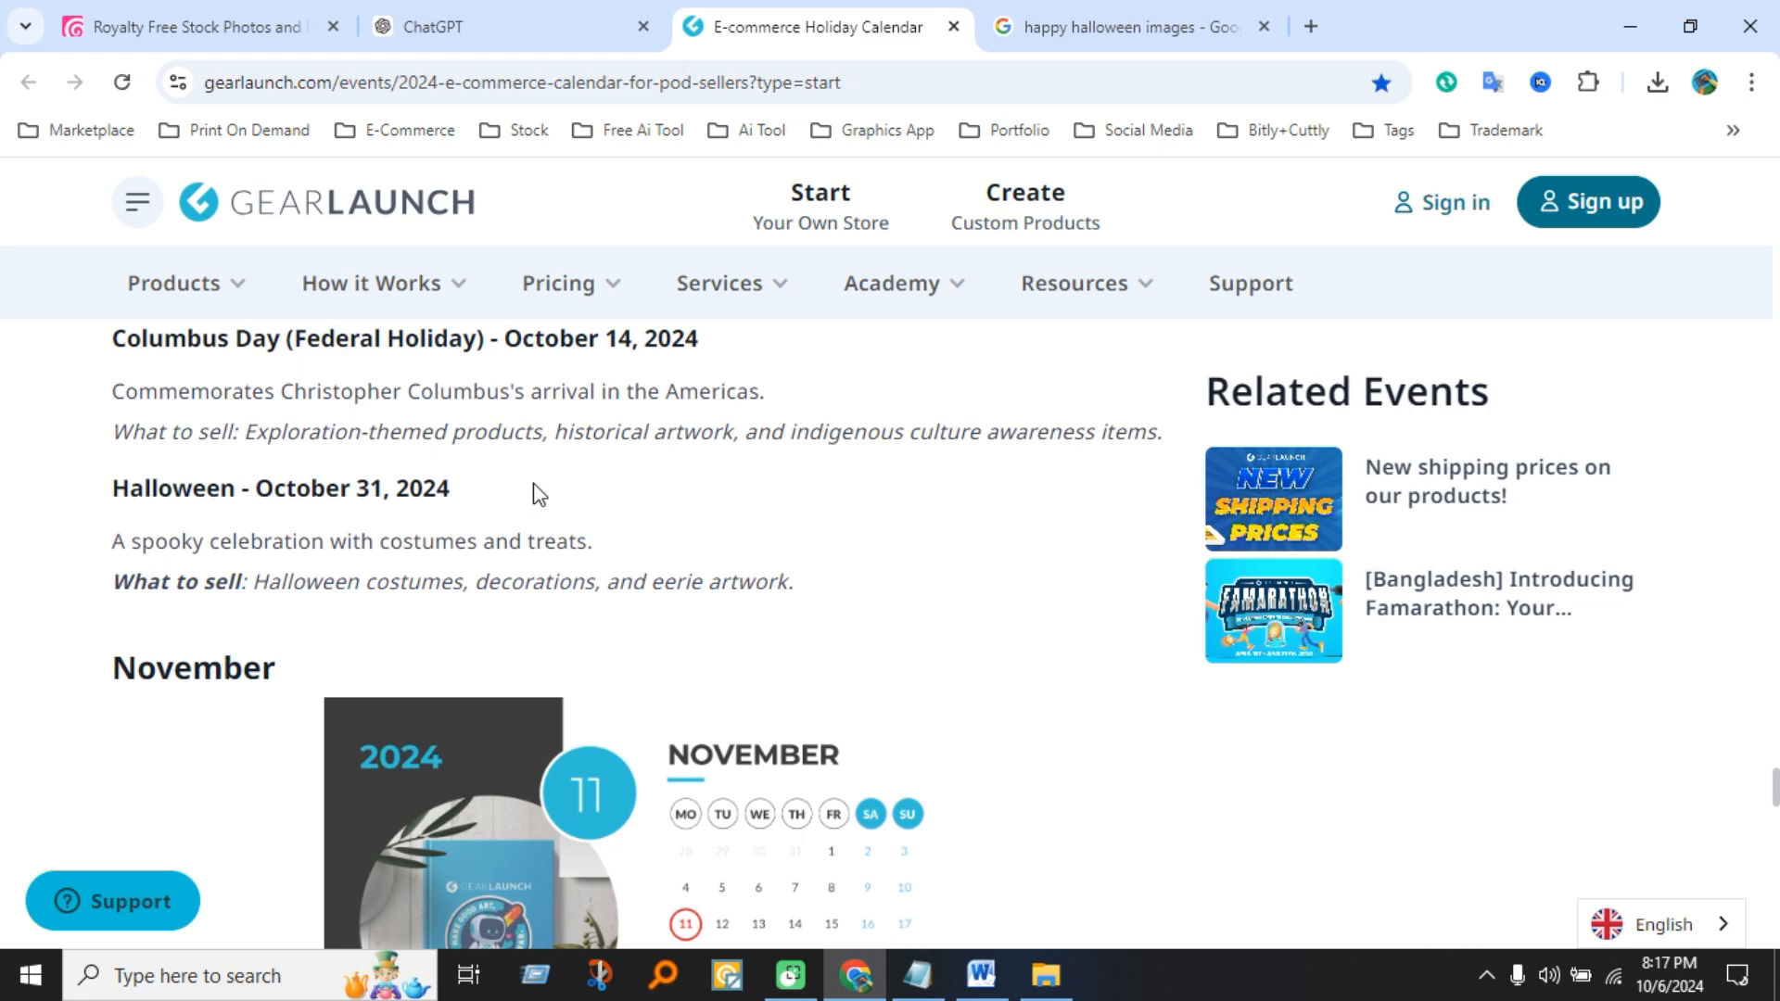
- Browse the Google Images results for "happy halloween images" to examine design styles and the stock sites offering them
left_click(1086, 27)
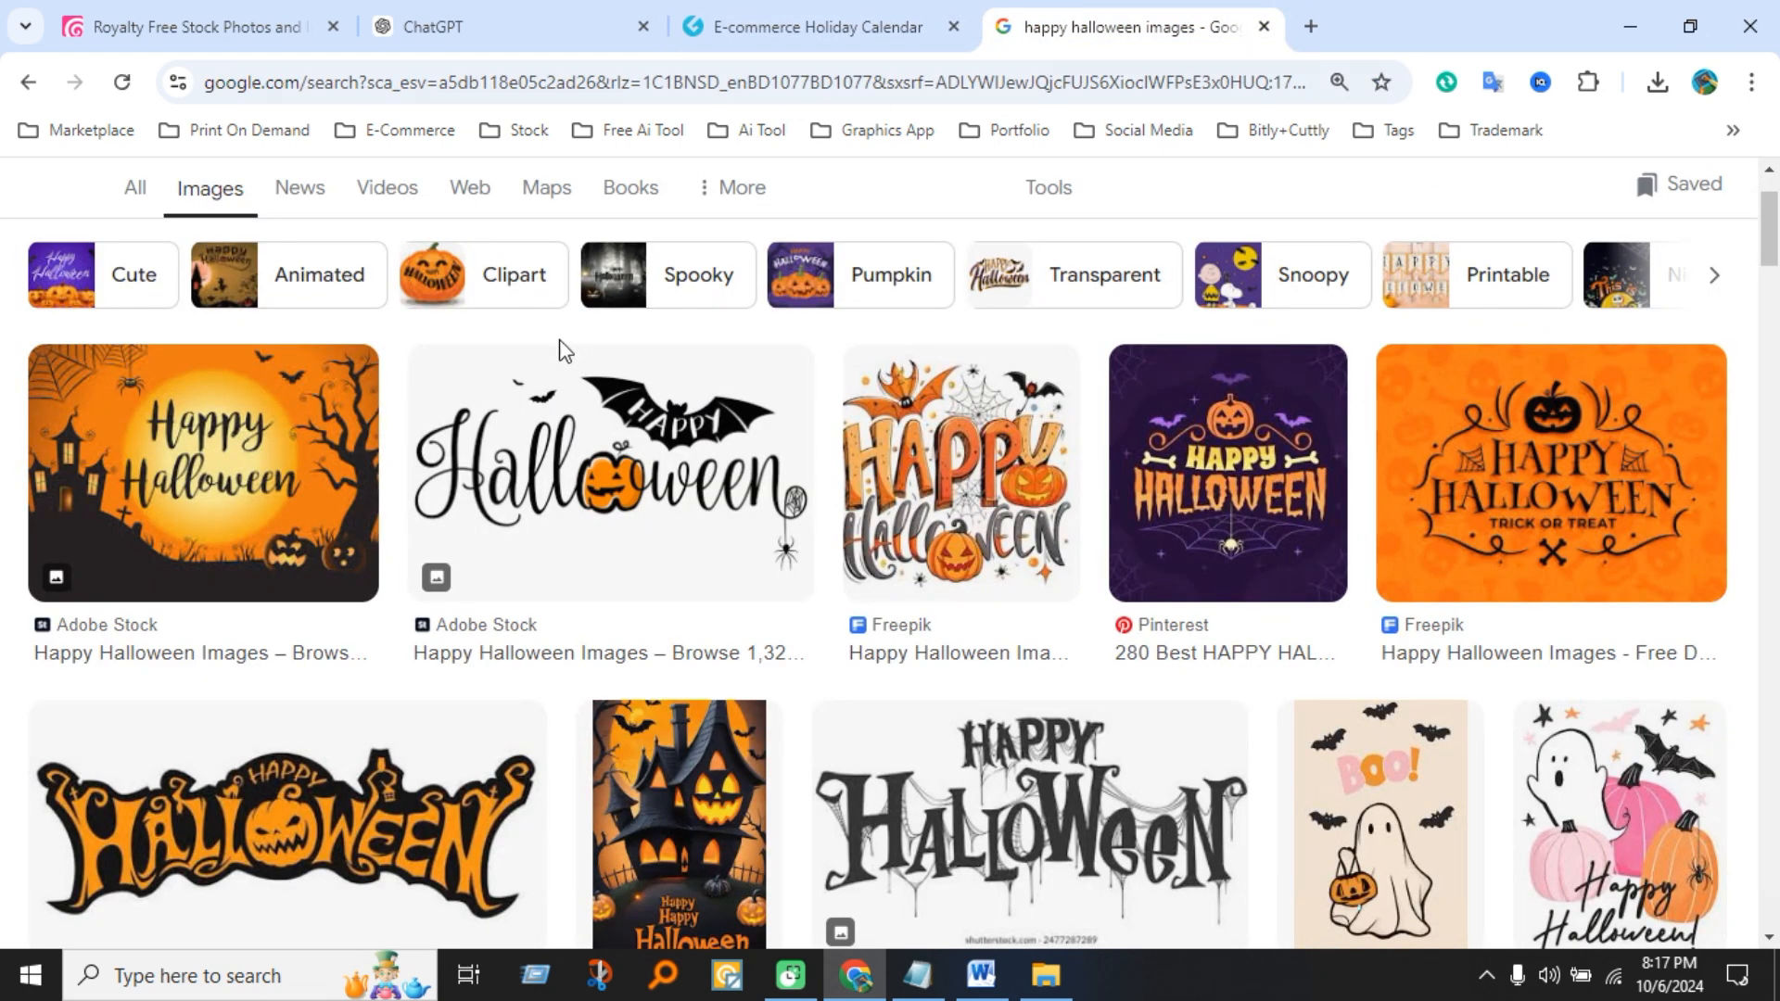
scroll(559, 350, "up", 2)
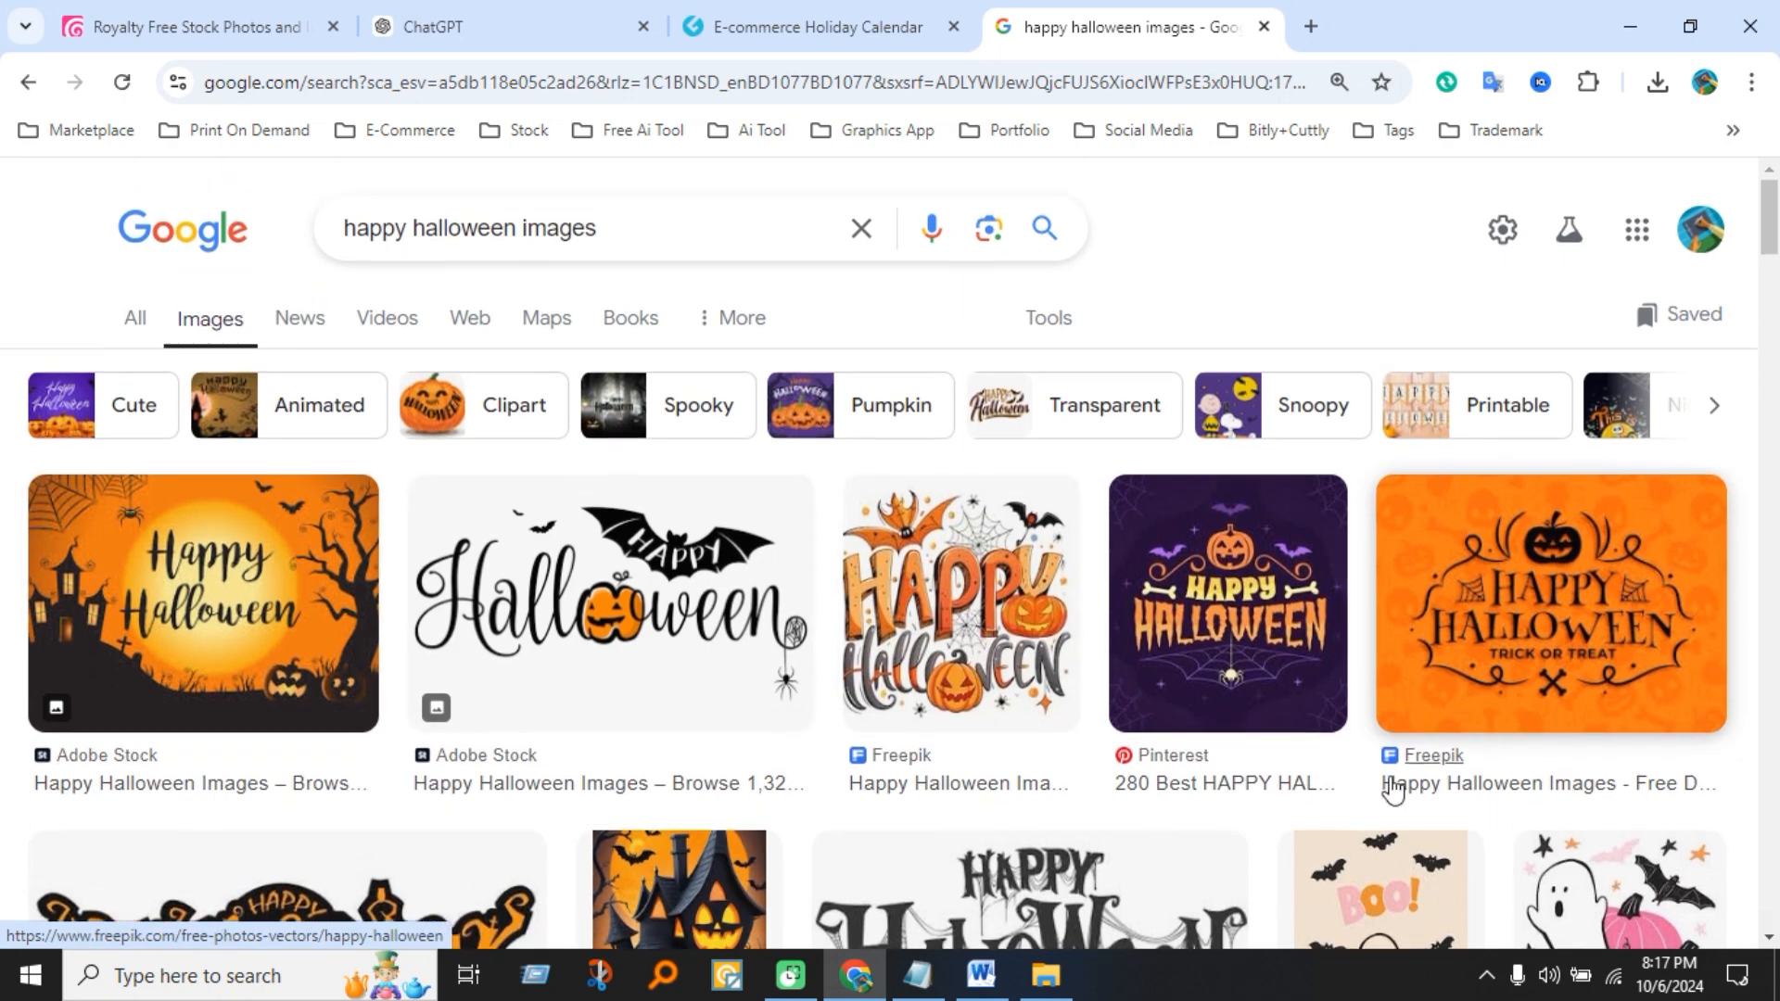
scroll(1553, 779, "down", 1)
scroll(1553, 779, "down", 5)
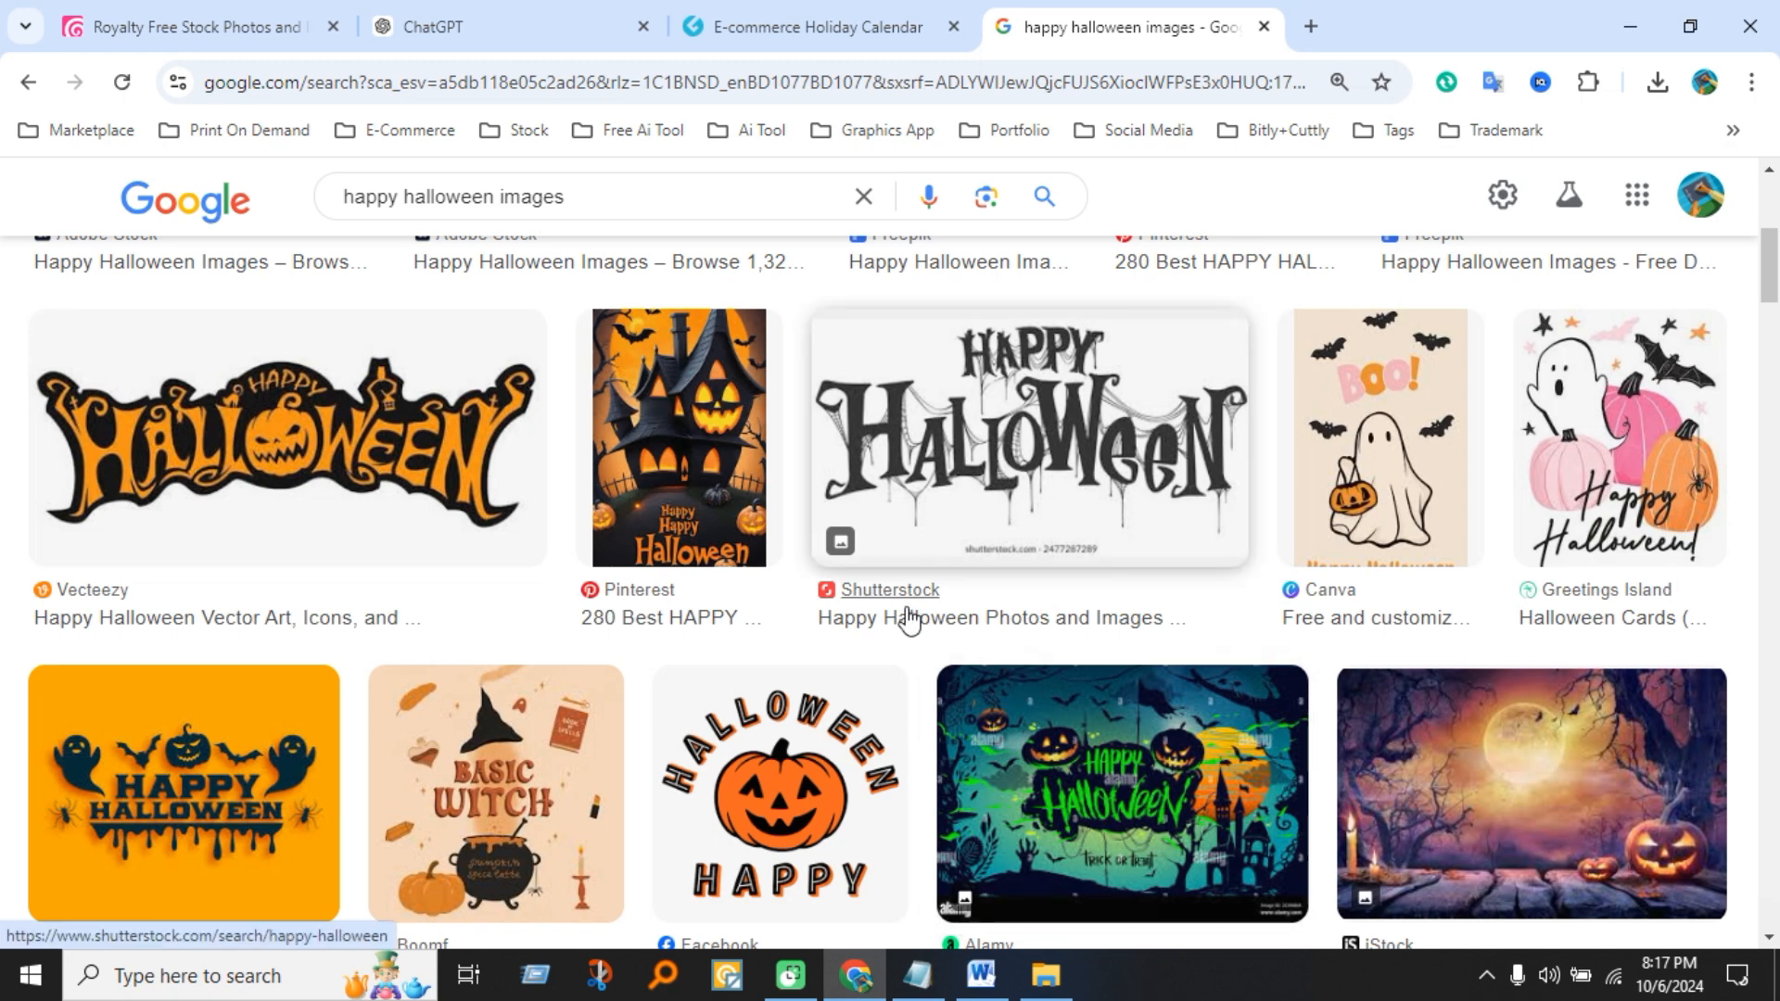
scroll(909, 621, "down", 4)
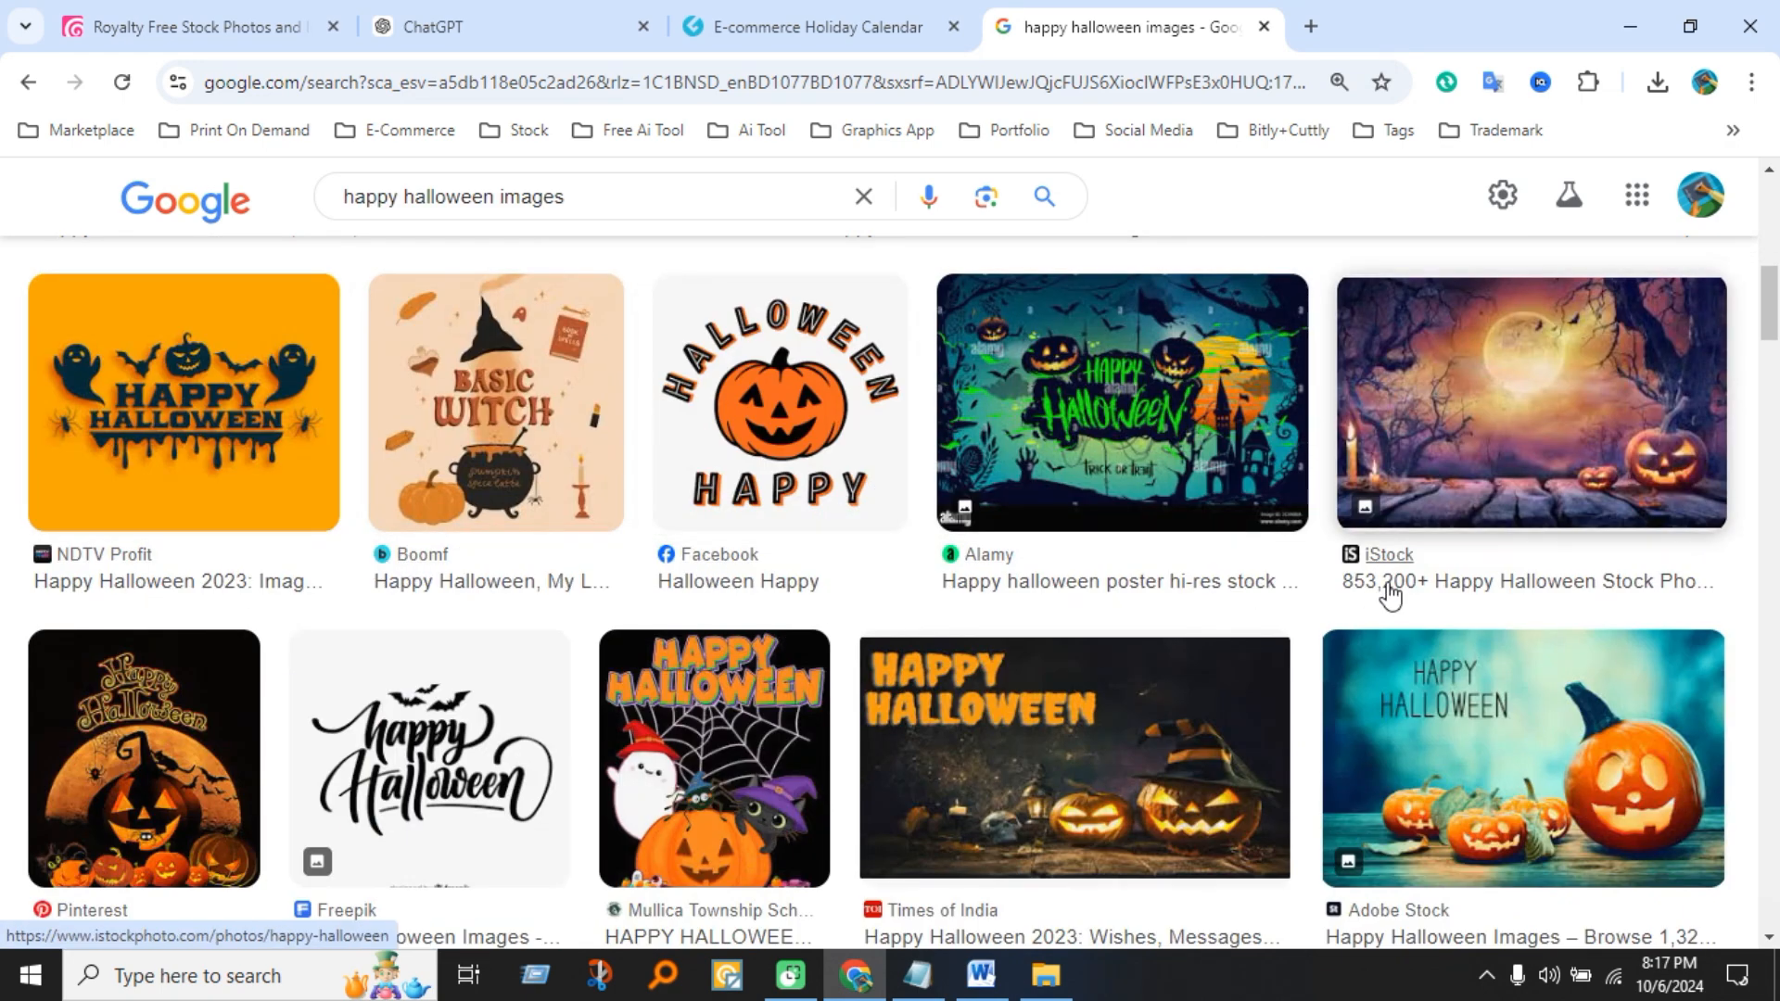
scroll(1284, 751, "down", 3)
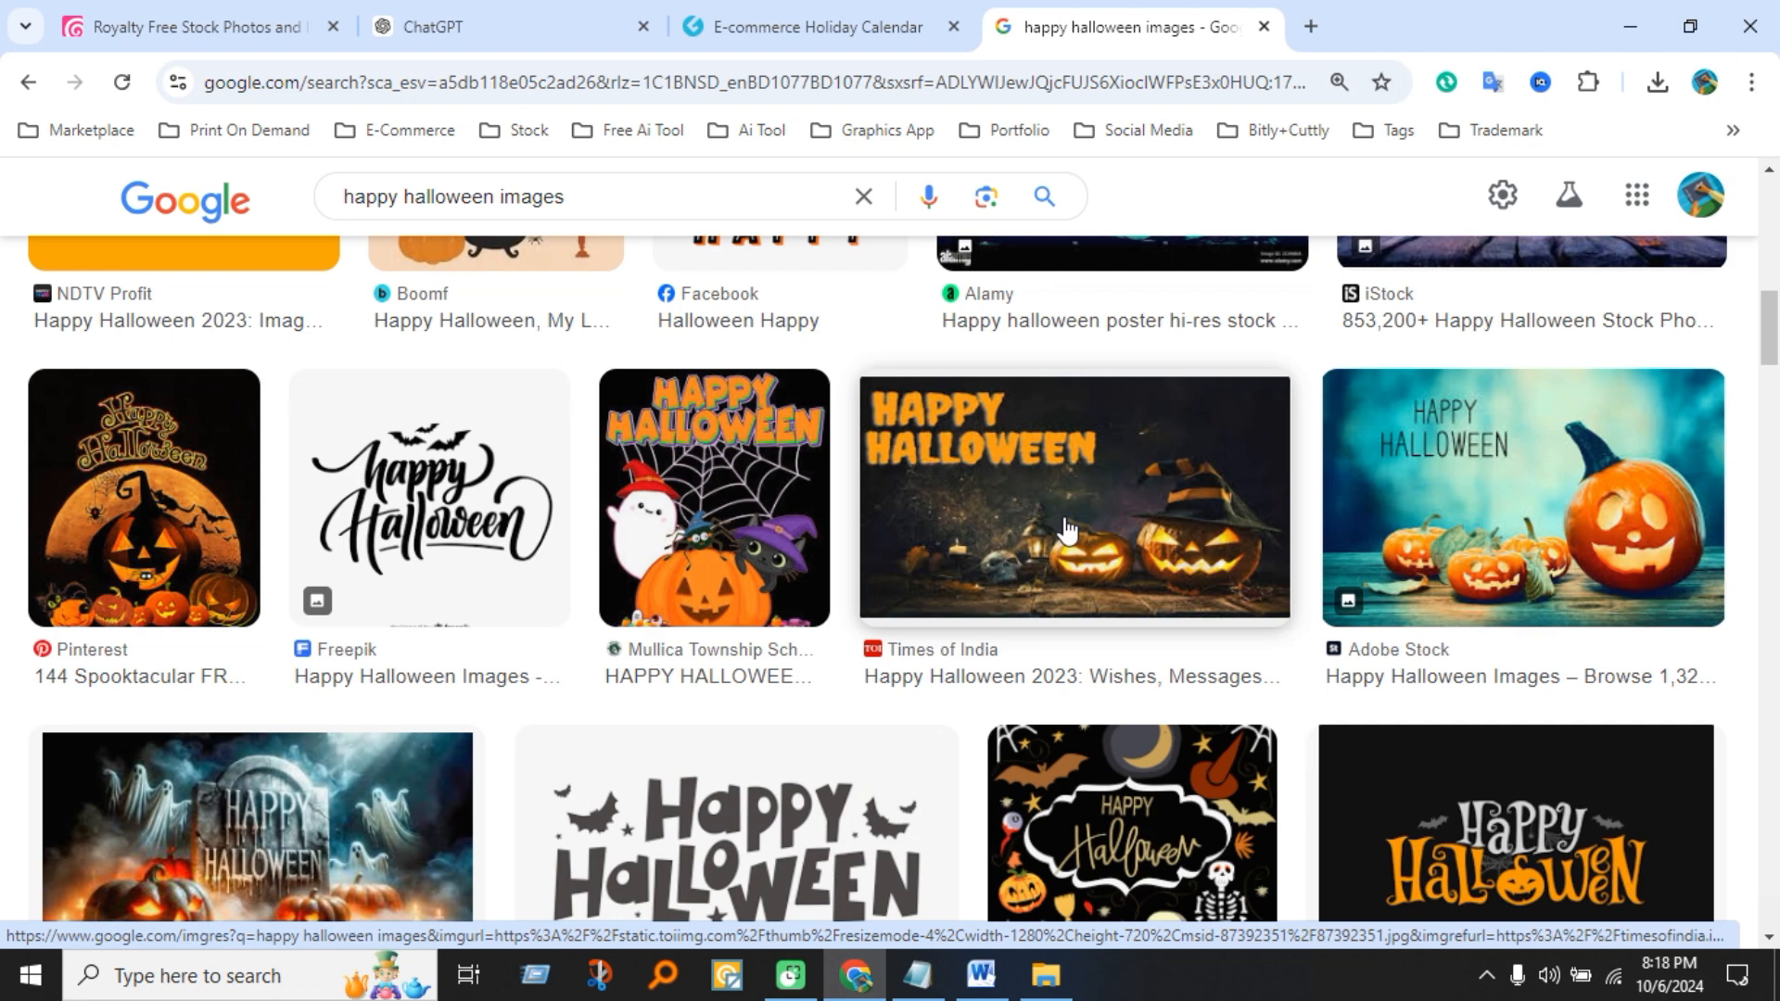
scroll(1066, 538, "down", 4)
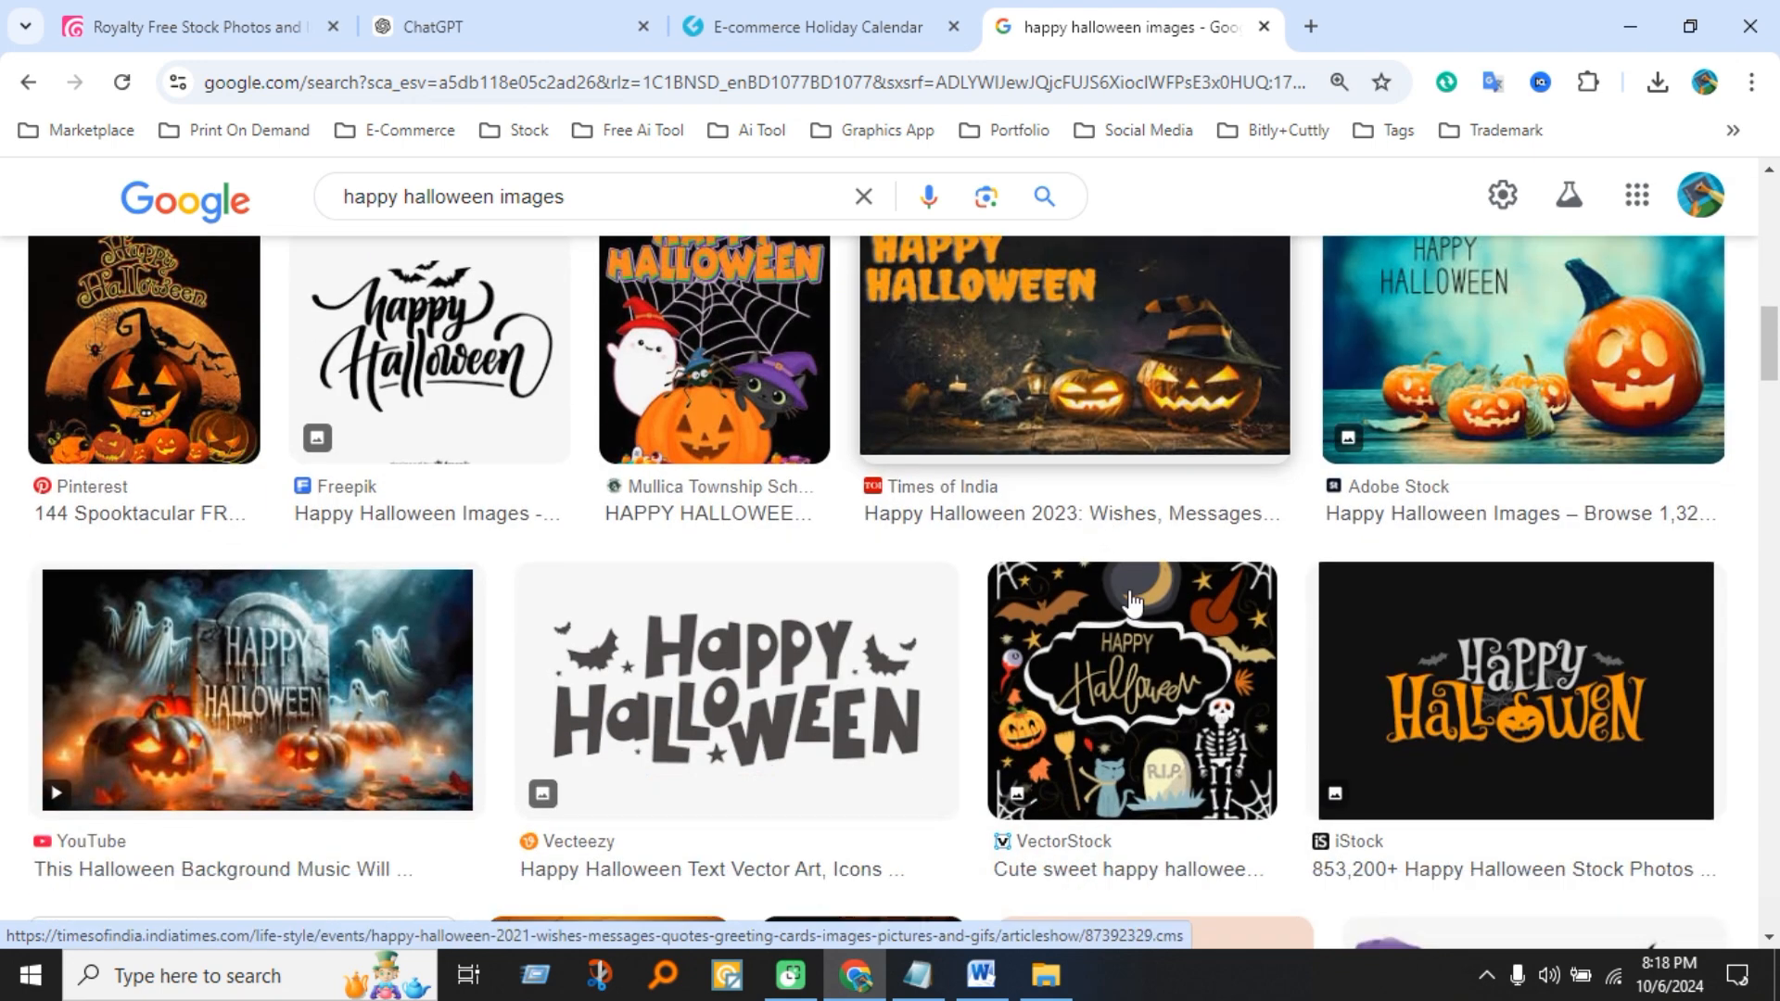
scroll(1208, 682, "up", 7)
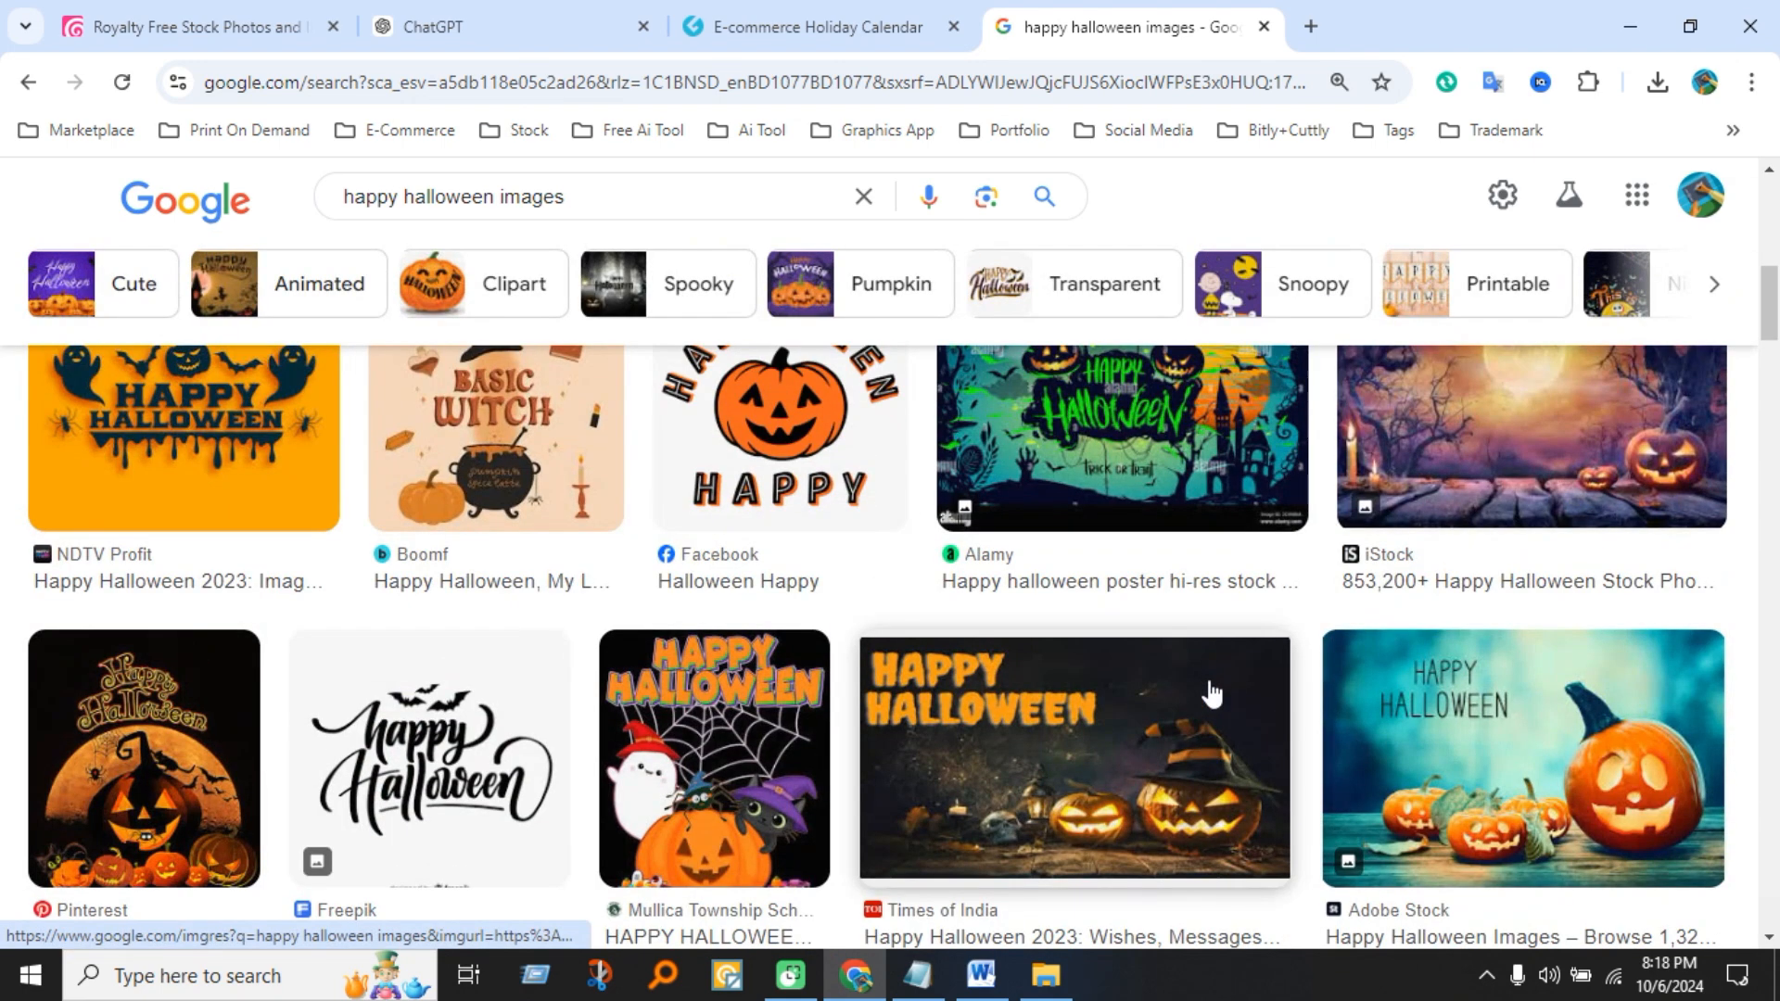
scroll(1208, 688, "up", 4)
scroll(1208, 696, "down", 3)
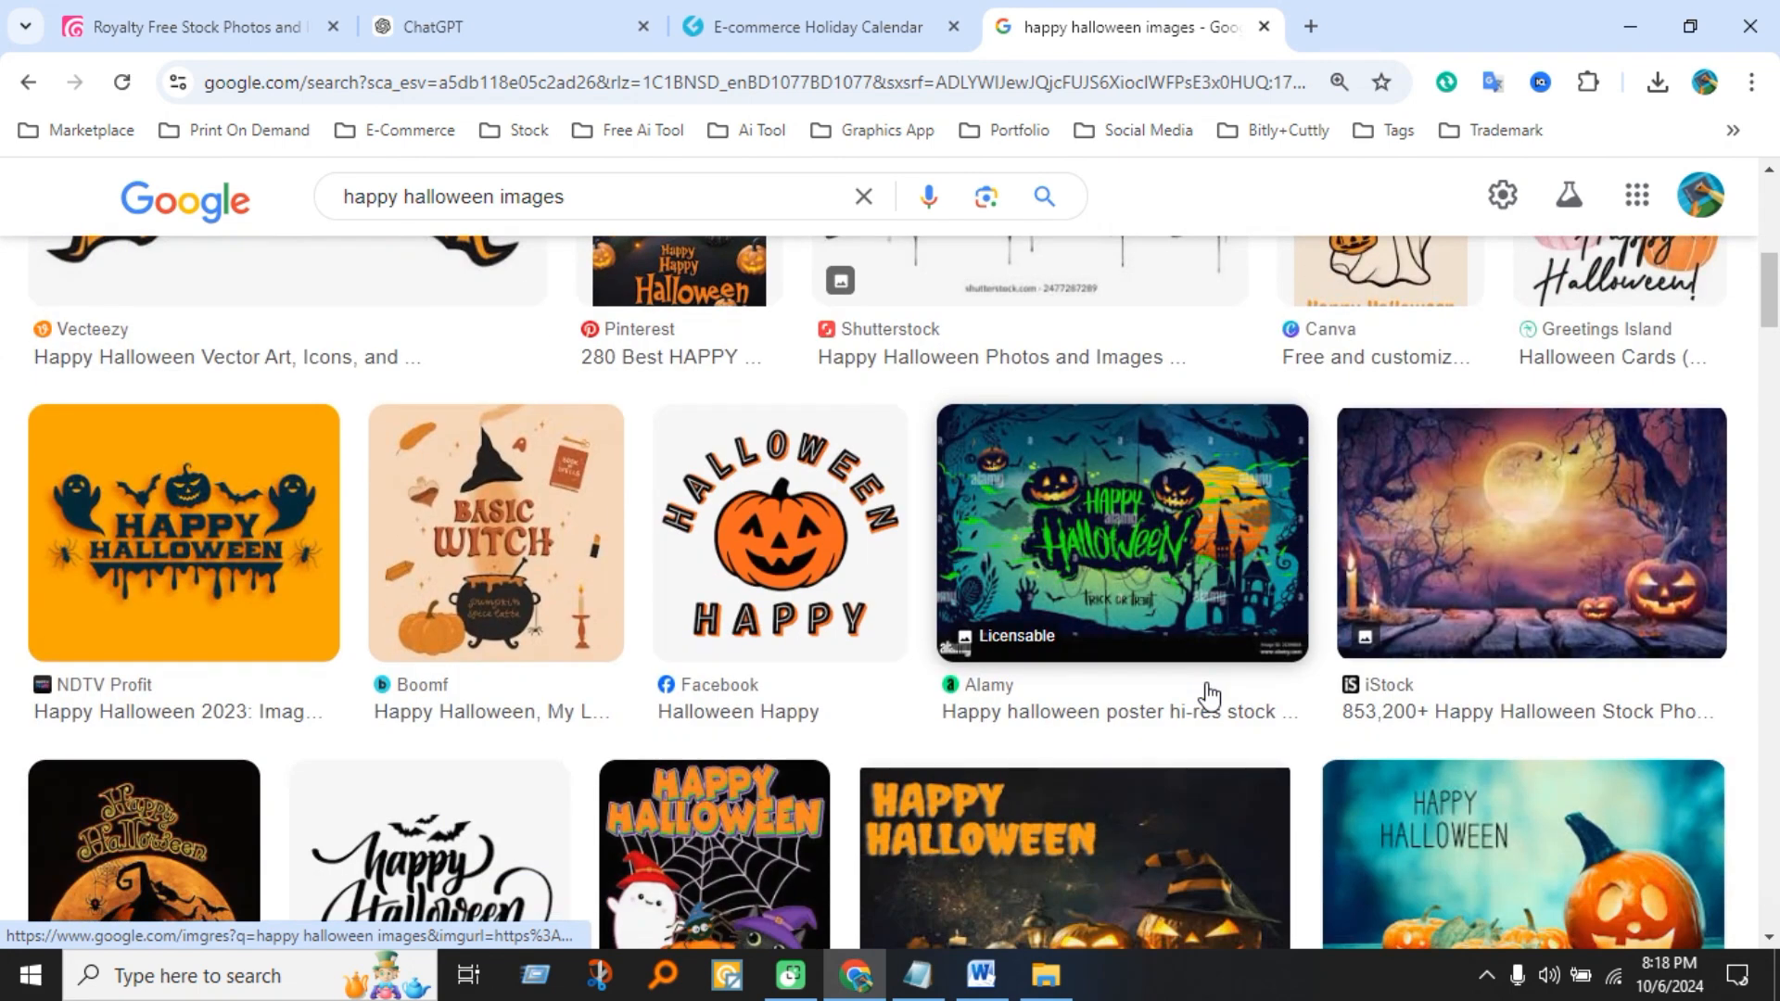
scroll(1196, 705, "up", 3)
scroll(1103, 702, "up", 4)
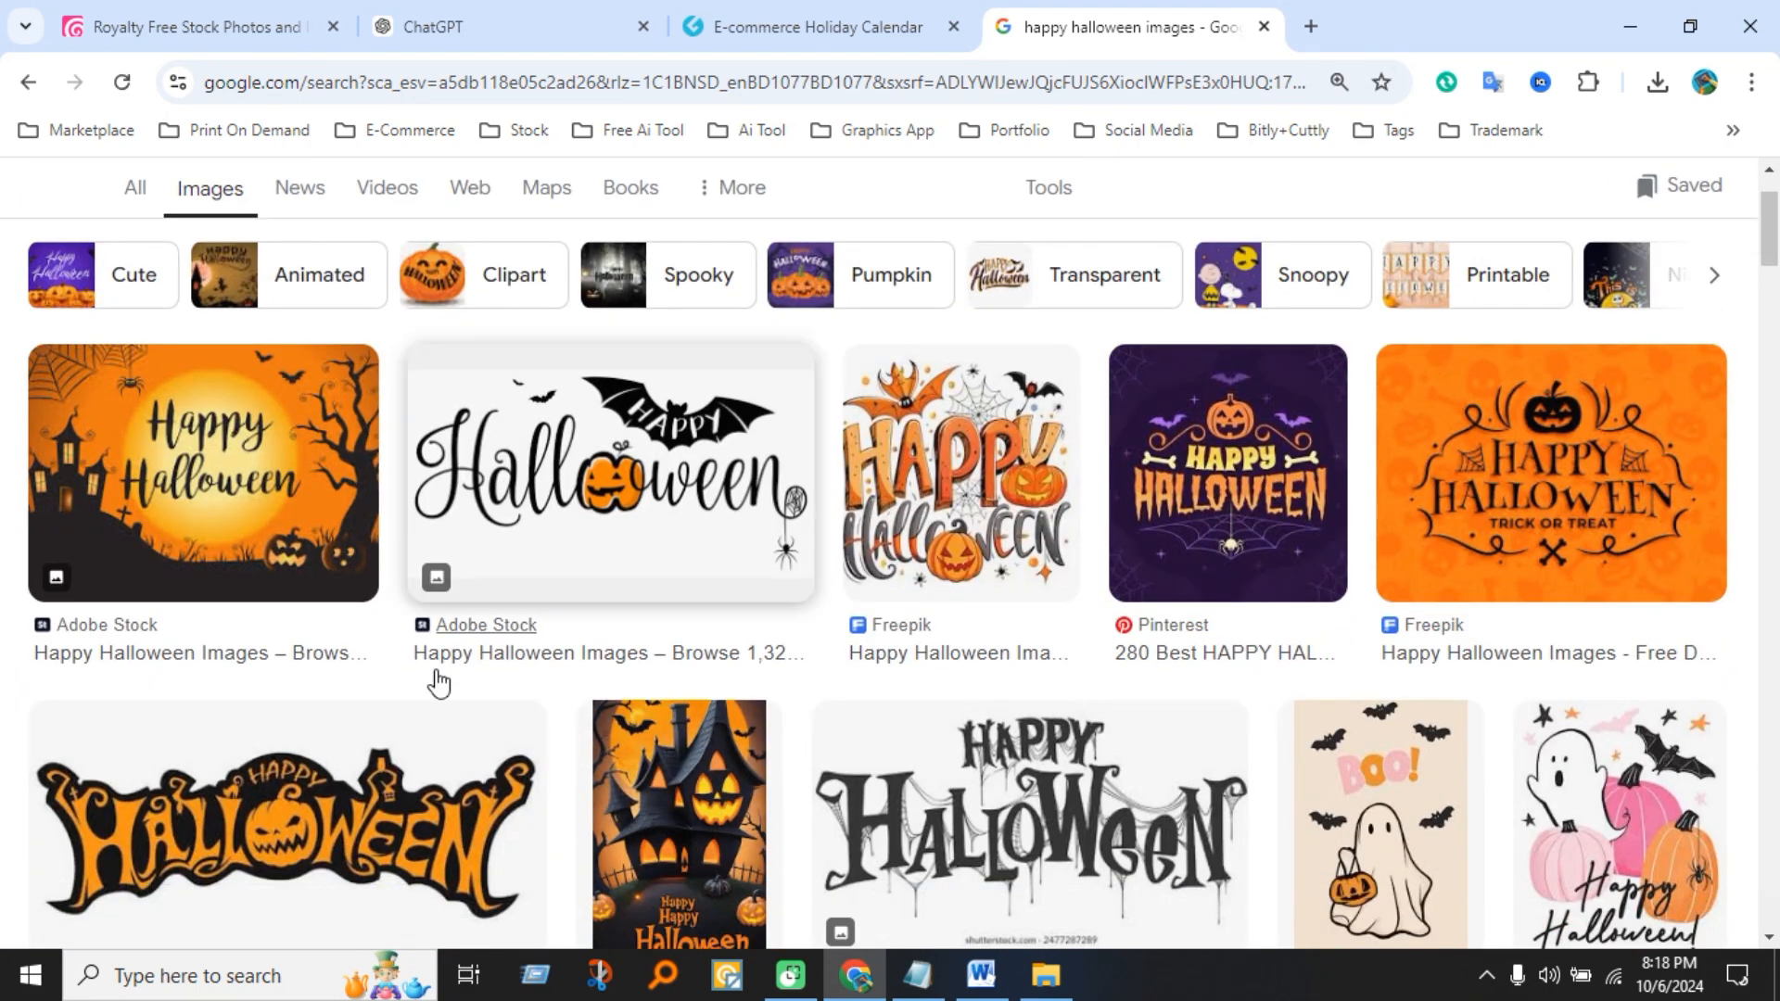
scroll(389, 556, "up", 2)
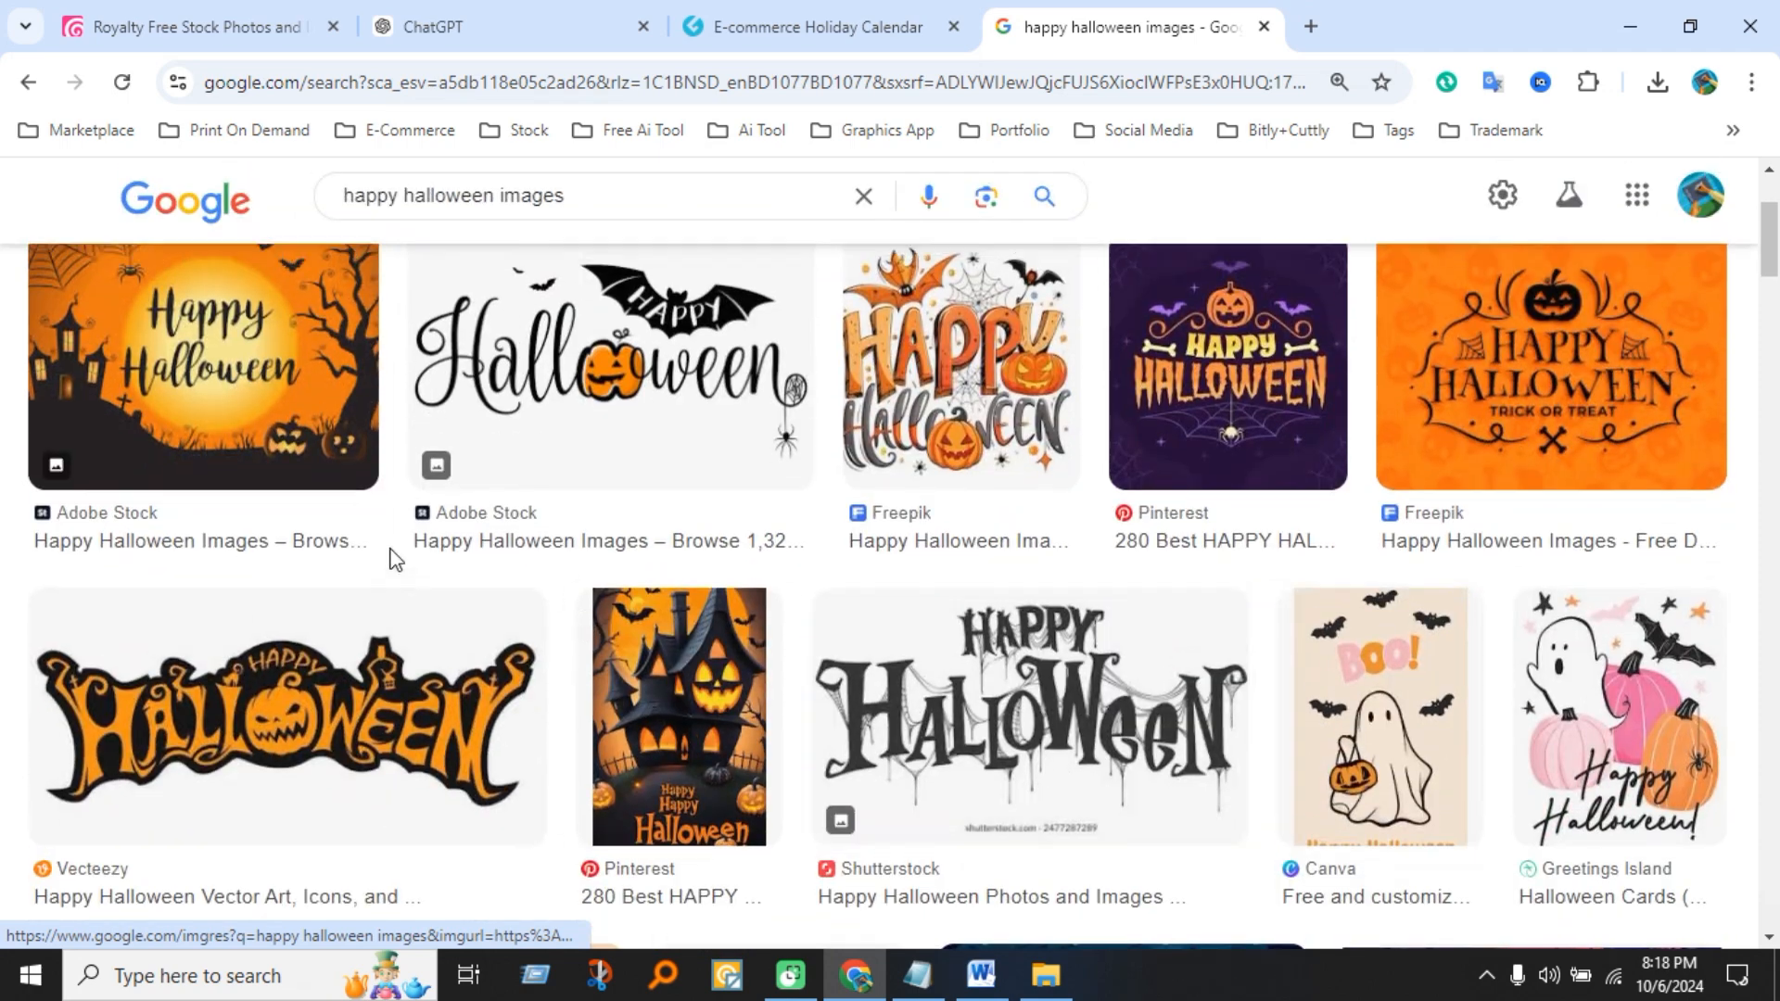
- Copy the first Adobe Stock image, the orange moonlit Happy Halloween scene, and attach it to a new ChatGPT message
key("Return")
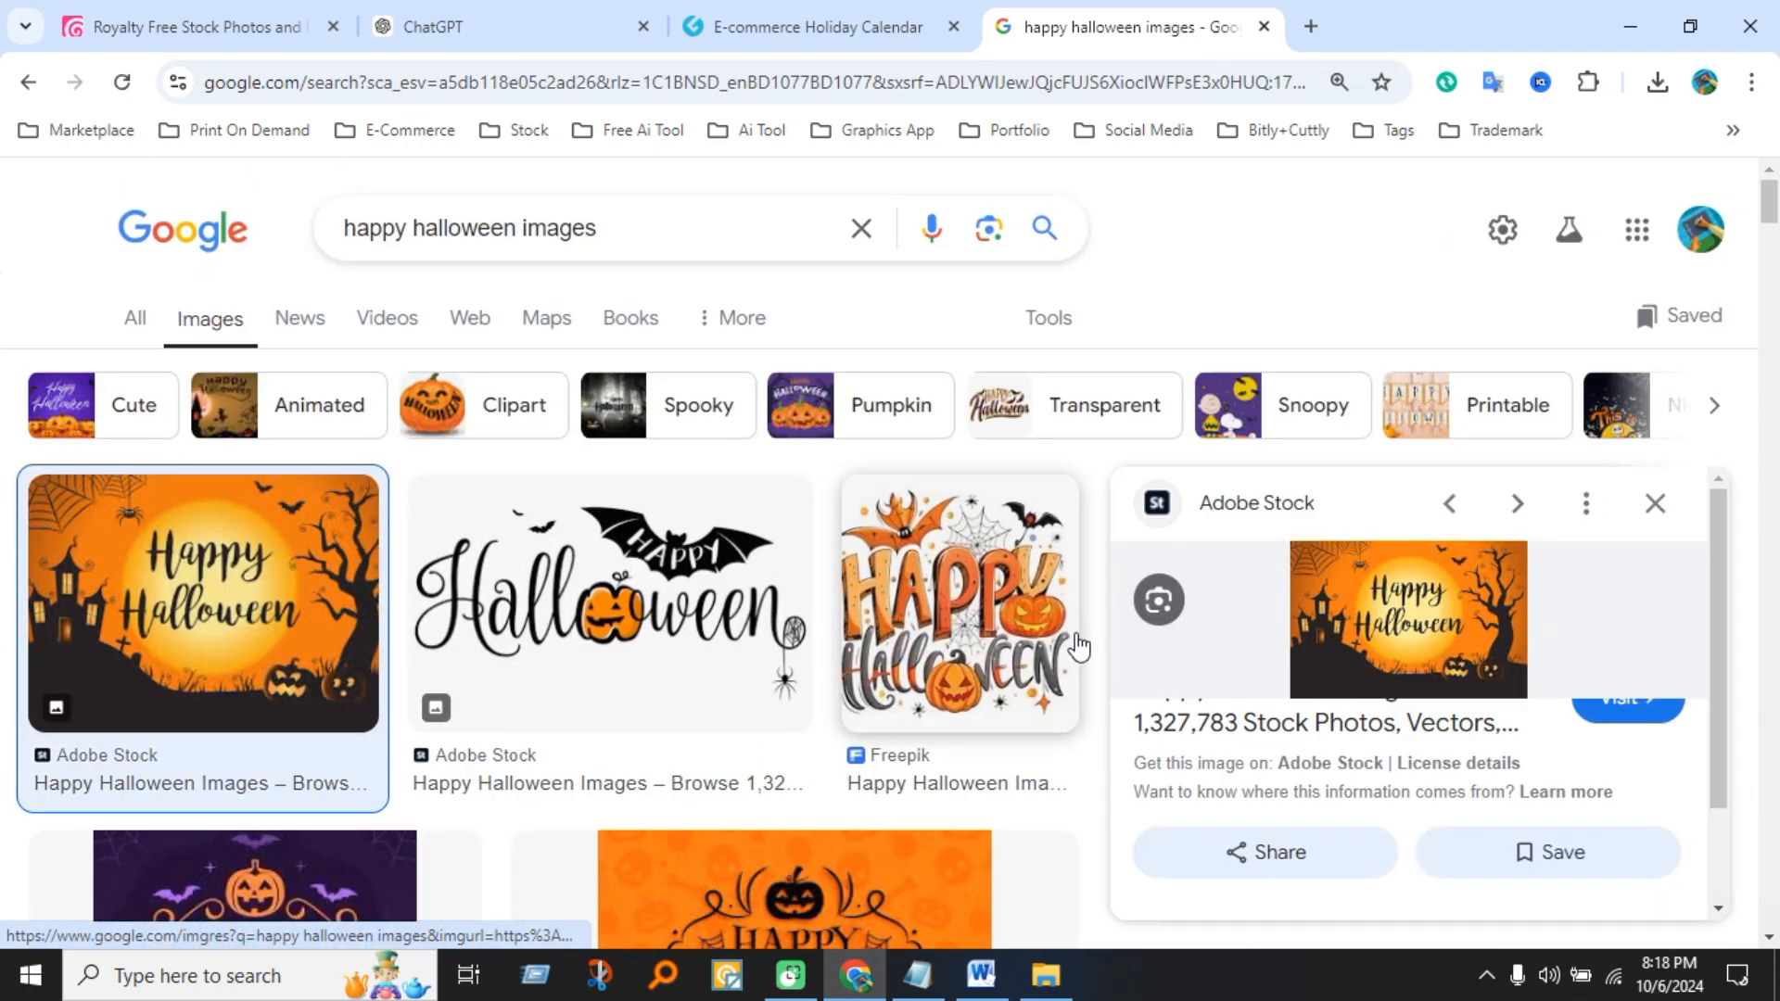
right_click(1410, 629)
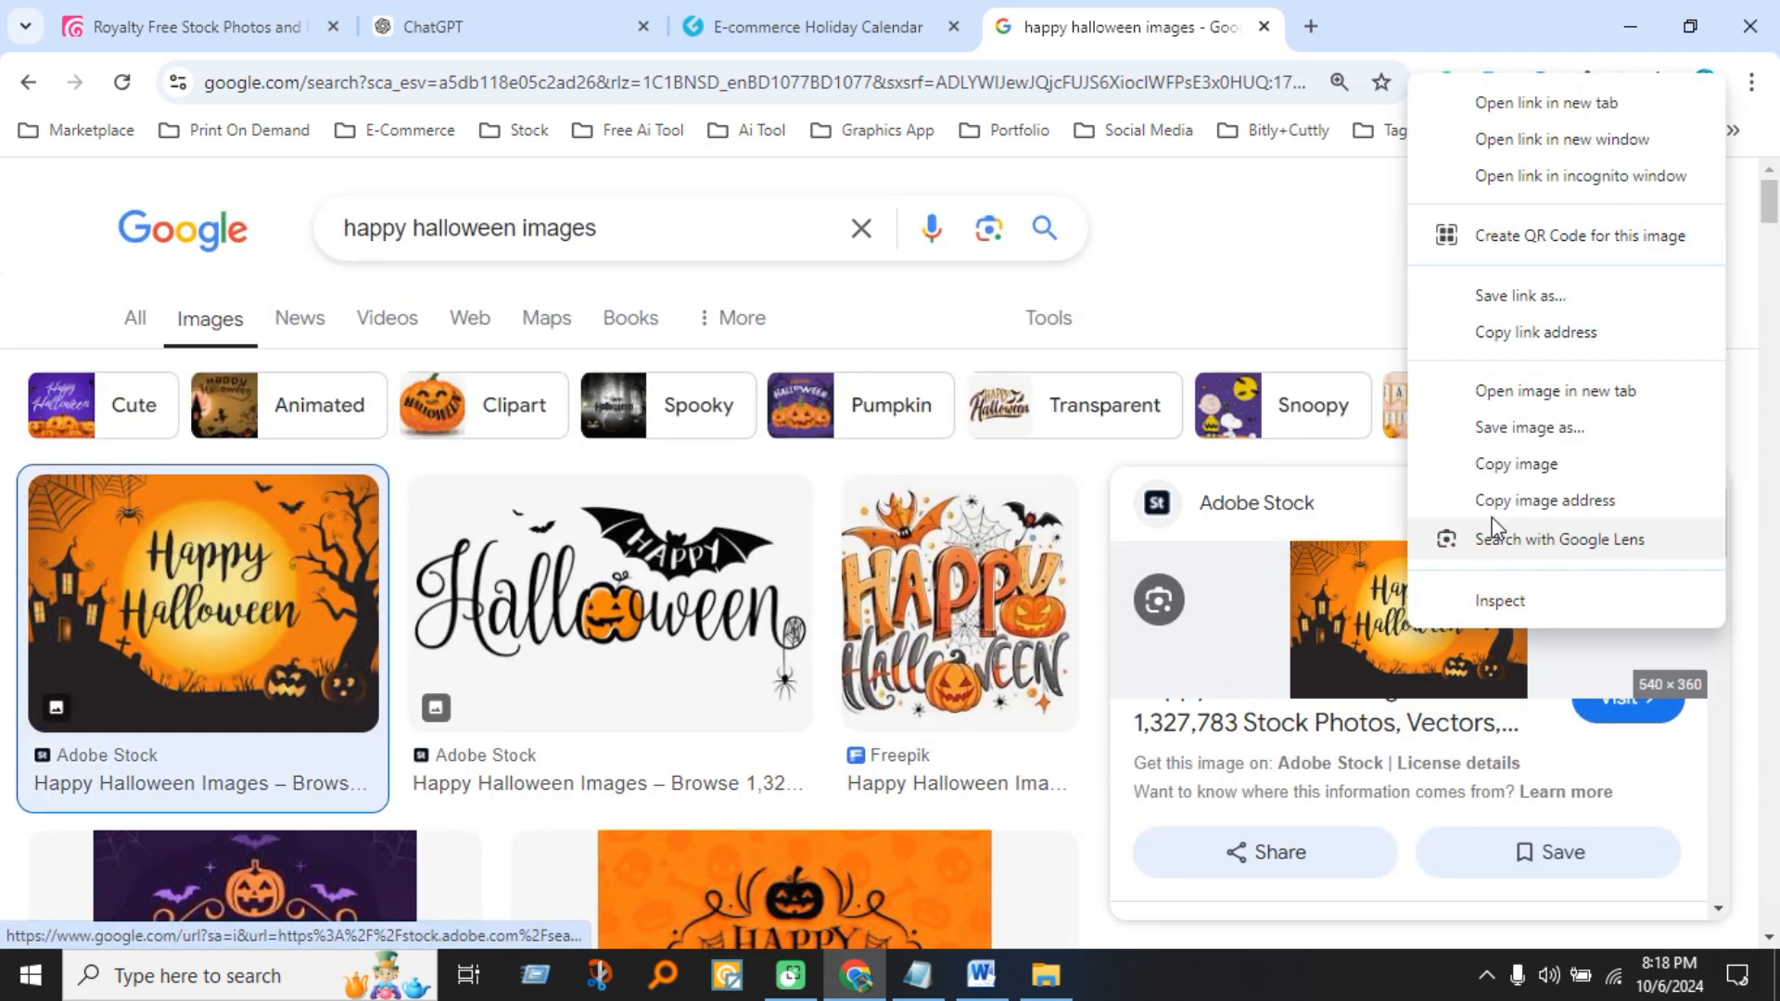
left_click(1511, 469)
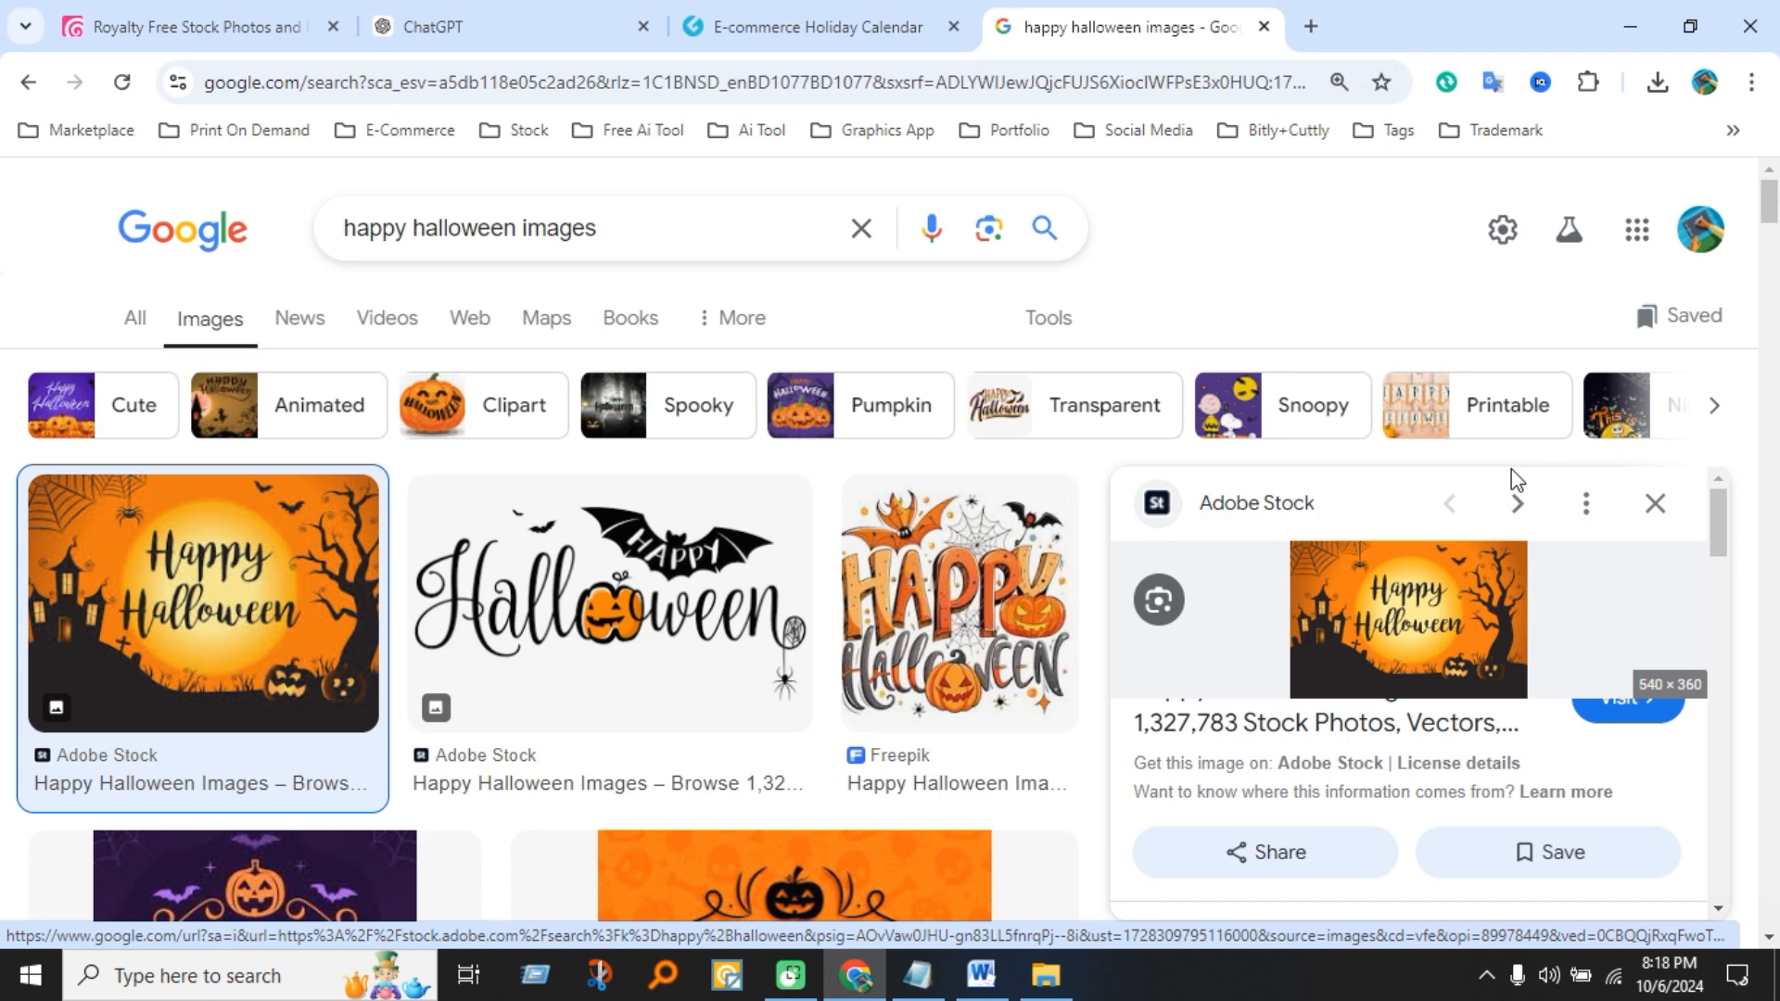
left_click(489, 30)
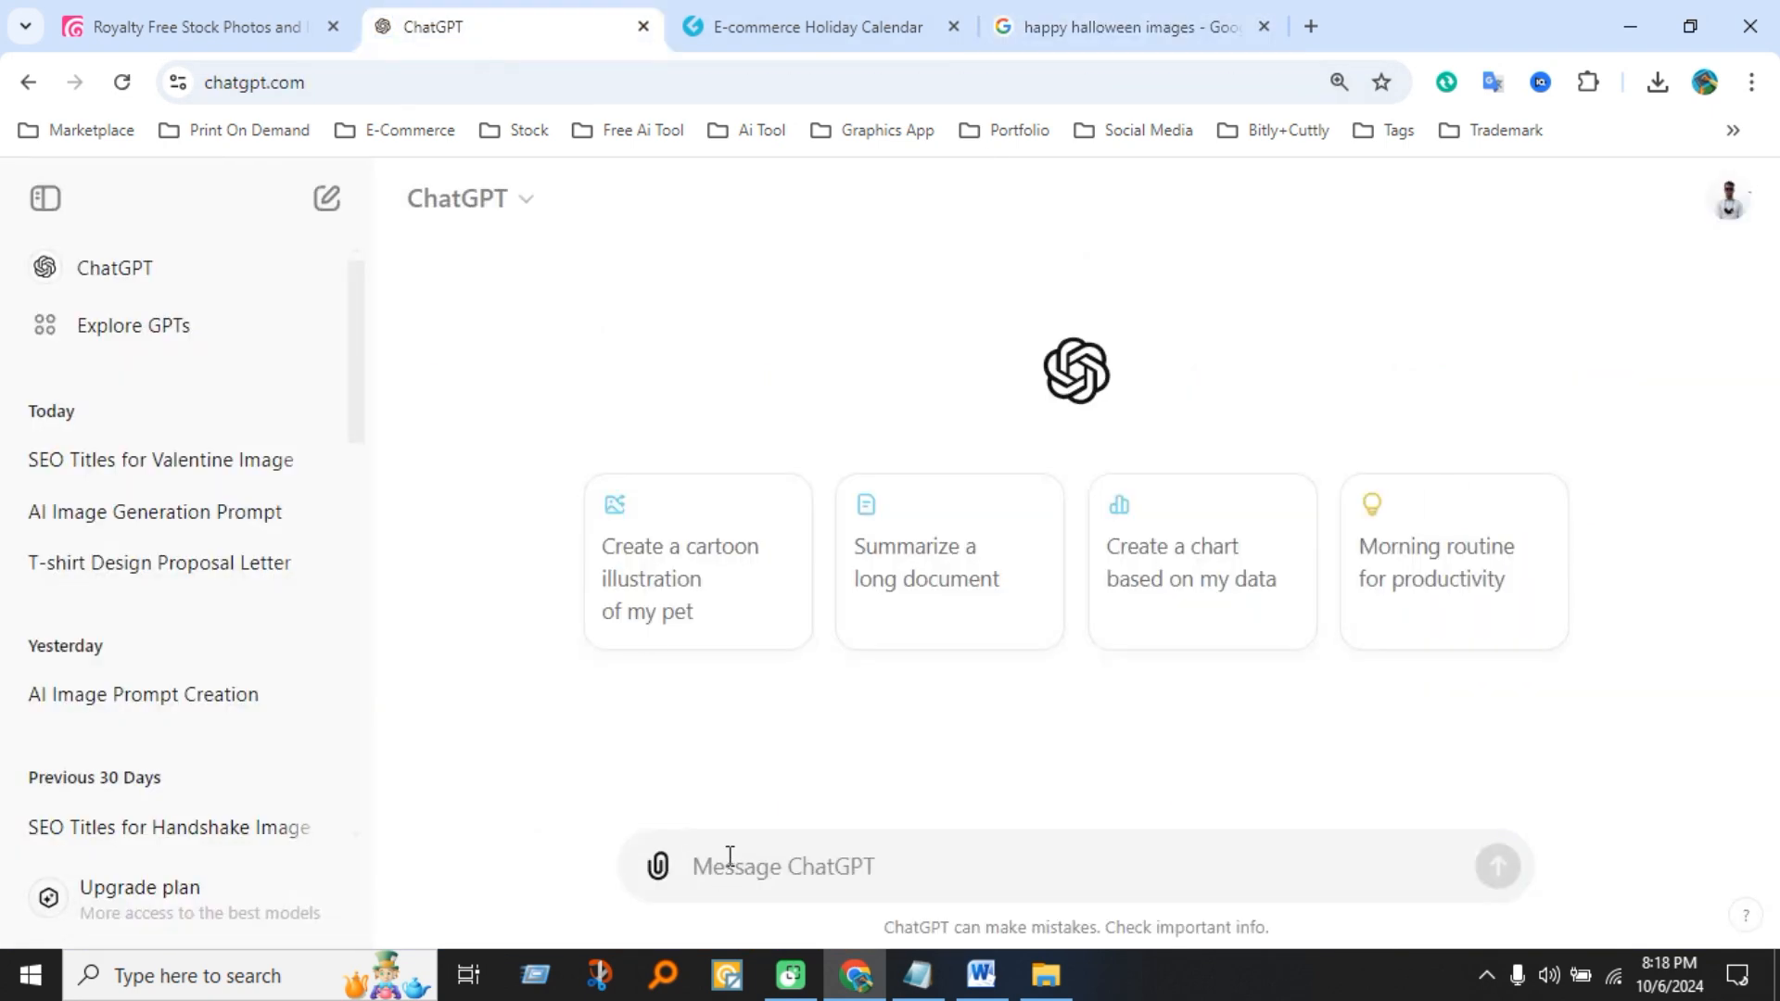
key("ctrl+v")
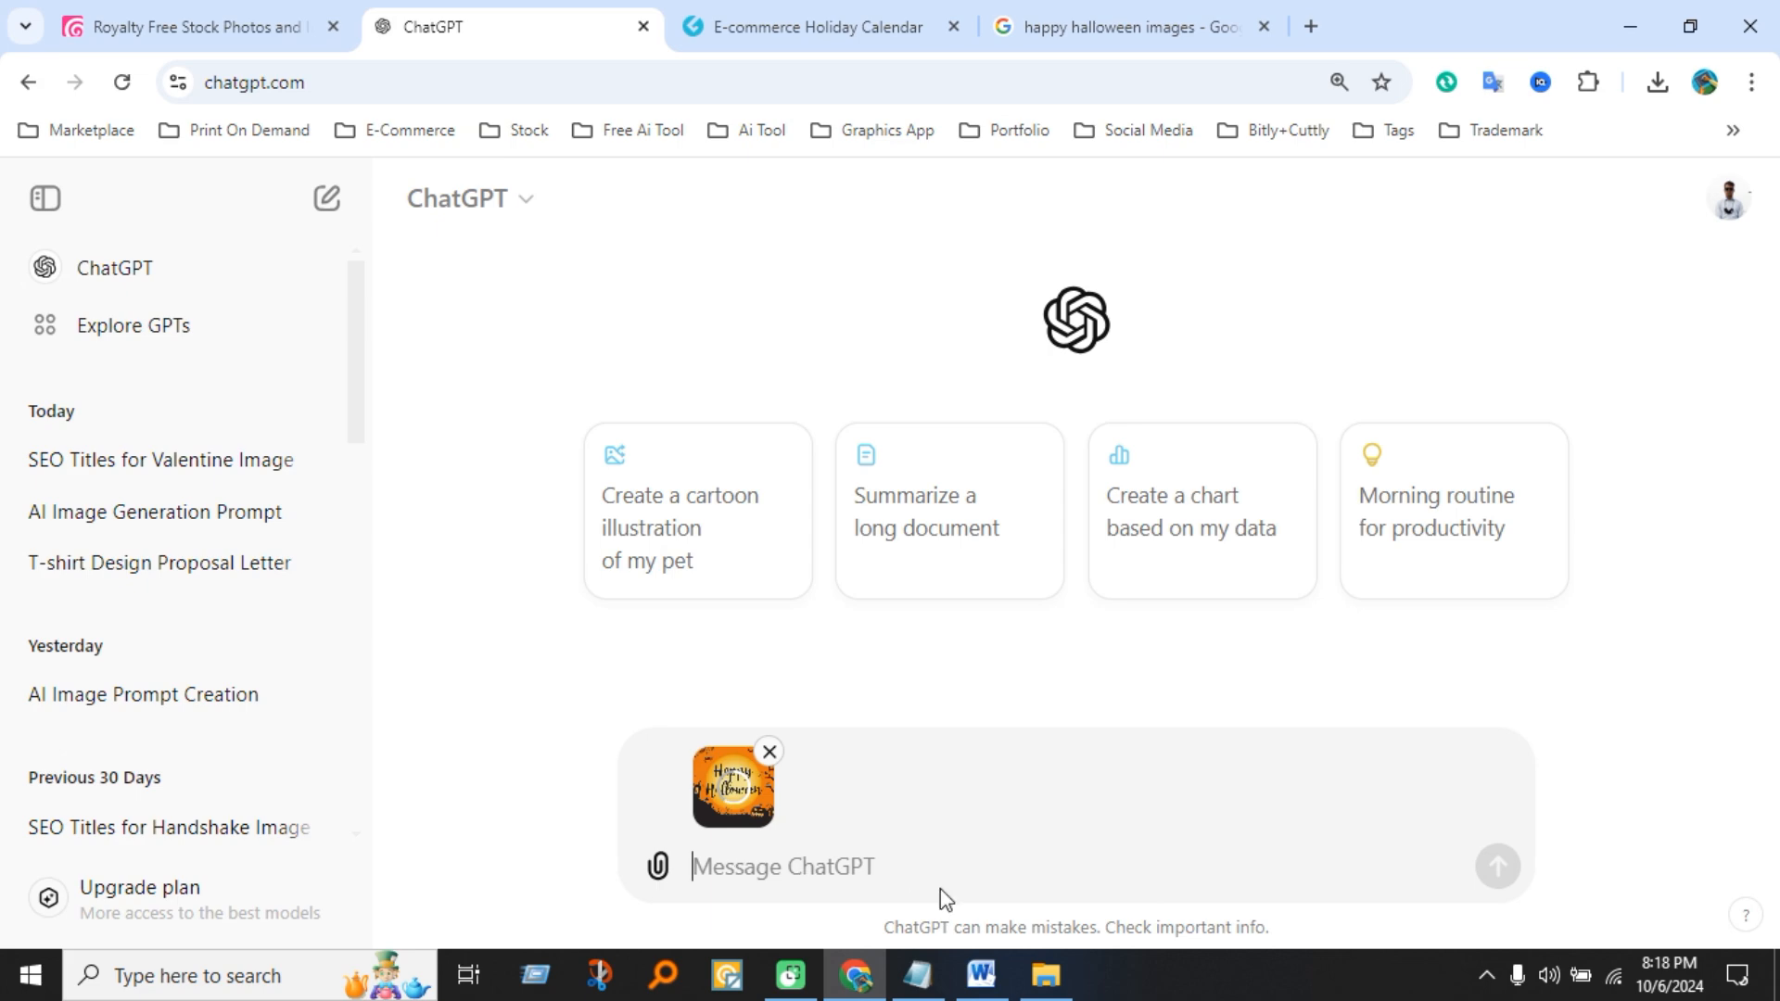
- Copy the "write ai image generate prompt for this image,not create" request from Title,Description.txt in Notepad into the ChatGPT message
left_click(917, 974)
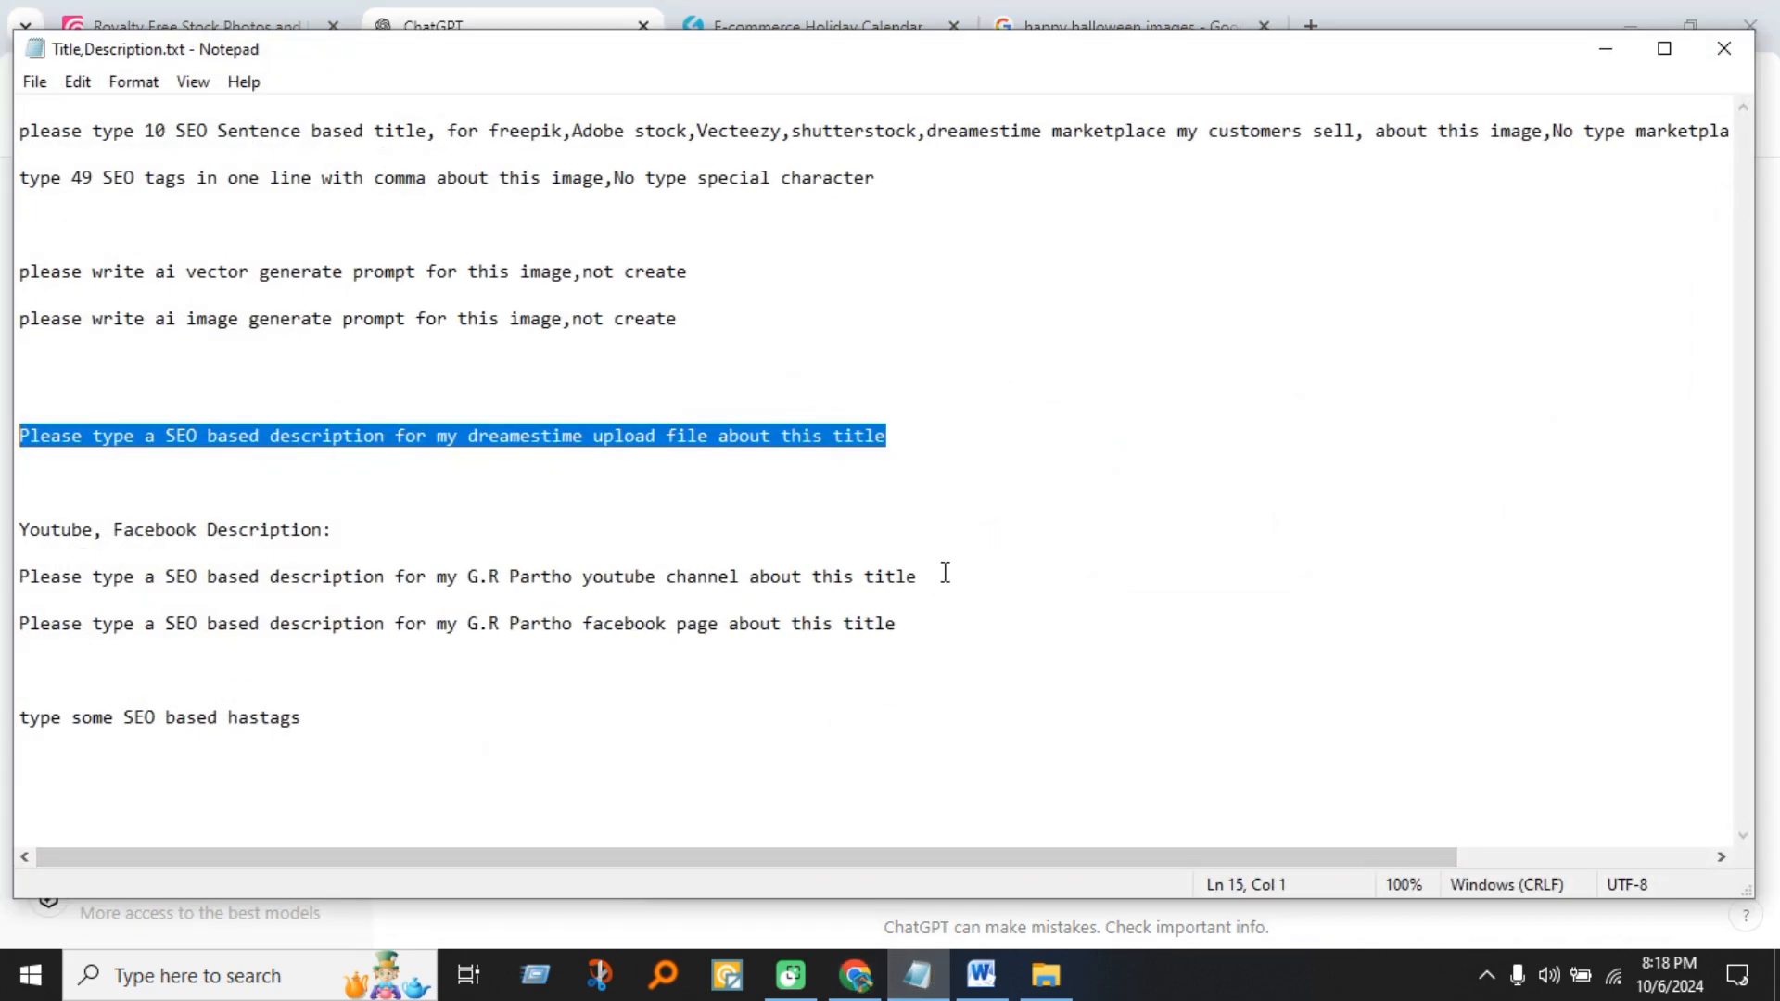
left_click(939, 570)
left_click_drag(739, 318, 51, 320)
key("ctrl+c")
left_click(855, 974)
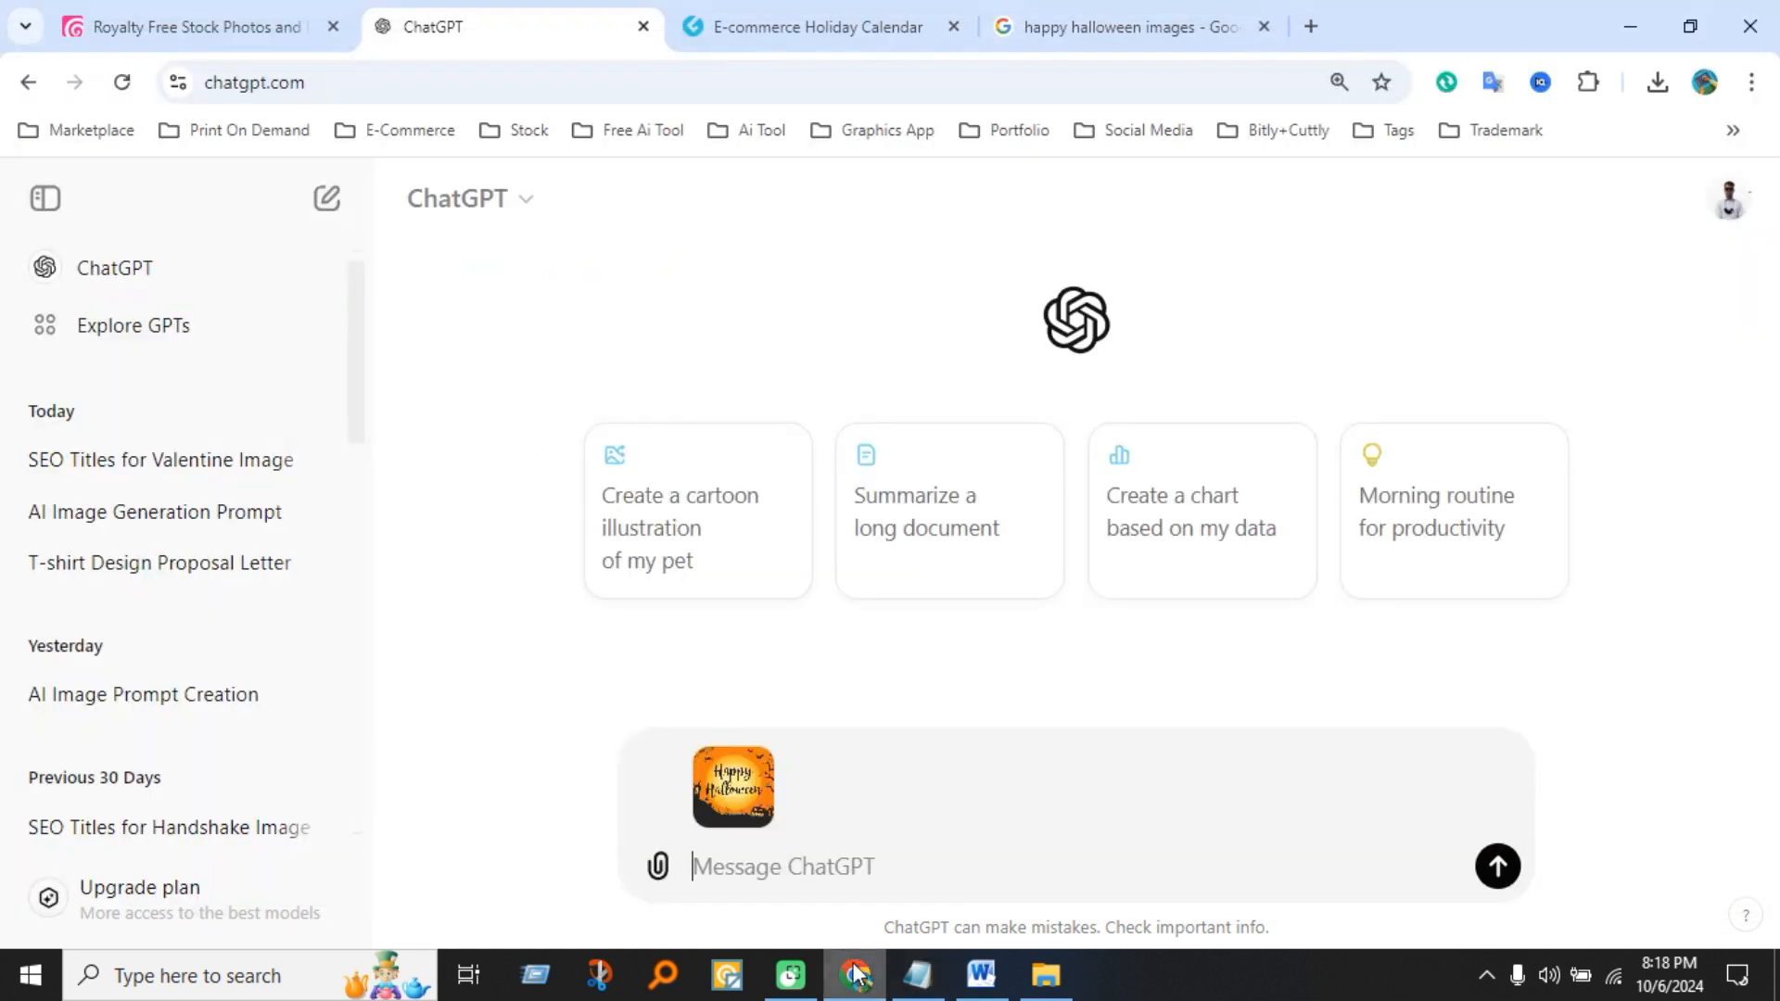
key("ctrl+v")
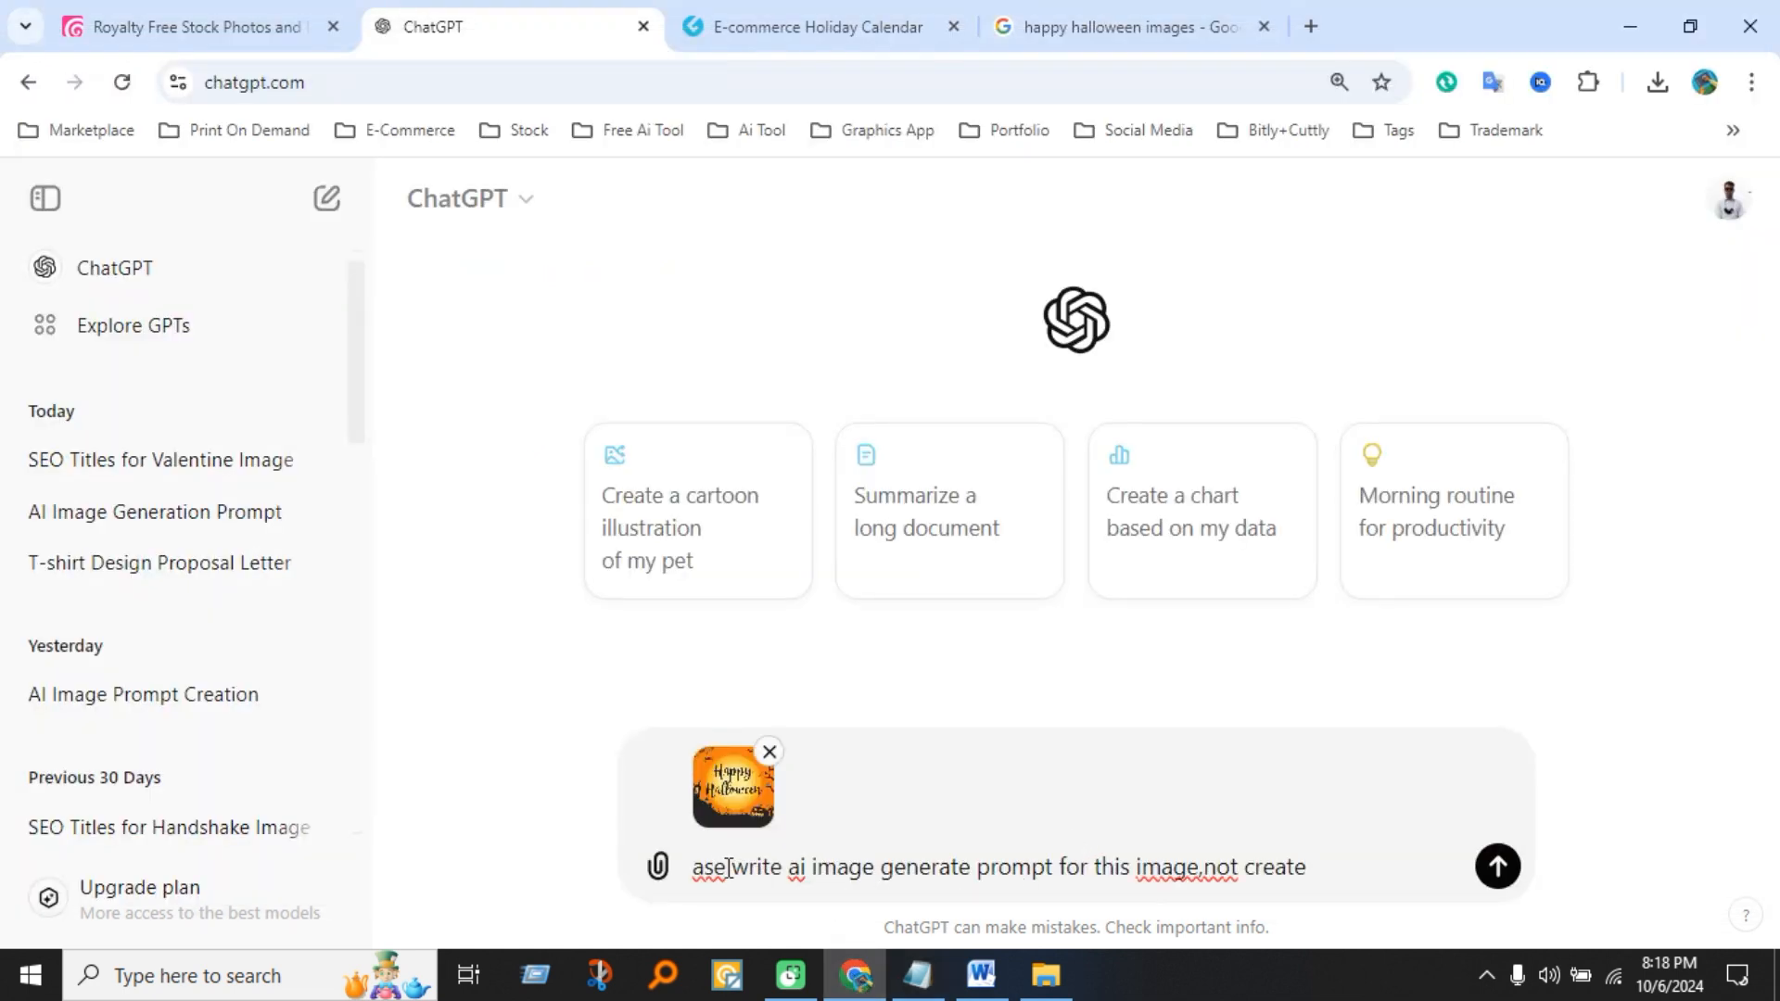
- Complete the truncated first word of the message so that it reads "please"
key("Left")
key("Left")
key("Left")
key("Left")
key("Left")
key("Left")
key("Left")
key("Left")
key("Left")
key("Left")
key("Left")
key("Left")
key("Left")
key("Left")
key("Left")
key("Left")
key("Left")
key("Left")
key("Left")
key("Left")
key("Left")
key("Left")
key("Left")
key("Left")
key("Left")
key("Left")
key("Left")
key("Left")
key("Left")
key("Left")
key("Left")
key("Left")
key("Left")
key("Left")
key("Left")
key("Left")
key("Left")
key("Left")
key("Left")
key("Left")
type("p")
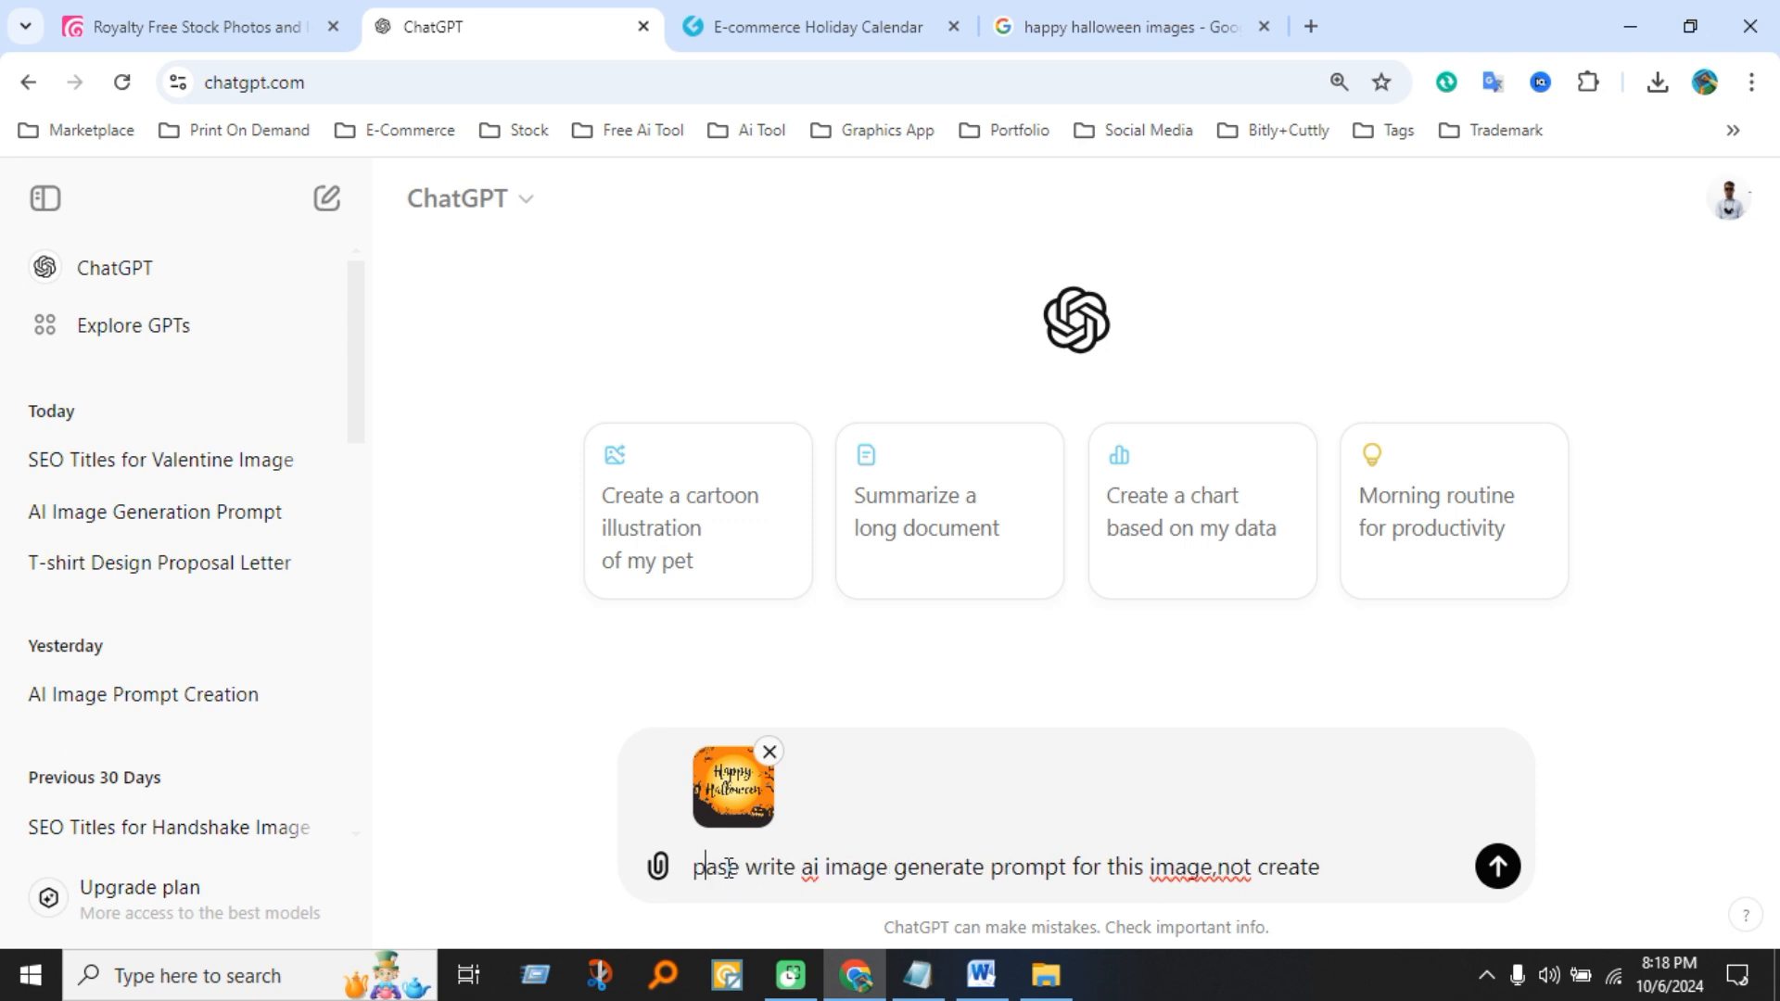
type("le")
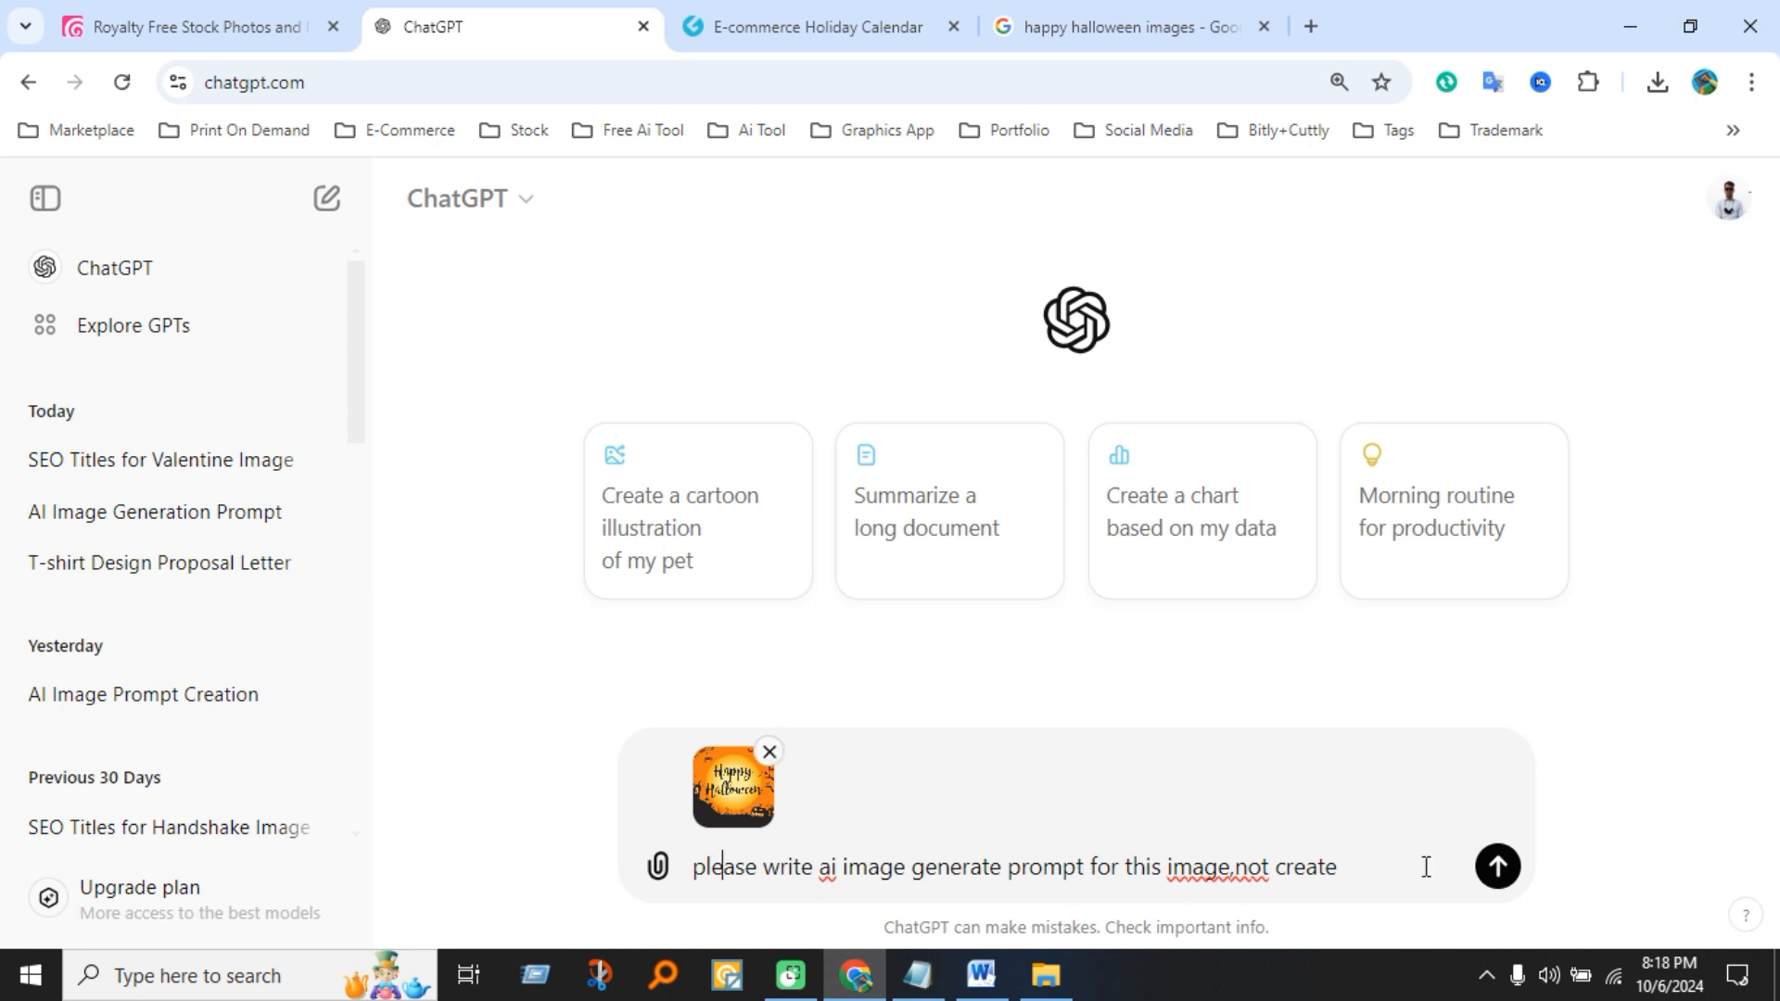
- Send the message to ChatGPT and copy the suggested prompt beginning "Create a Halloween-themed illustration", without its quotation marks
left_click(1497, 867)
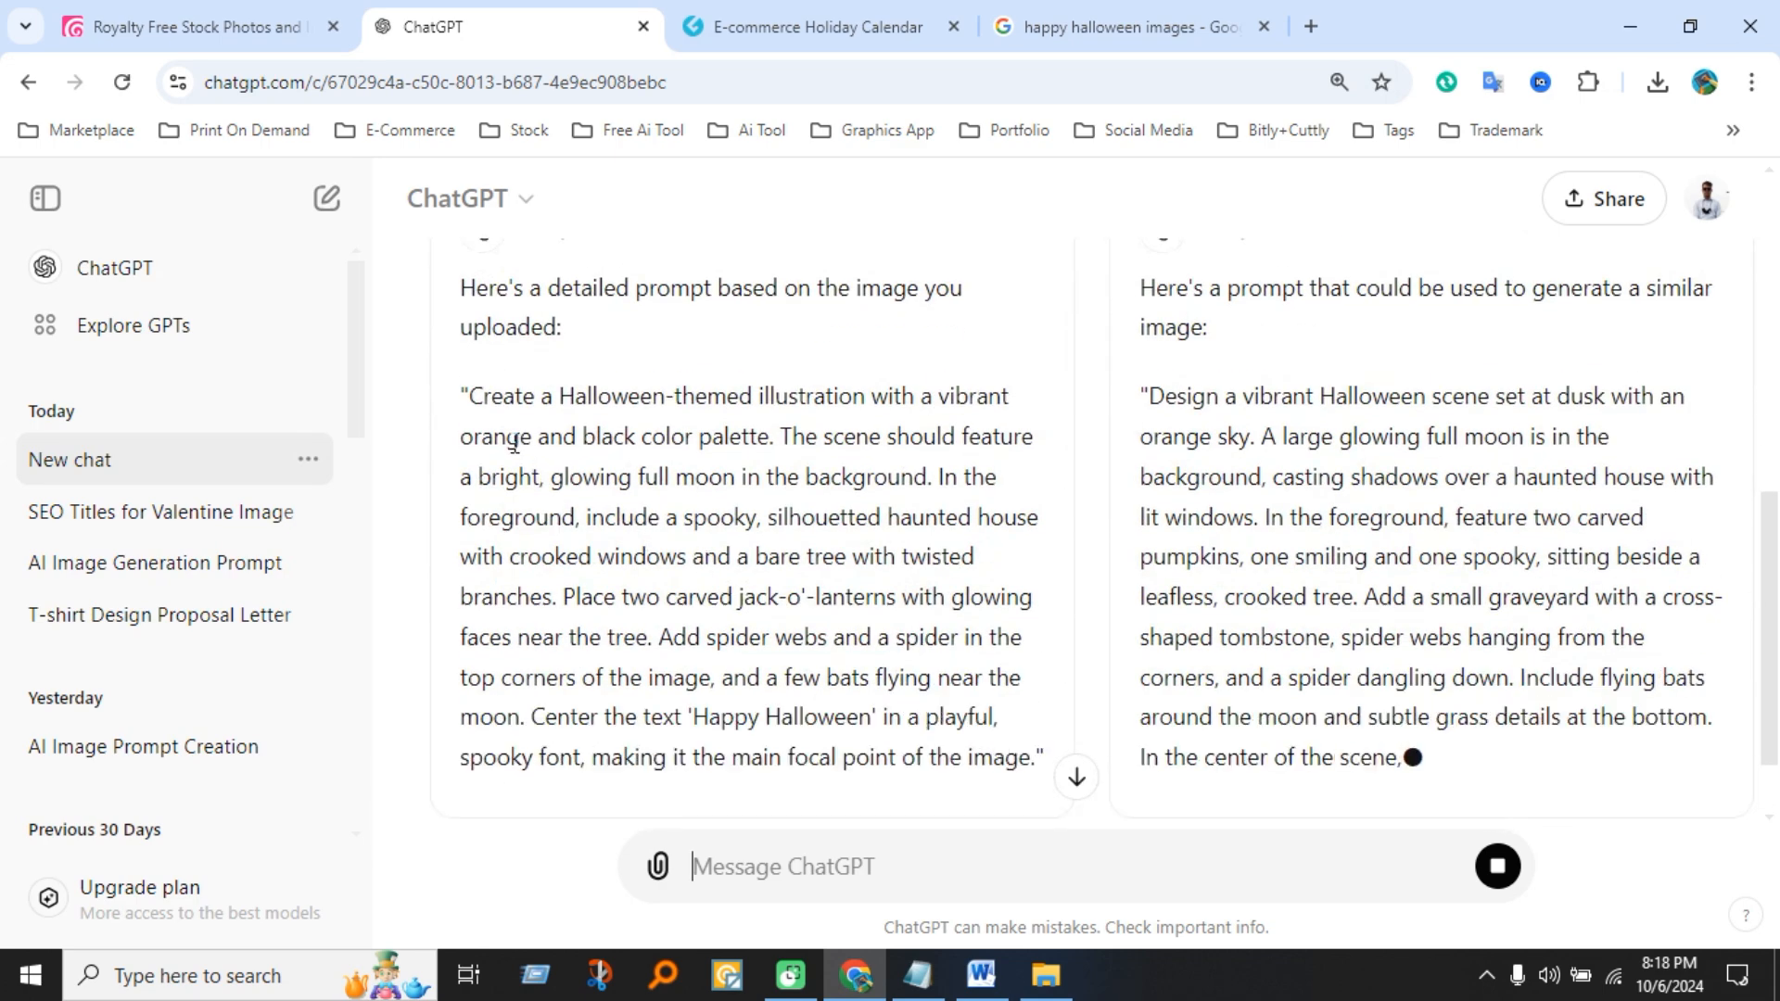
left_click_drag(475, 396, 1037, 761)
key("ctrl+c")
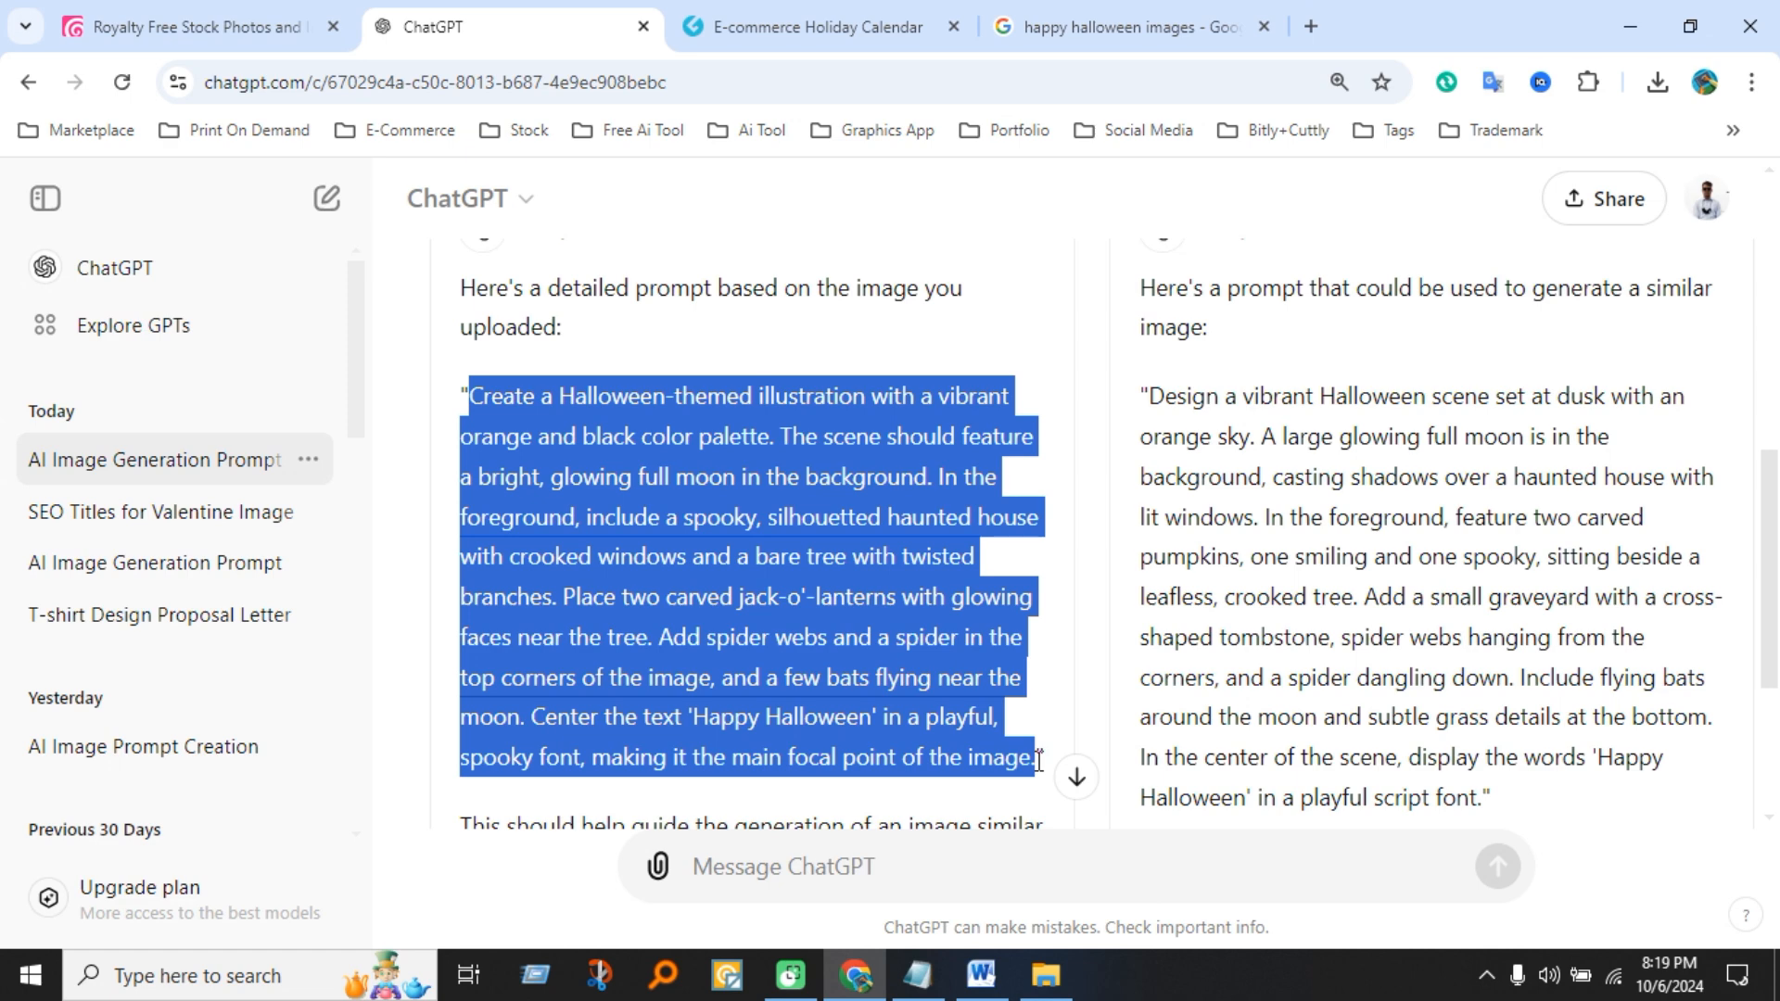
- Open Leonardo.Ai's Image Creation tool in a new browser tab and close the Google Images tab
left_click(1306, 28)
type("le")
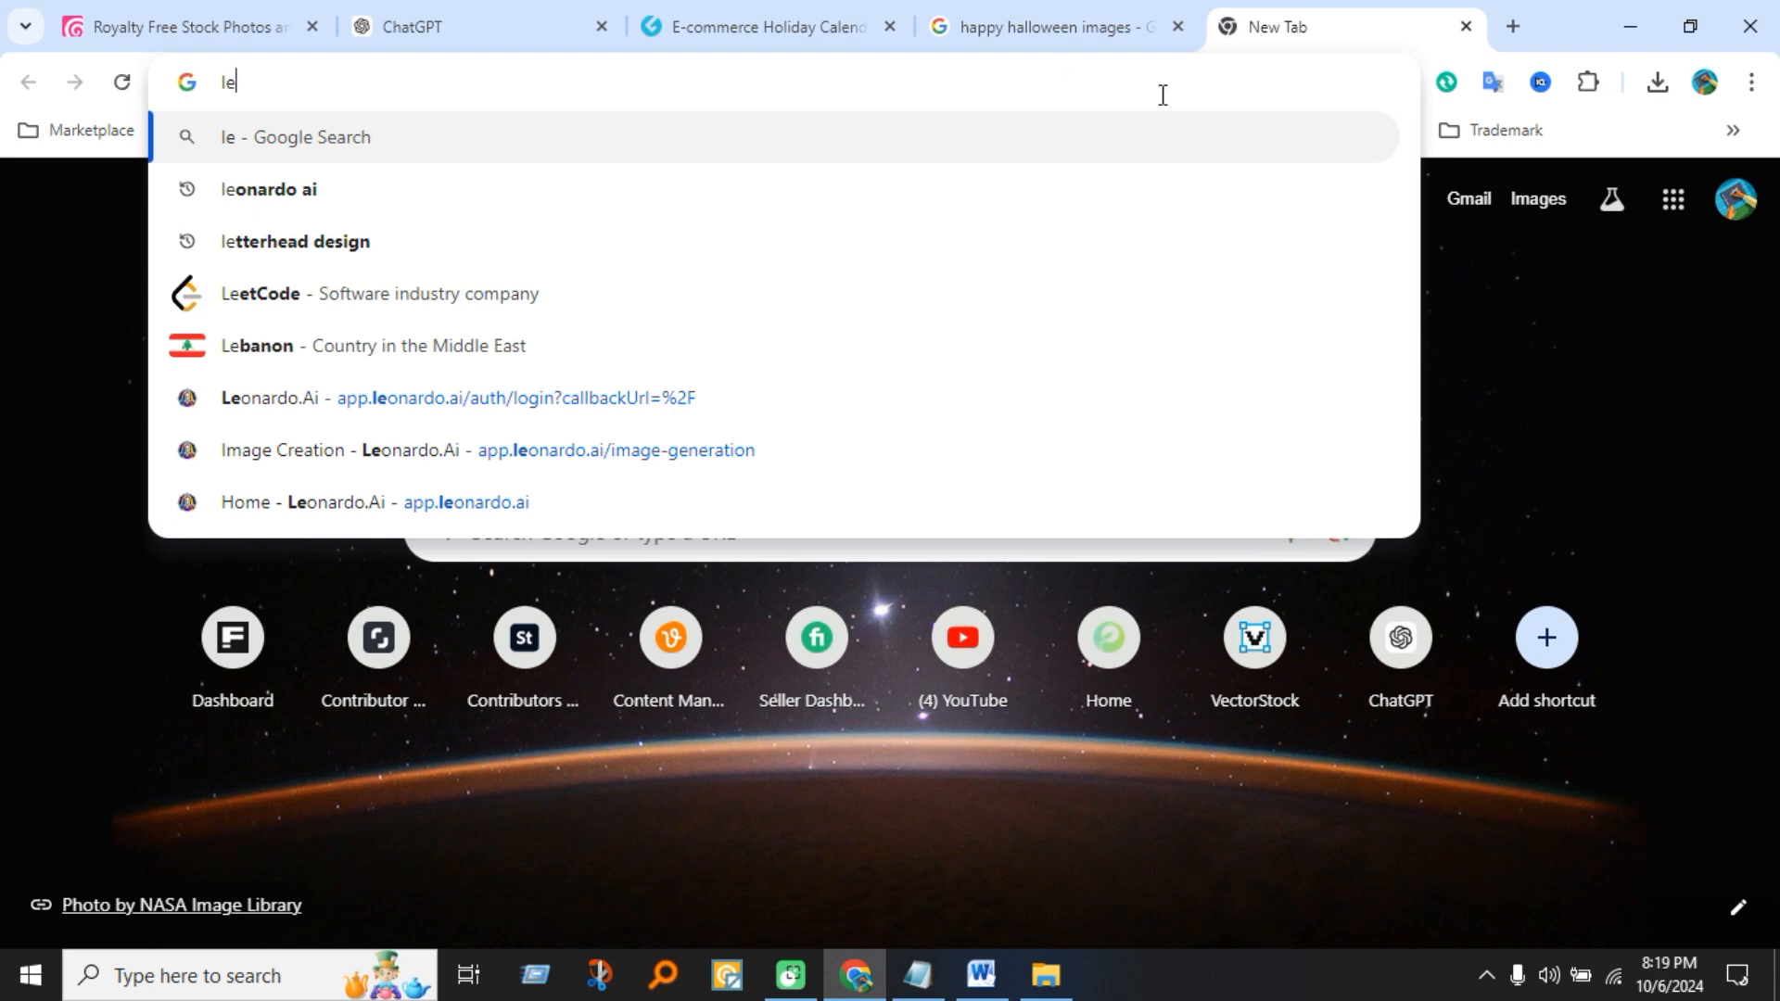
key("Escape")
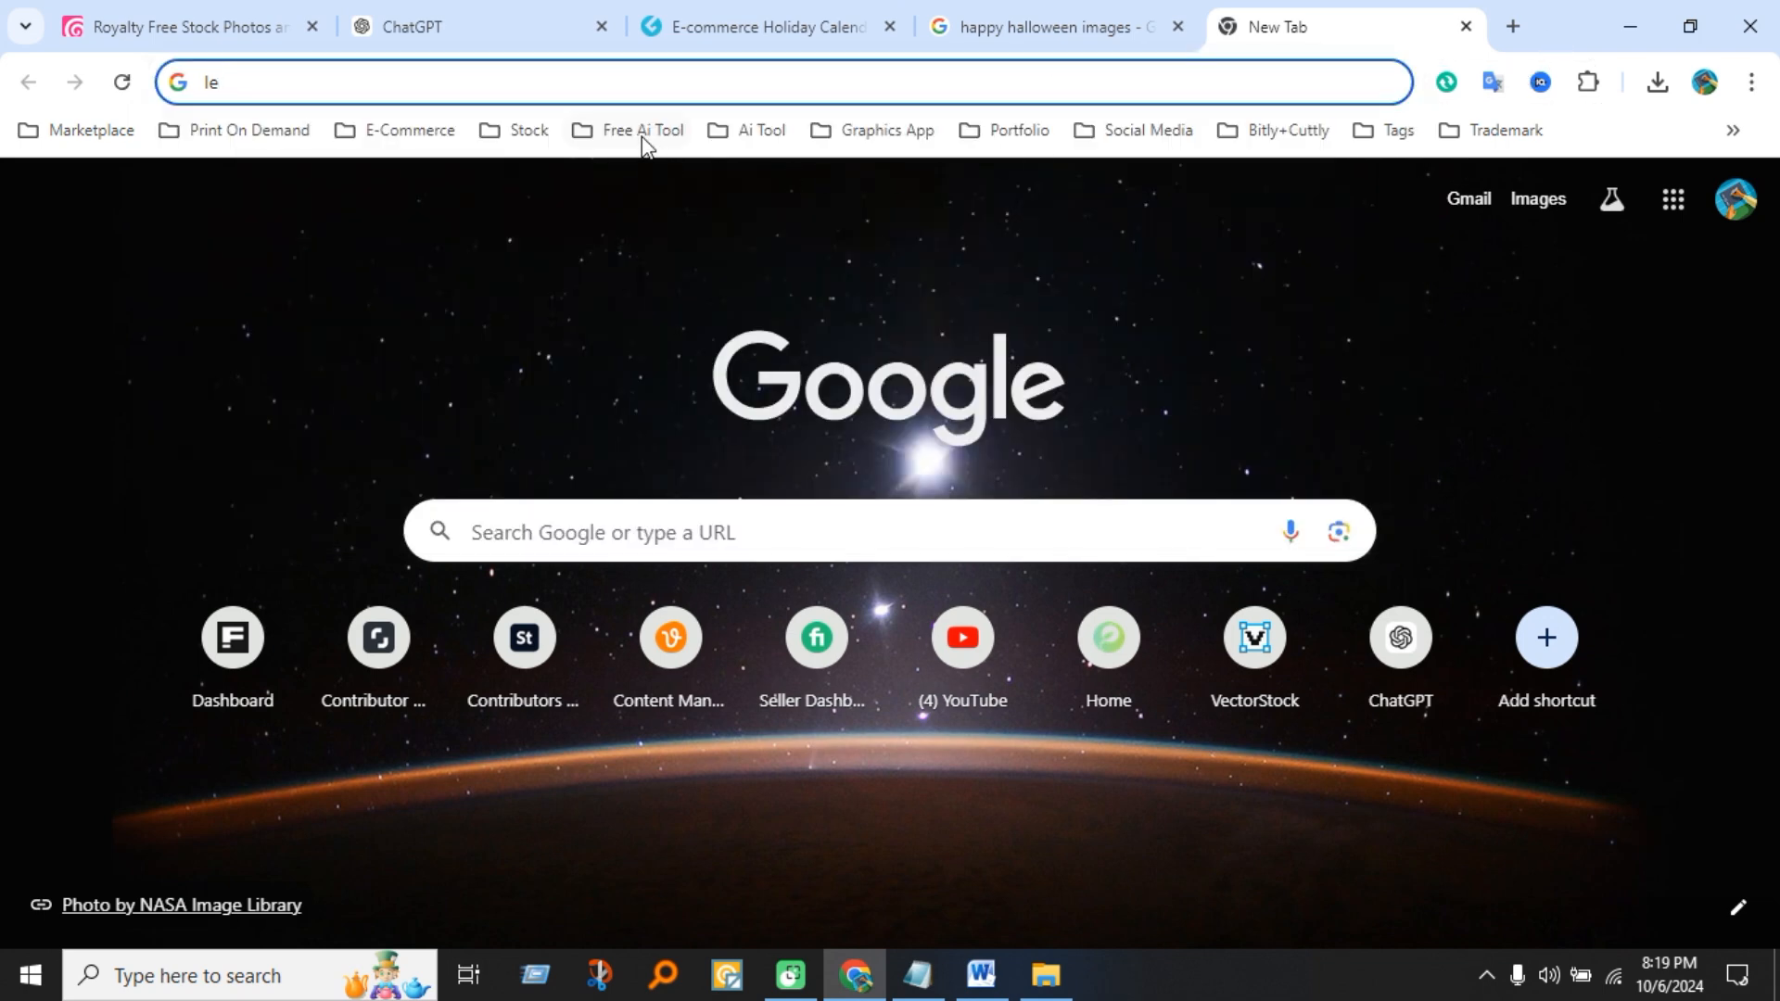
left_click(639, 131)
left_click(691, 214)
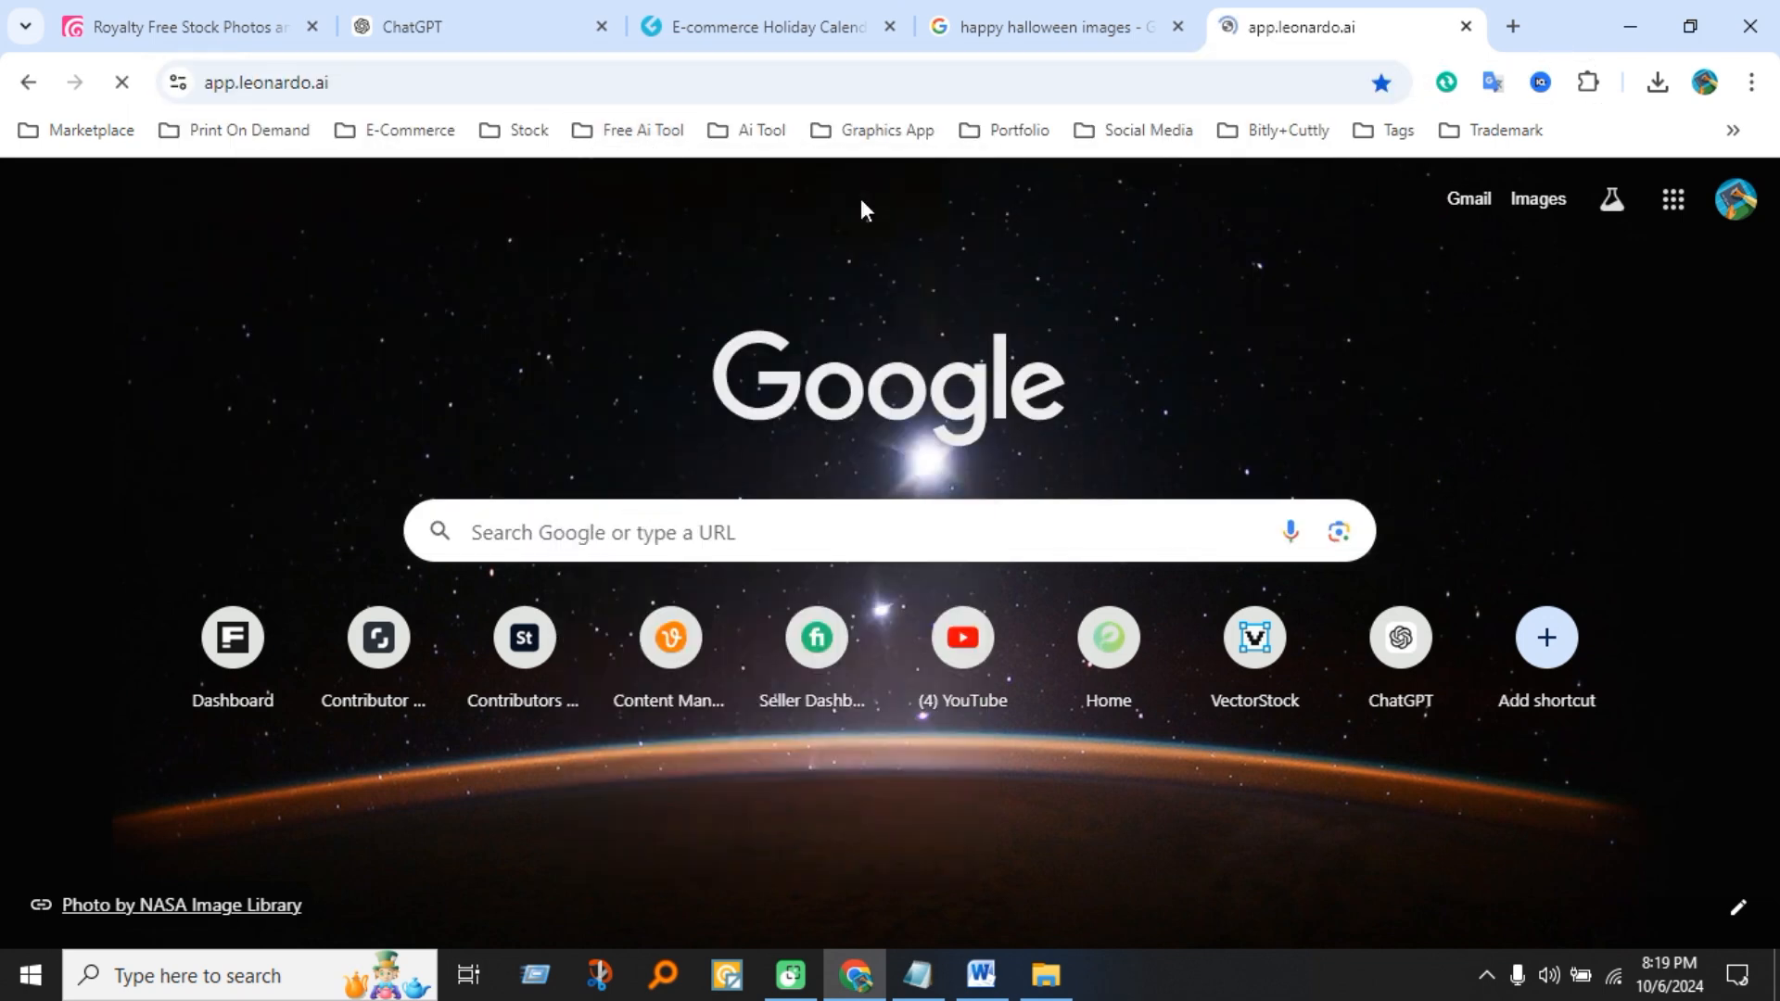
left_click(1177, 27)
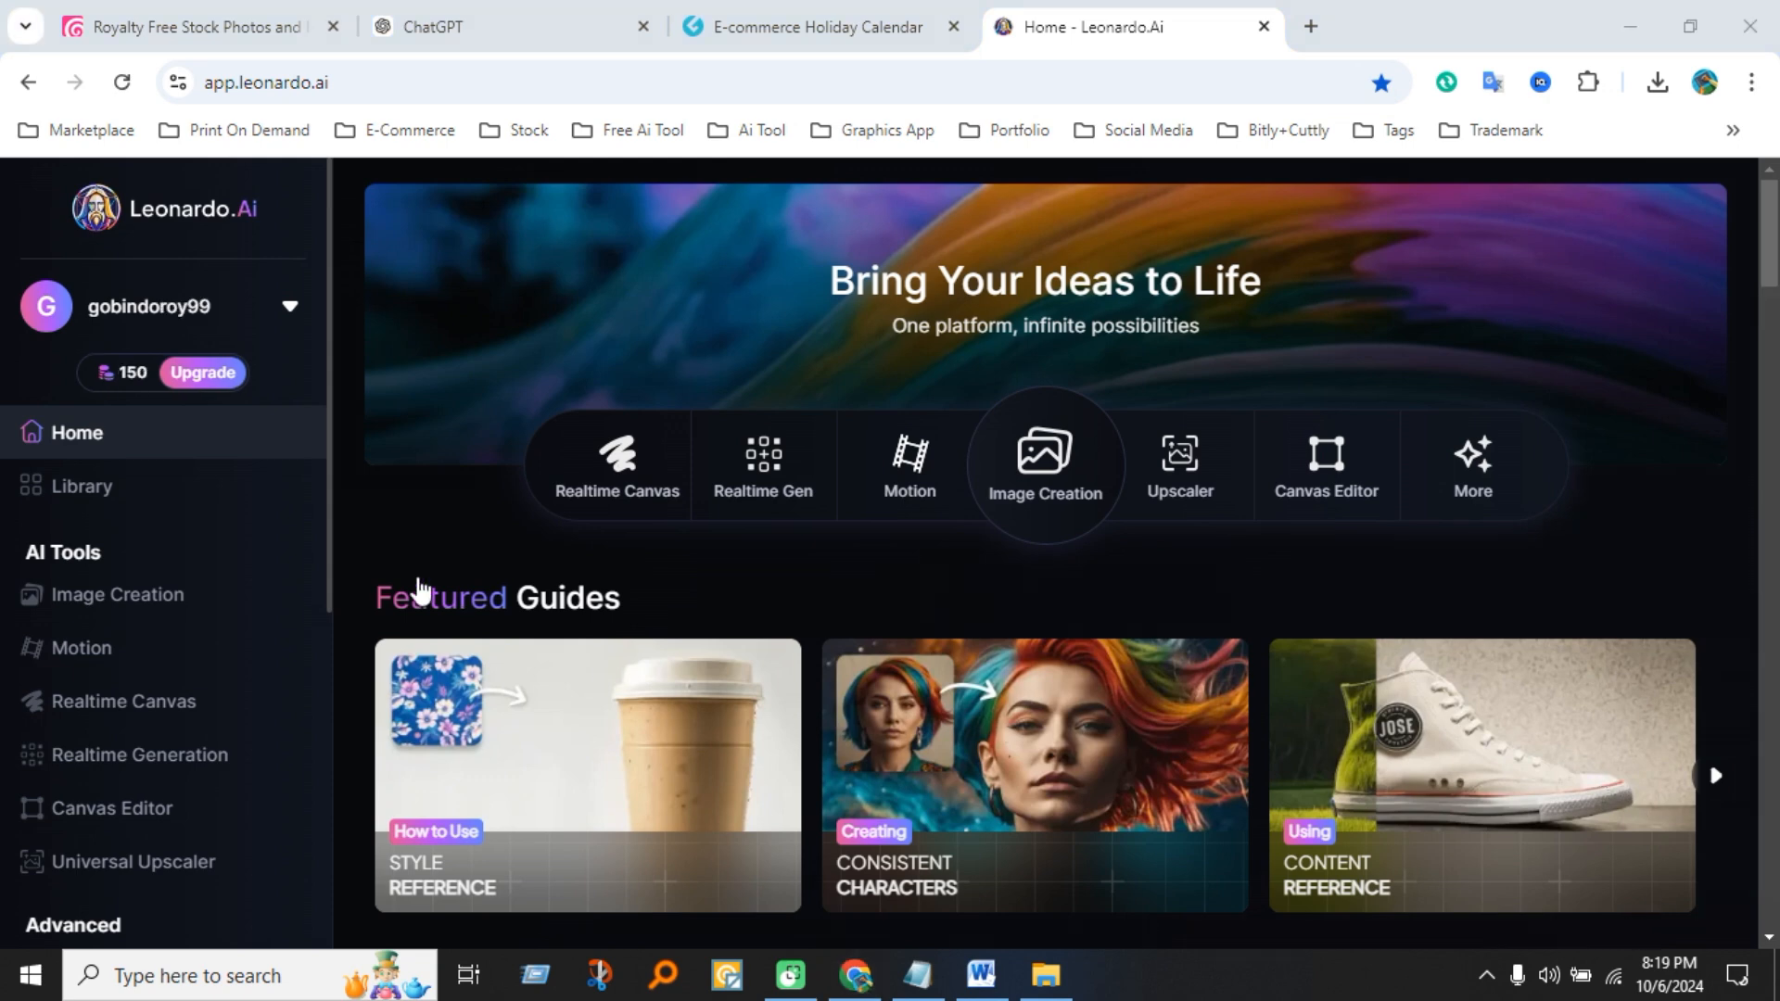
left_click(167, 608)
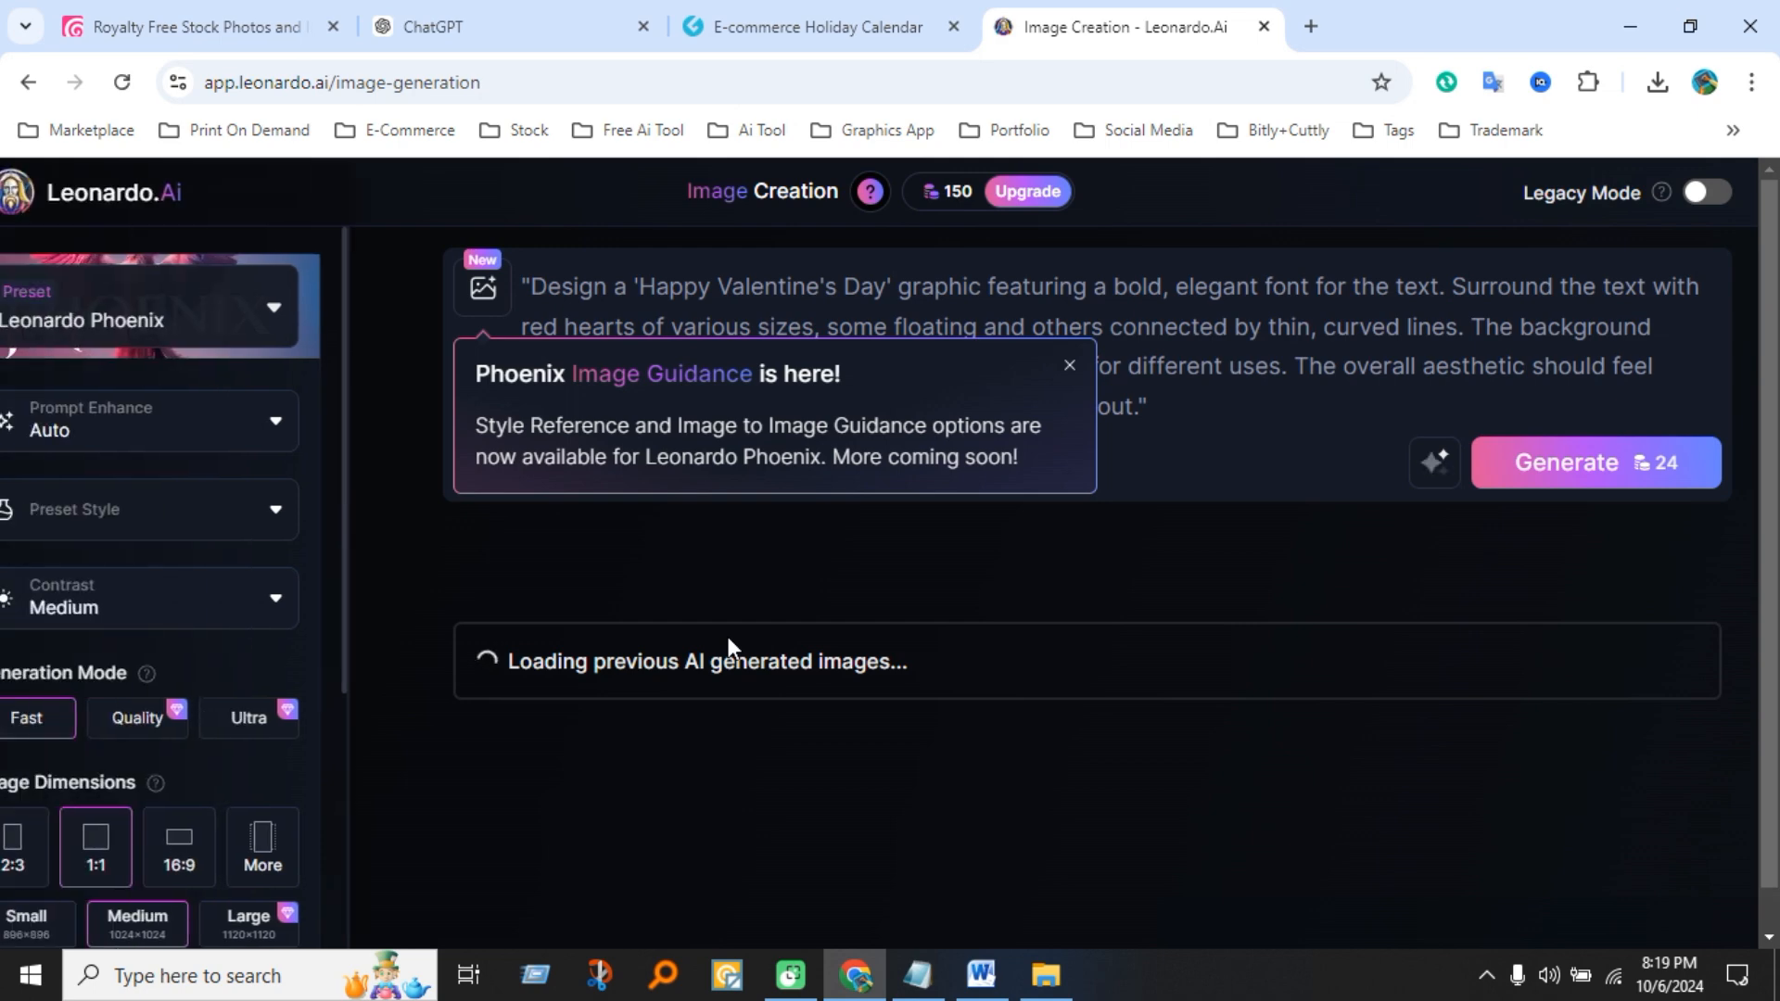
- Dismiss the Phoenix Image Guidance notice and clear the old Valentine's Day prompt from the prompt box
left_click(1070, 367)
left_click_drag(1155, 401, 975, 408)
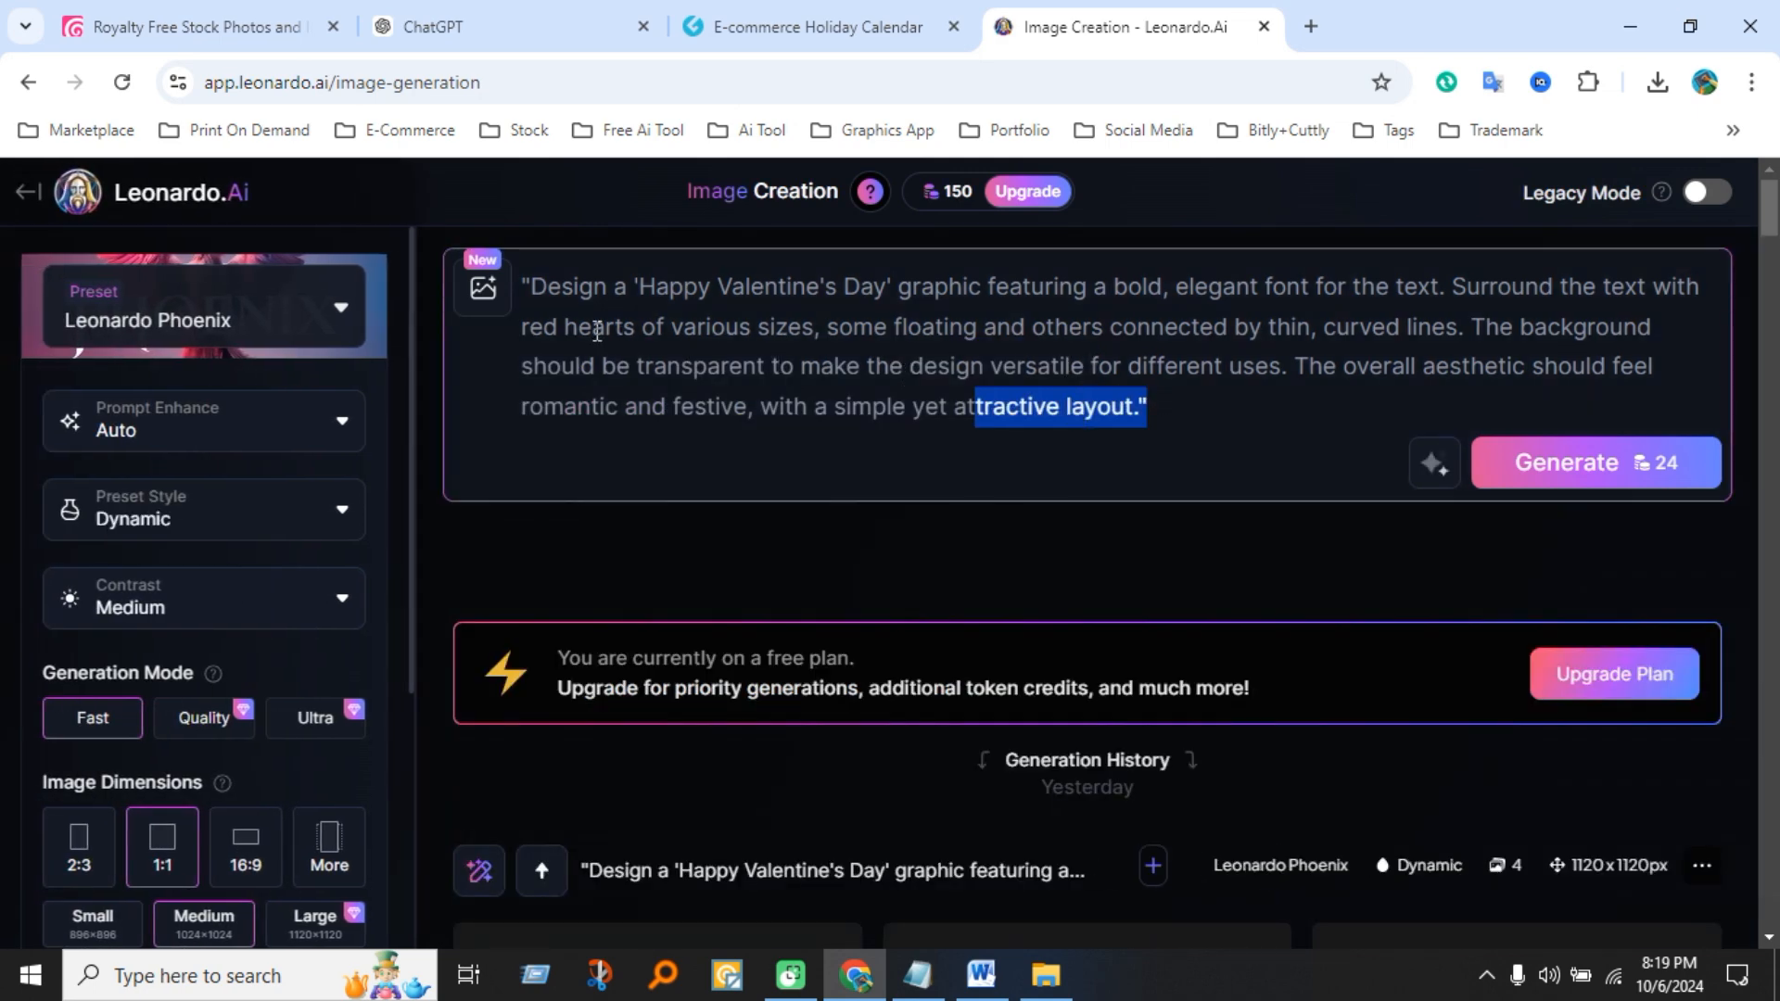
left_click_drag(520, 277, 520, 278)
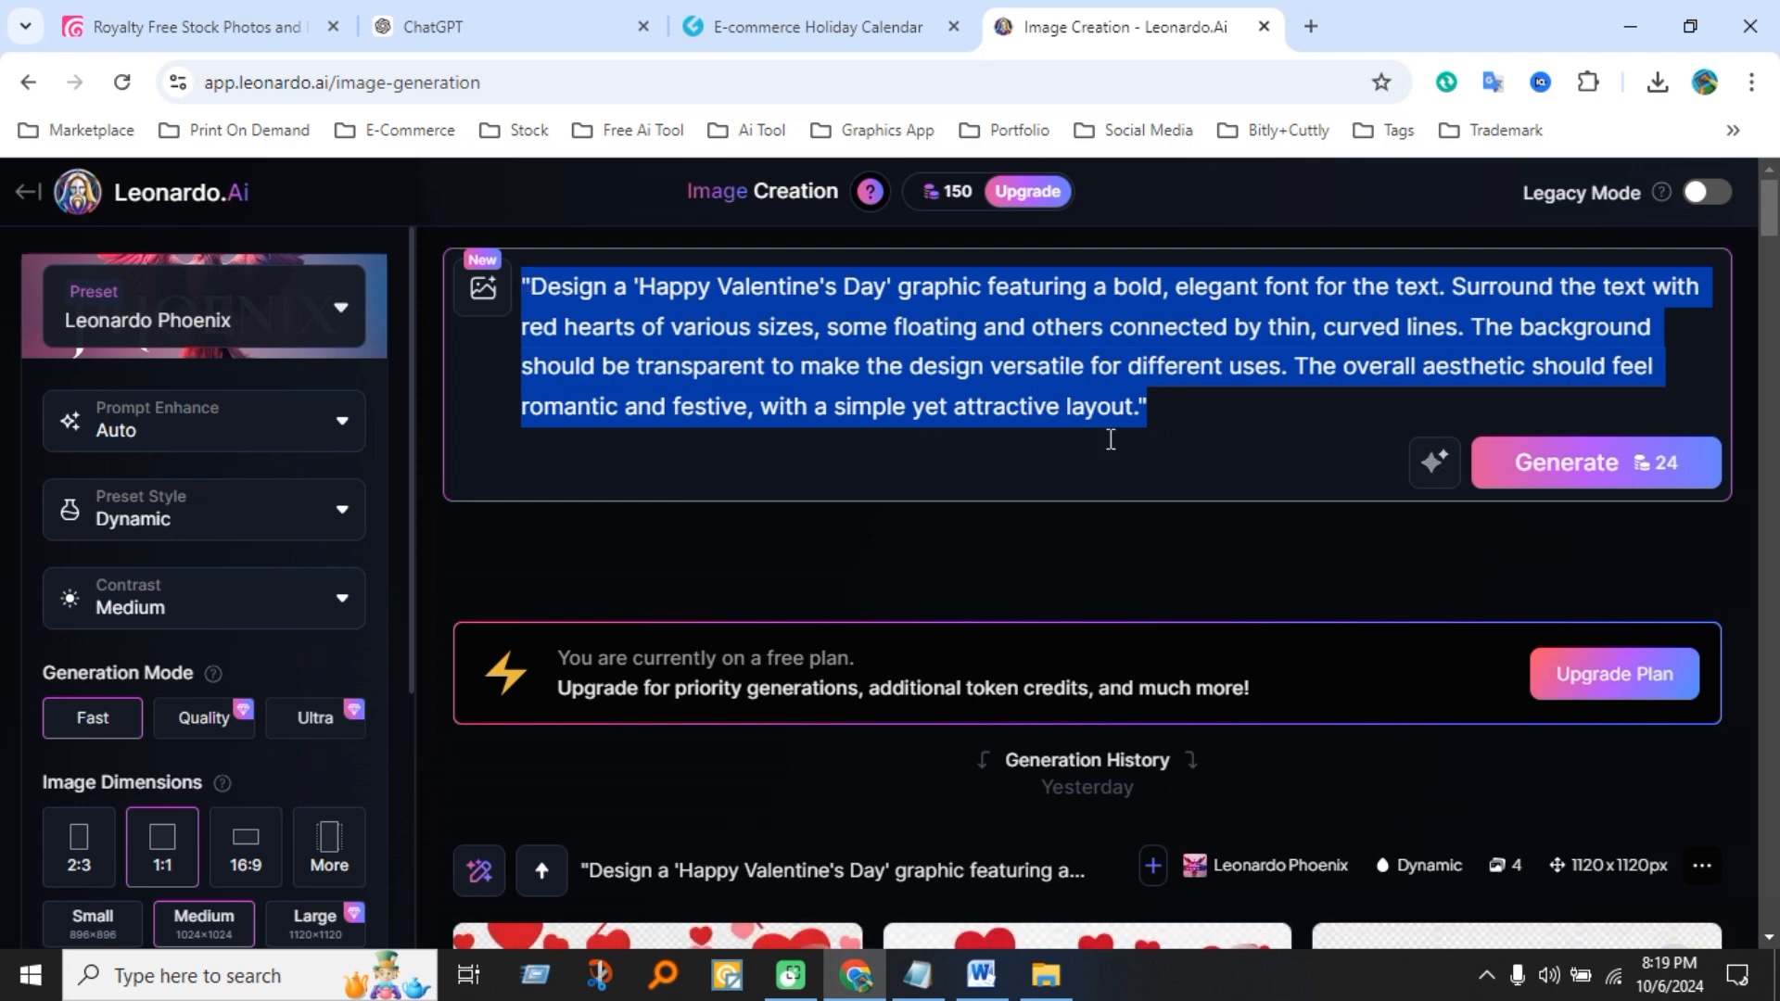
key("BackSpace")
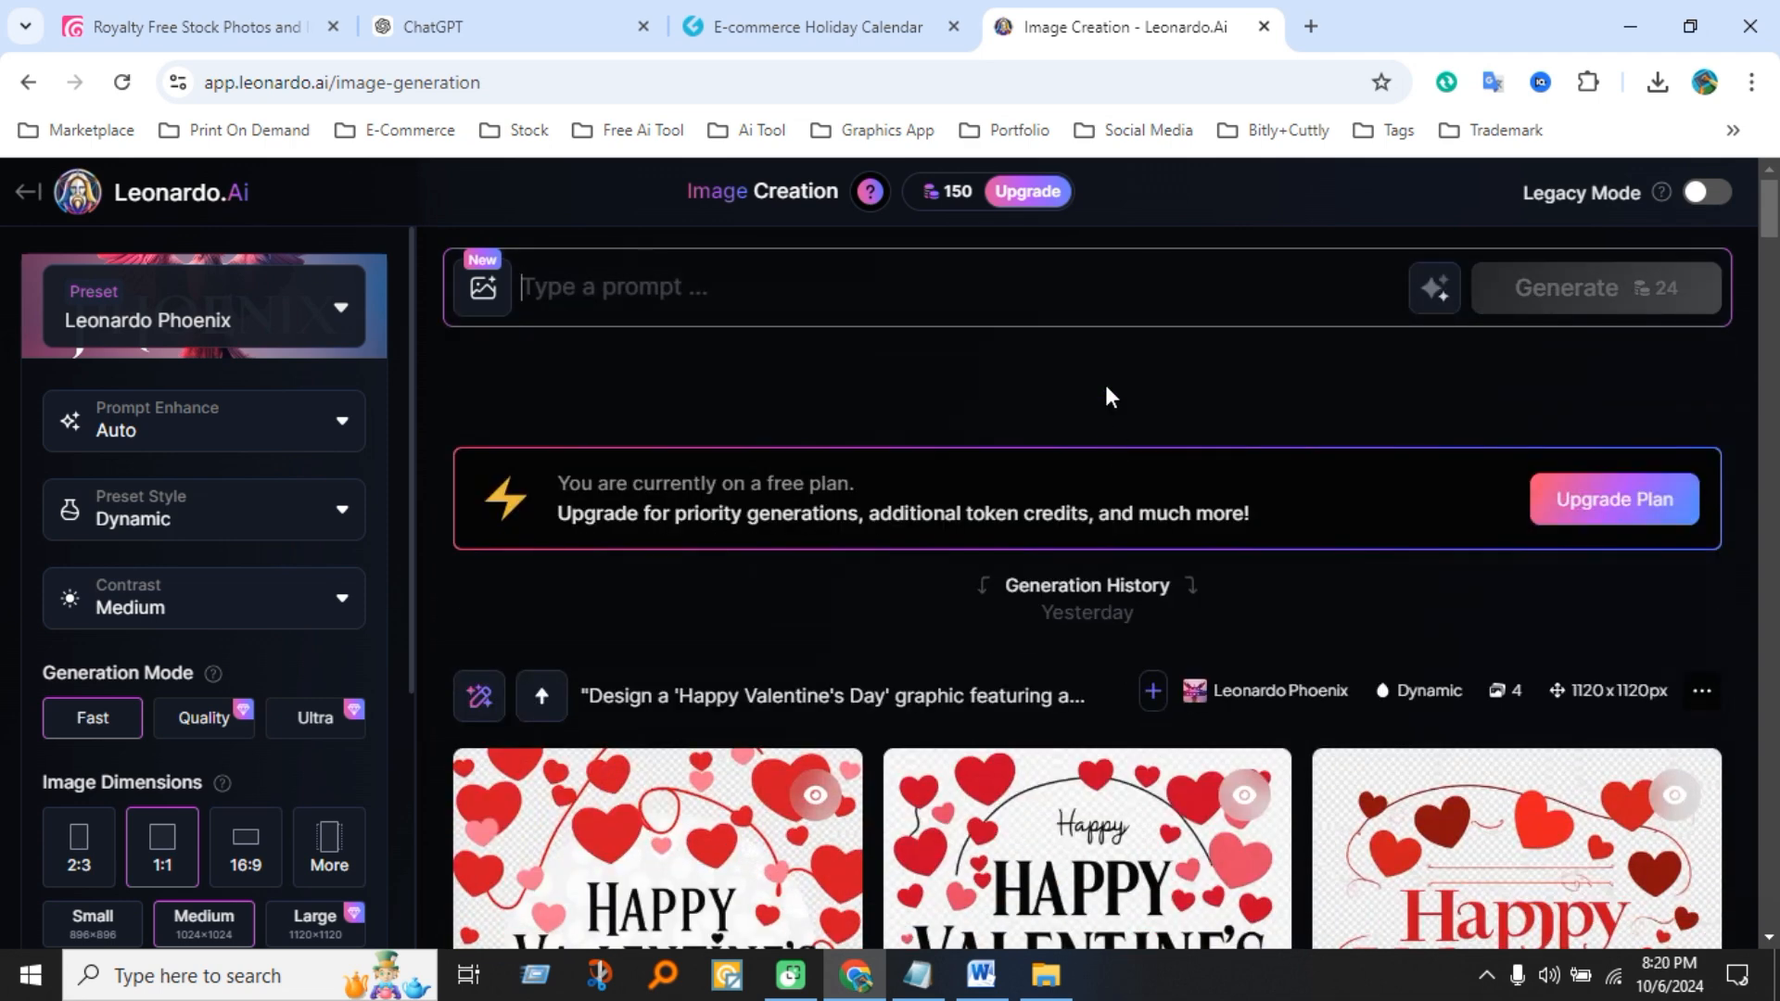
- Insert the copied "Create a Halloween-themed illustration" prompt and generate the images
left_click(504, 36)
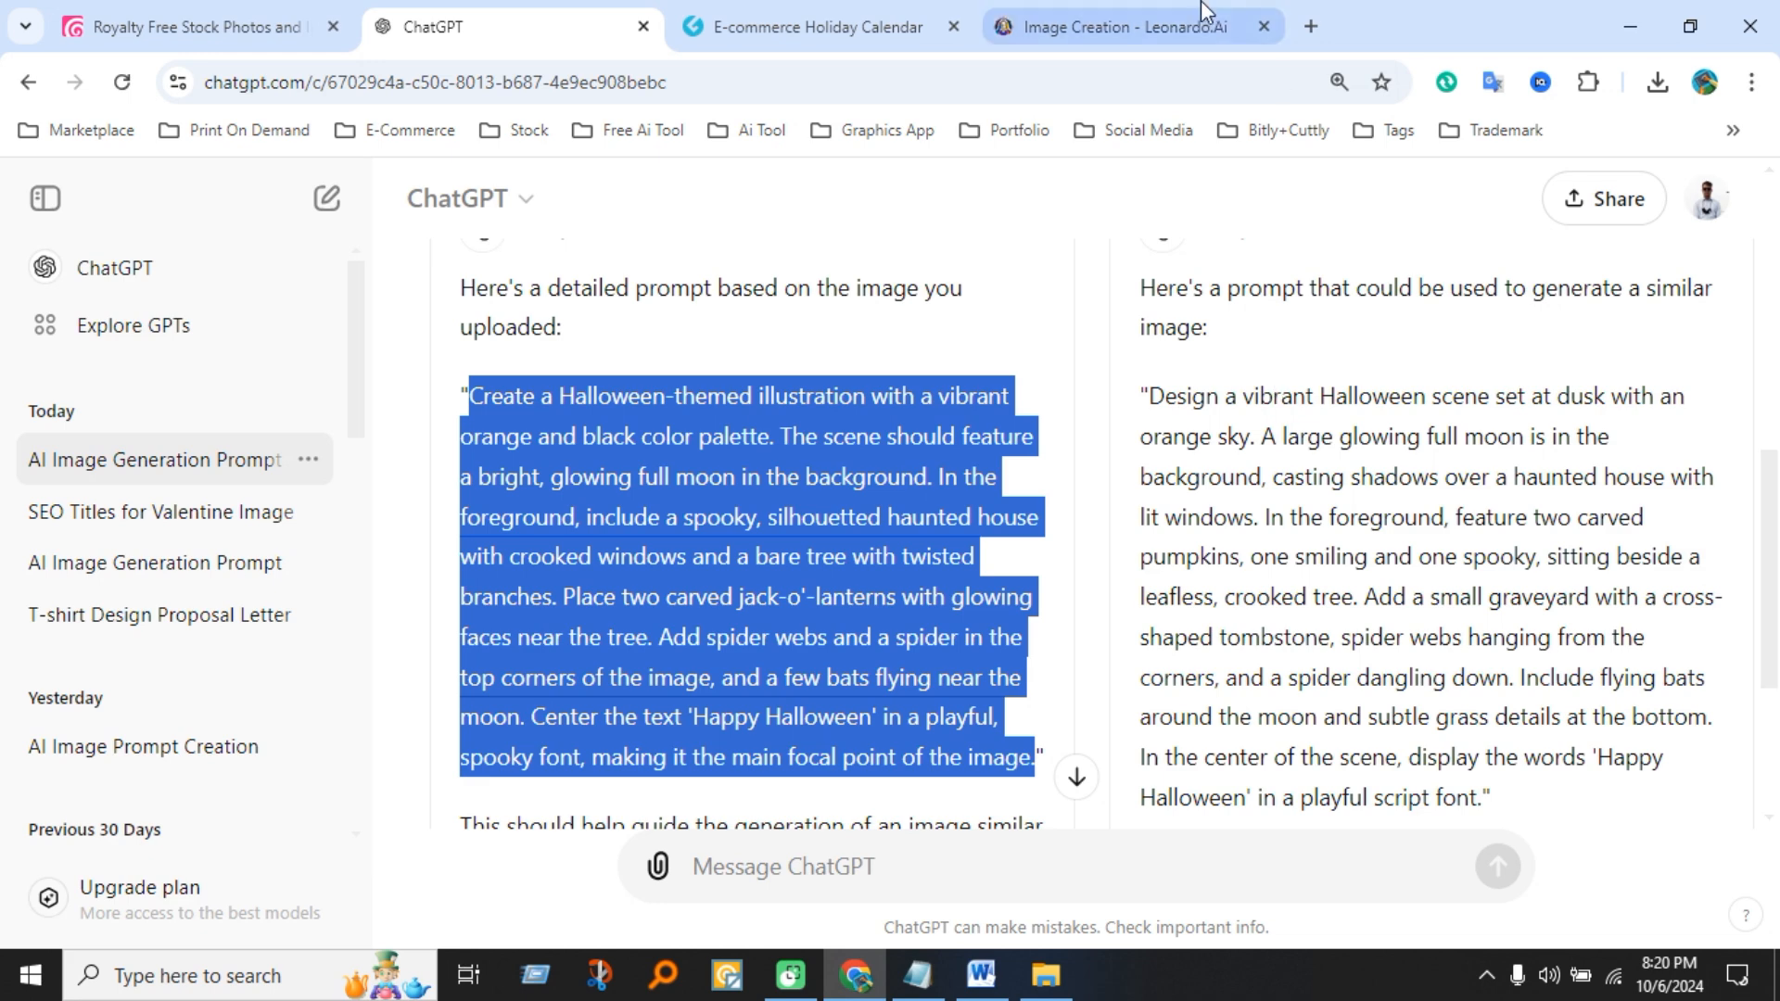
left_click(1159, 26)
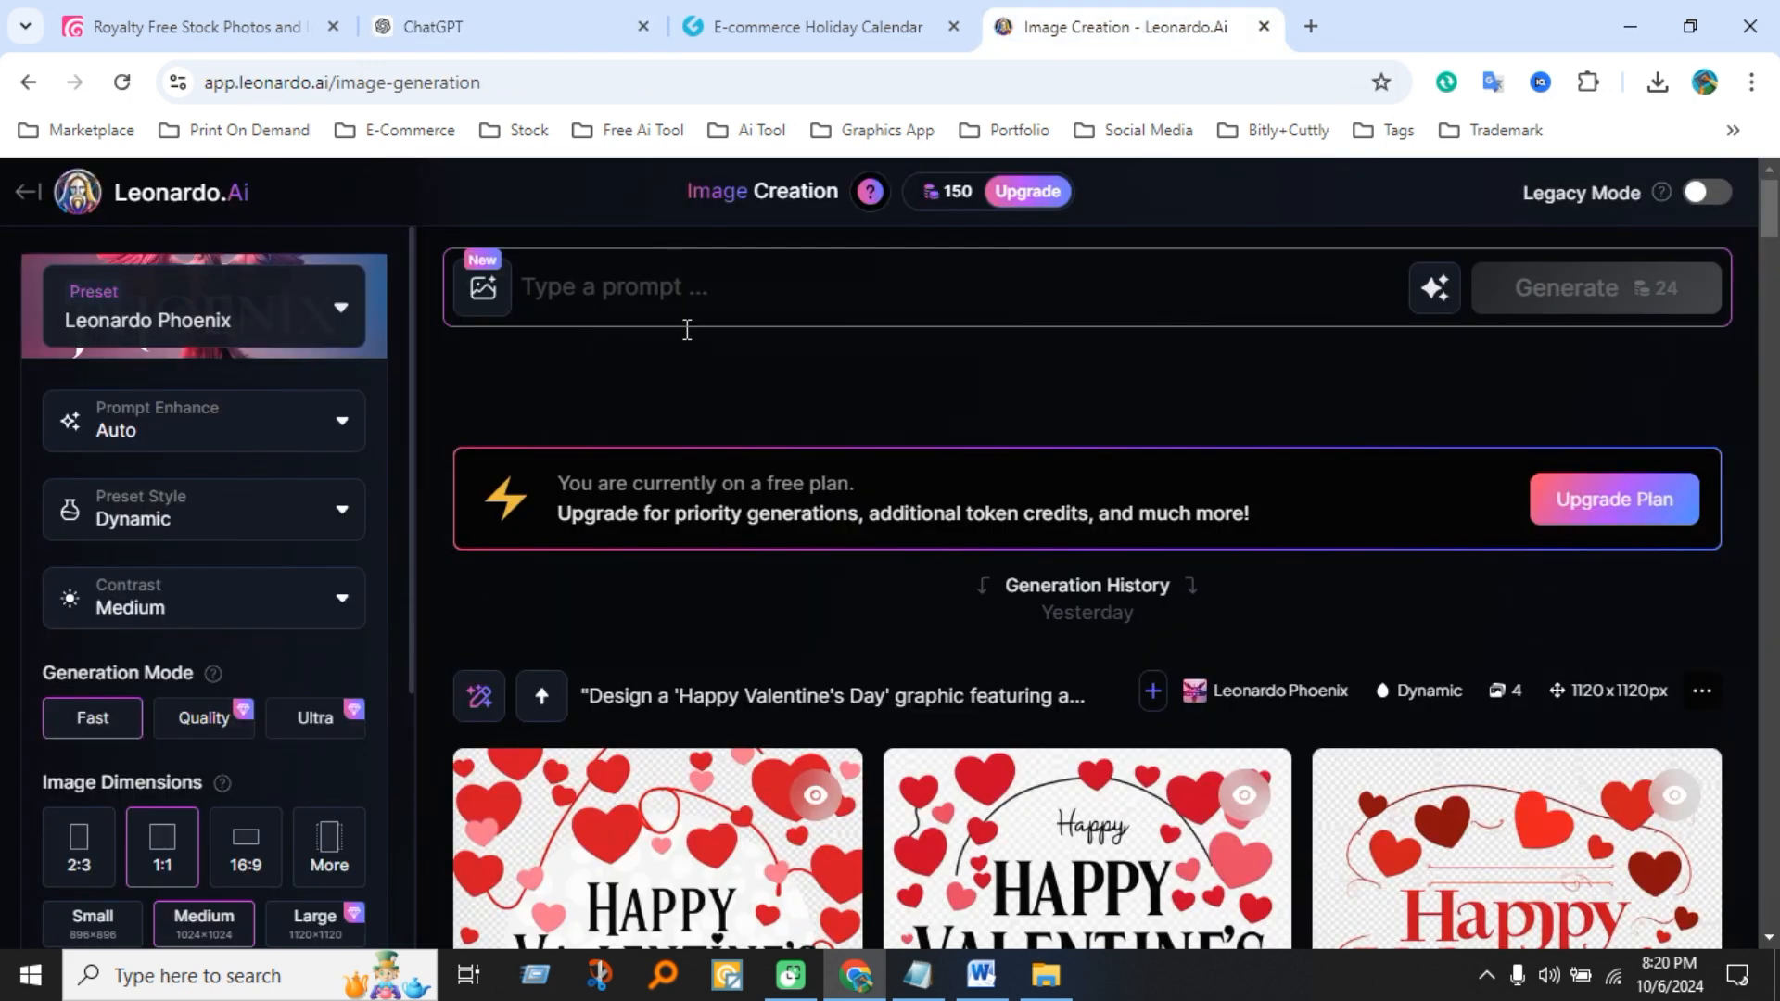
key("ctrl+v")
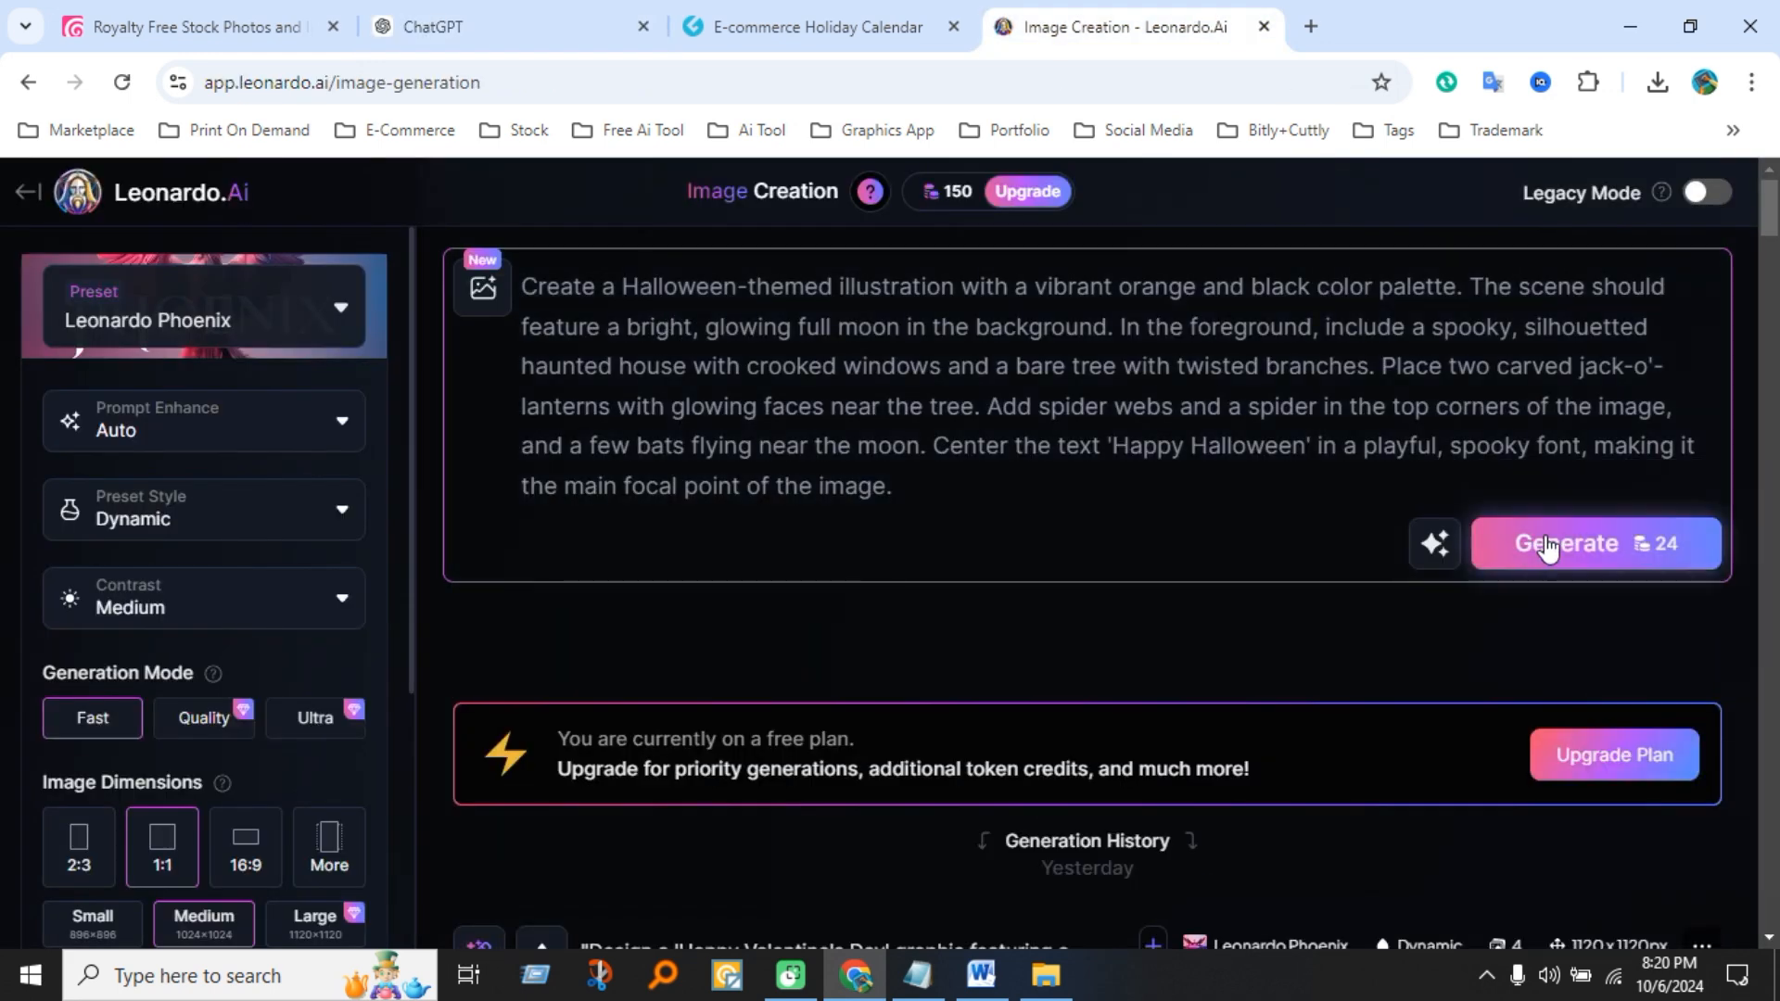
left_click(1573, 547)
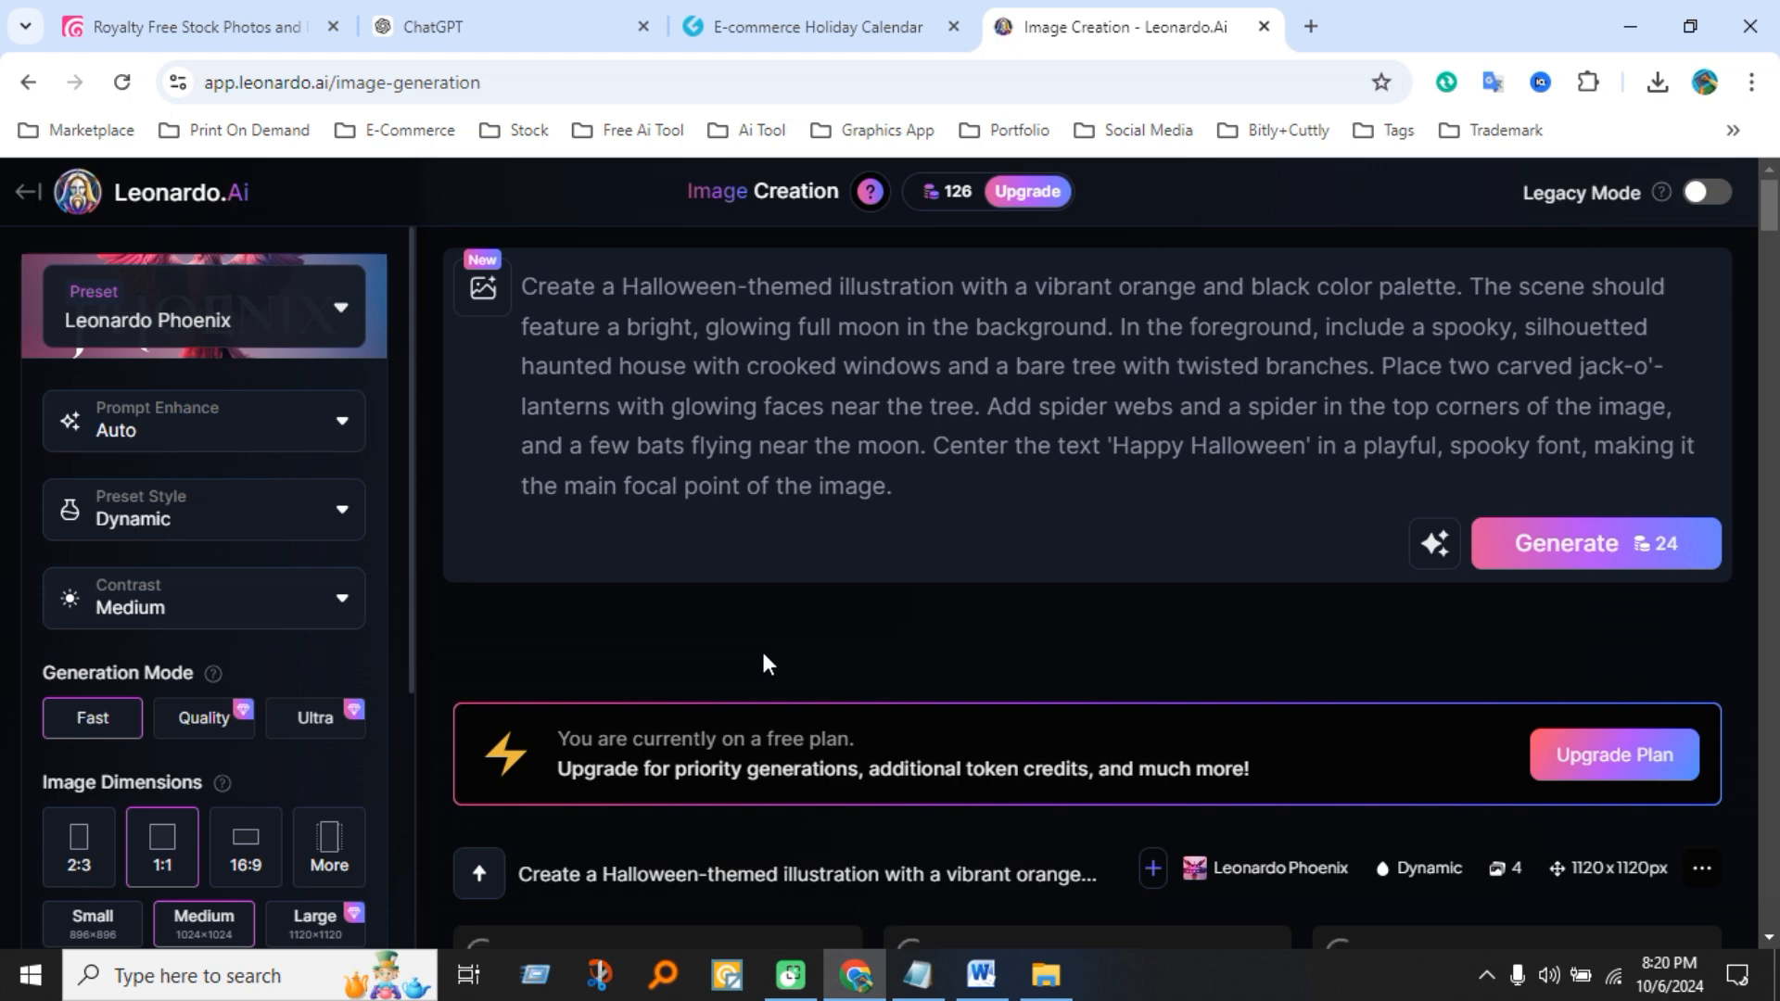
- Look through the generated Halloween images and download the one with the dark blue sky and two pumpkins
scroll(294, 596, "down", 3)
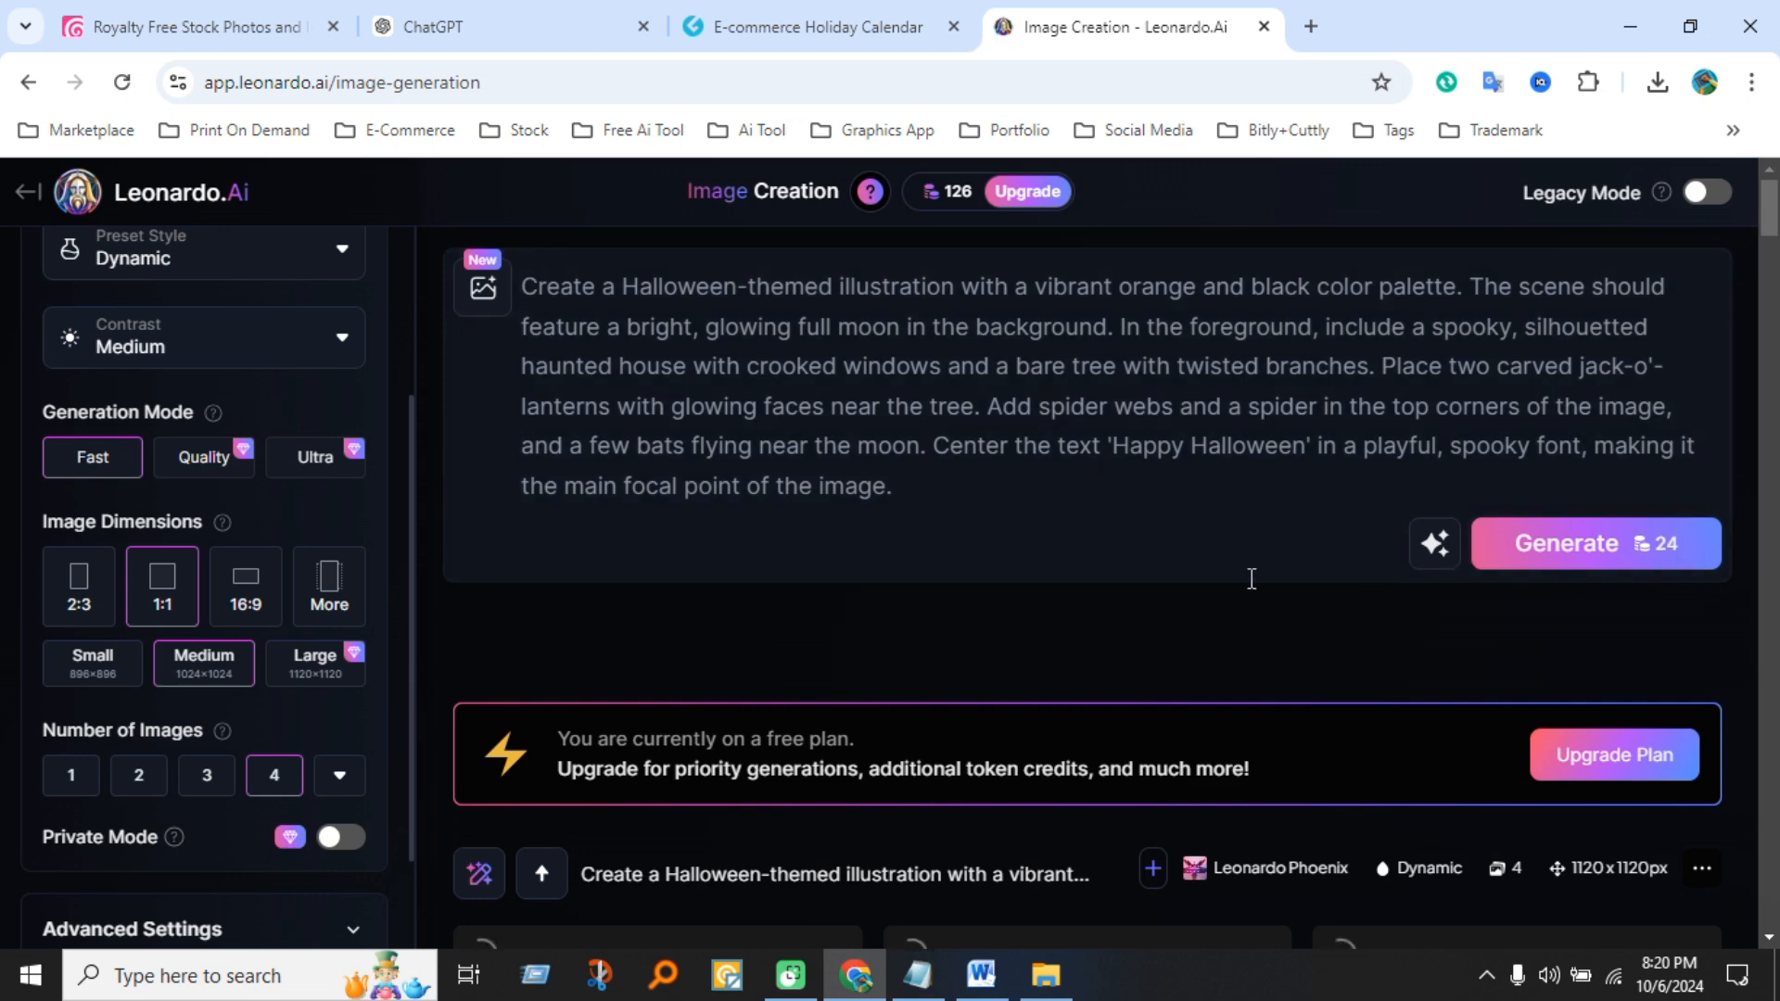
scroll(1252, 579, "down", 5)
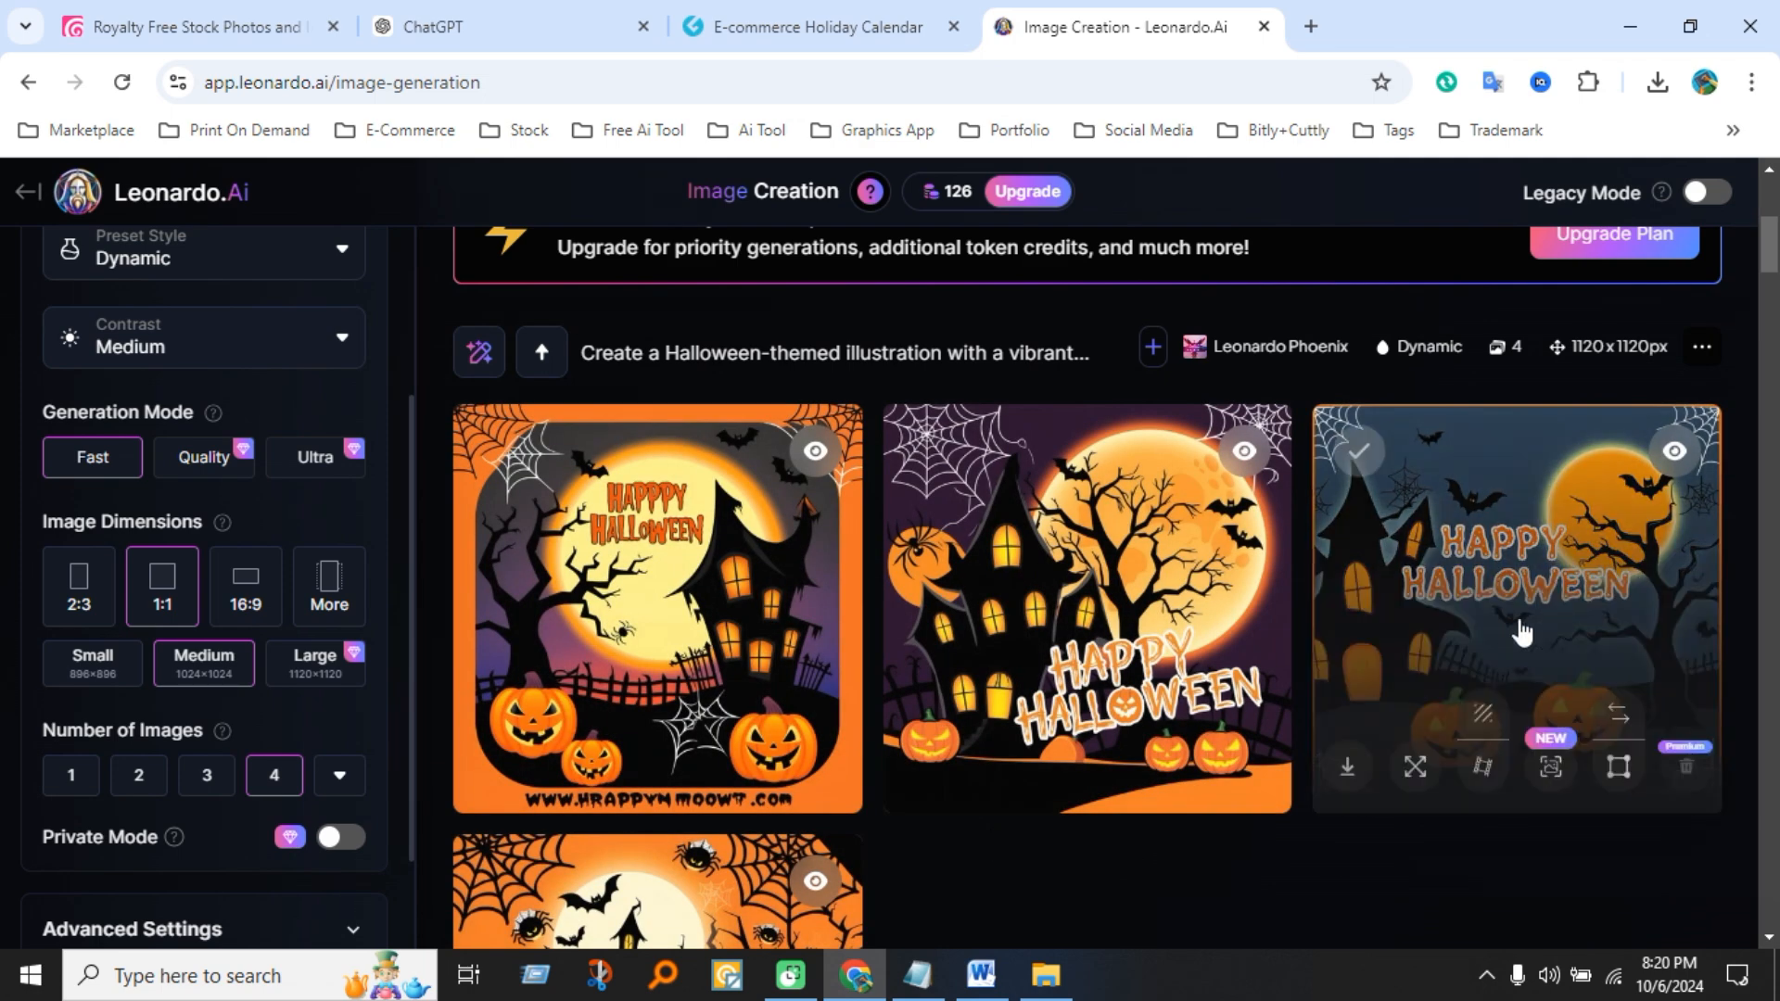
scroll(1460, 660, "down", 5)
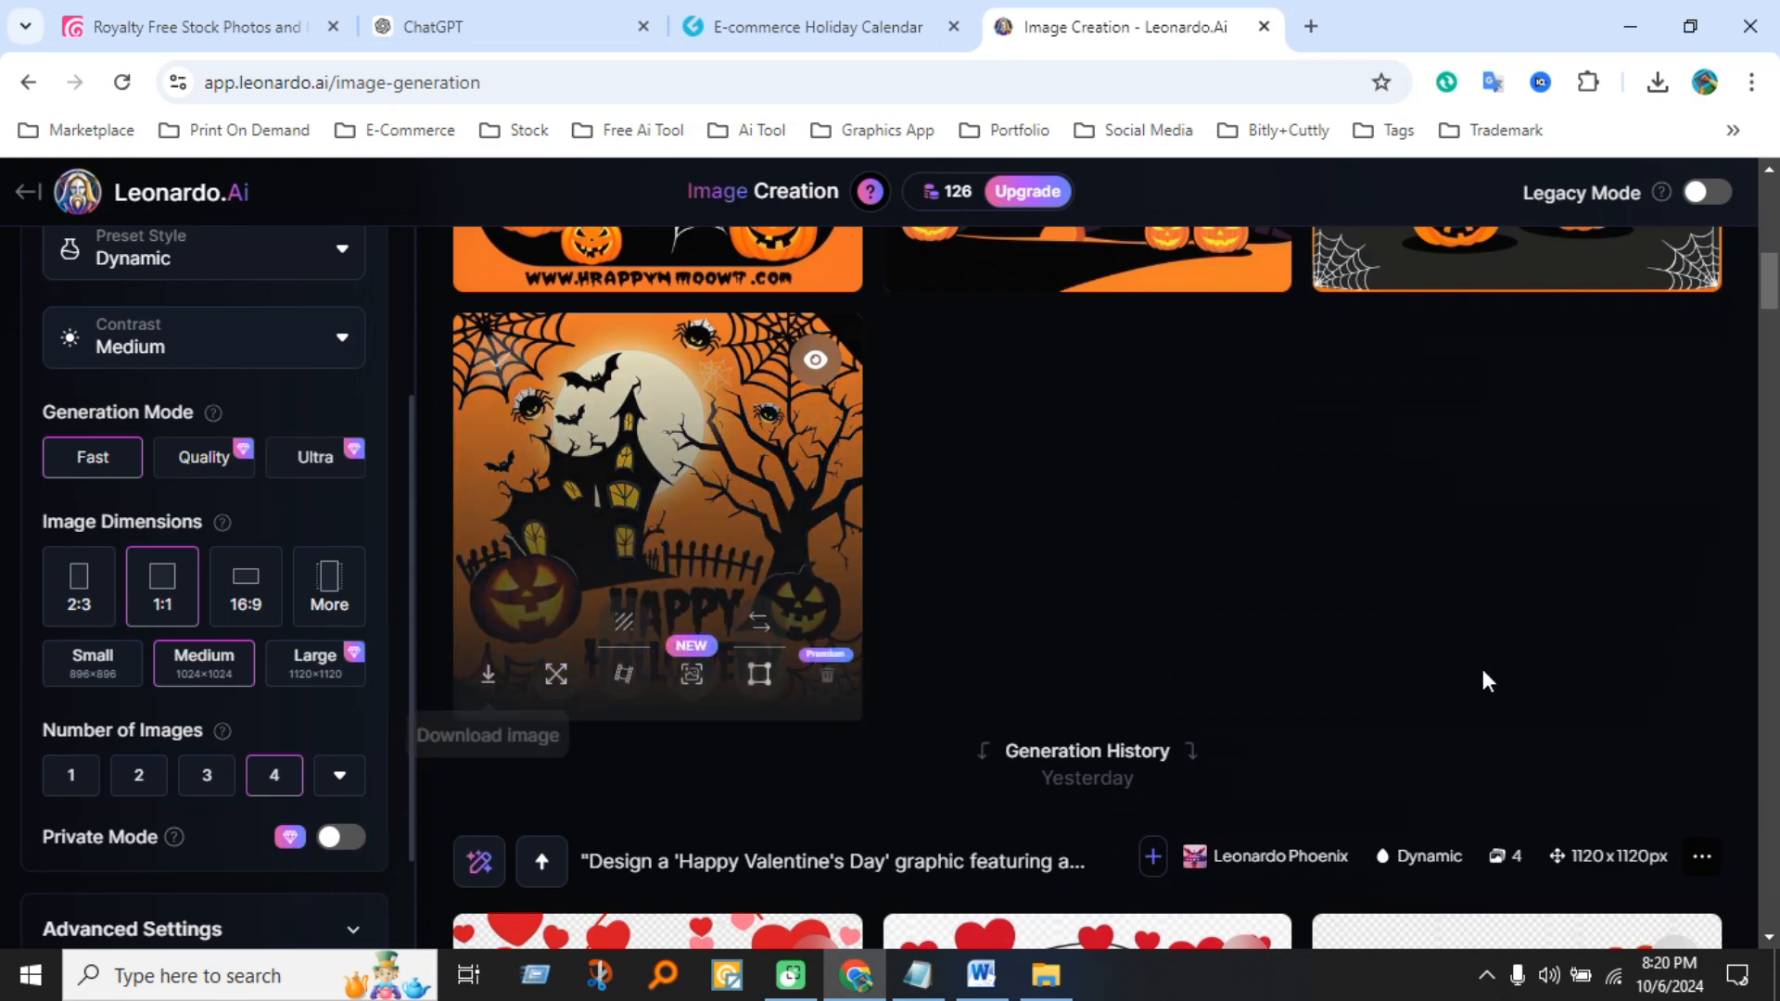
scroll(1519, 594, "up", 4)
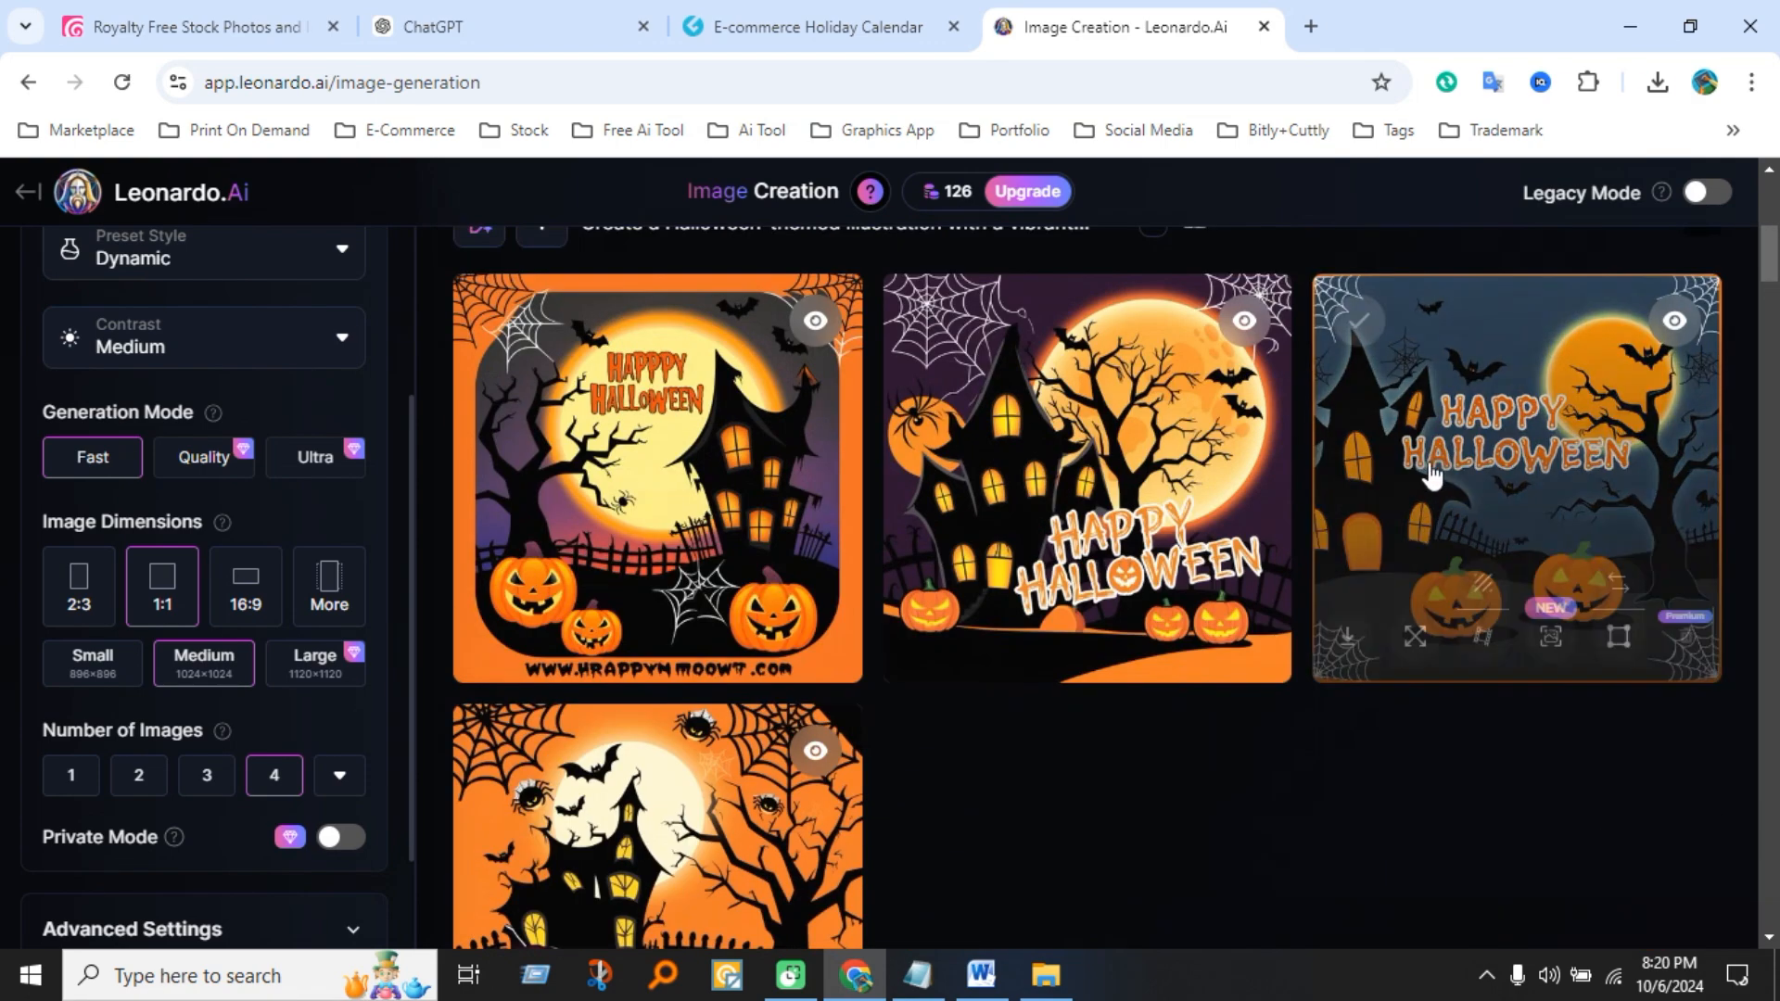
left_click(1346, 636)
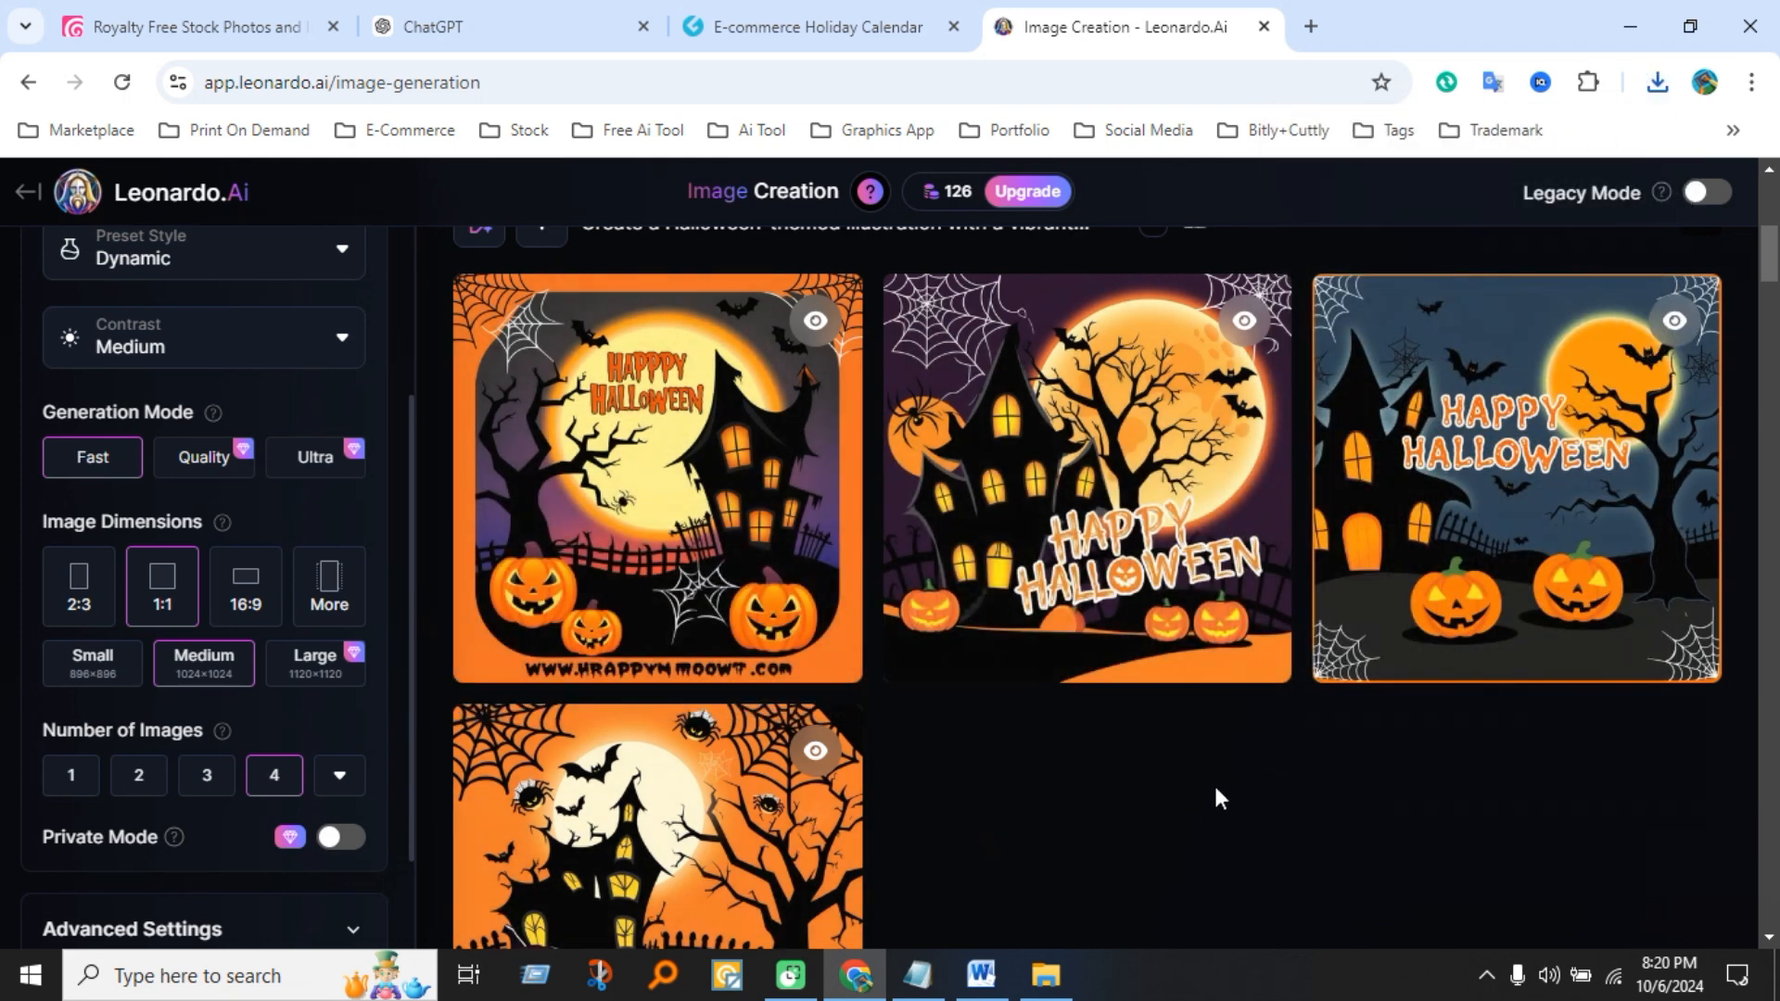
- Switch to File Explorer, view the dark blue Halloween image from the Downloads folder at full size, and close the viewer
left_click(1046, 973)
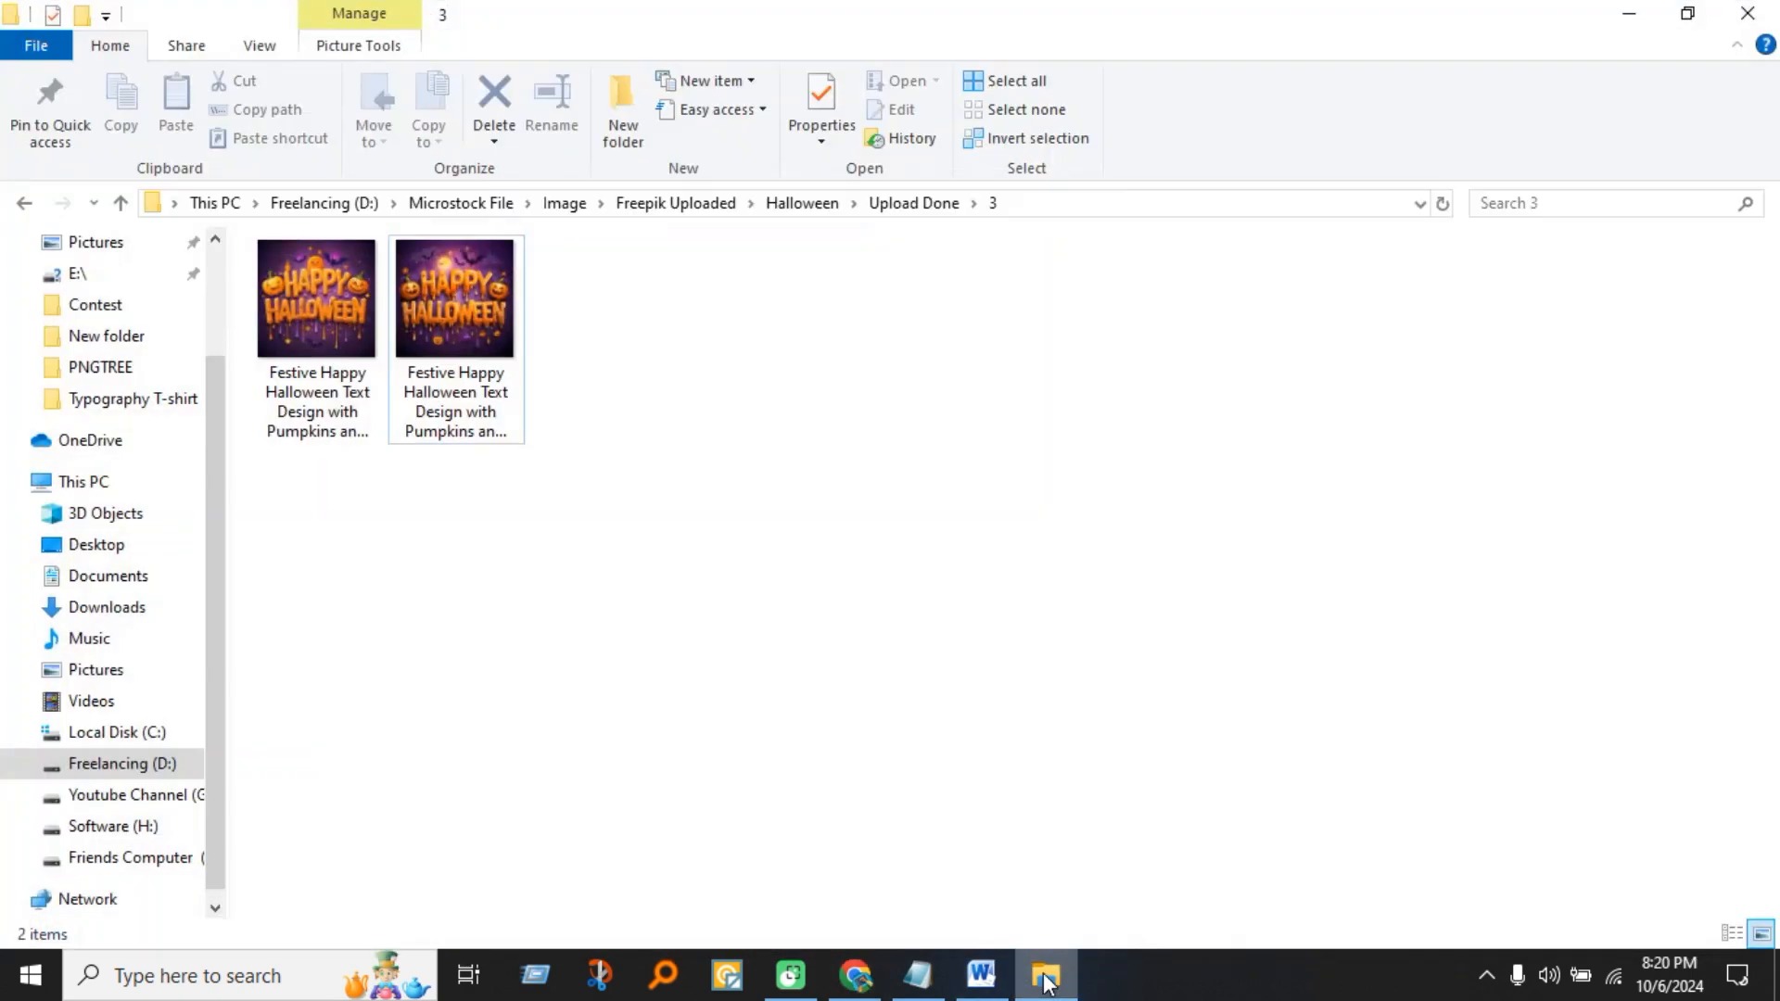
left_click(107, 607)
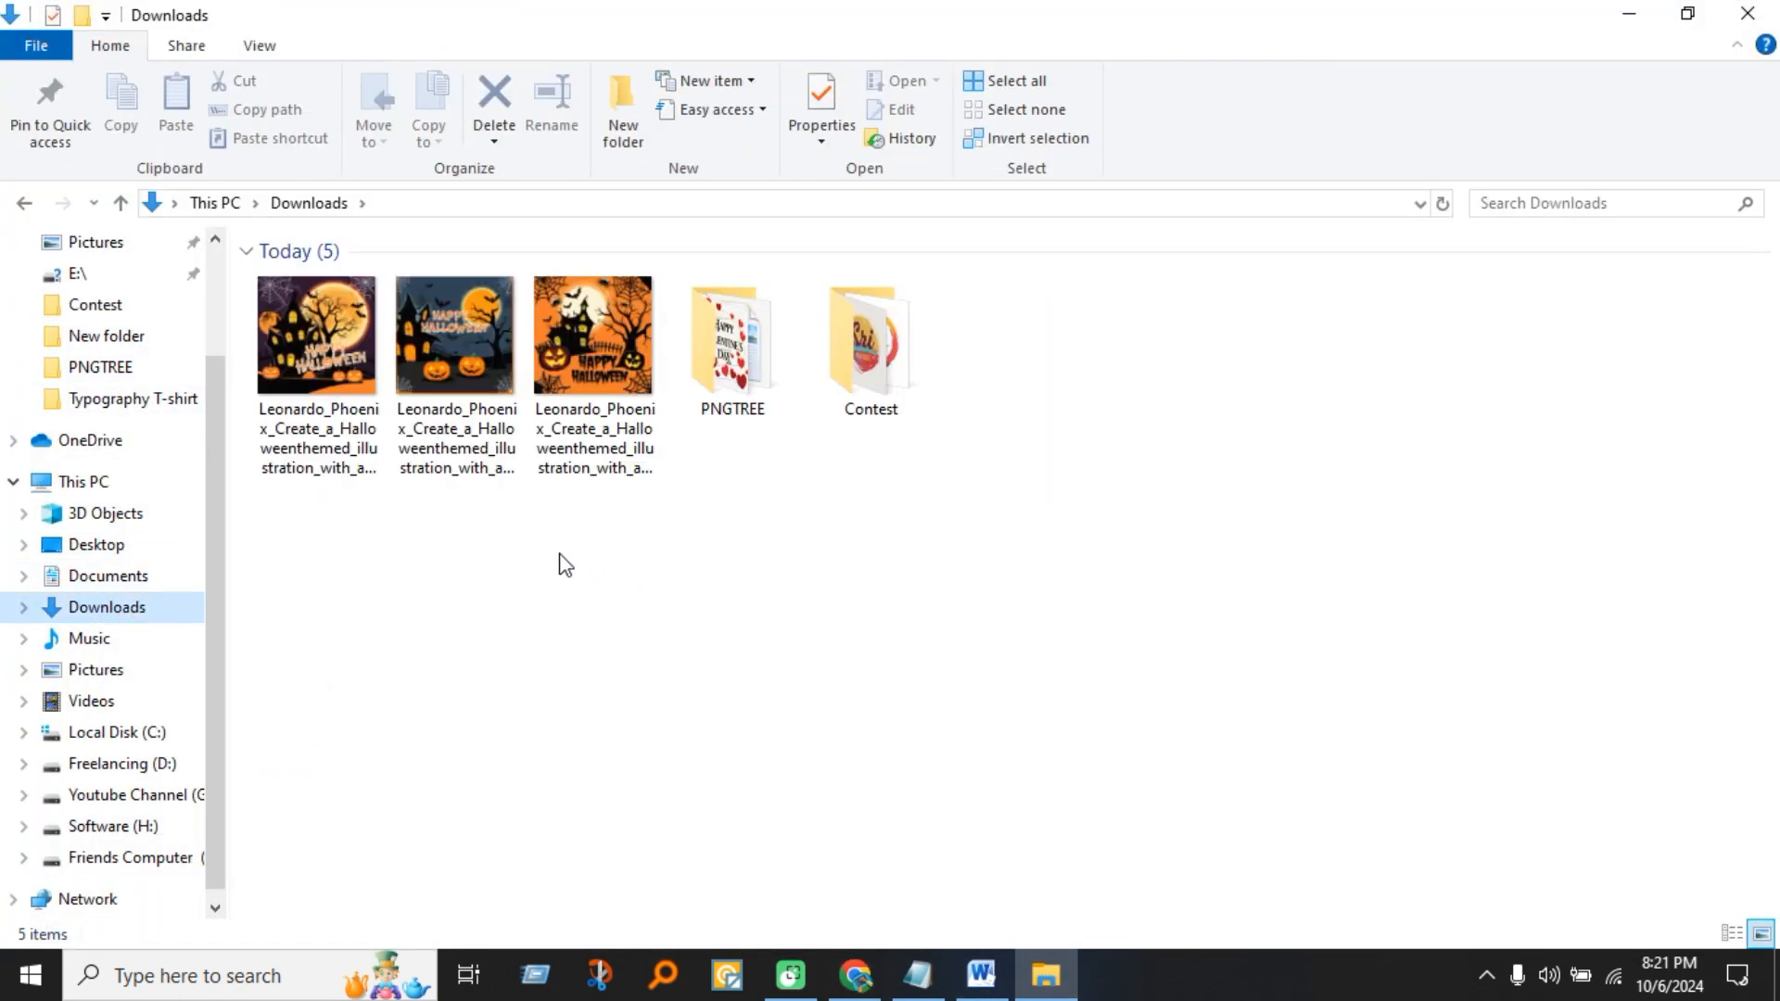
left_click(466, 431)
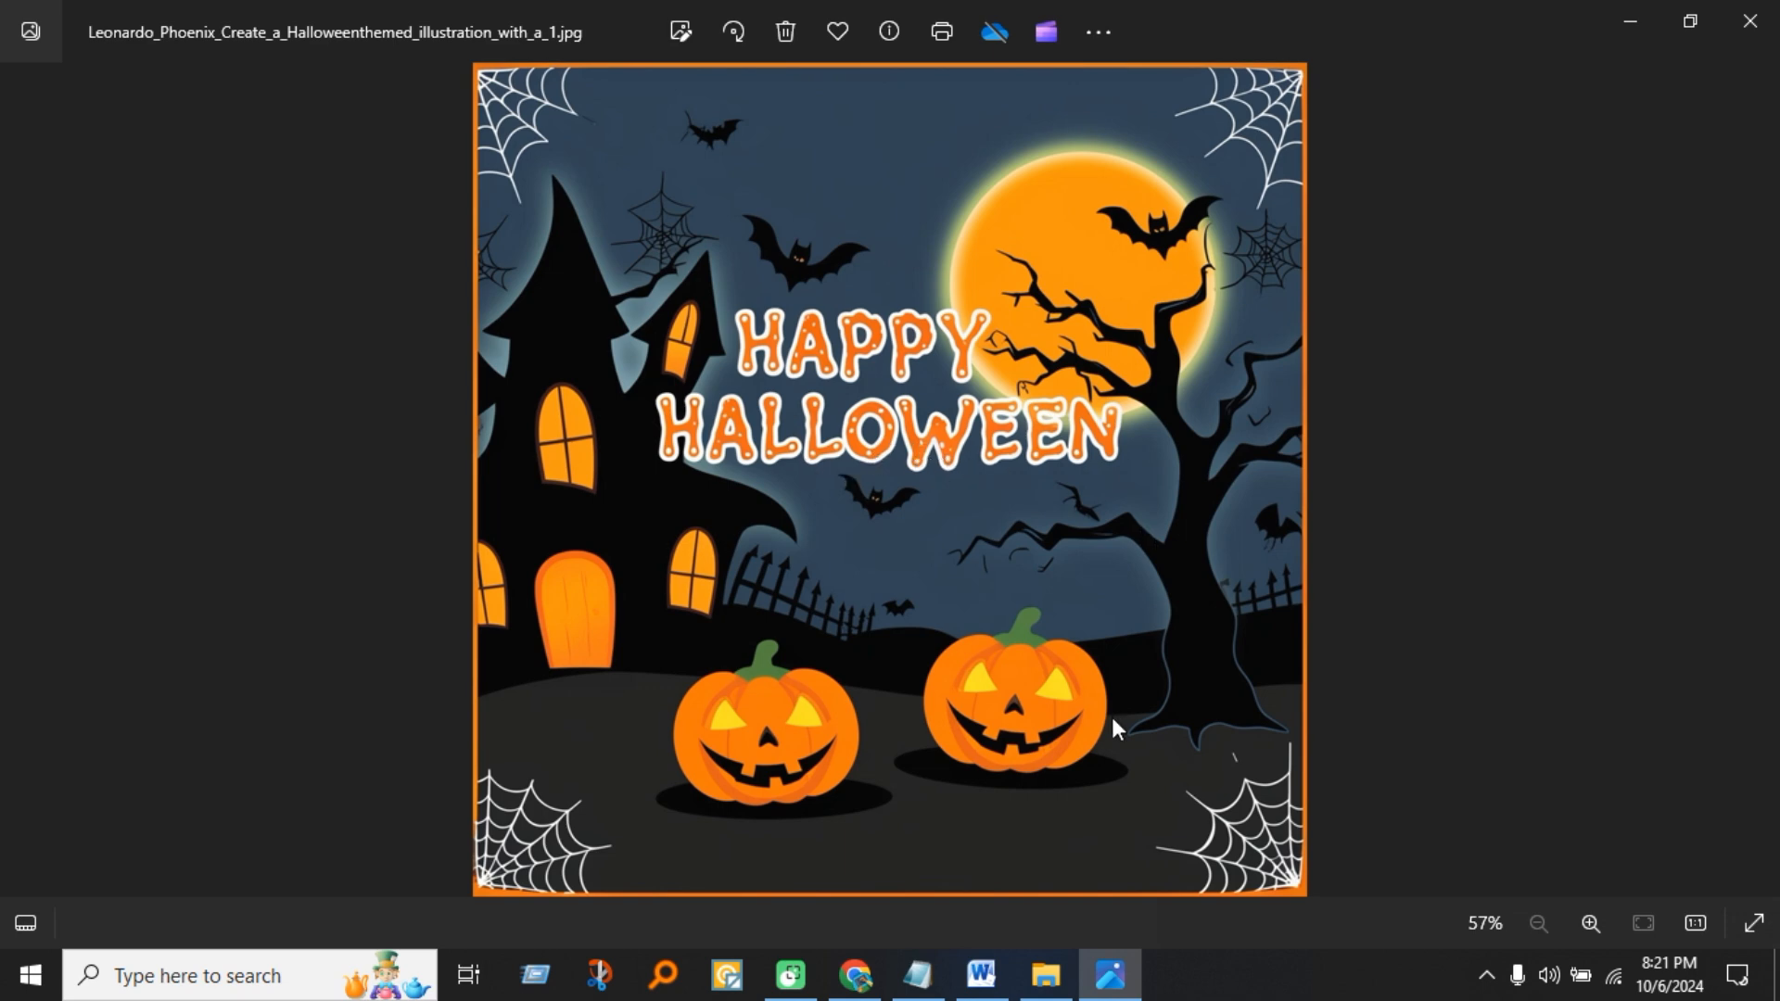
left_click(1750, 26)
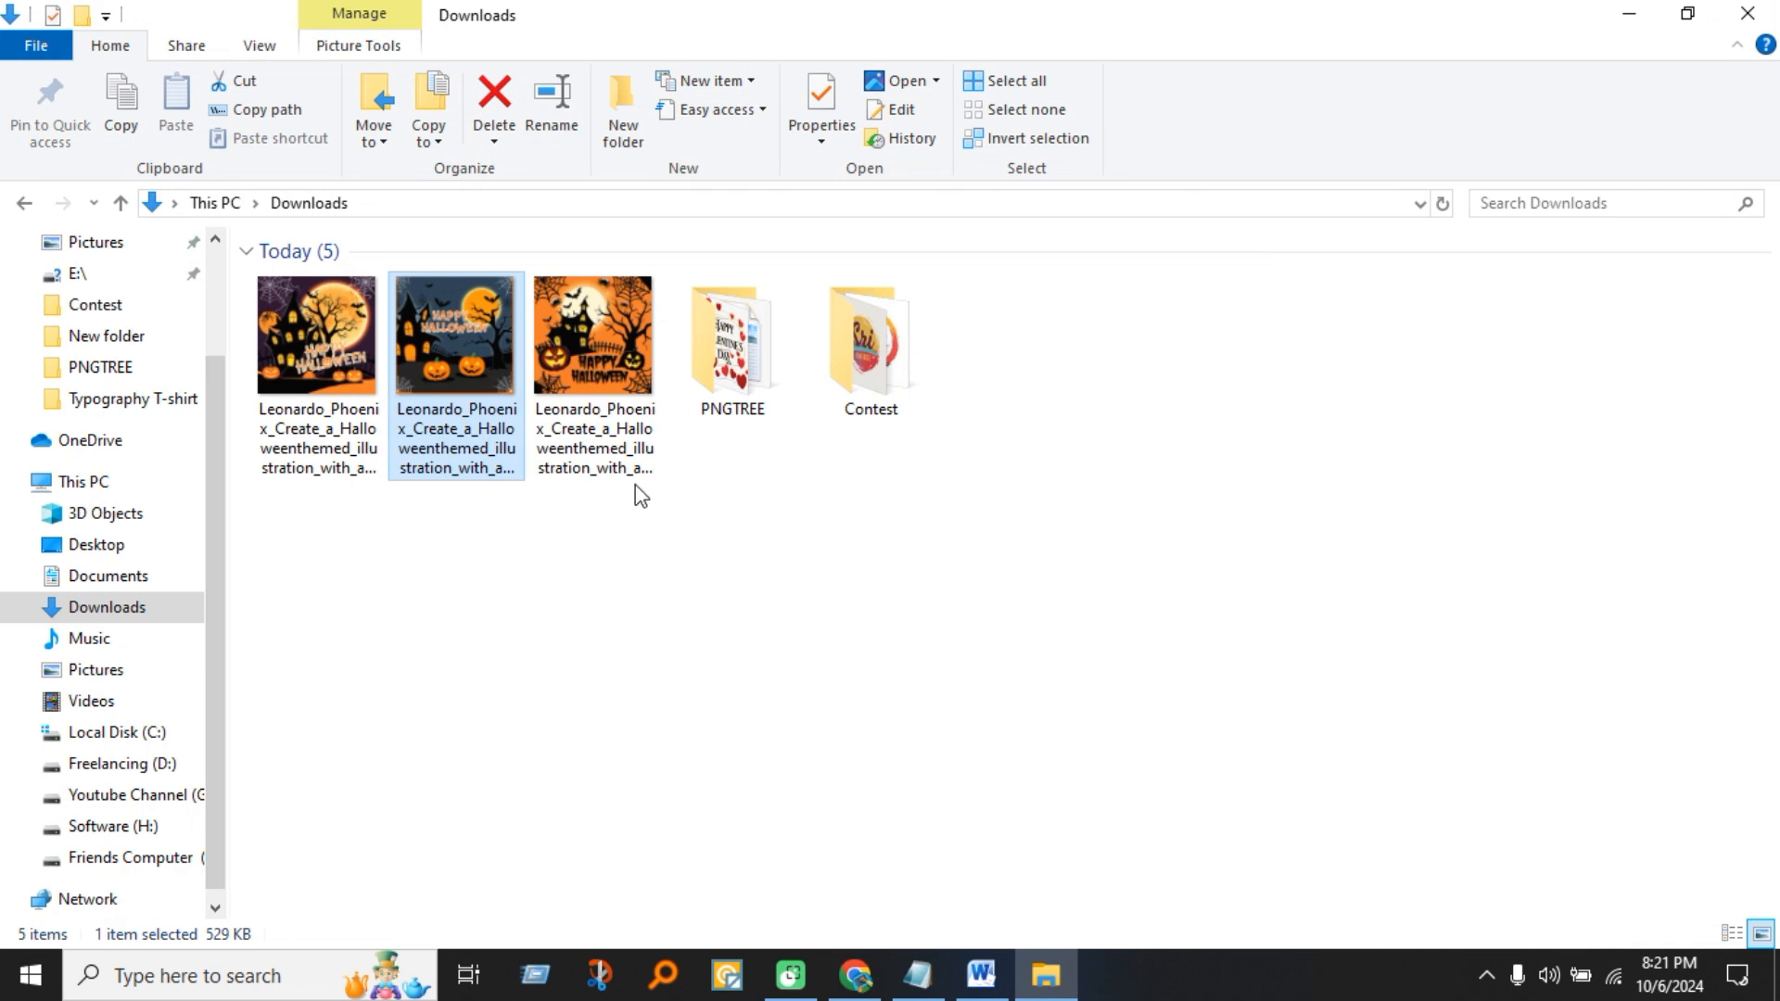
- Move the dark blue Halloween image from Downloads into the New folder on the desktop
right_click(457, 447)
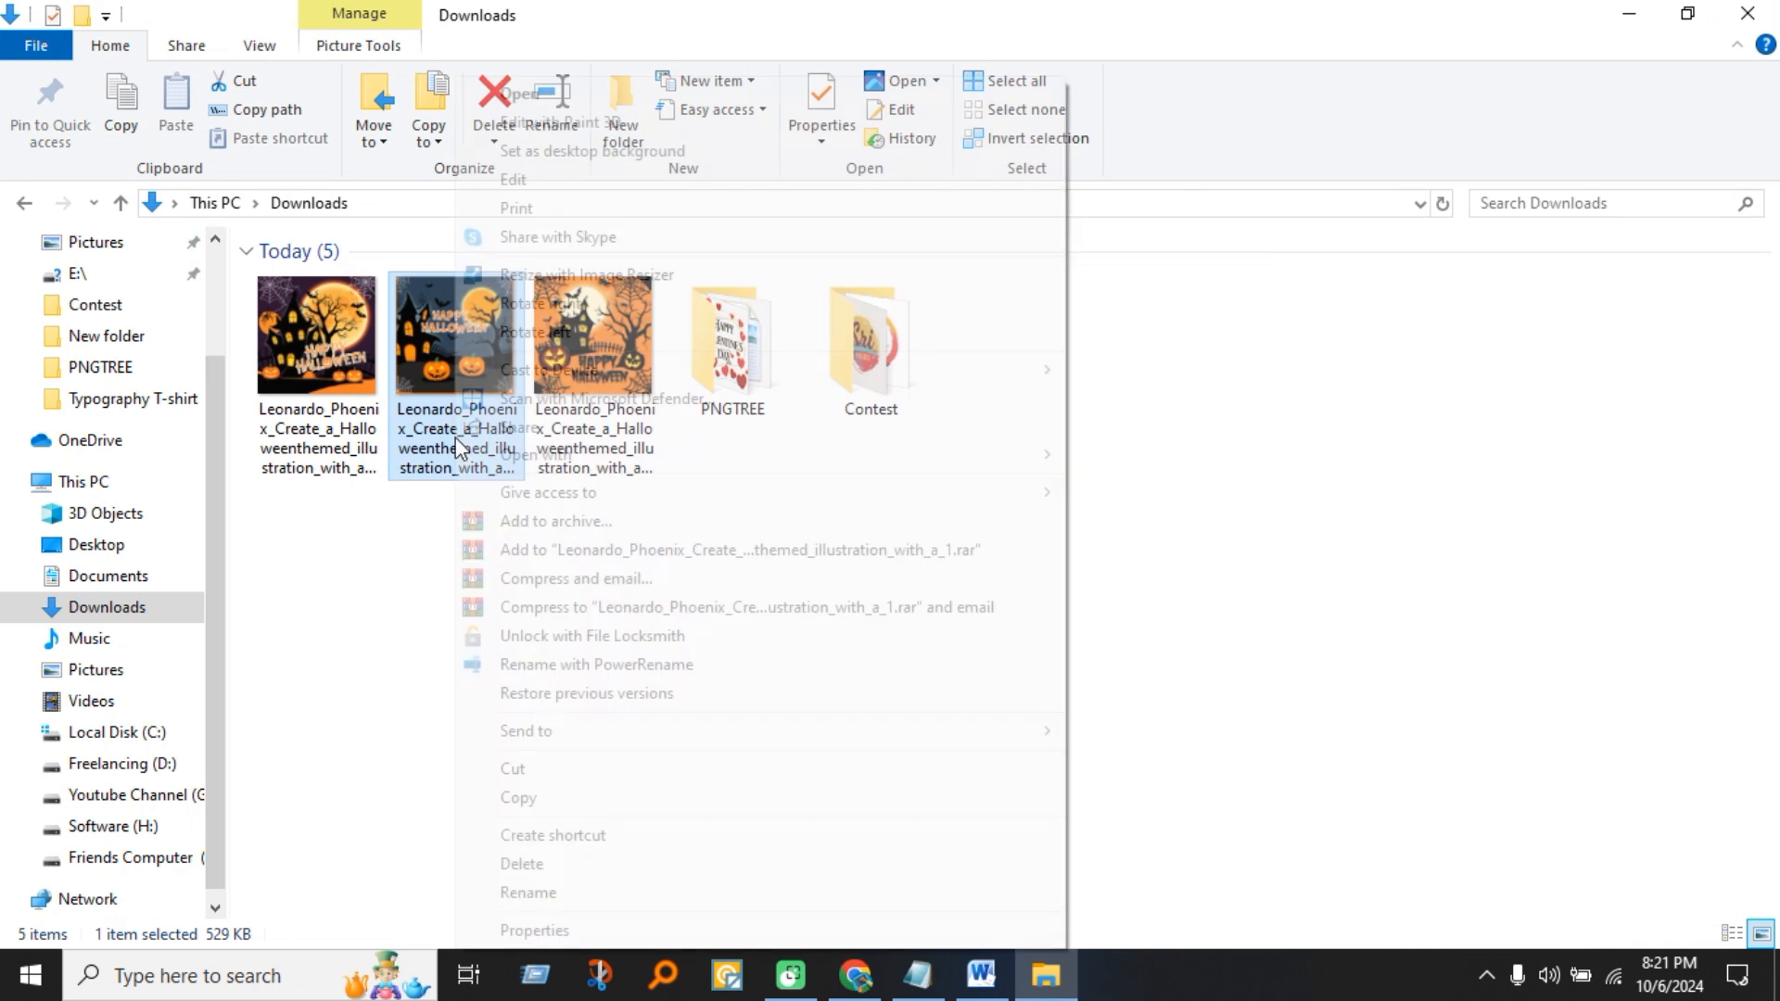
left_click(553, 770)
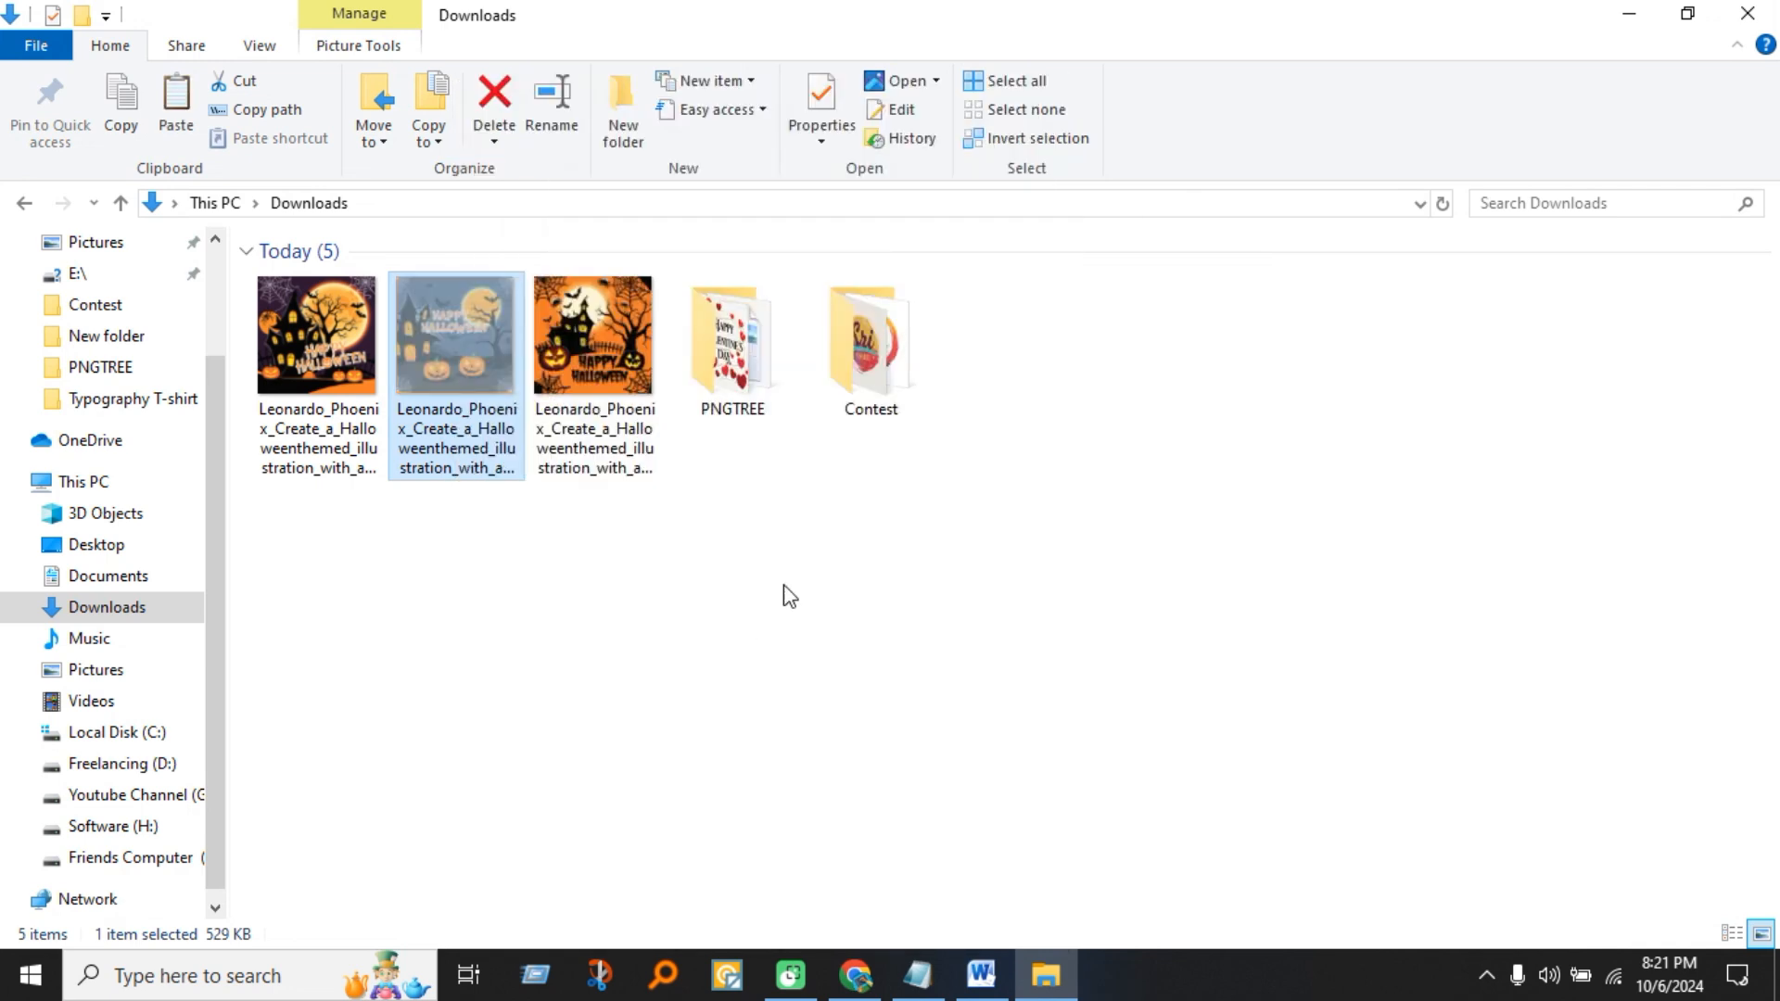
left_click(1622, 14)
left_click(1642, 15)
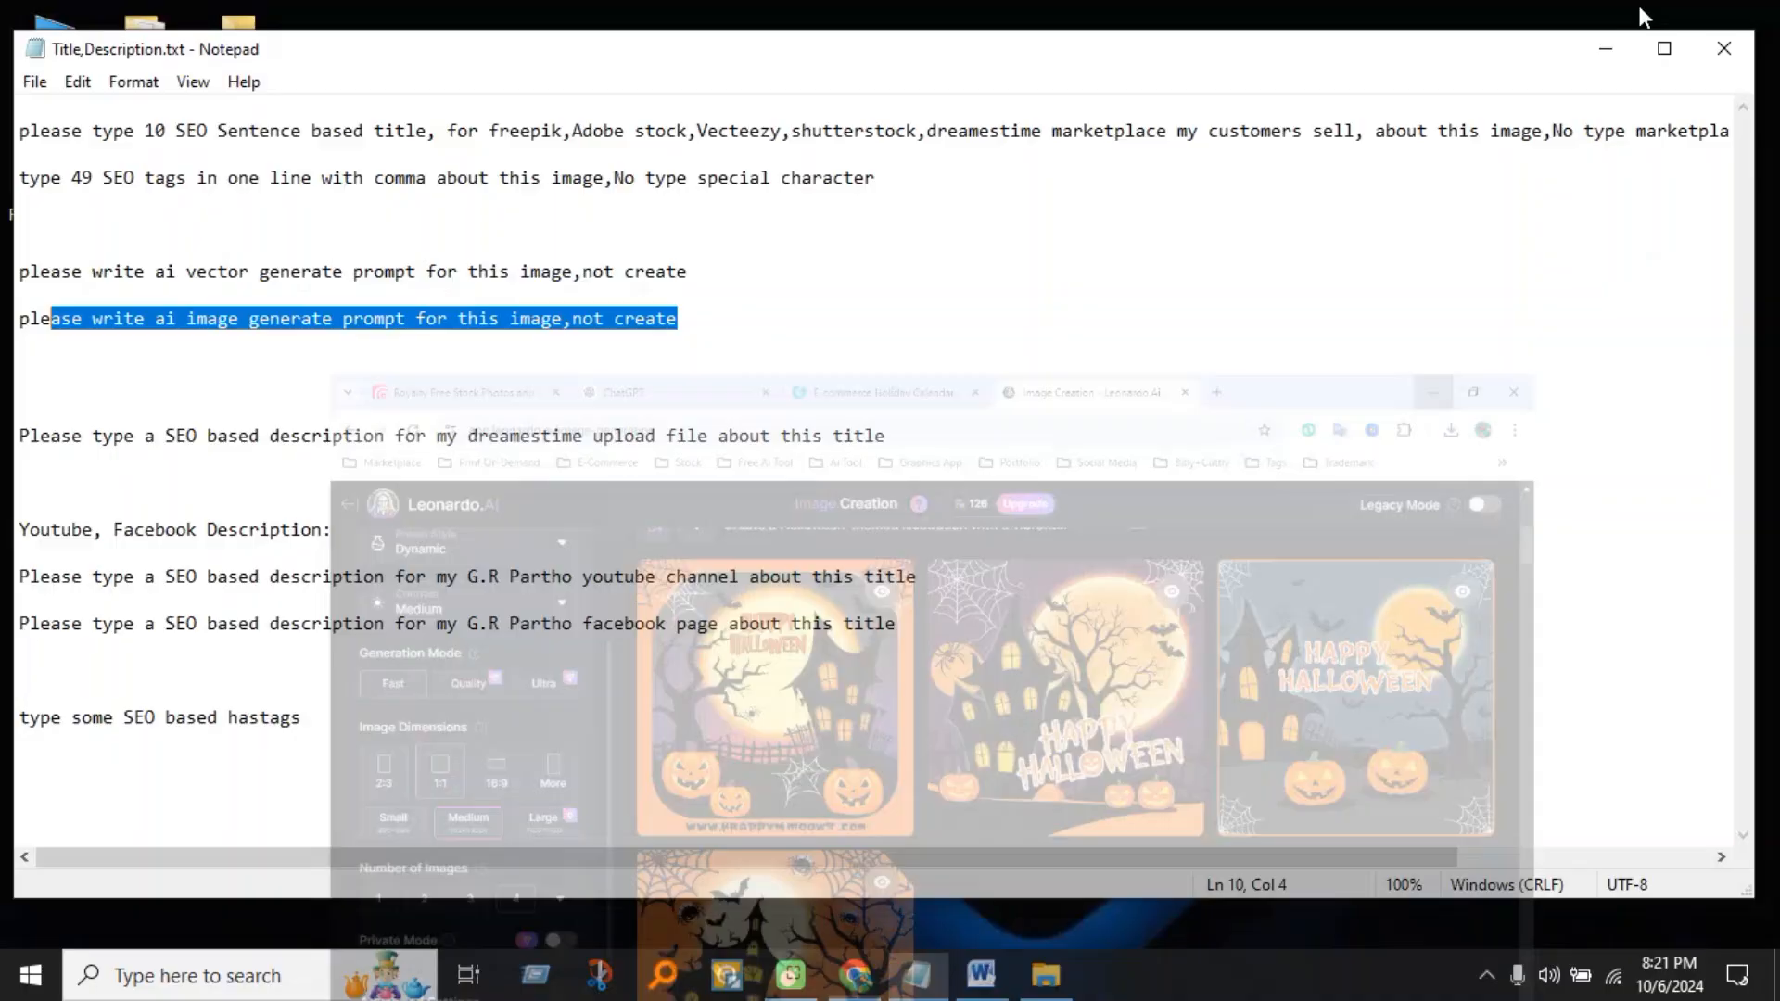
left_click(1606, 48)
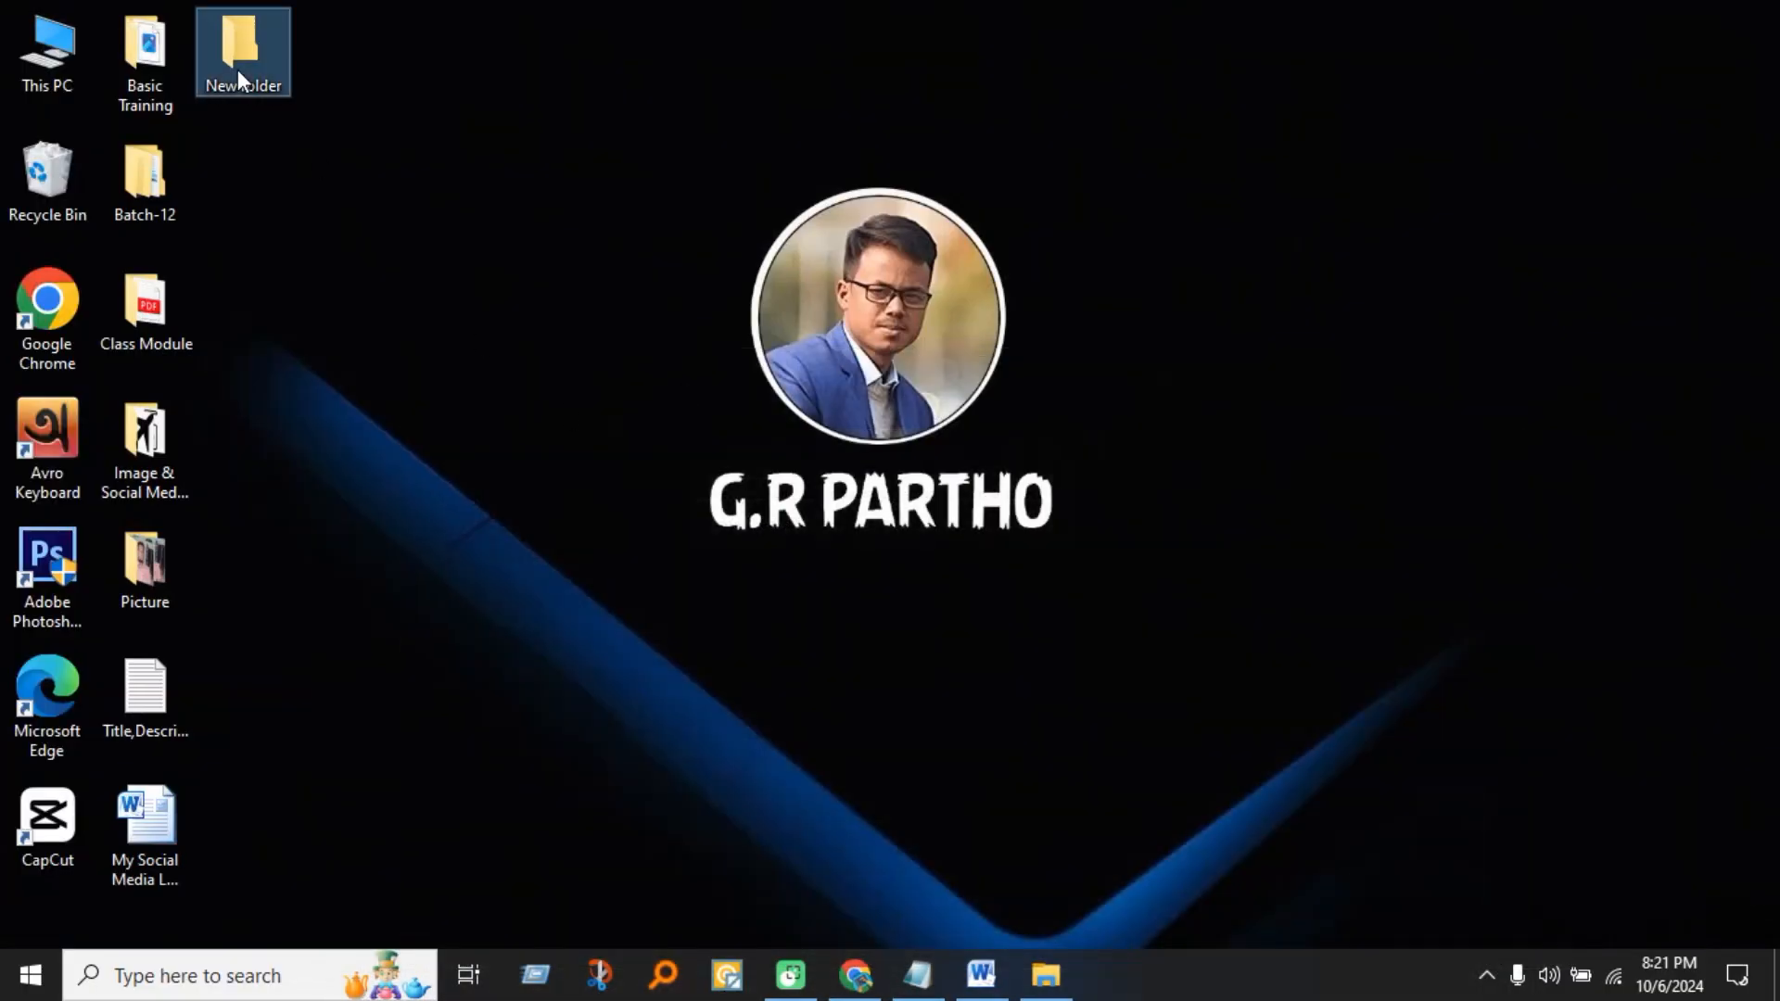
double_click(237, 69)
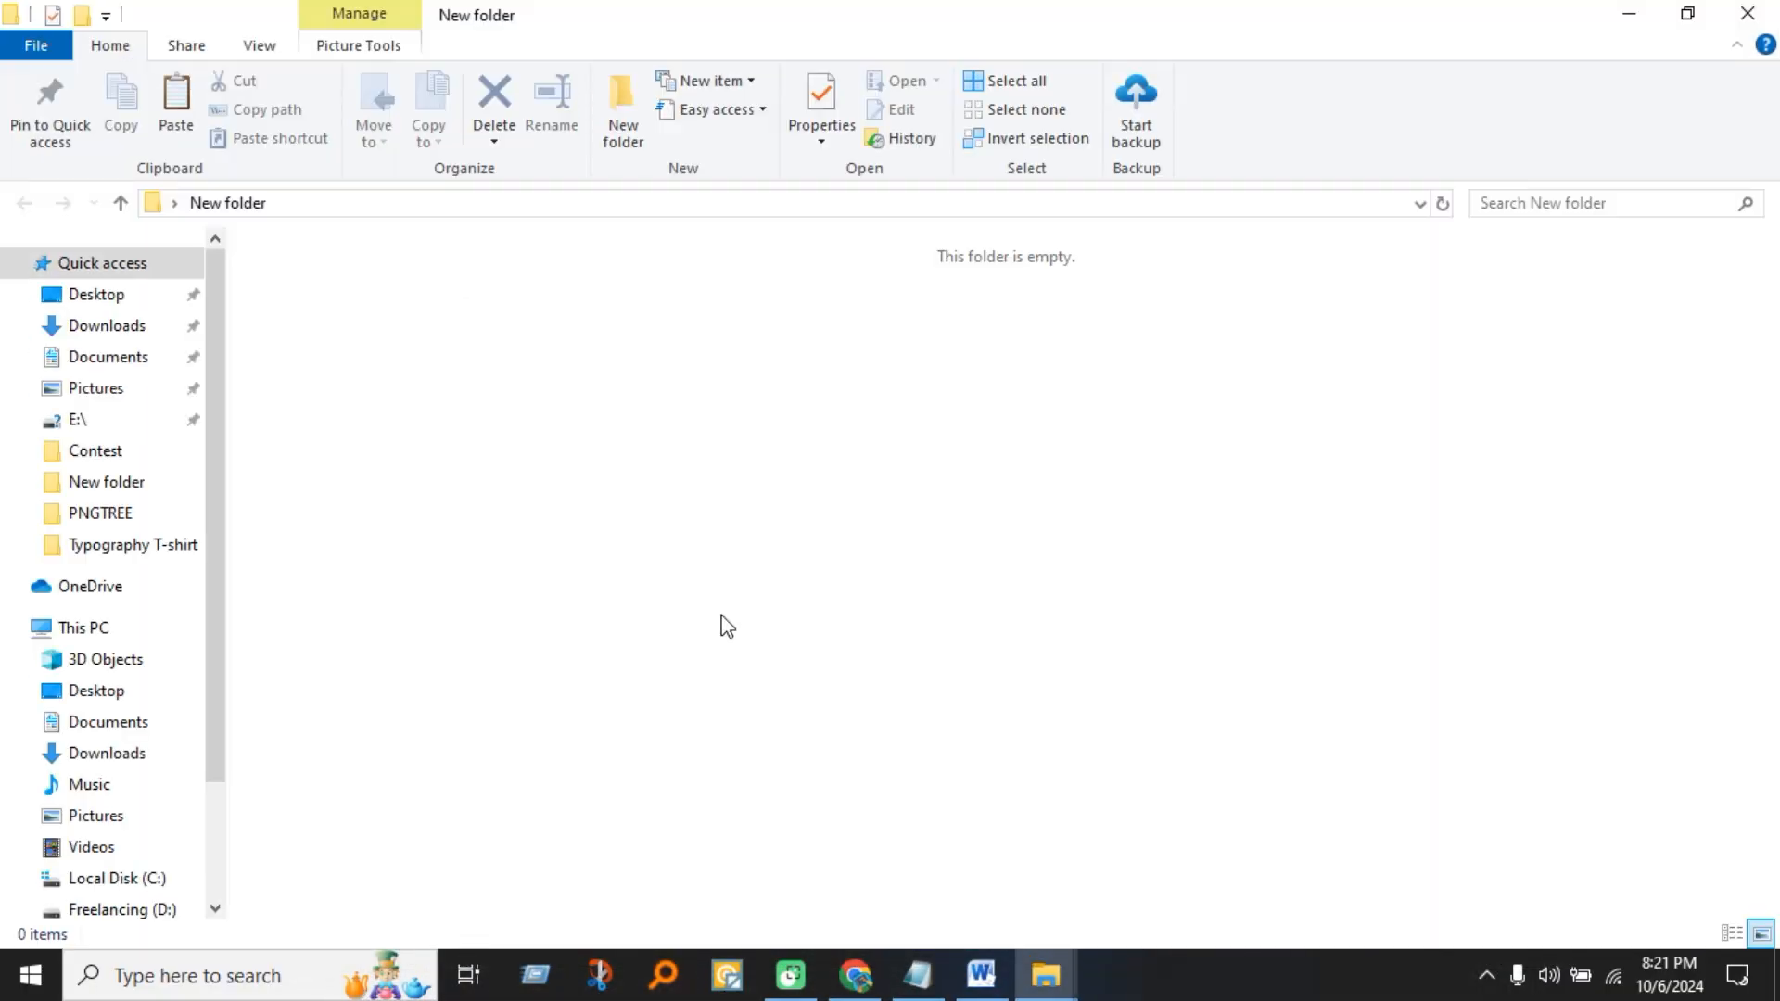
key("ctrl+v")
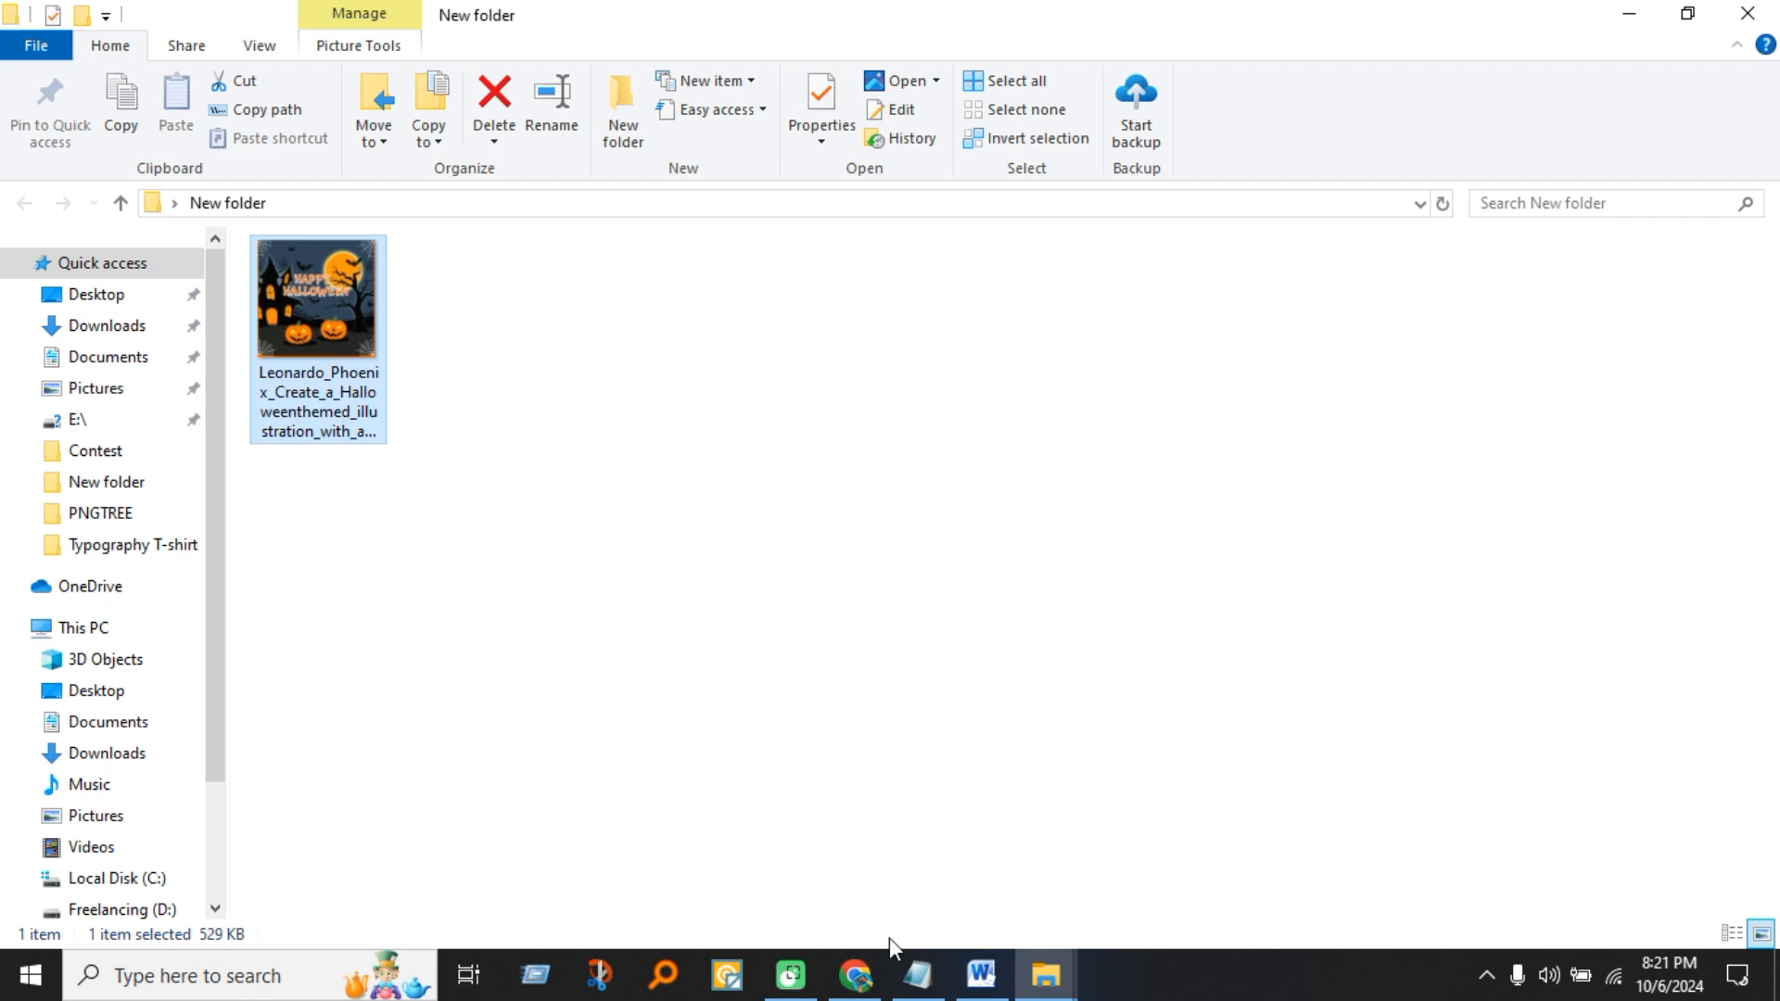
- Check the pixel dimensions in the moved Halloween image's detailed file properties, then close them
left_click(857, 973)
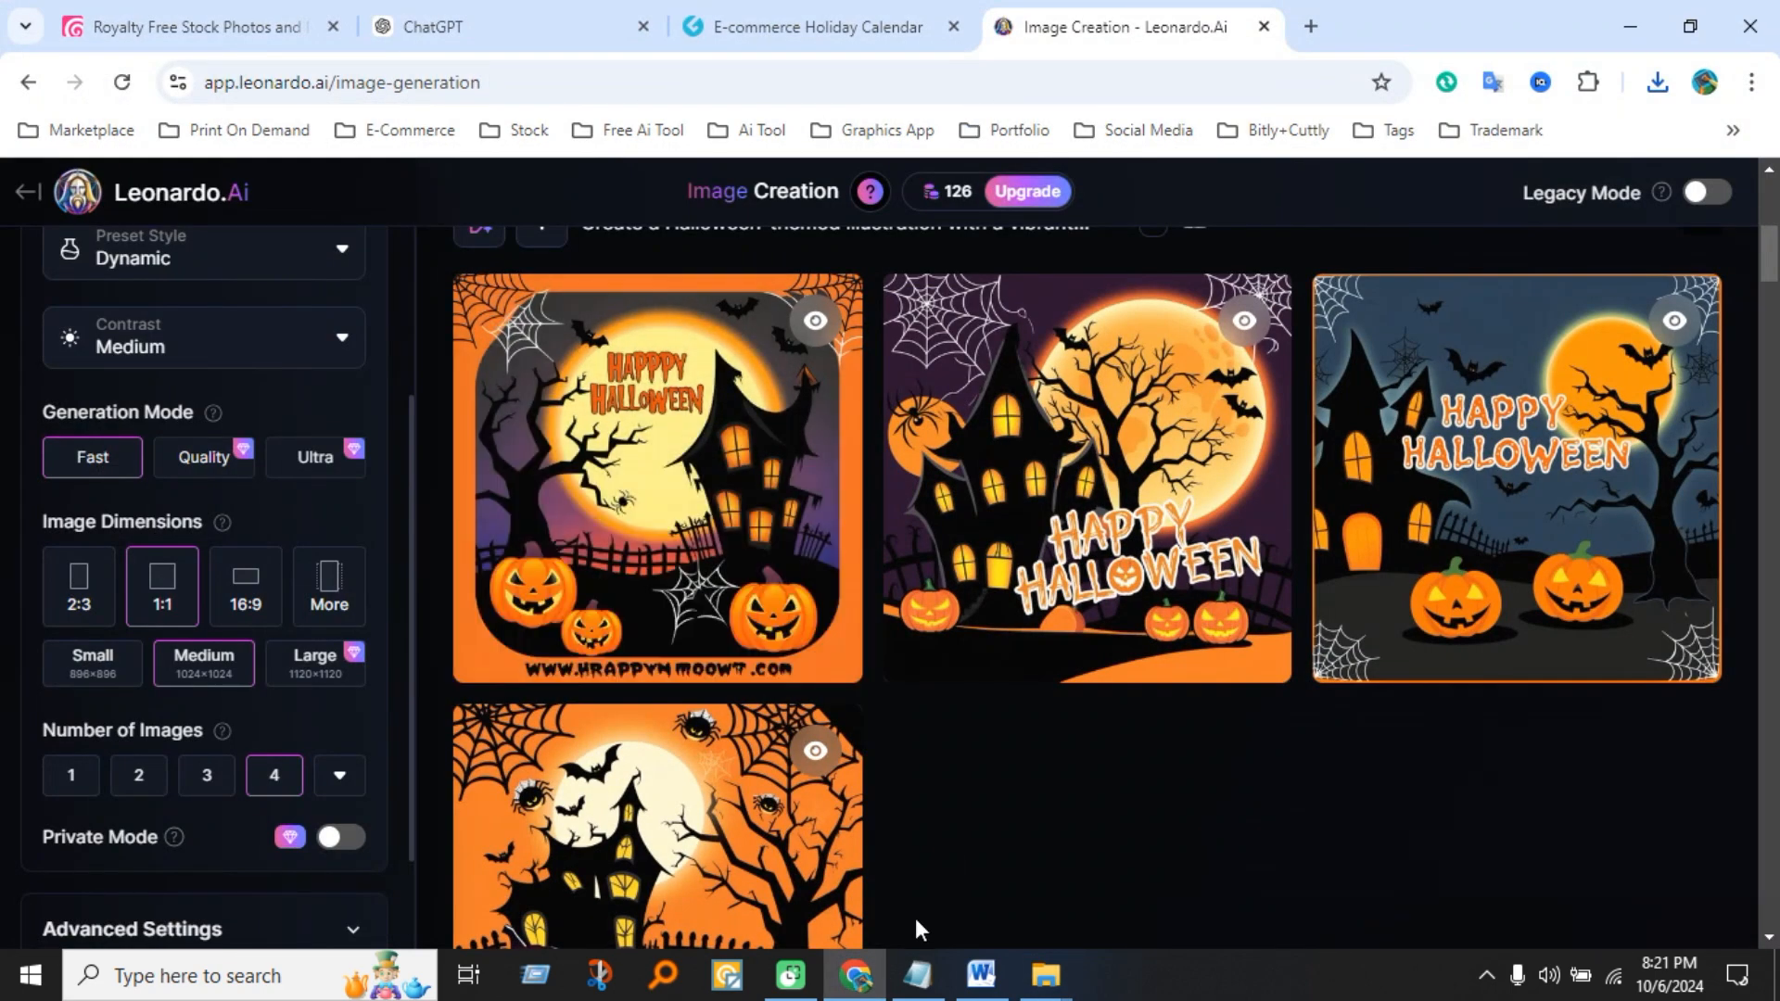
mouse_move(1045, 974)
left_click(1142, 887)
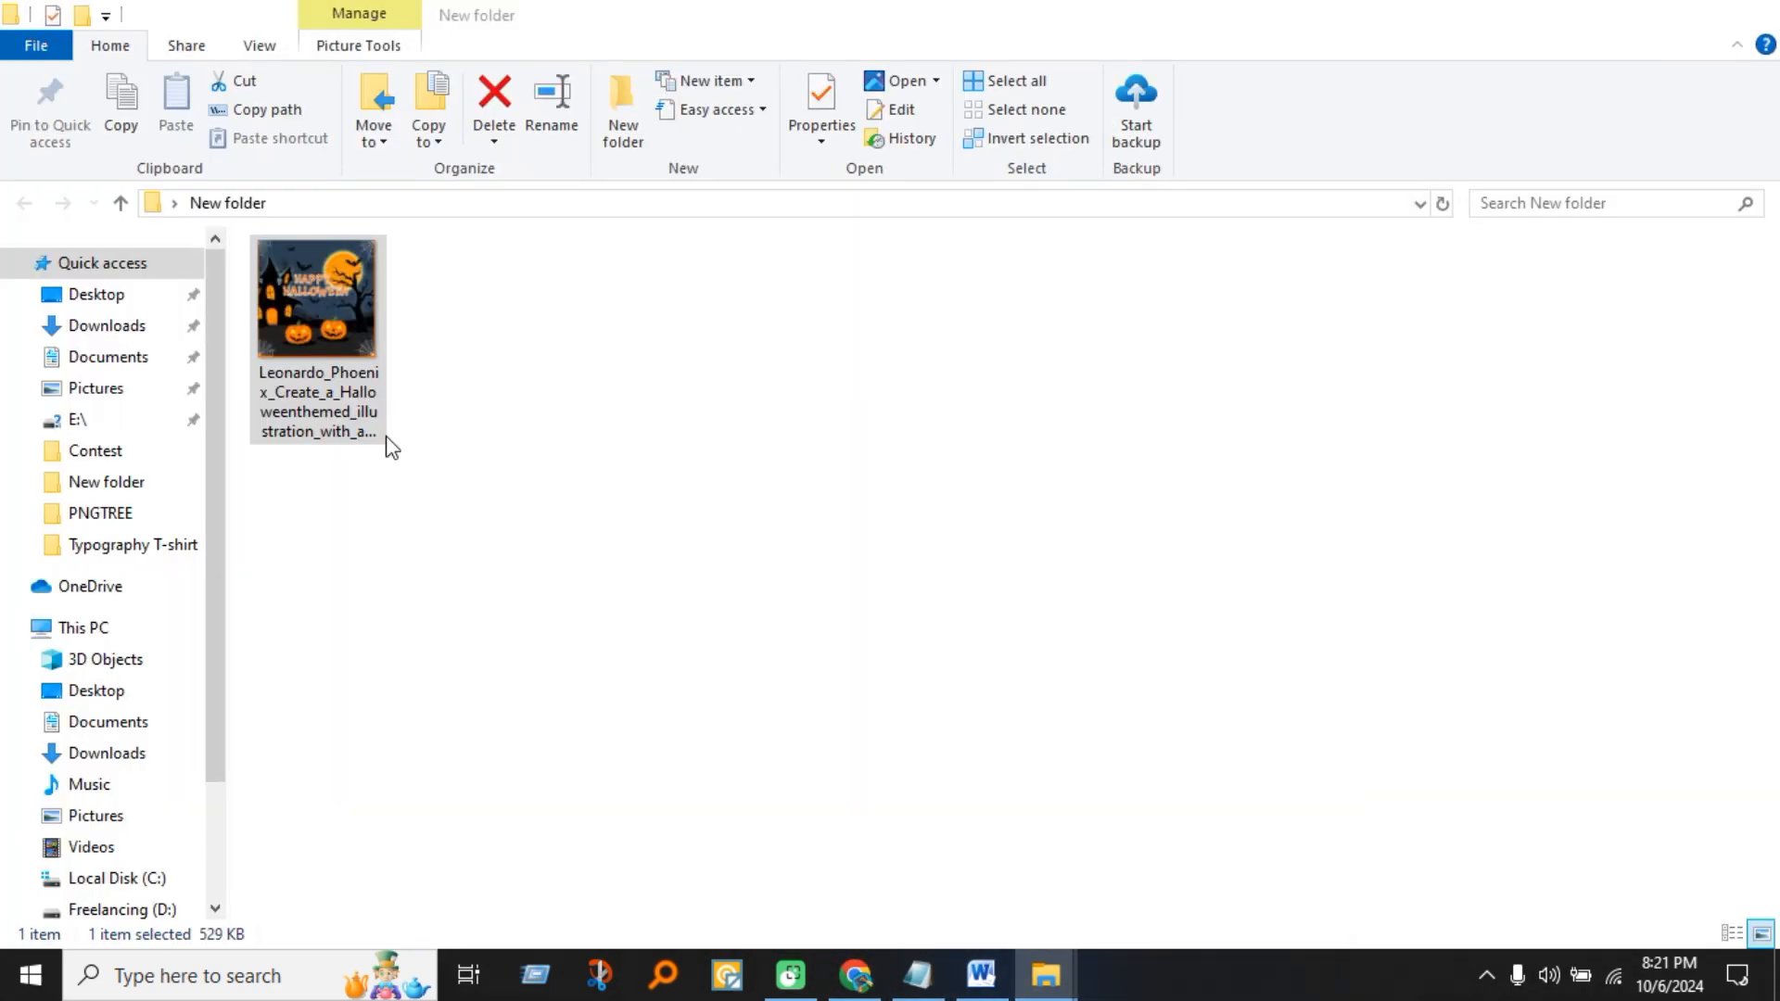
right_click(278, 375)
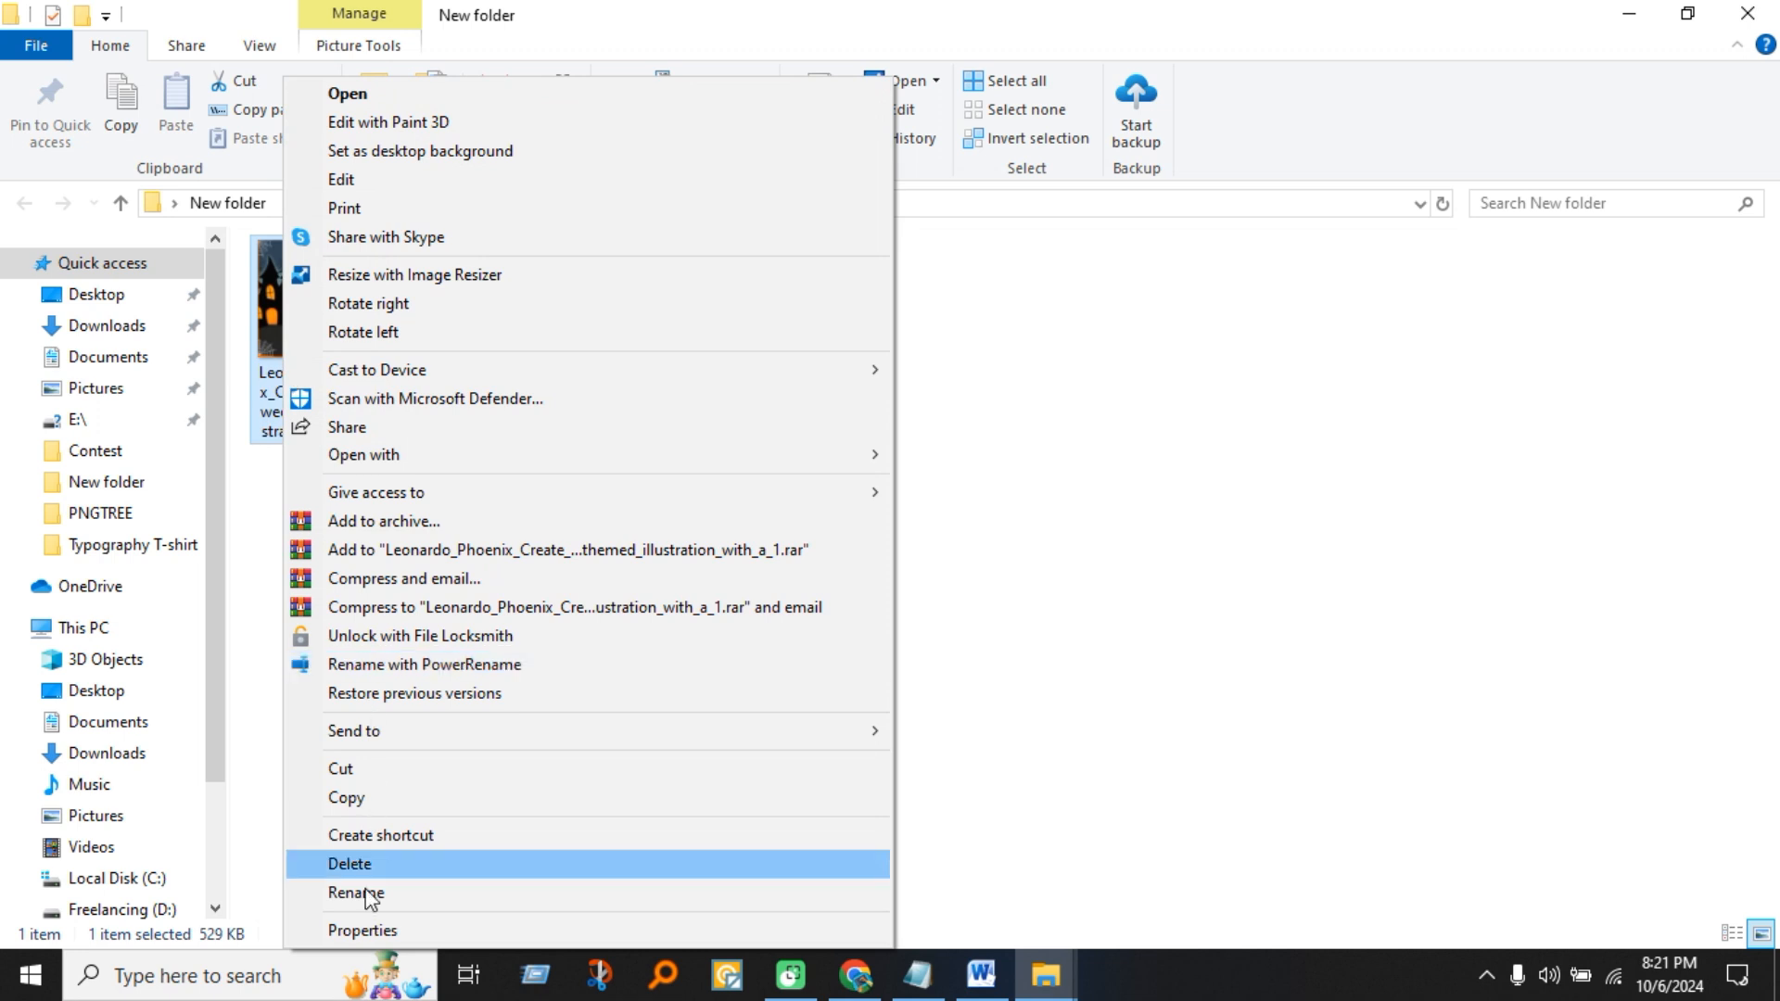
left_click(366, 931)
left_click(459, 335)
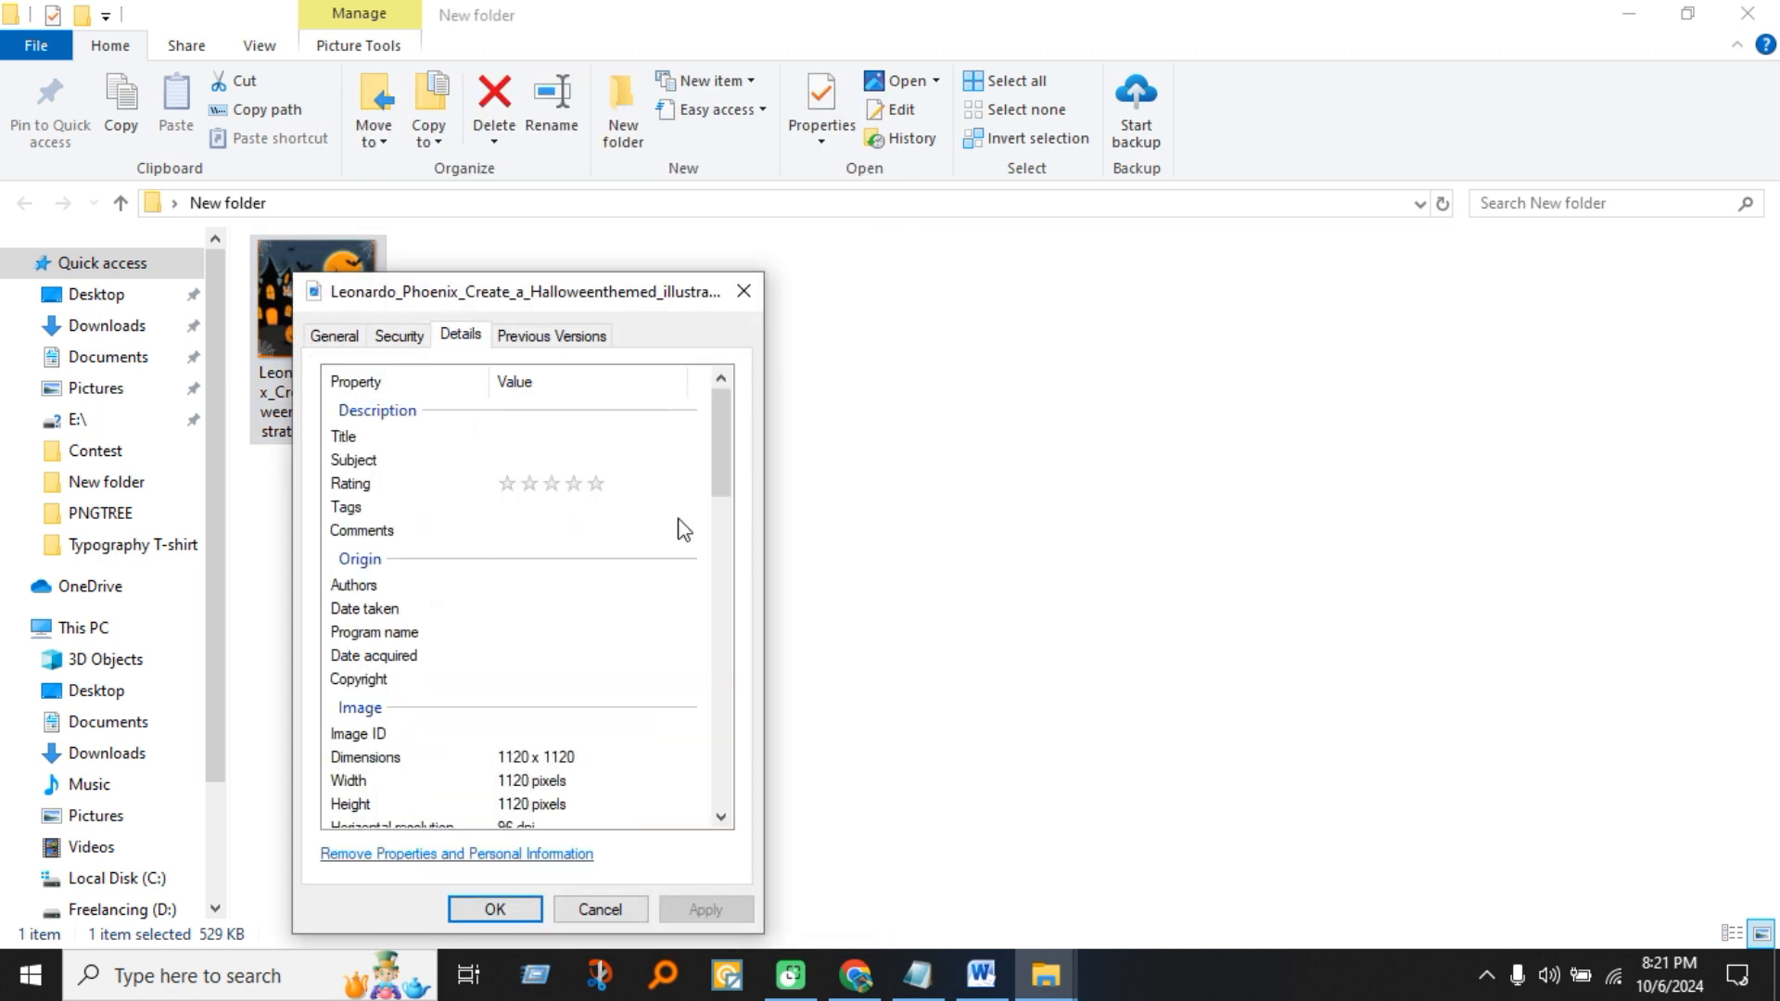
left_click(744, 291)
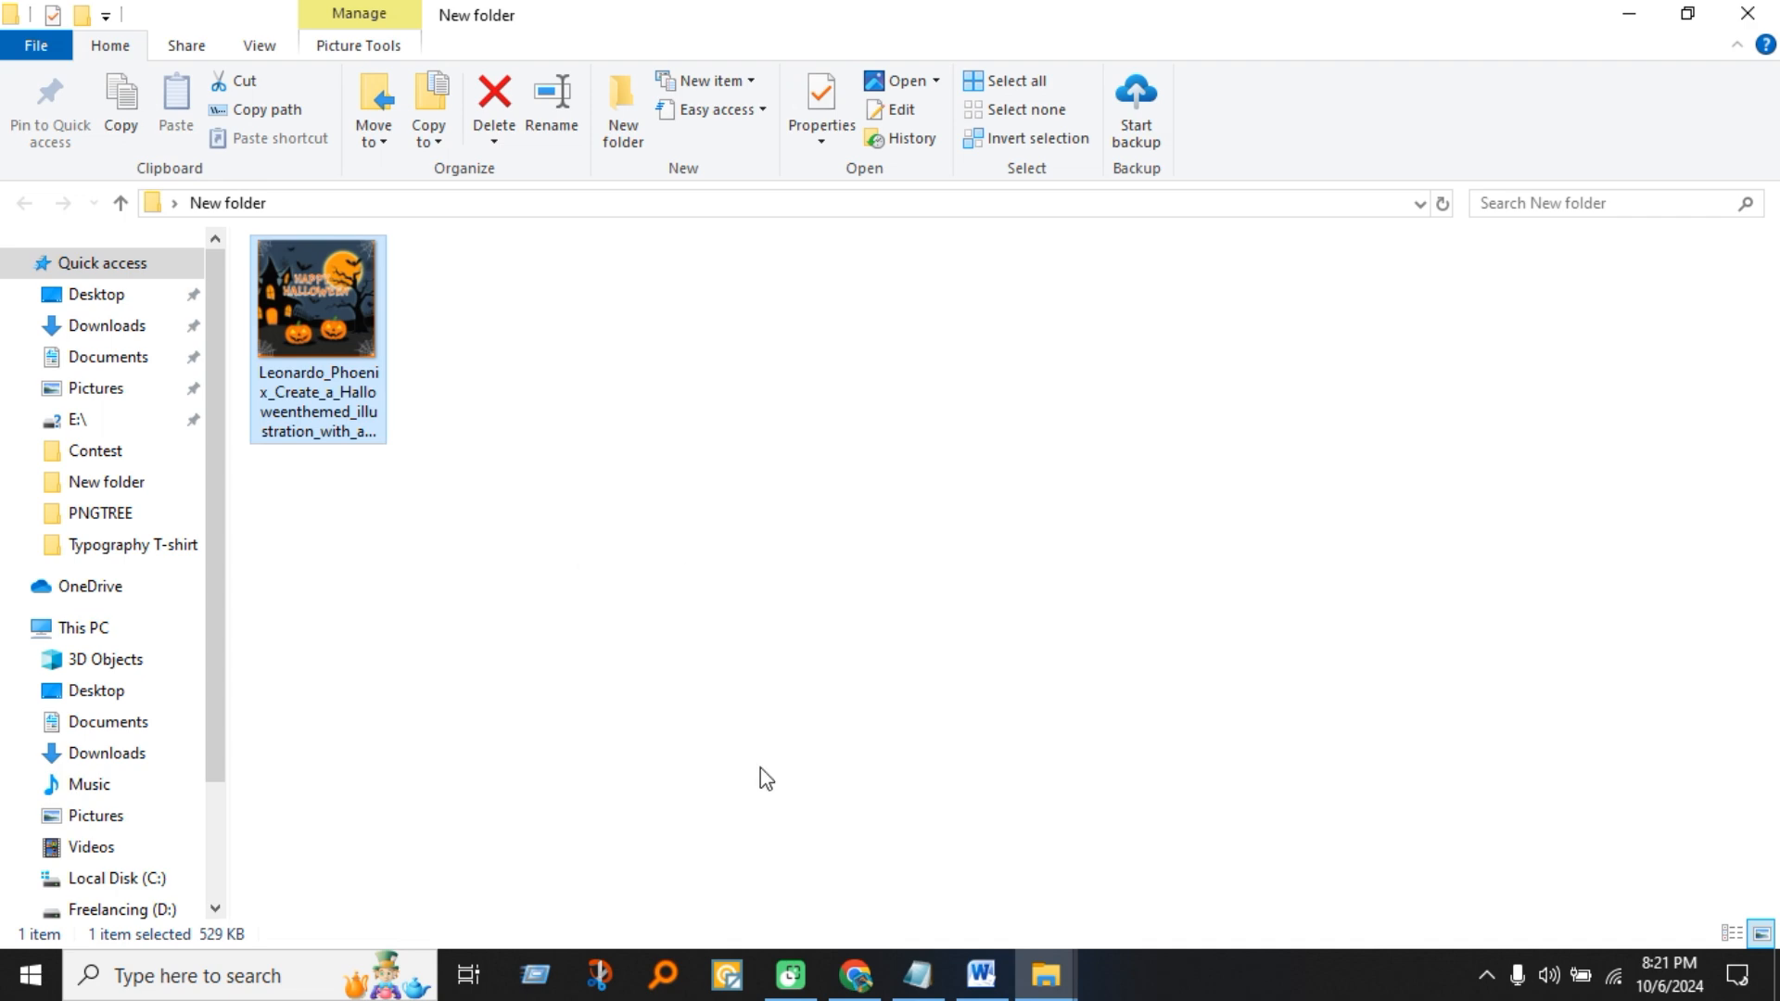
- Switch to Chrome and open TinyWow's Upscale Image tool in a new tab from the bookmarked upscaling sites
left_click(855, 975)
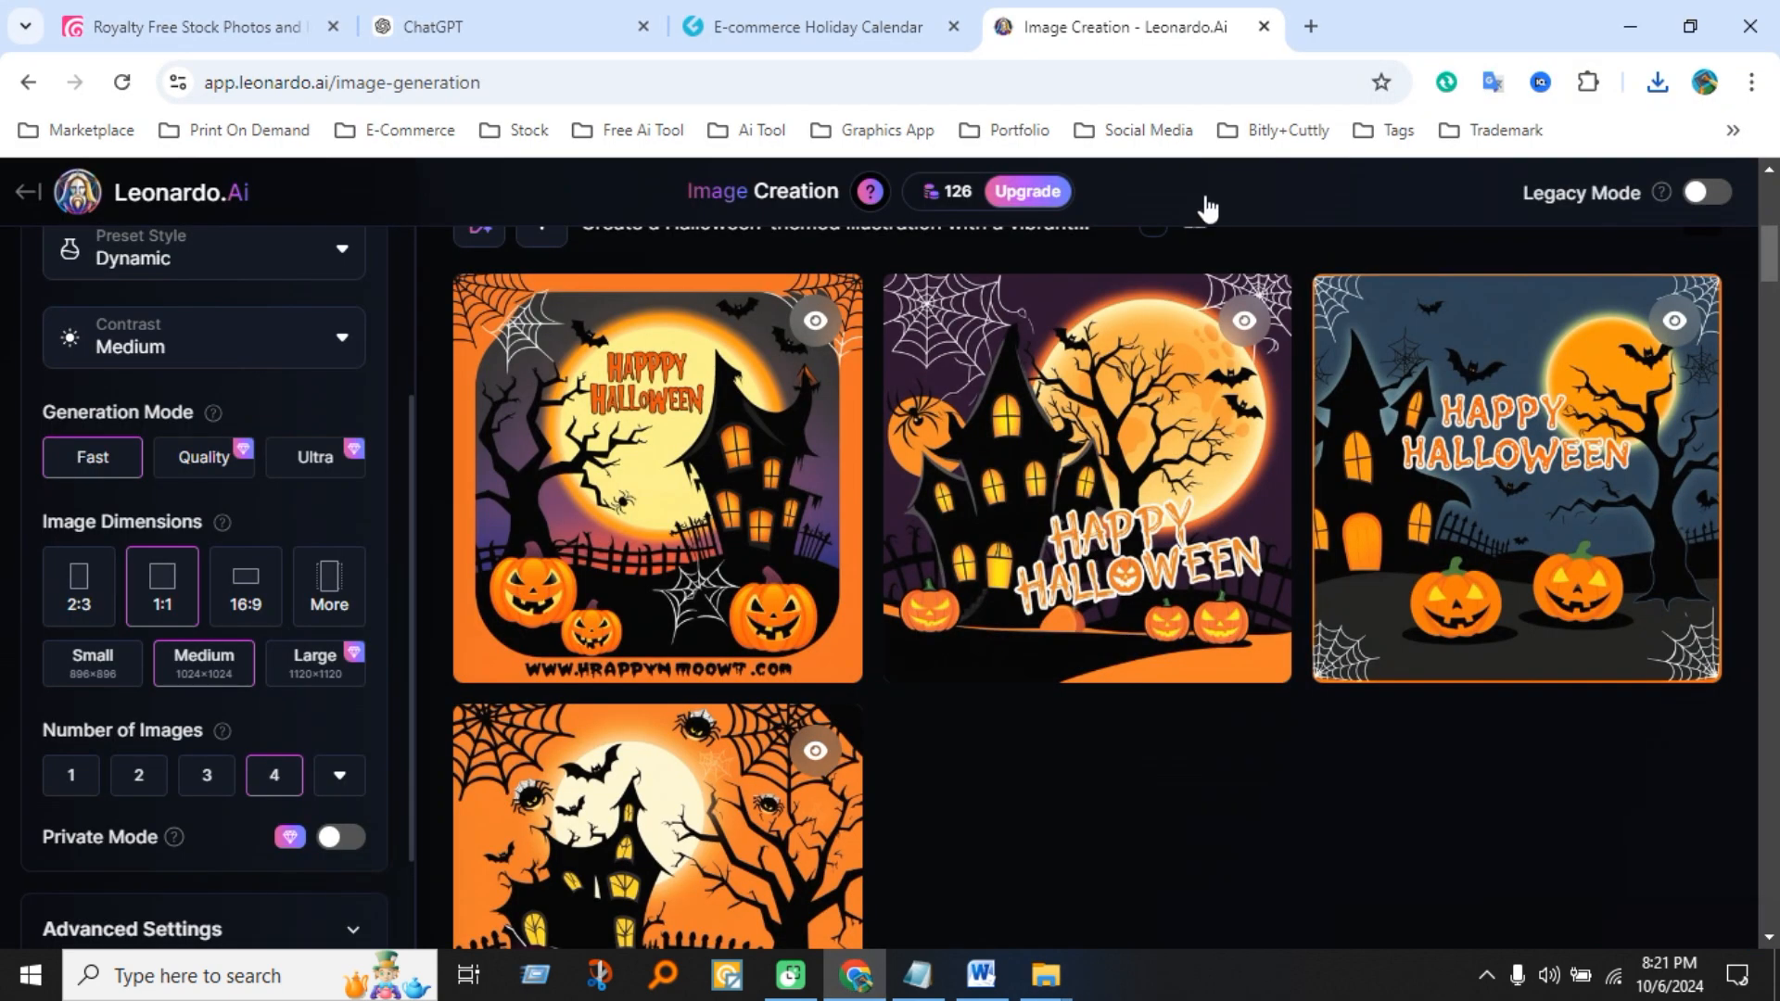
left_click(1311, 26)
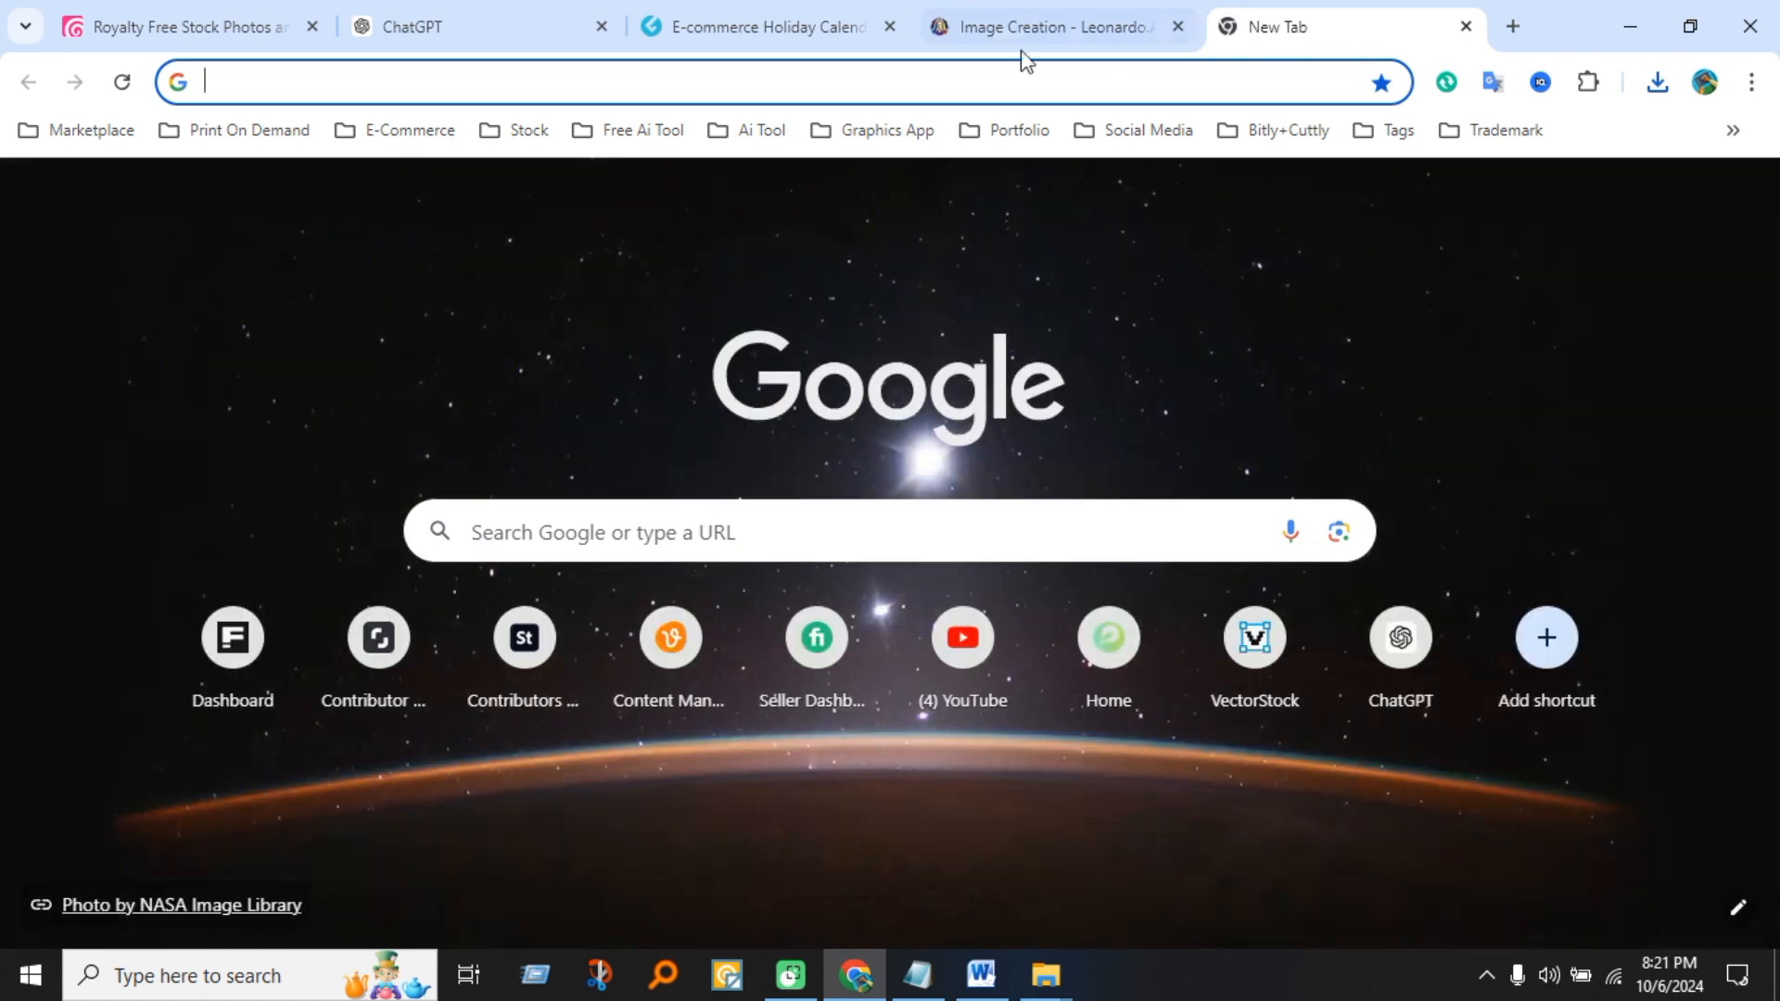
left_click(760, 128)
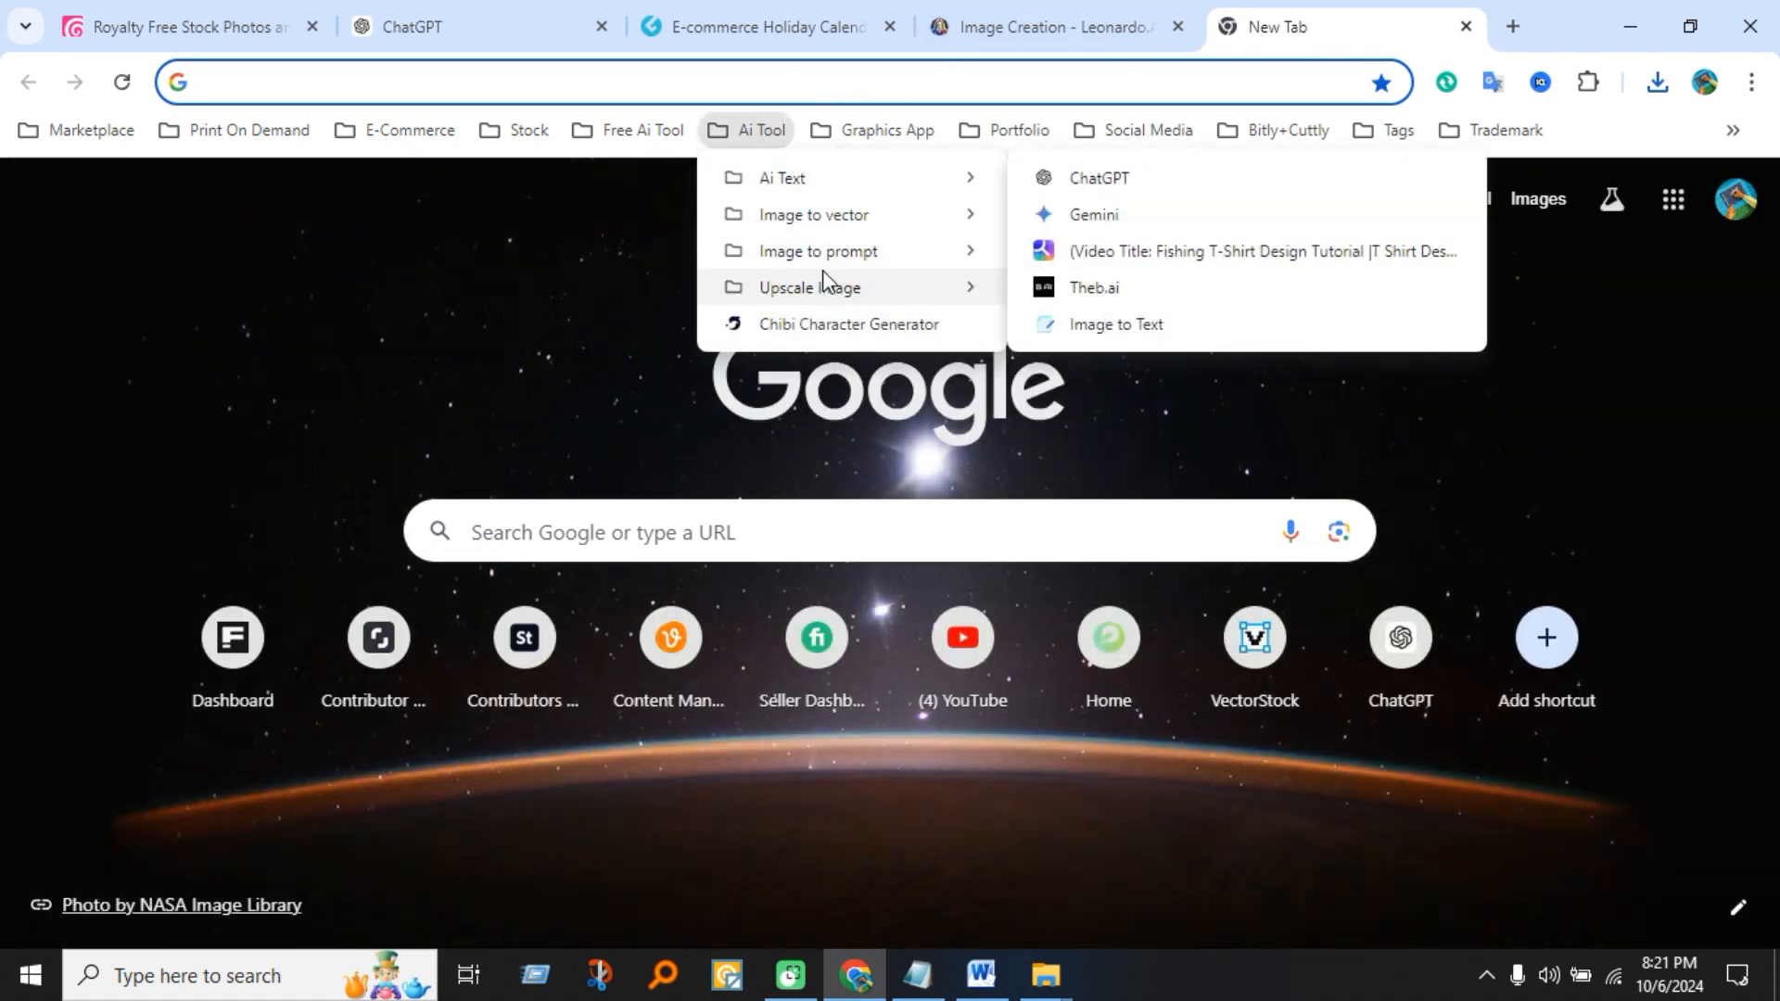
mouse_move(832, 289)
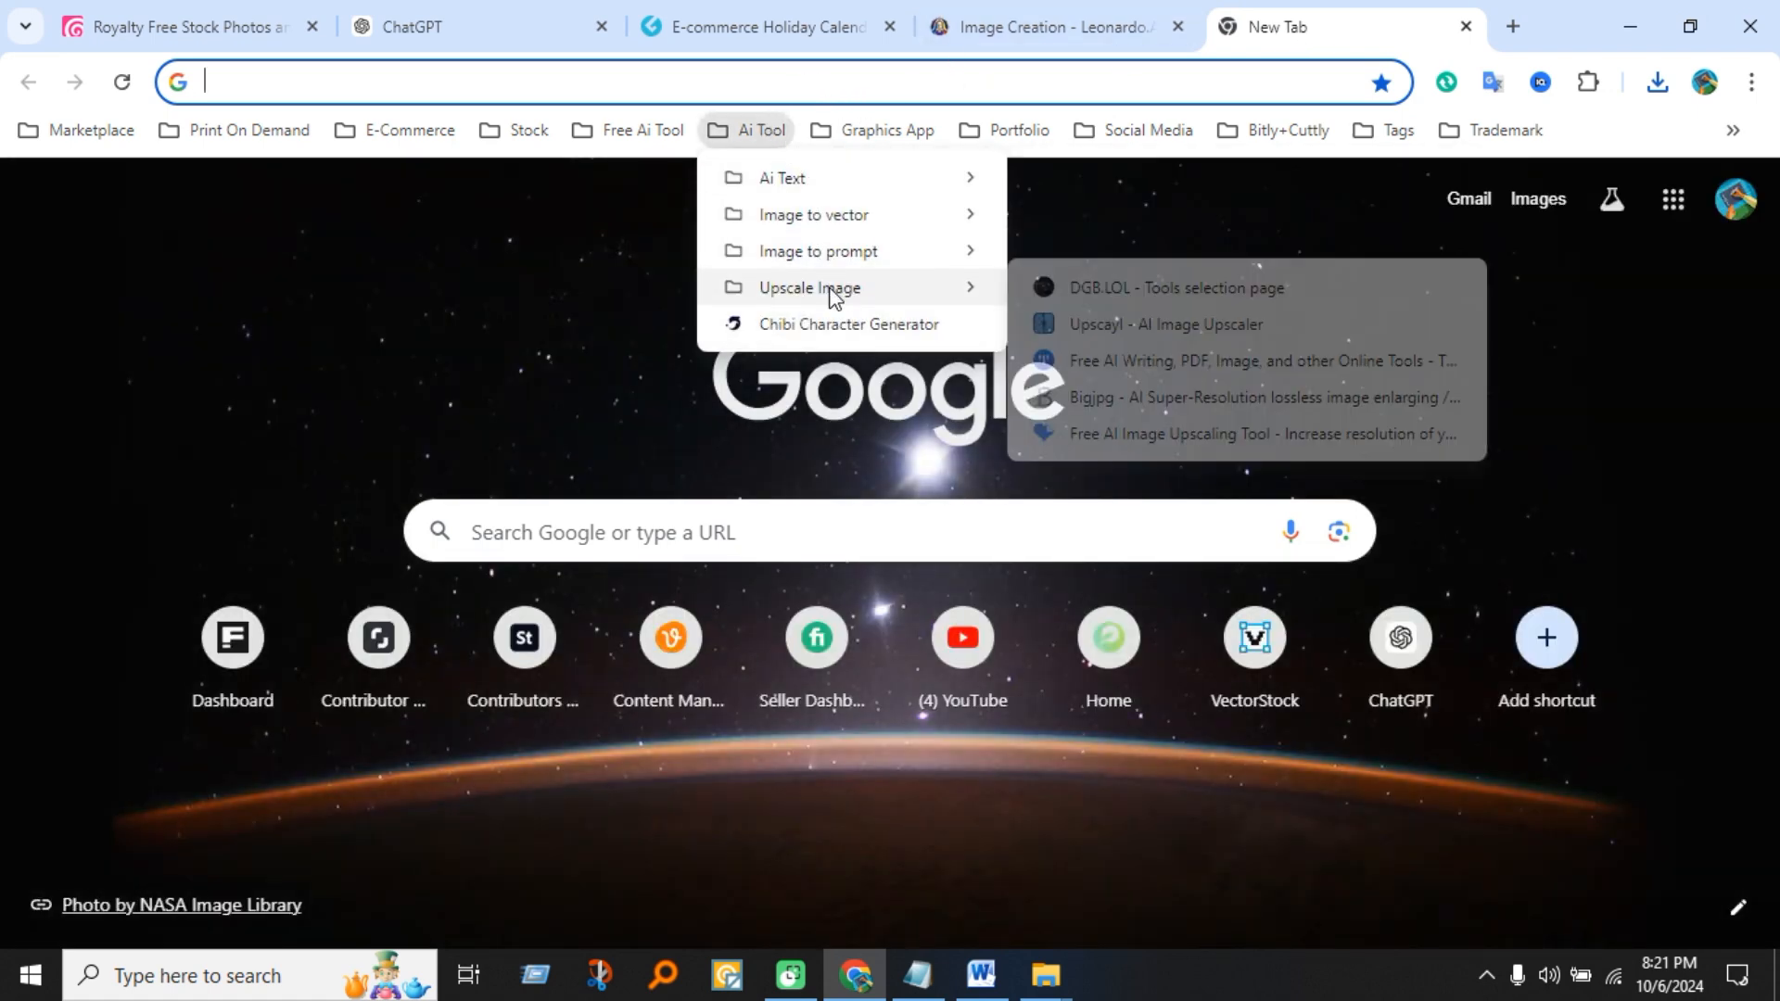
left_click(1142, 369)
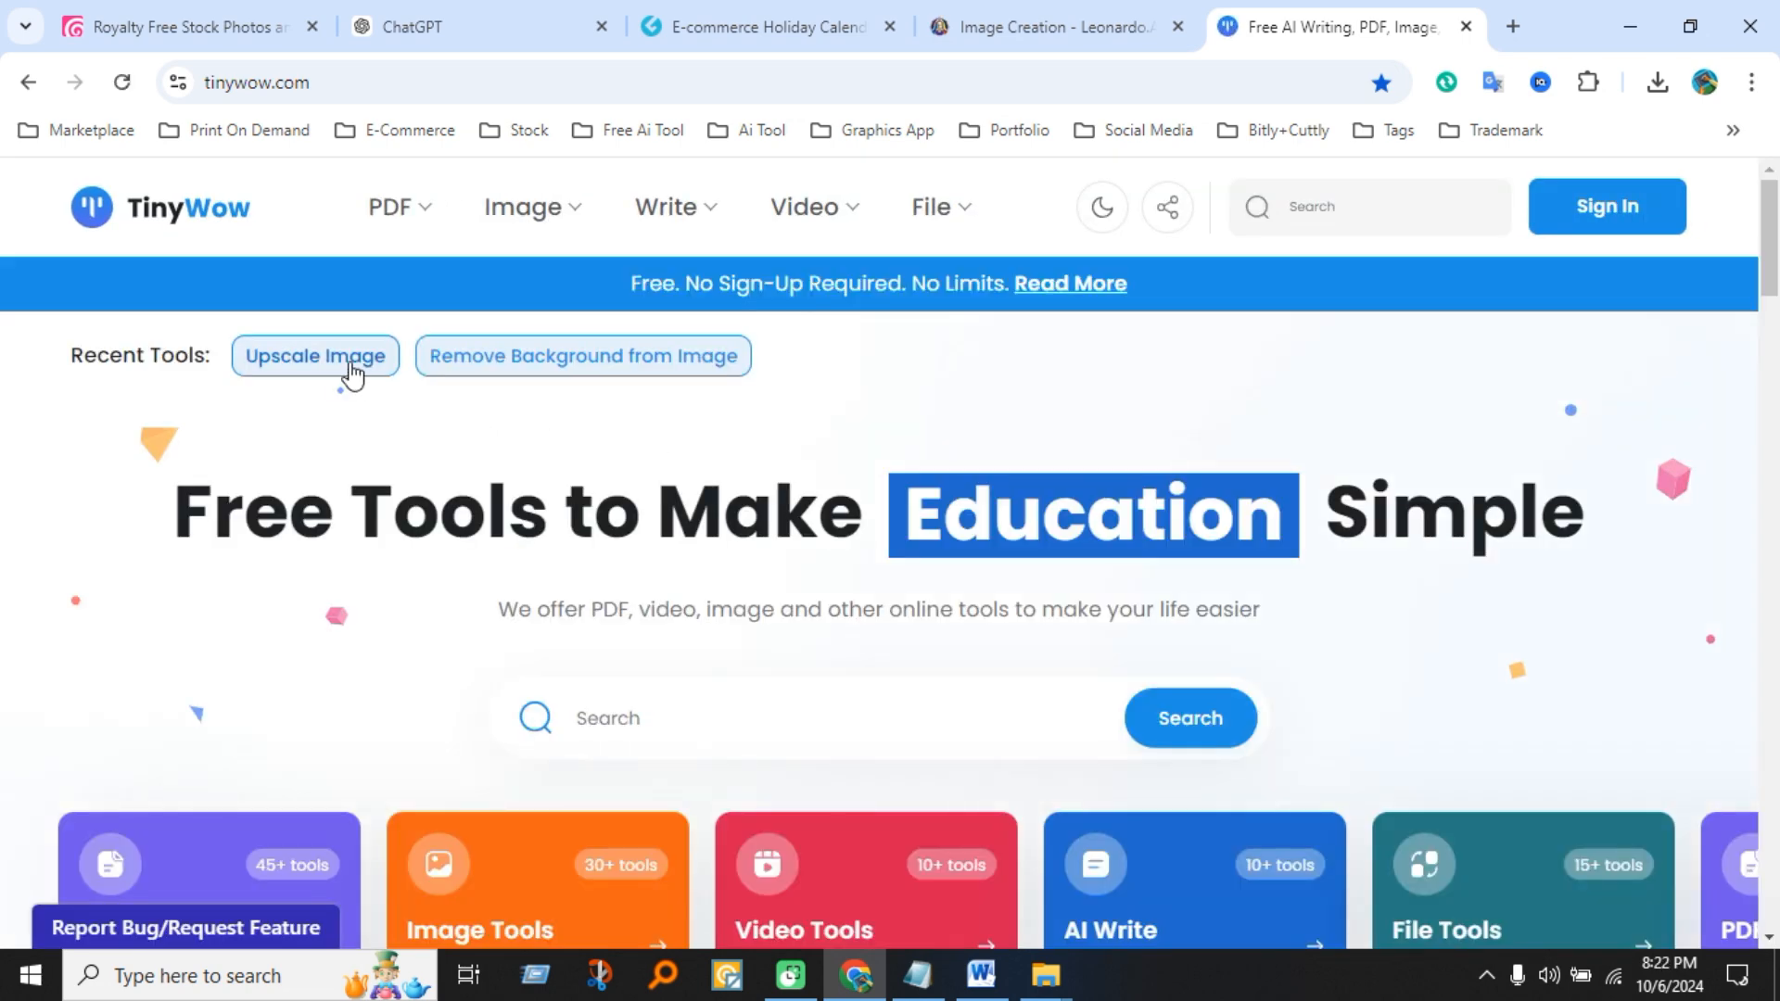
left_click(348, 368)
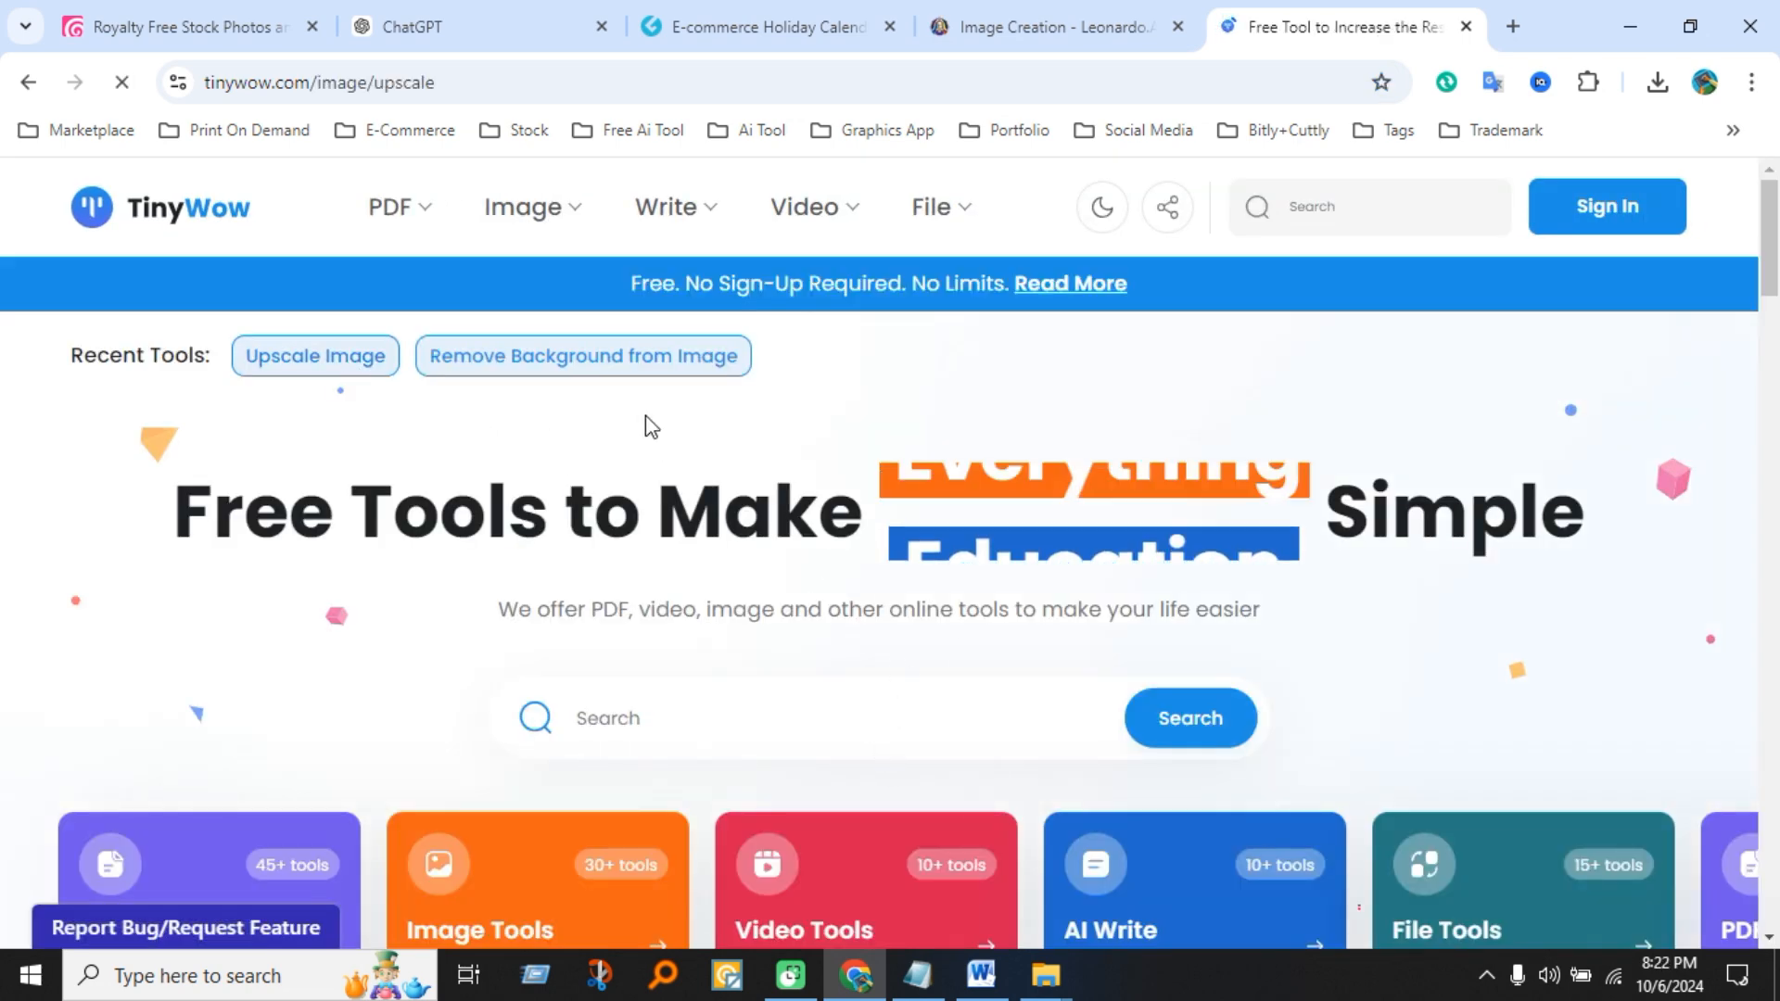
- Upload the dark blue Halloween image from the desktop's New folder to the Upscale an Image tool
mouse_move(570, 221)
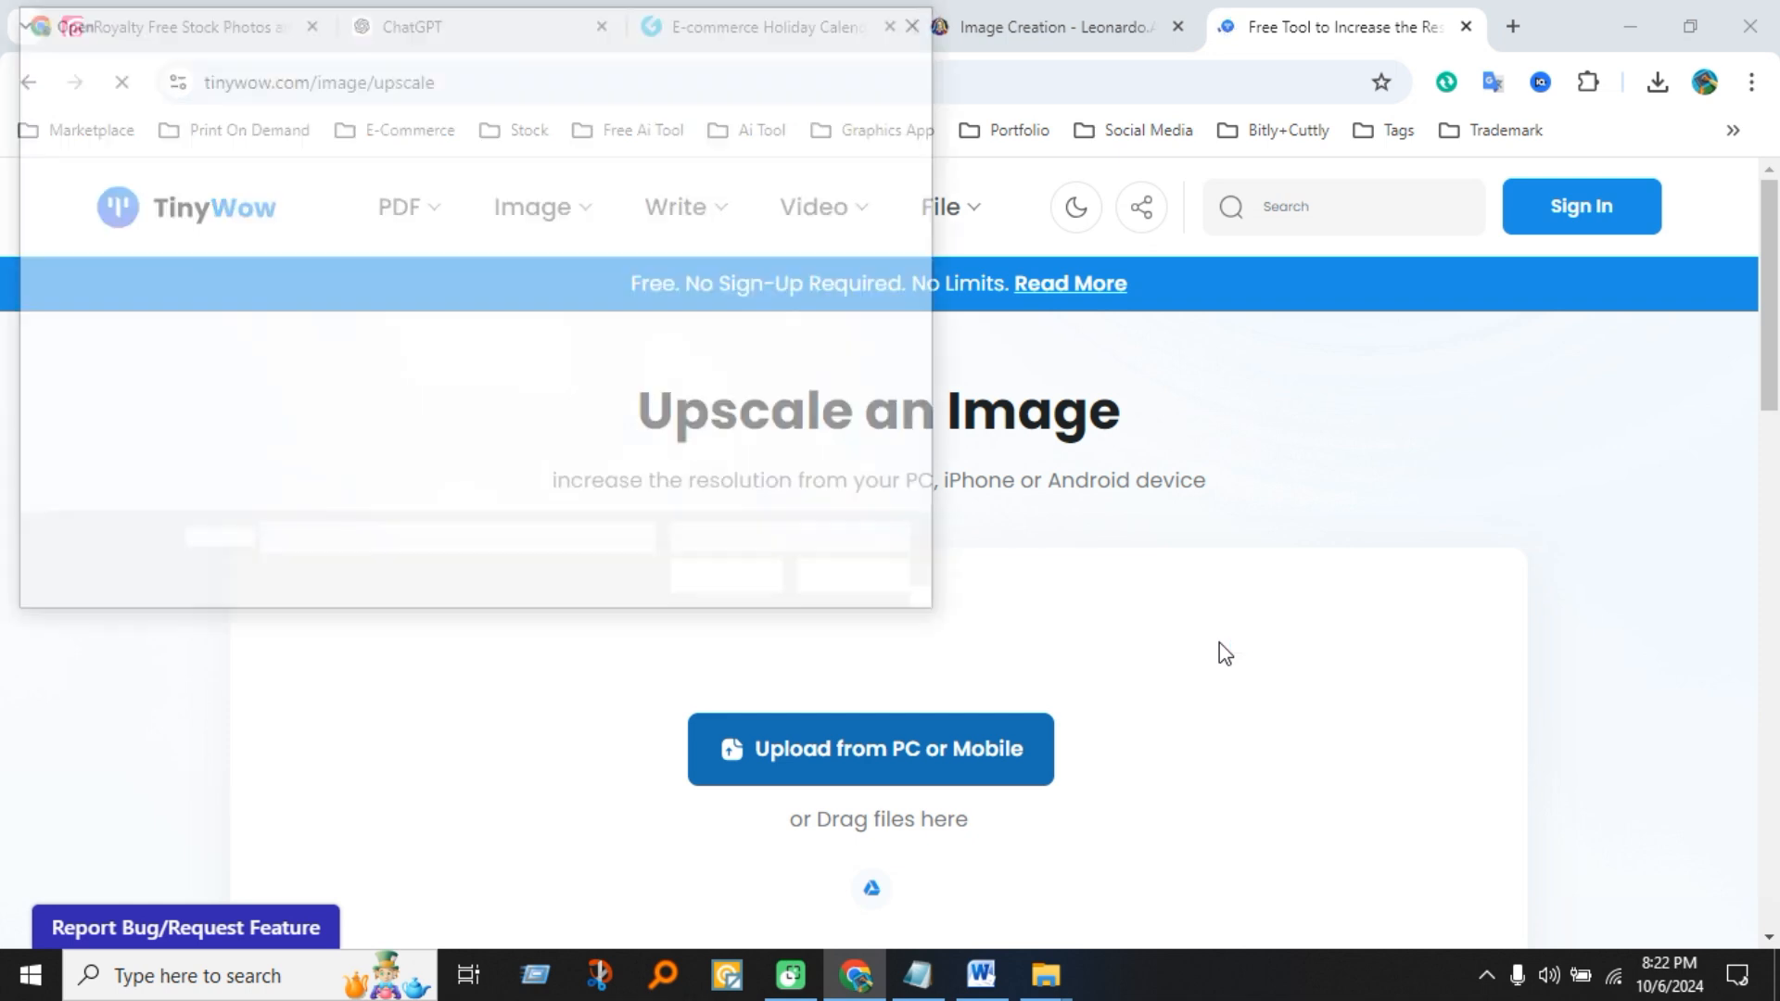
left_click(109, 289)
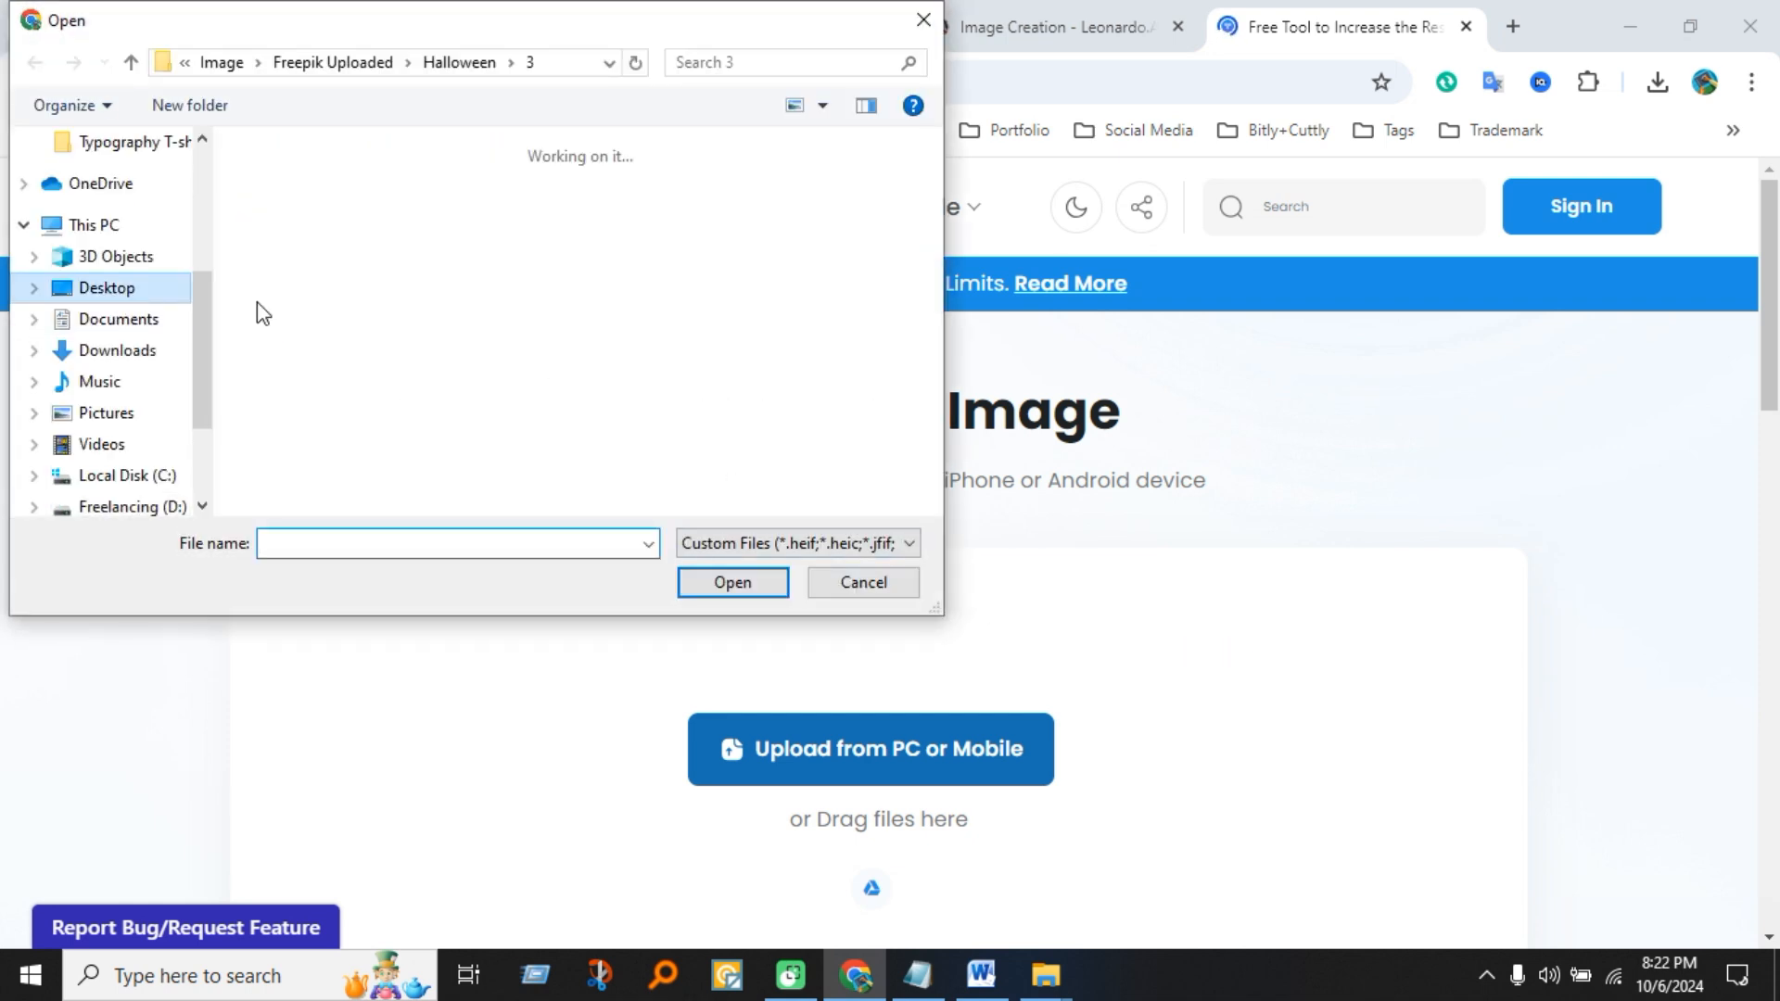
double_click(862, 252)
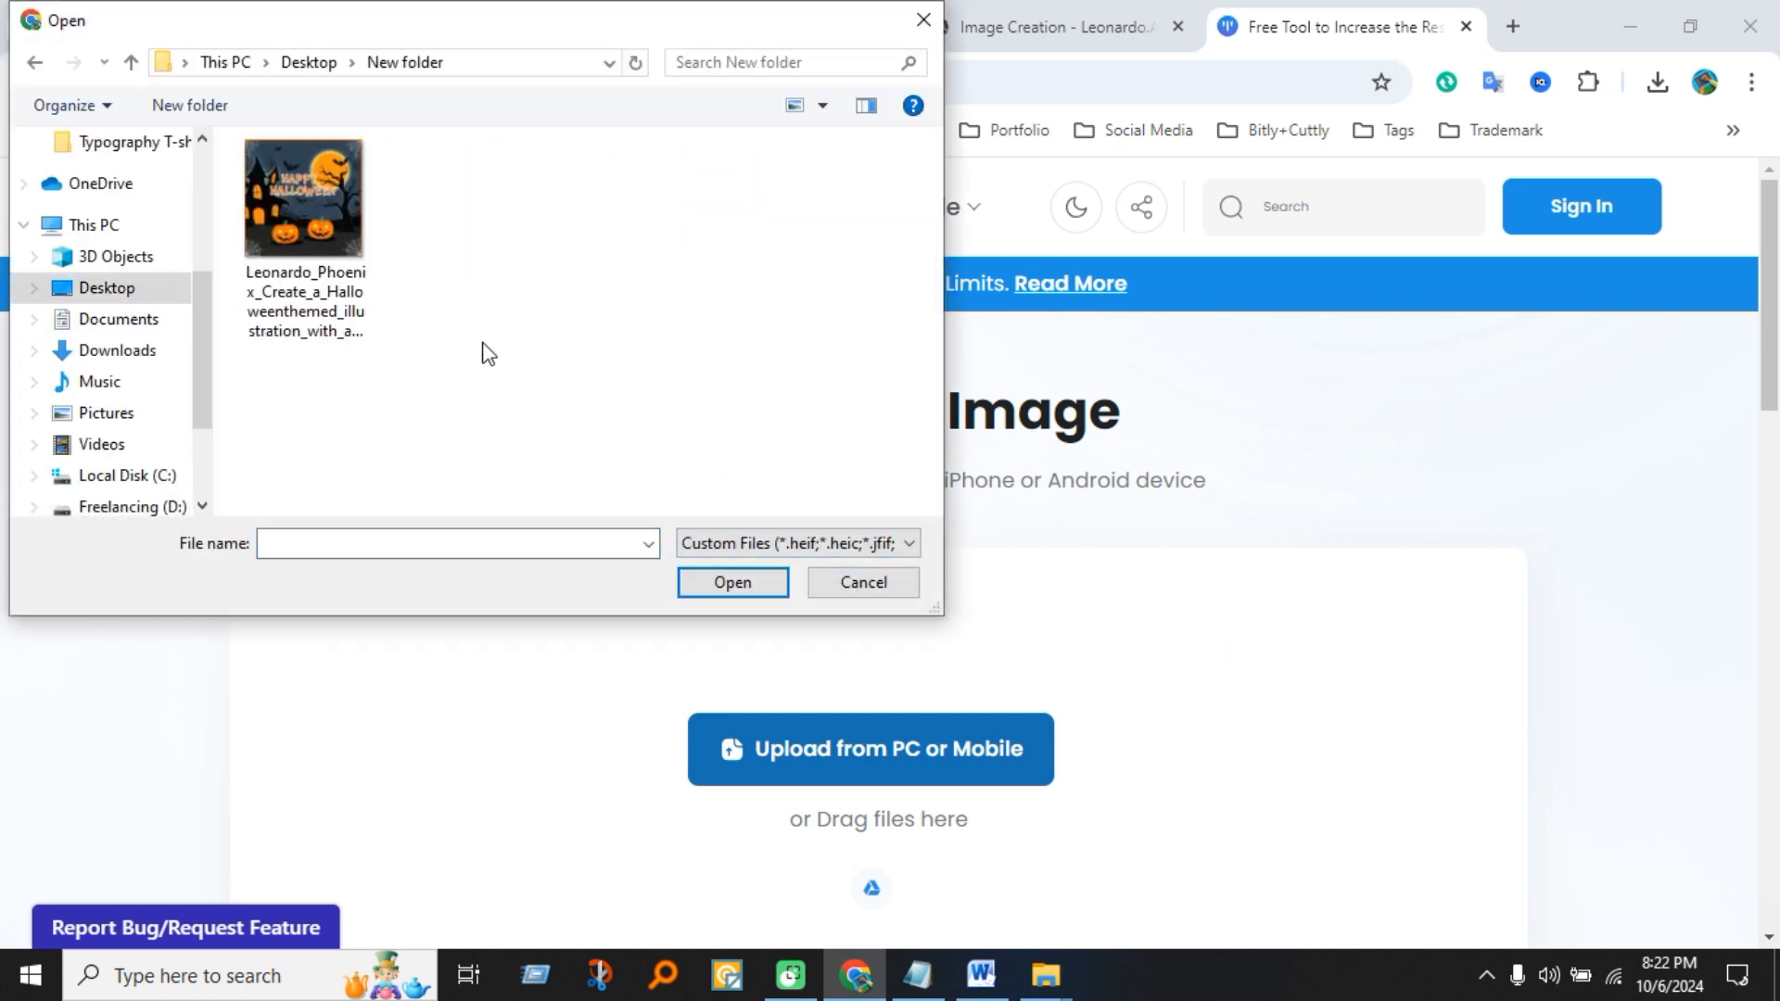
double_click(306, 239)
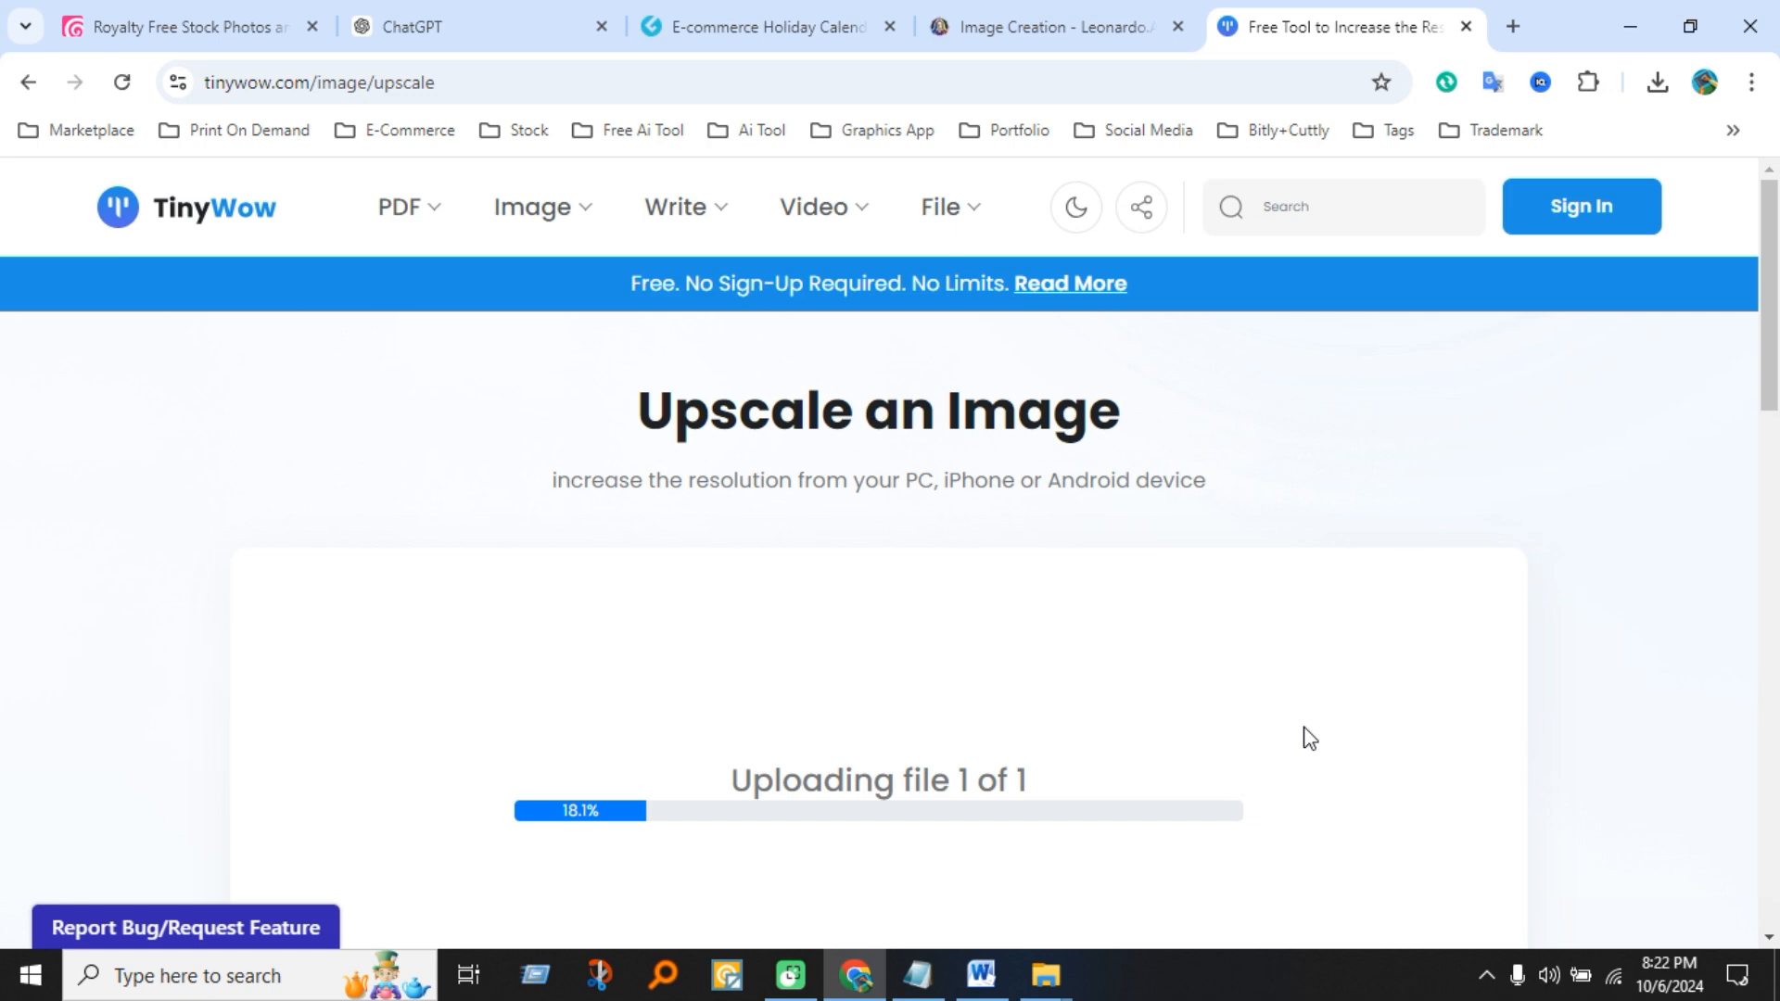
- Set the enlargement to Increase 4x and upscale the uploaded Halloween image
scroll(982, 637, "down", 1)
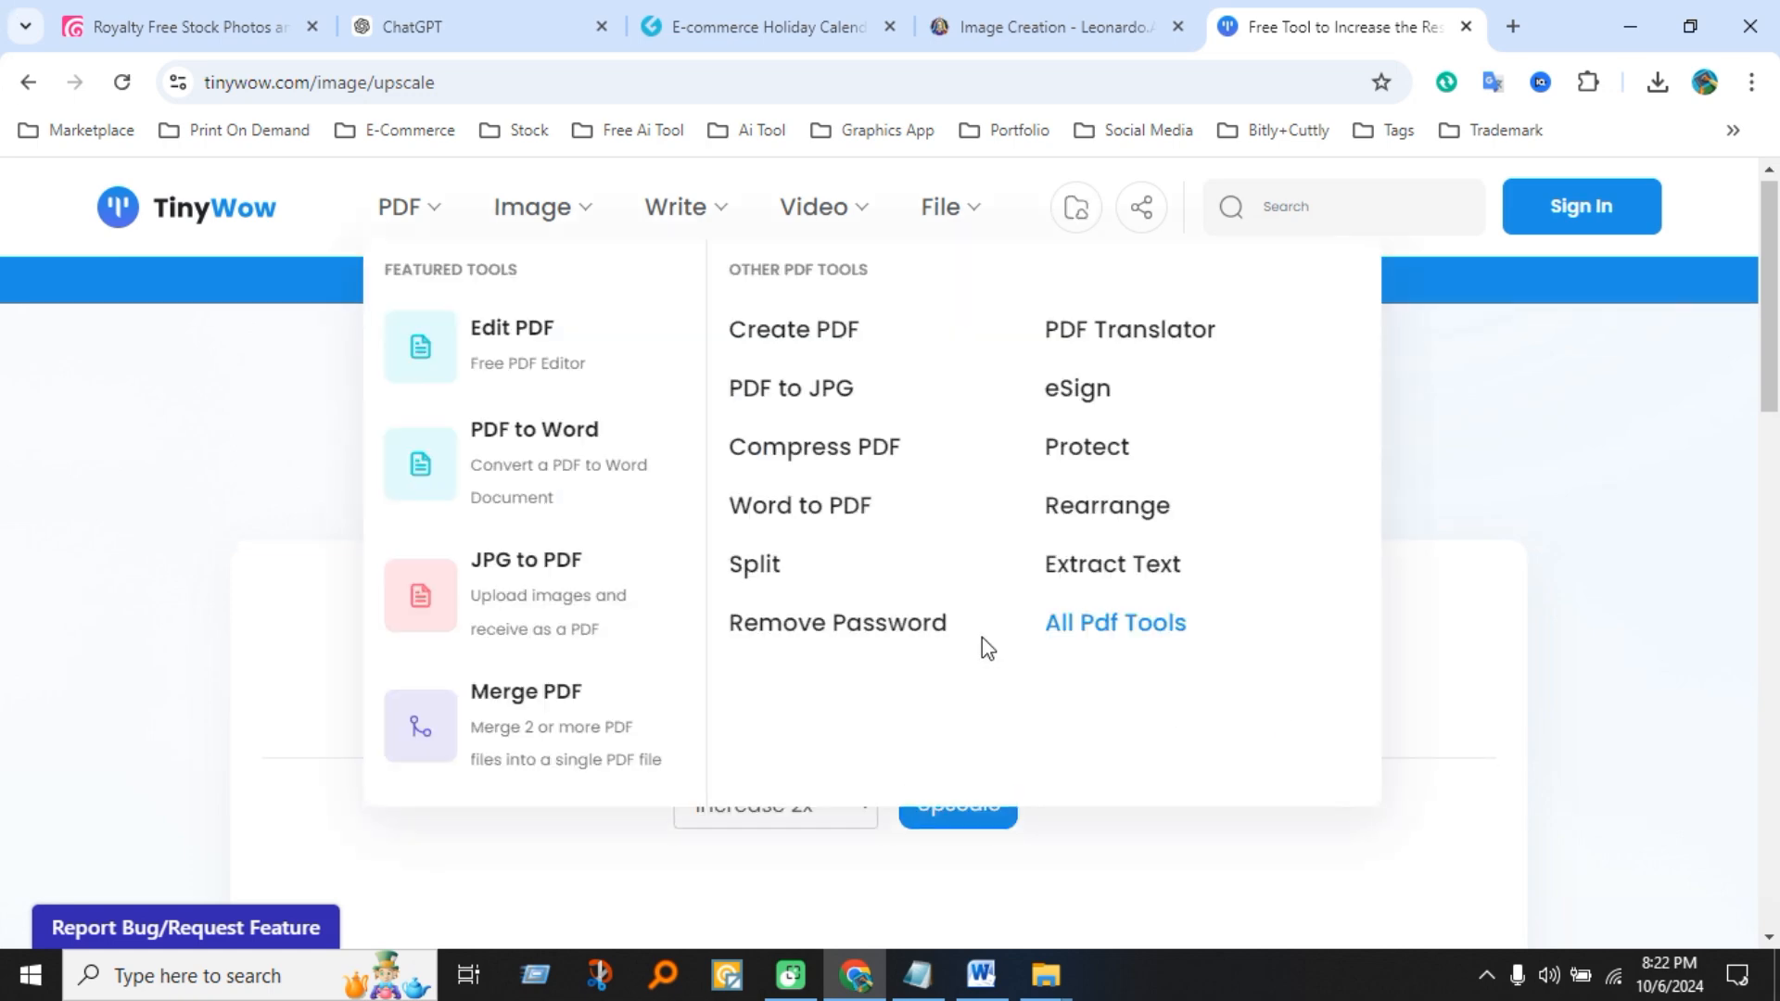
scroll(1259, 653, "down", 3)
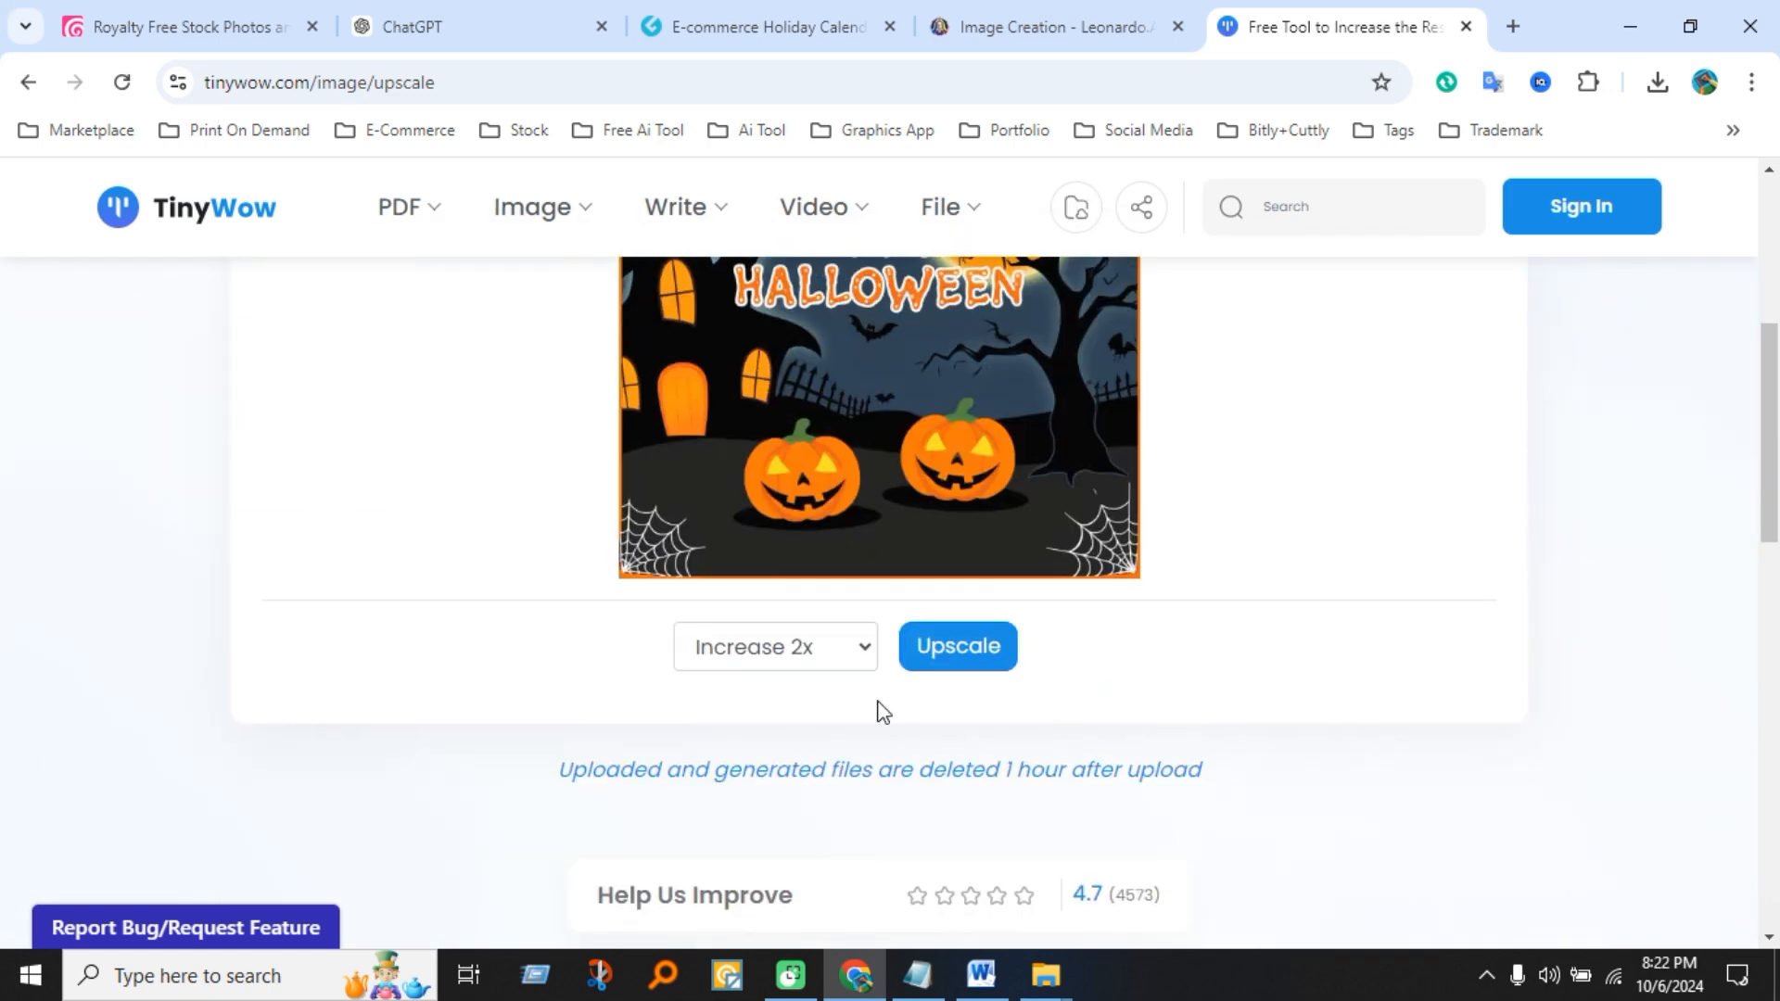
left_click(866, 660)
left_click(819, 739)
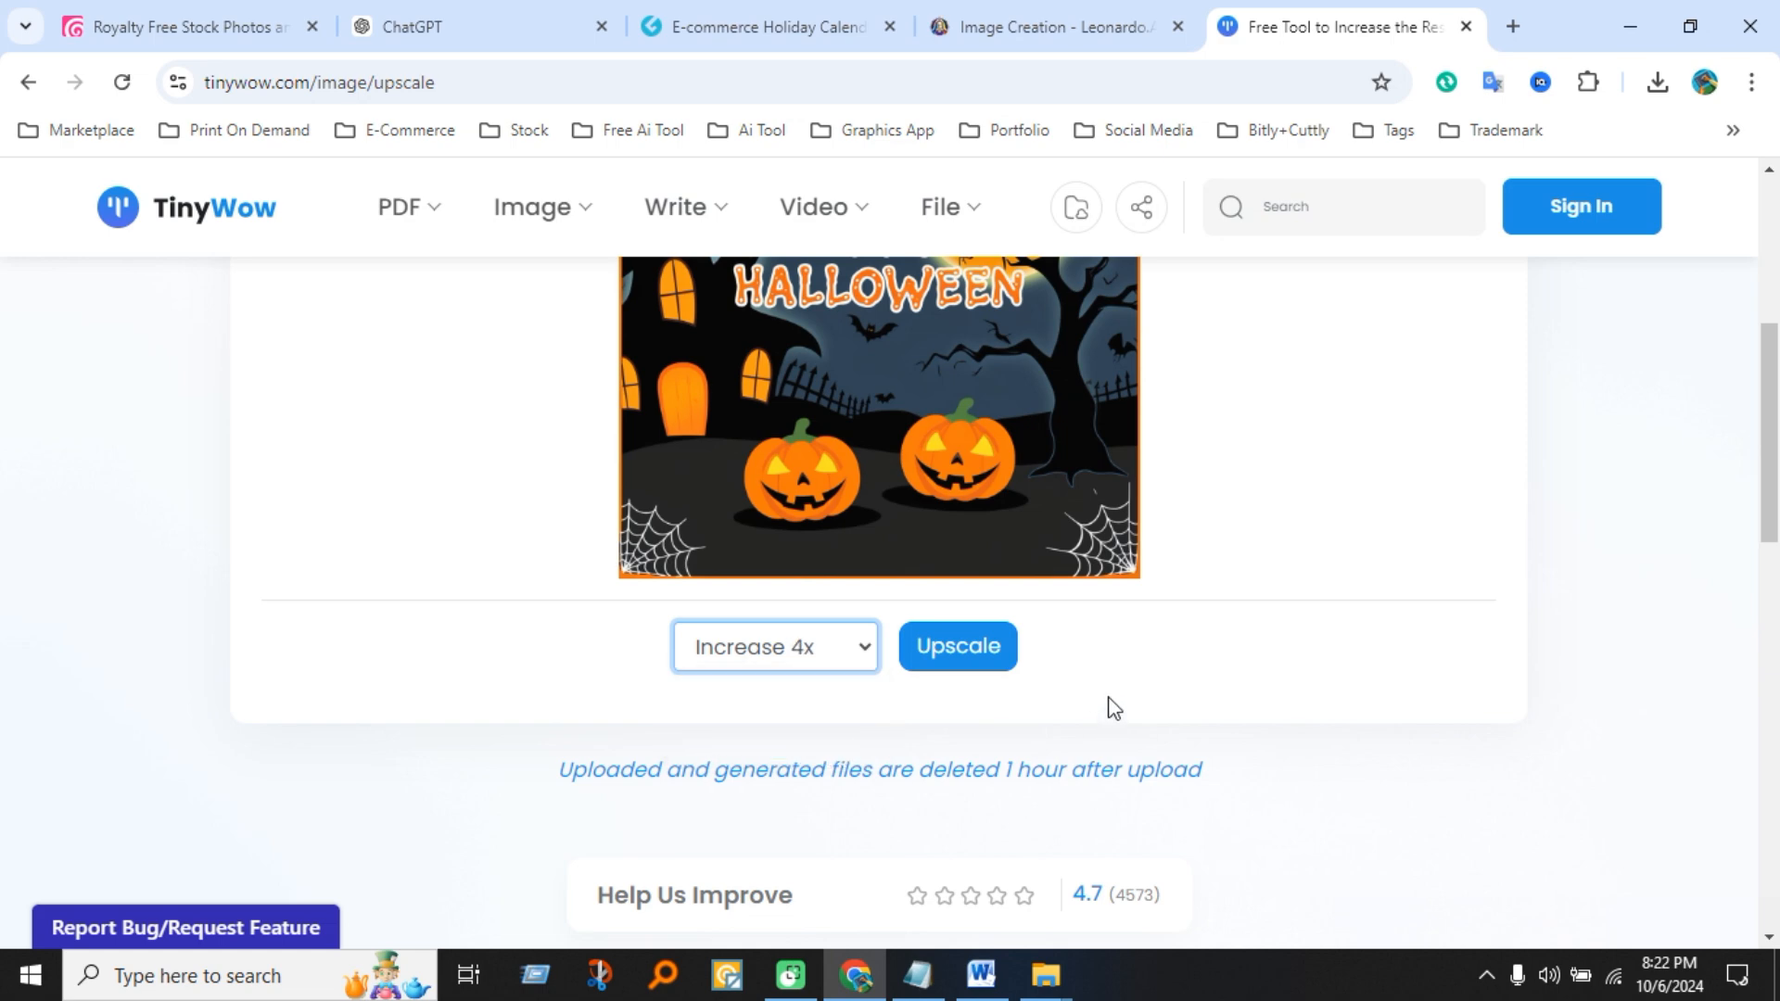
left_click(978, 660)
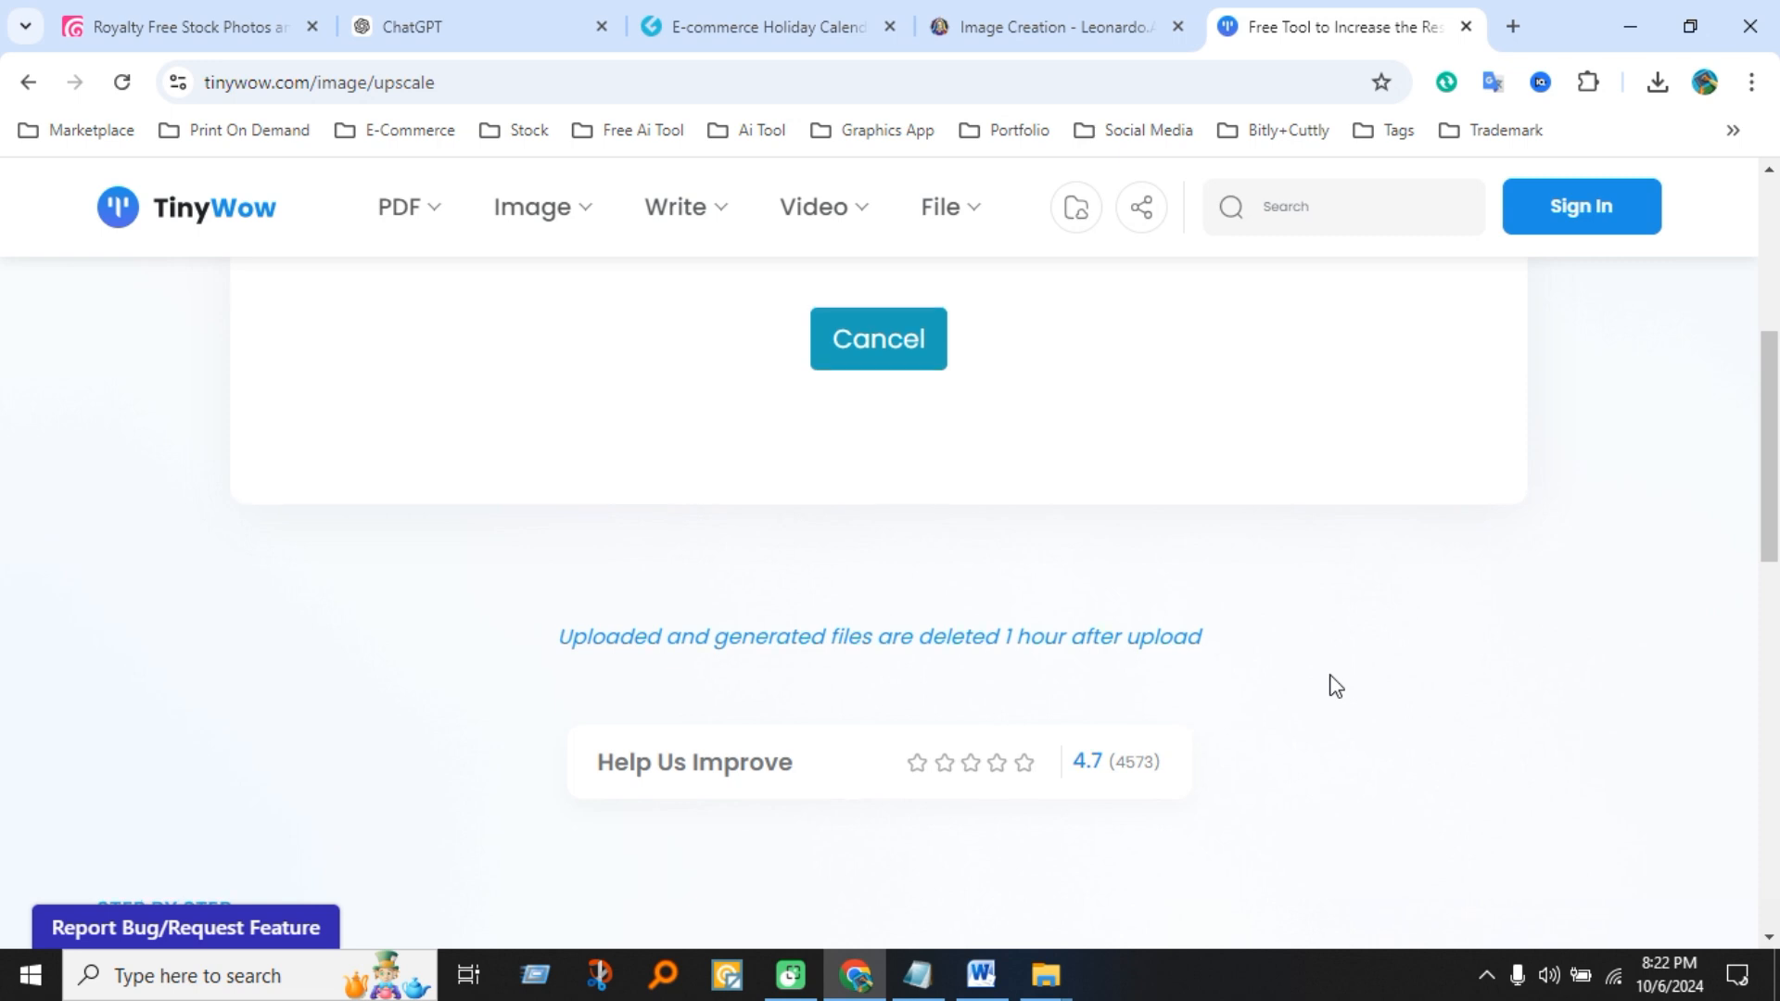
- Download the finished upscaled image by saving it to the device
scroll(1335, 687, "up", 4)
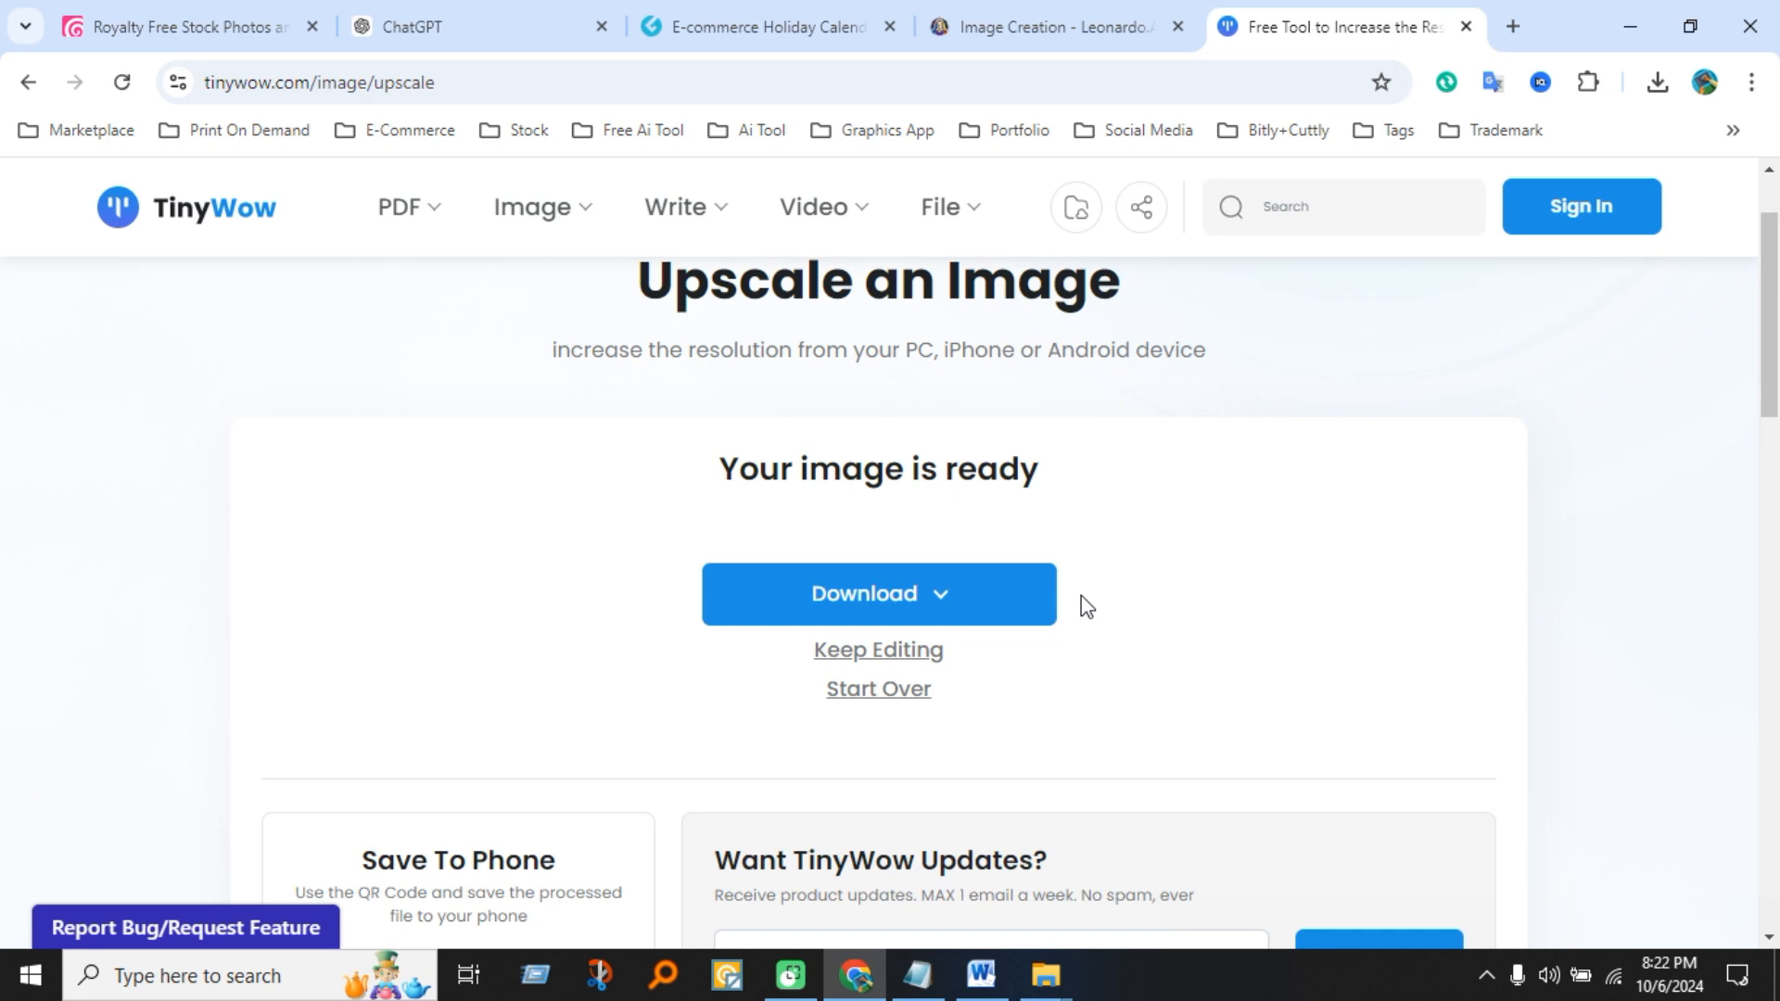
left_click(867, 603)
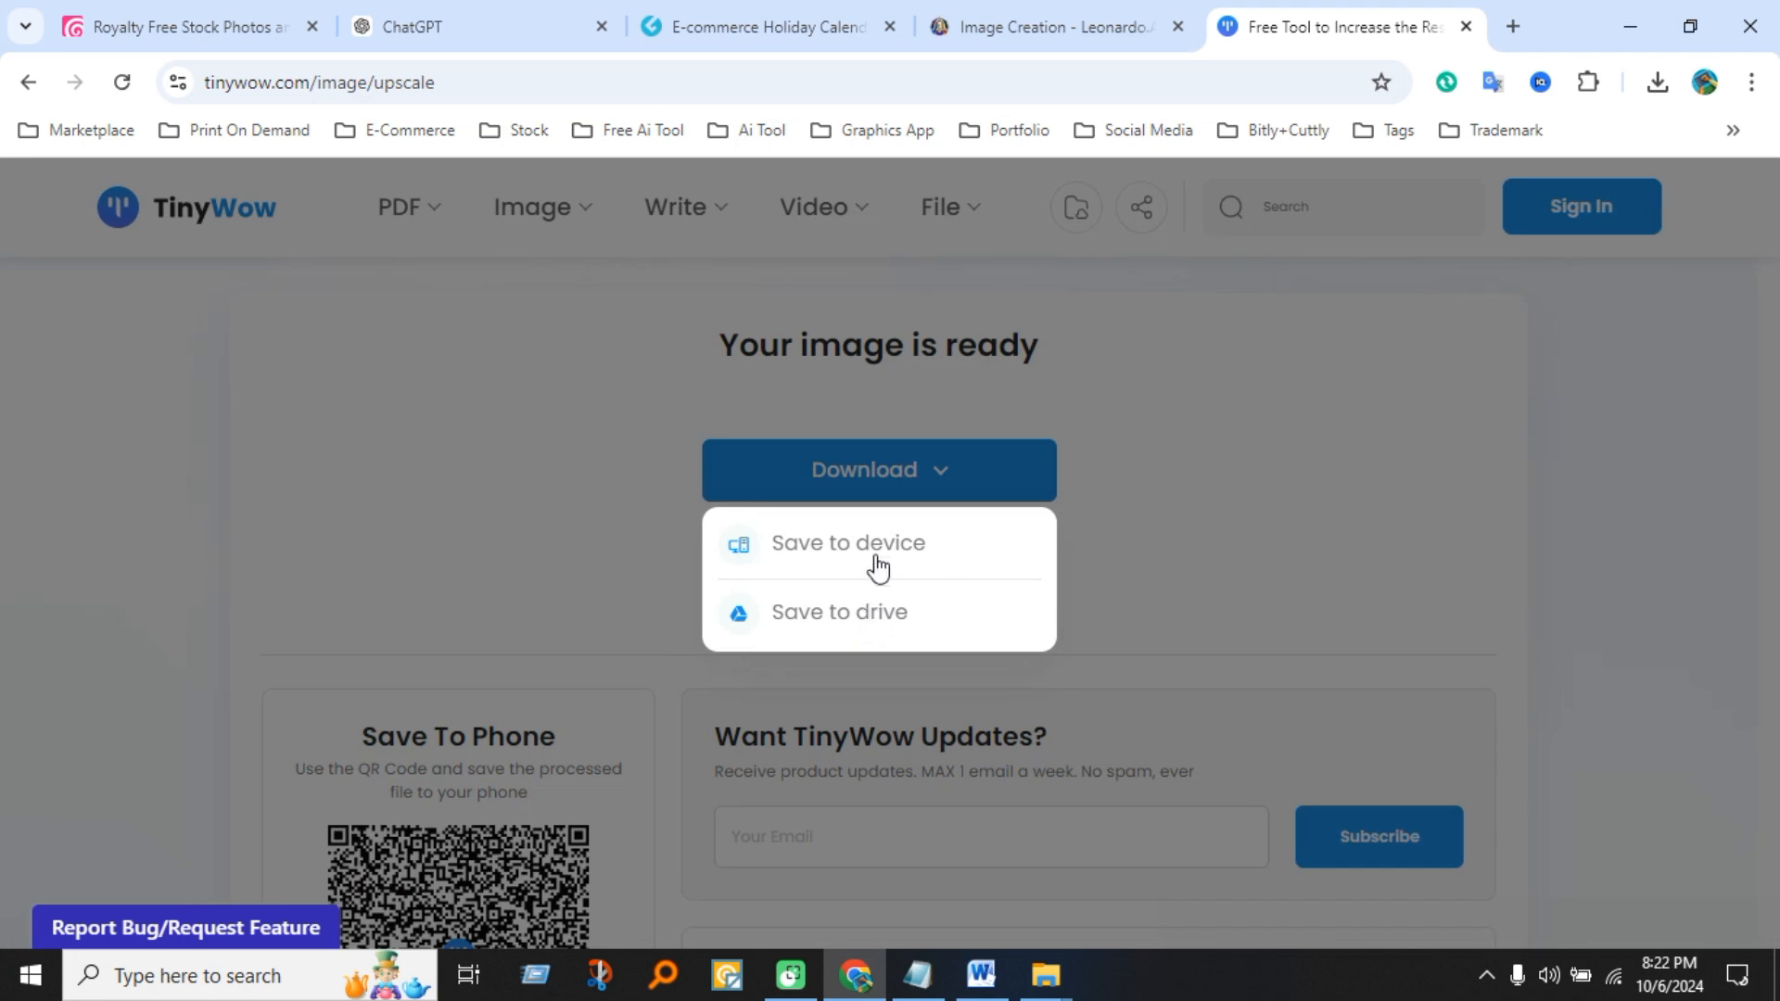
left_click(878, 557)
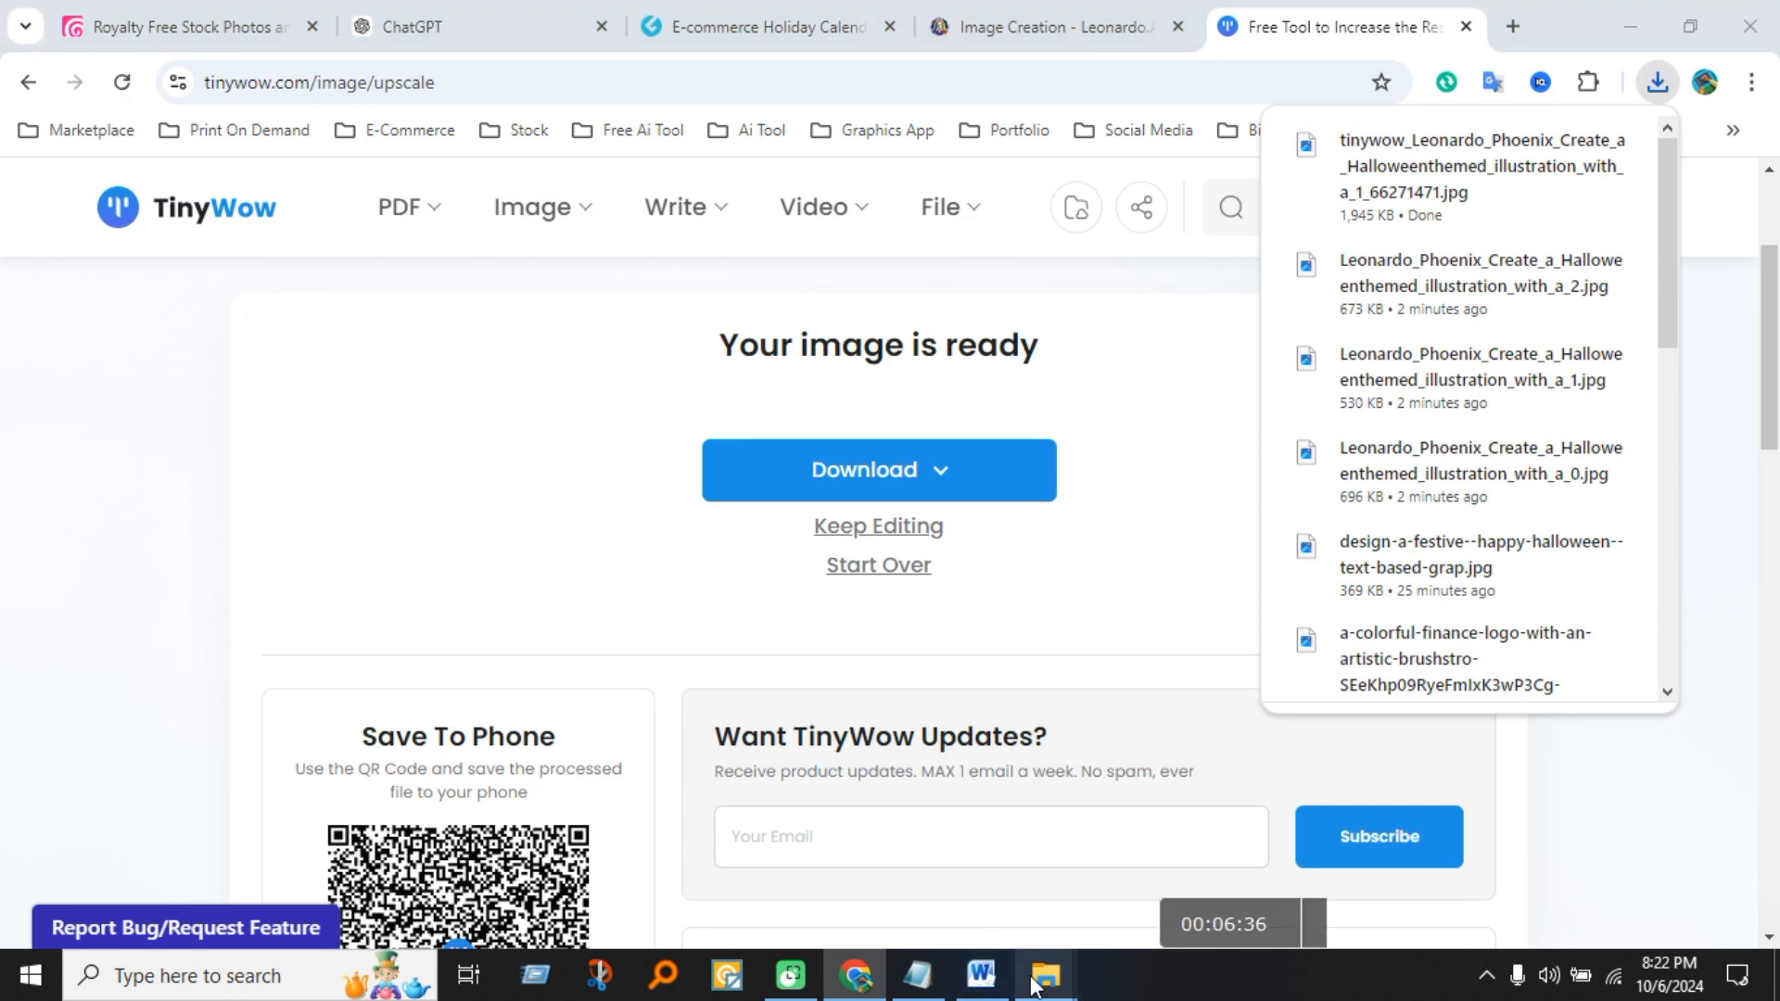
- In File Explorer, move the upscaled tinywow image from Downloads into the desktop's New folder, deleting the original Halloween image there
mouse_move(1034, 981)
left_click(1005, 914)
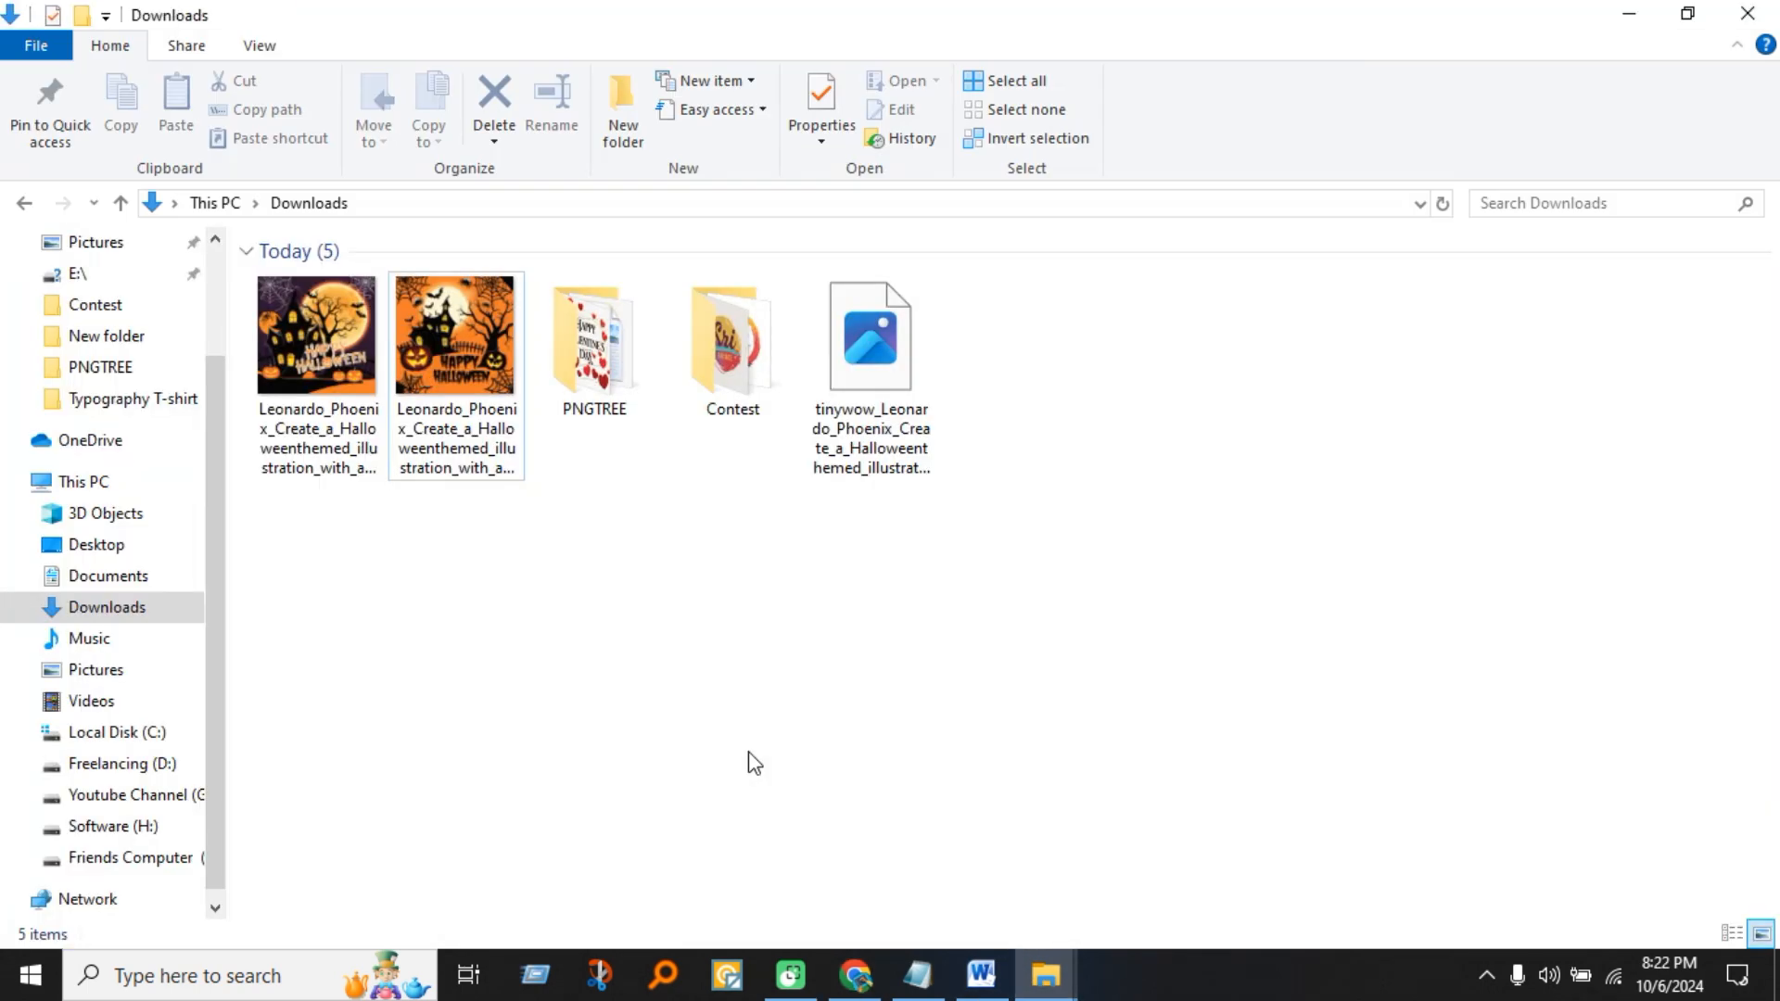
left_click(873, 408)
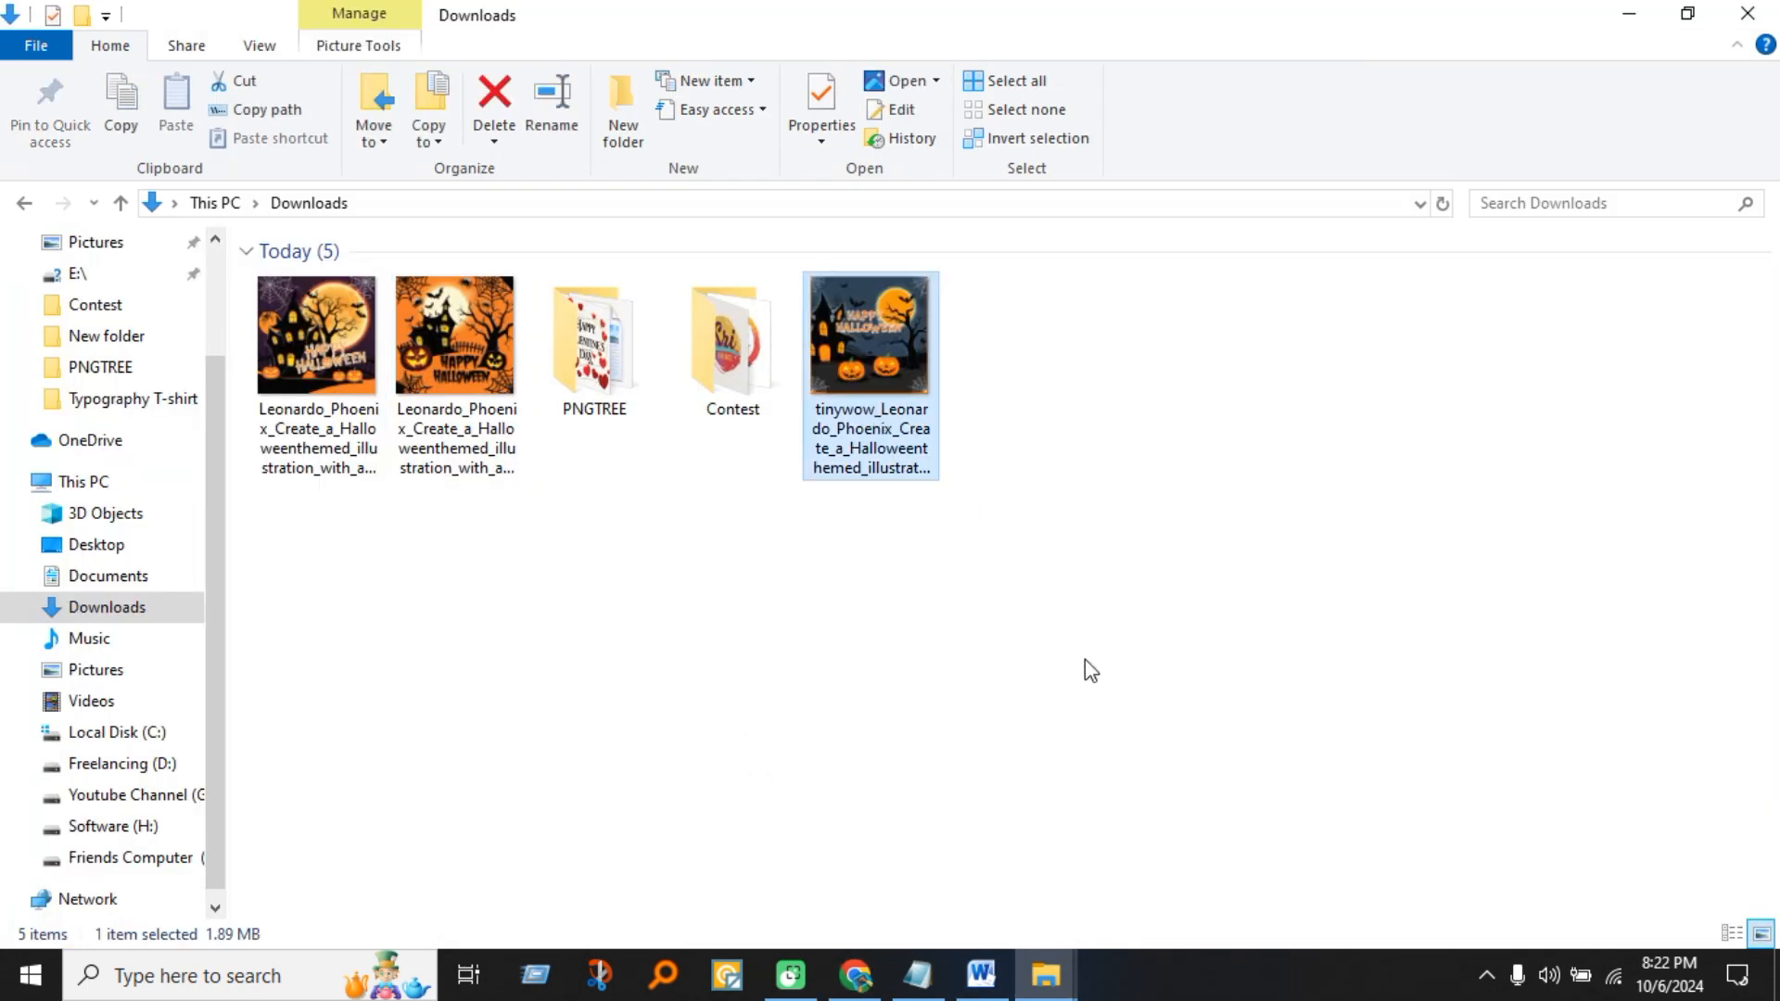
key("ctrl+x")
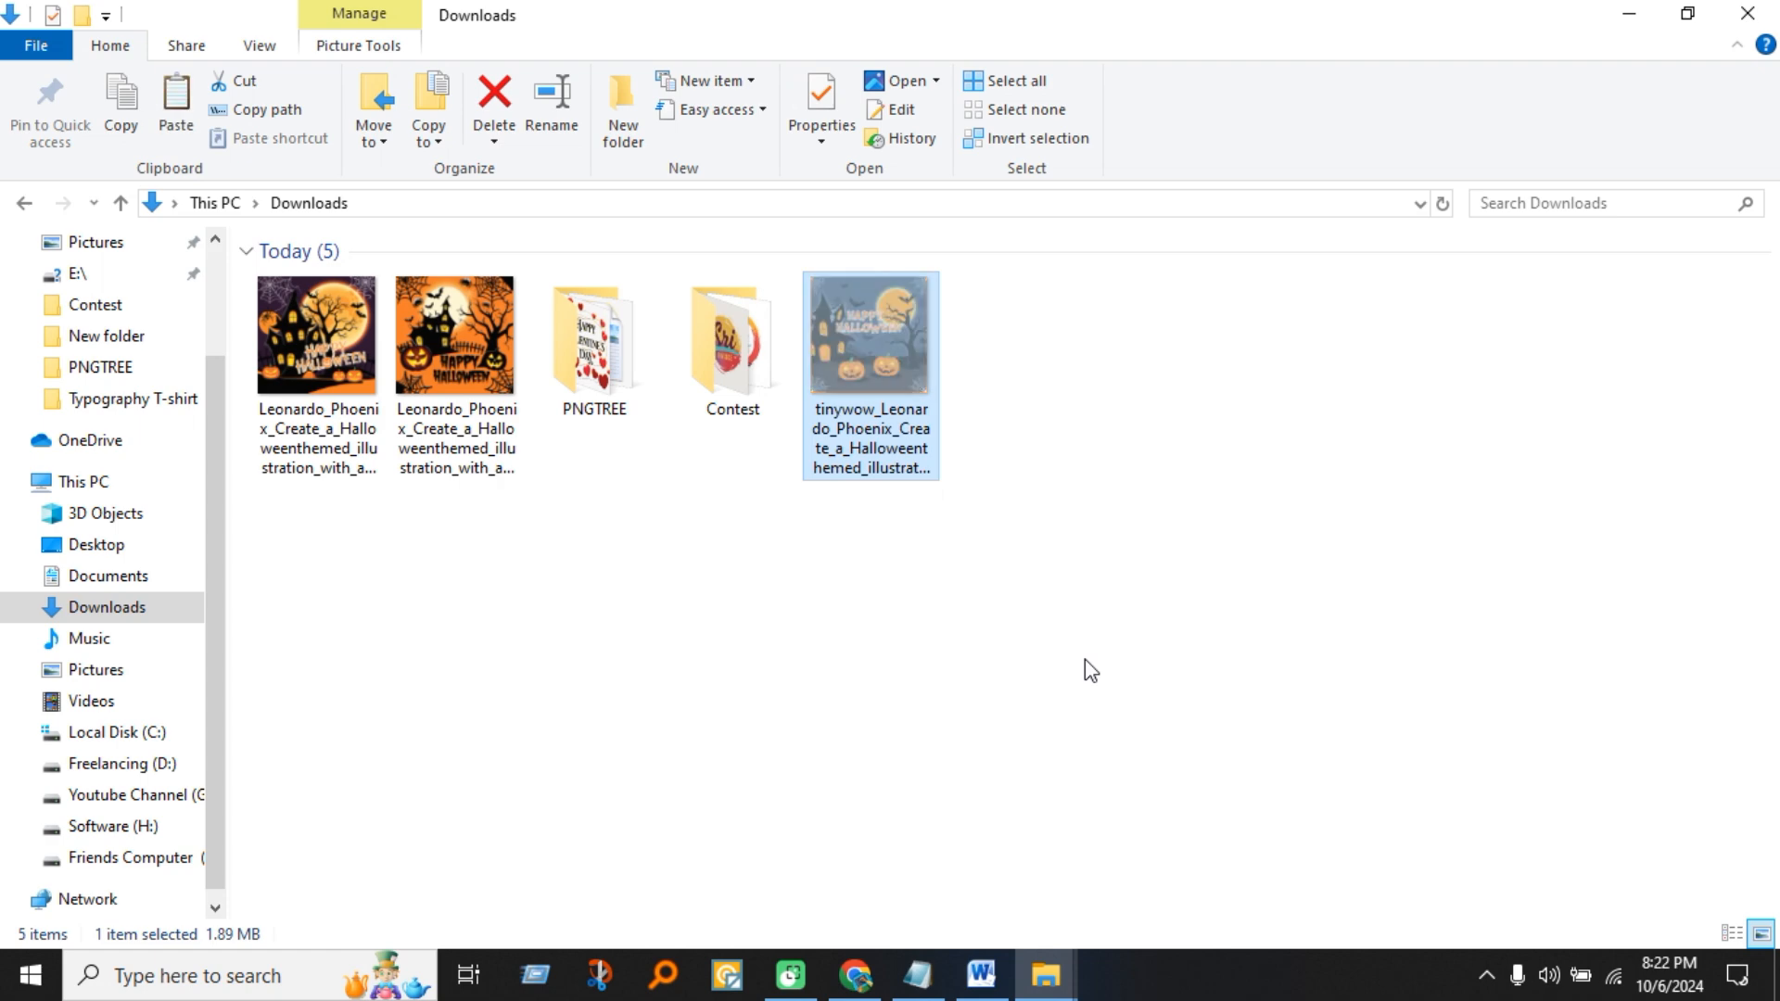
left_click(1629, 15)
left_click(1624, 19)
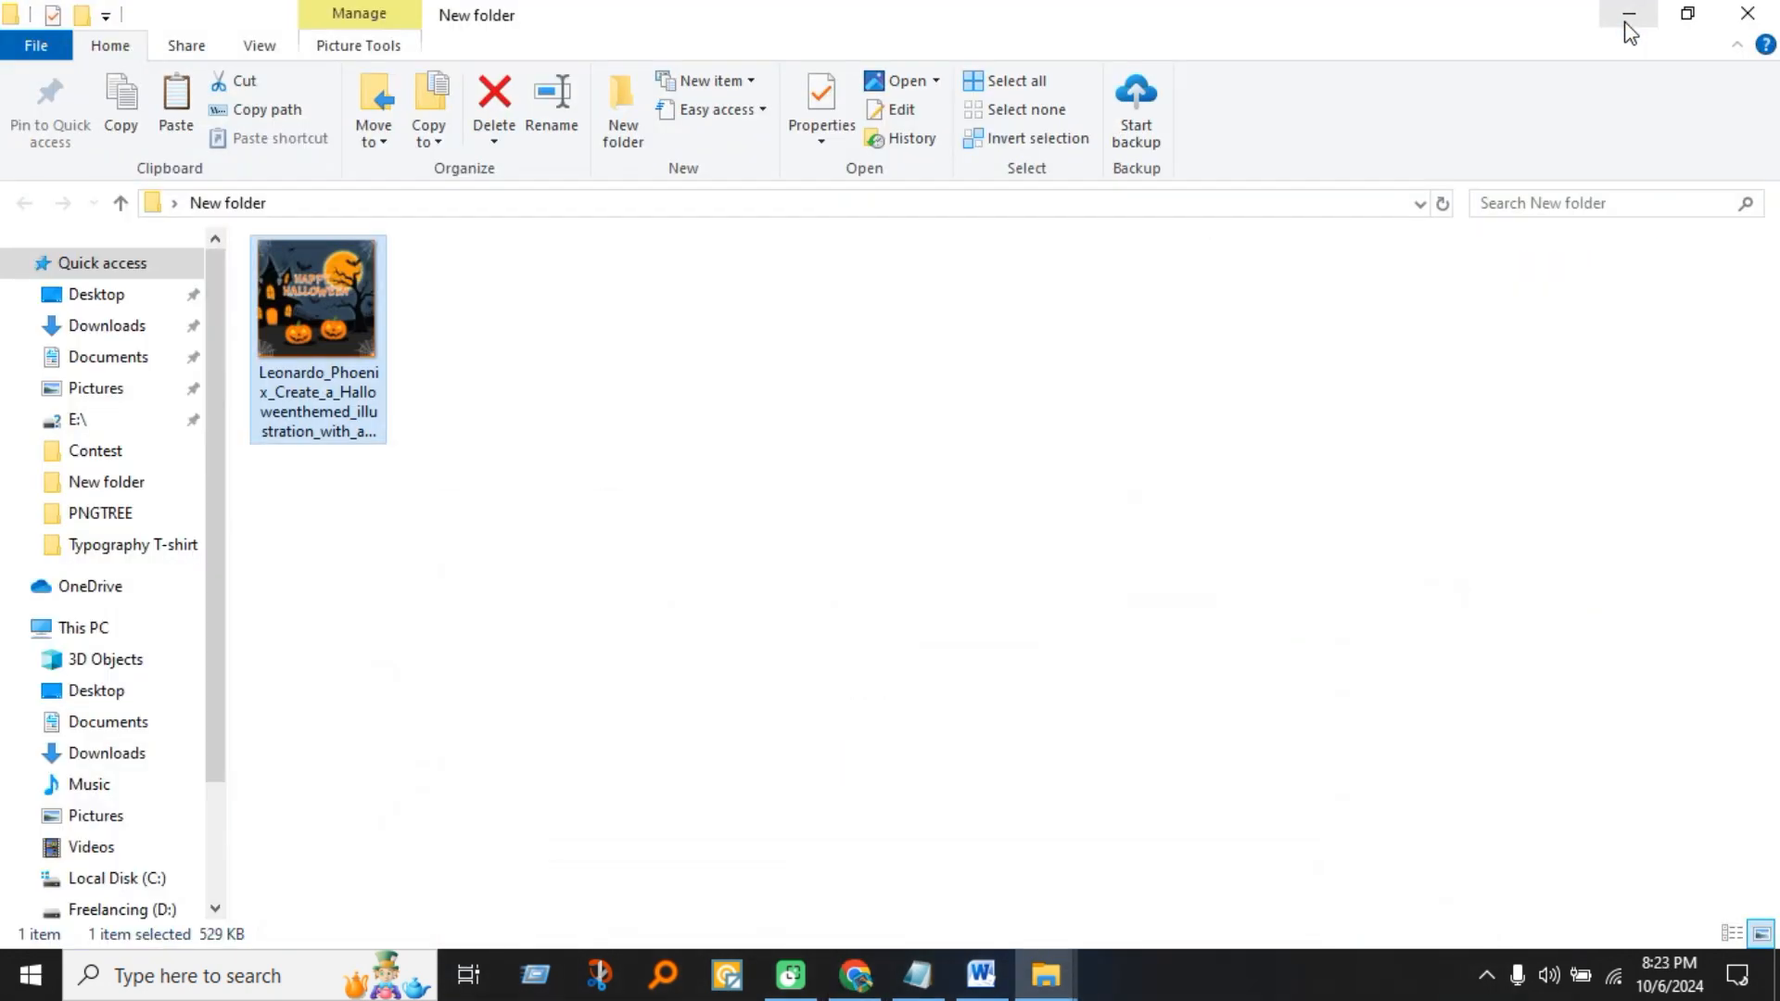
left_click(1629, 14)
double_click(243, 60)
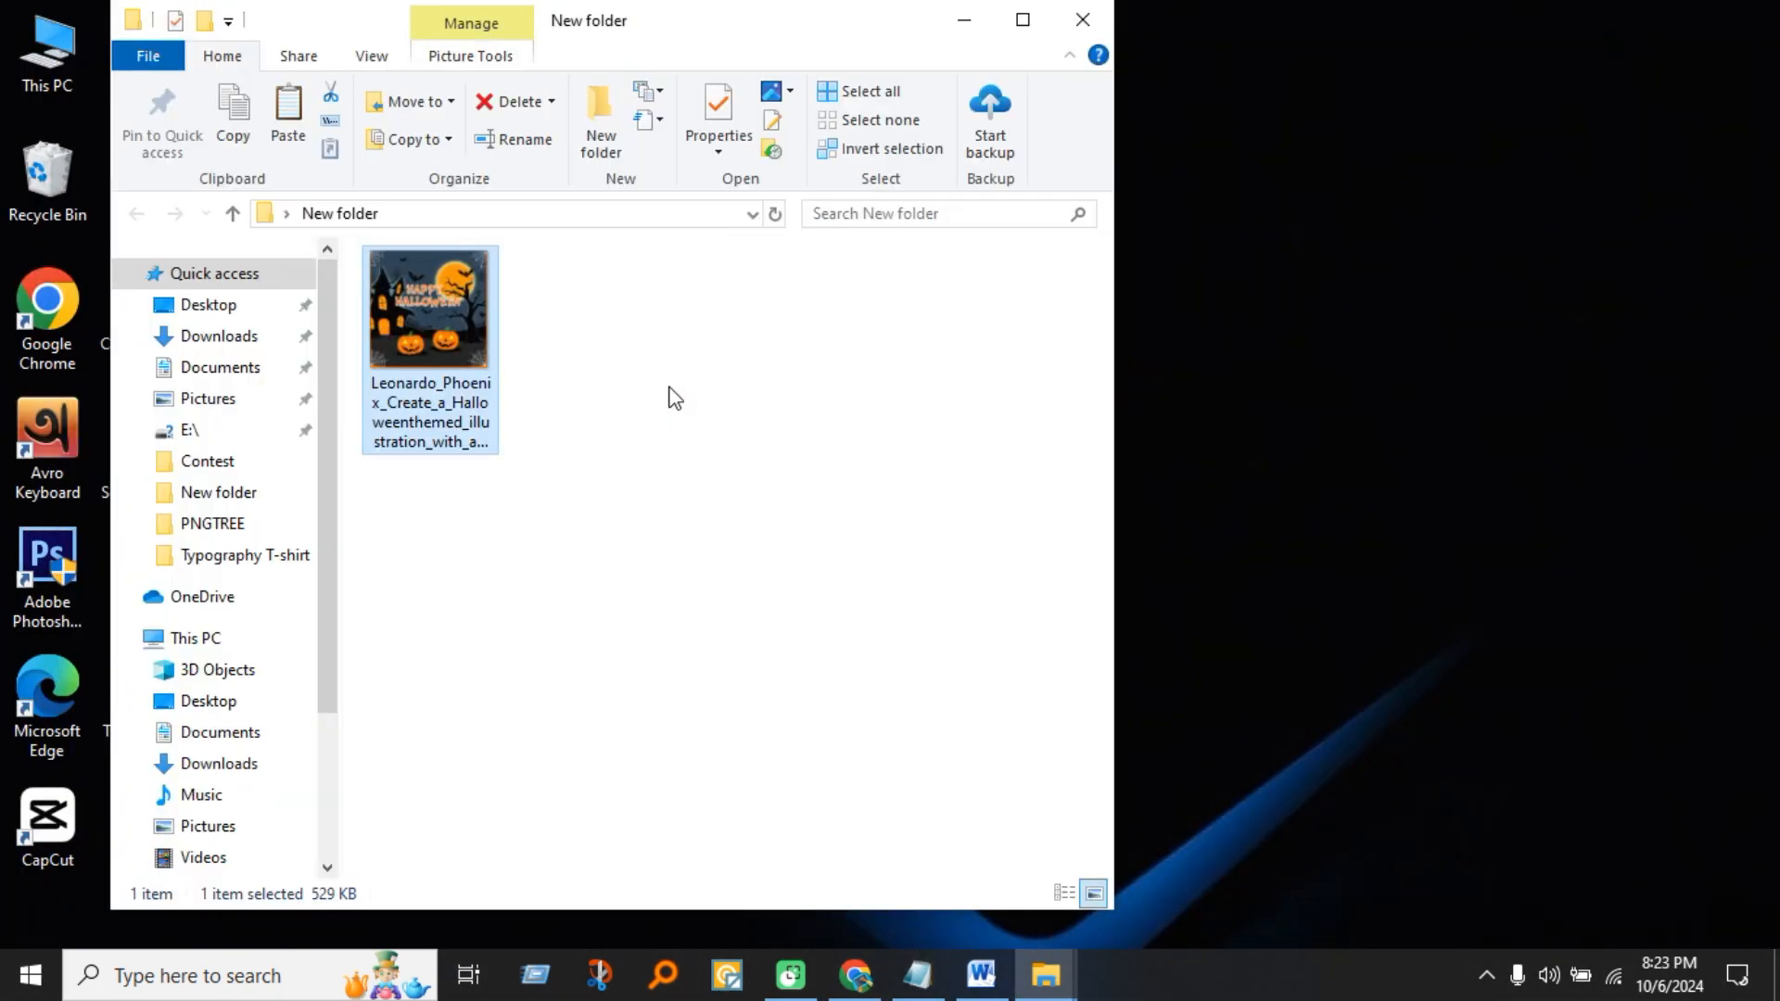
left_click(1034, 19)
key("Delete")
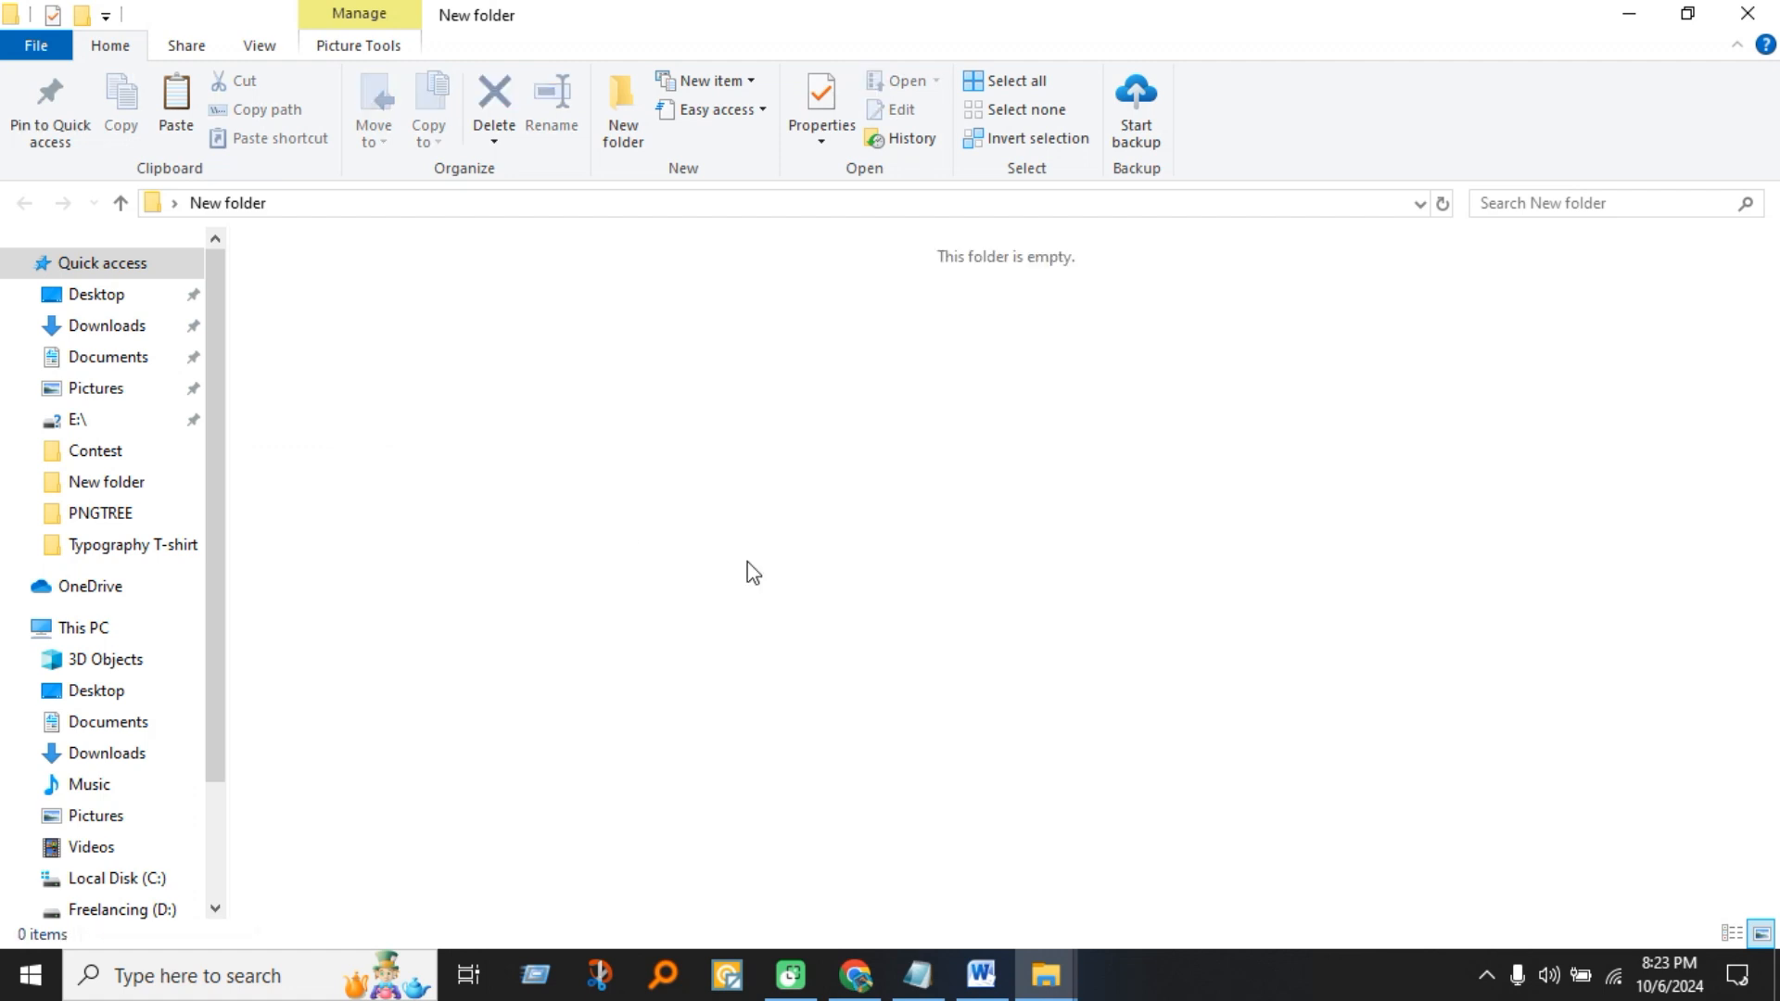
key("ctrl+v")
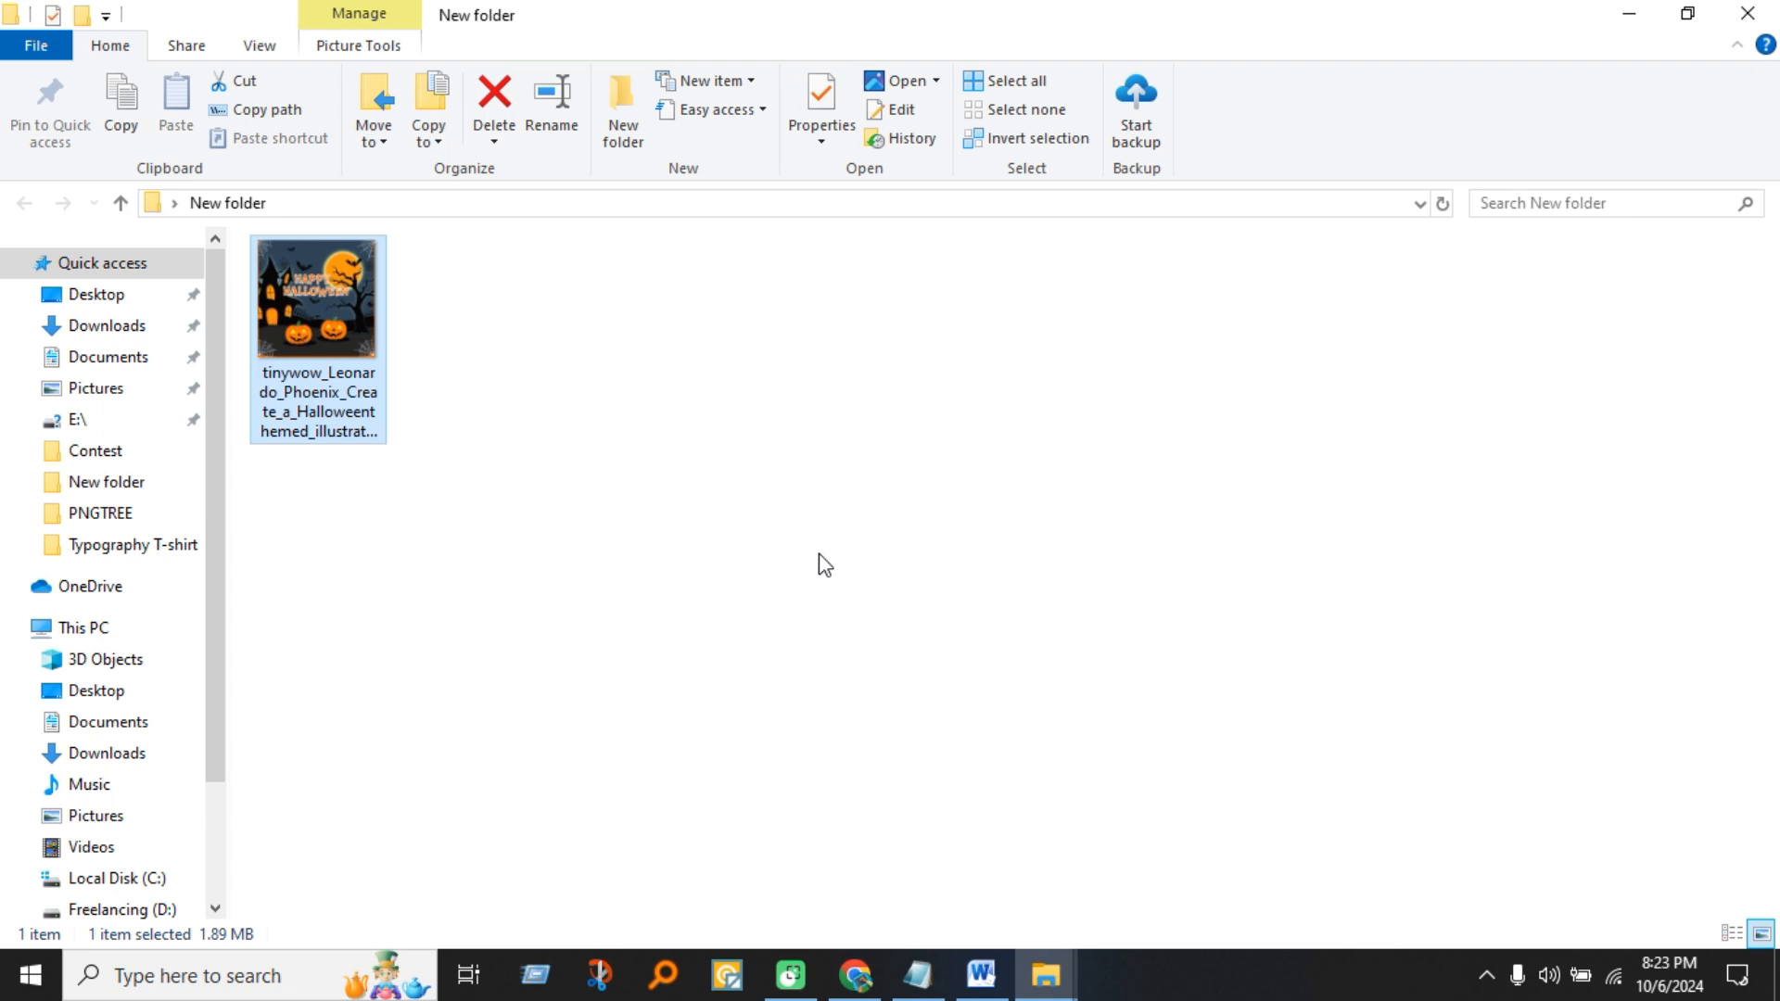
- Check the upscaled image's pixel dimensions in its detailed file properties, then close them
right_click(341, 359)
left_click(421, 923)
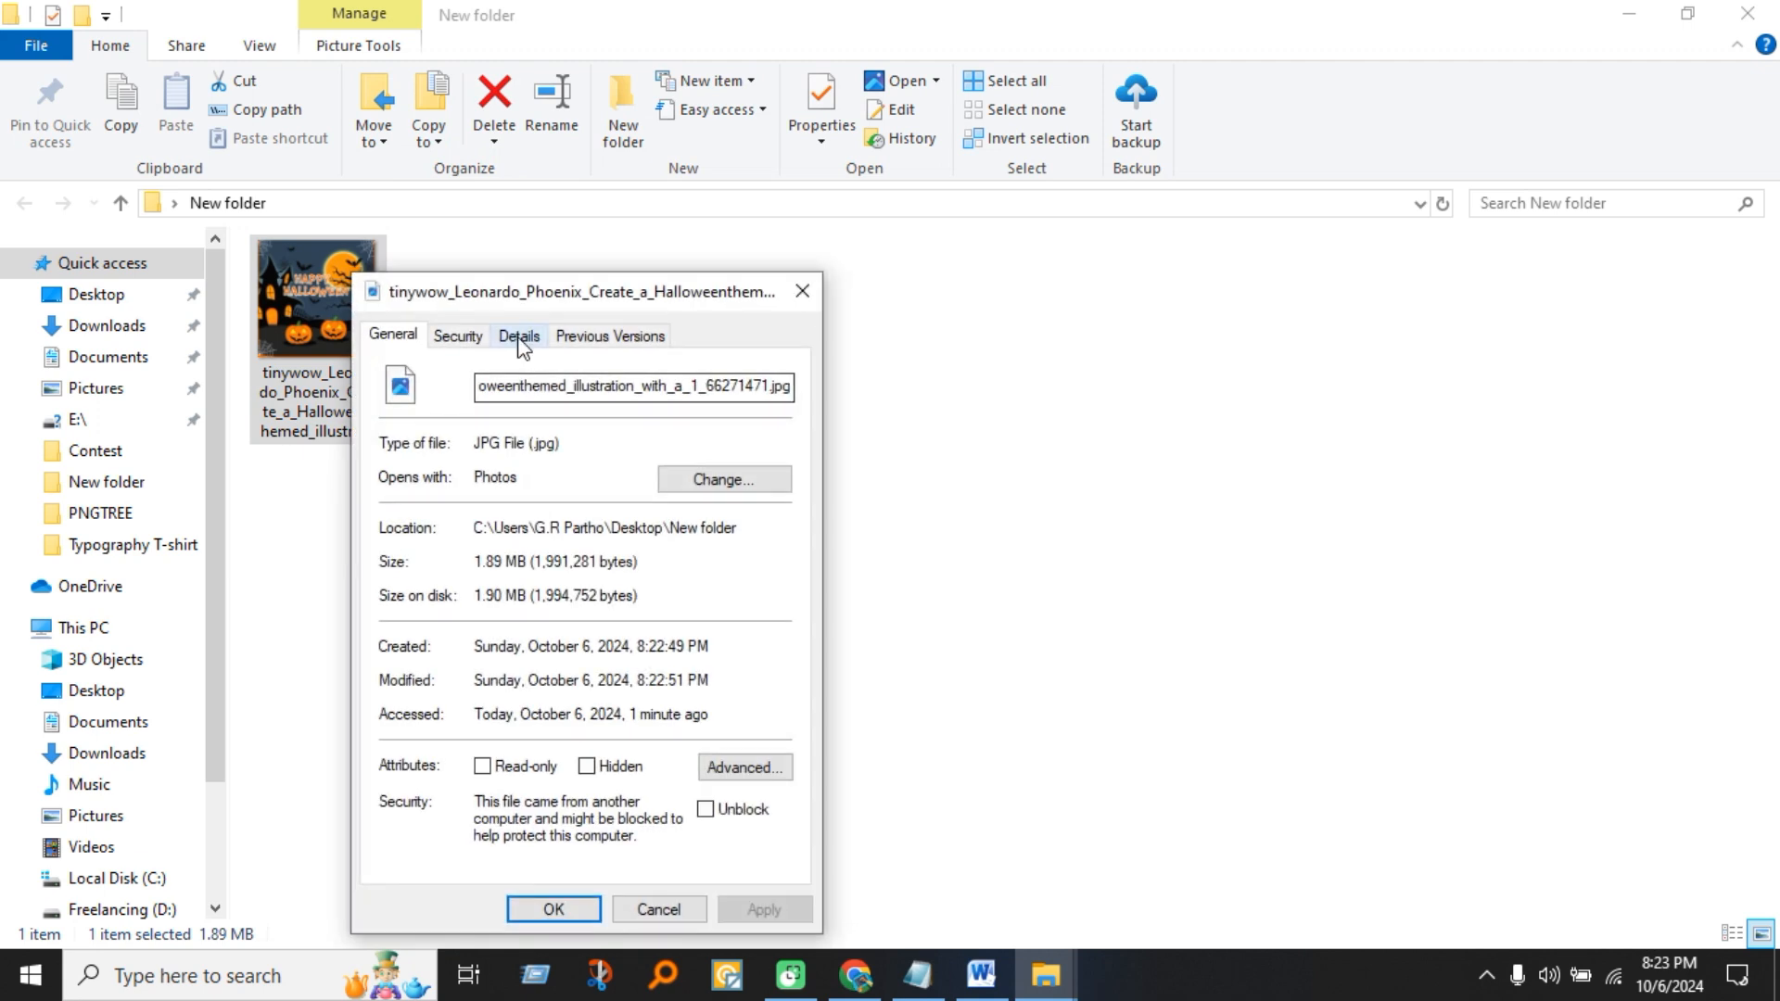
left_click(519, 338)
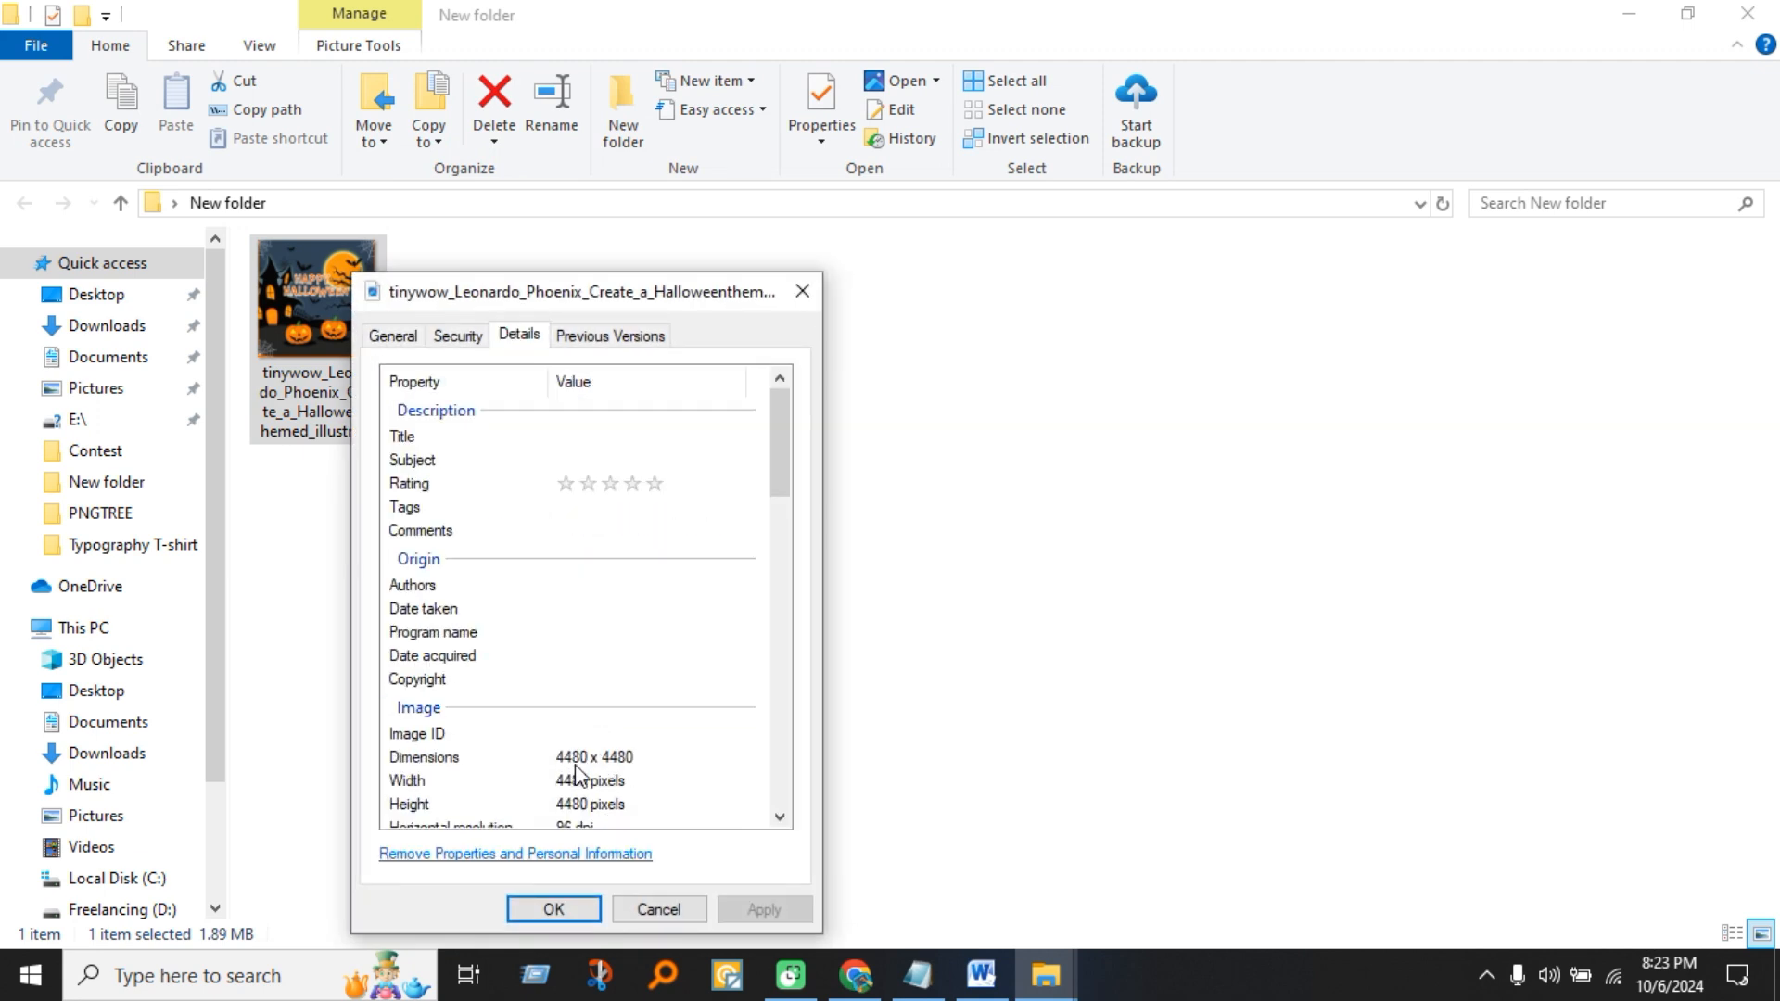
left_click(802, 291)
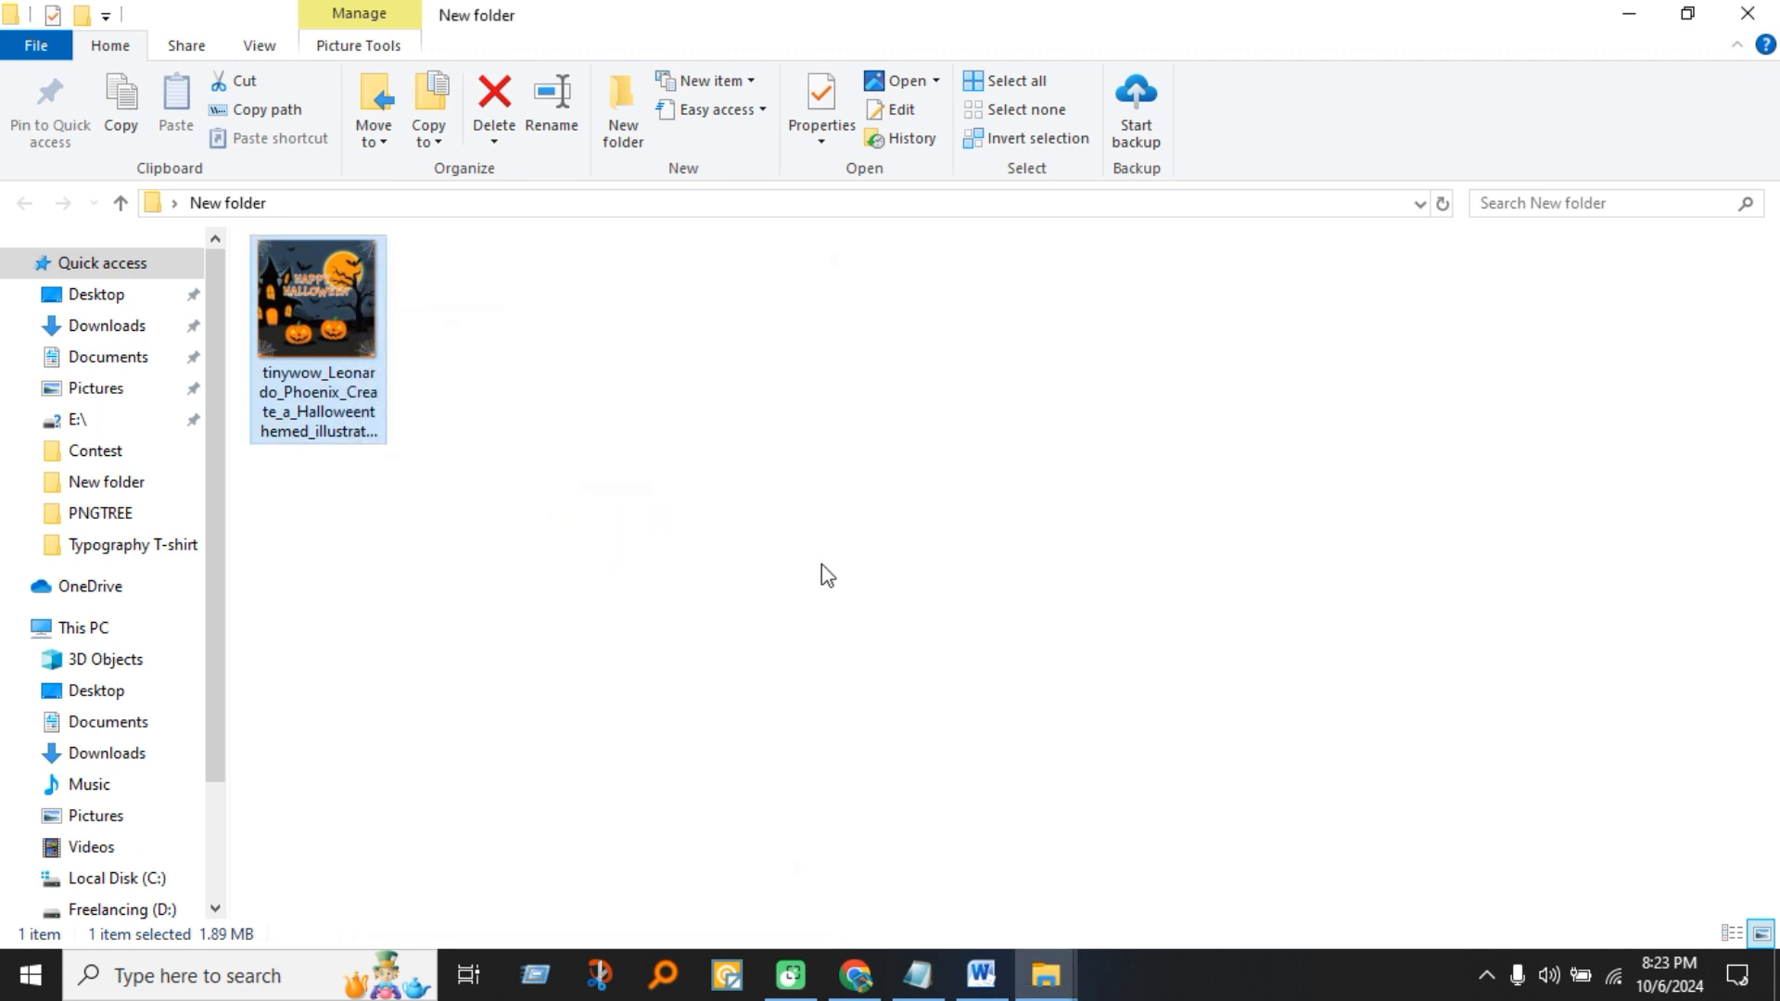
- Refresh the New folder and create a Microsoft Word document in it under the default name
right_click(754, 532)
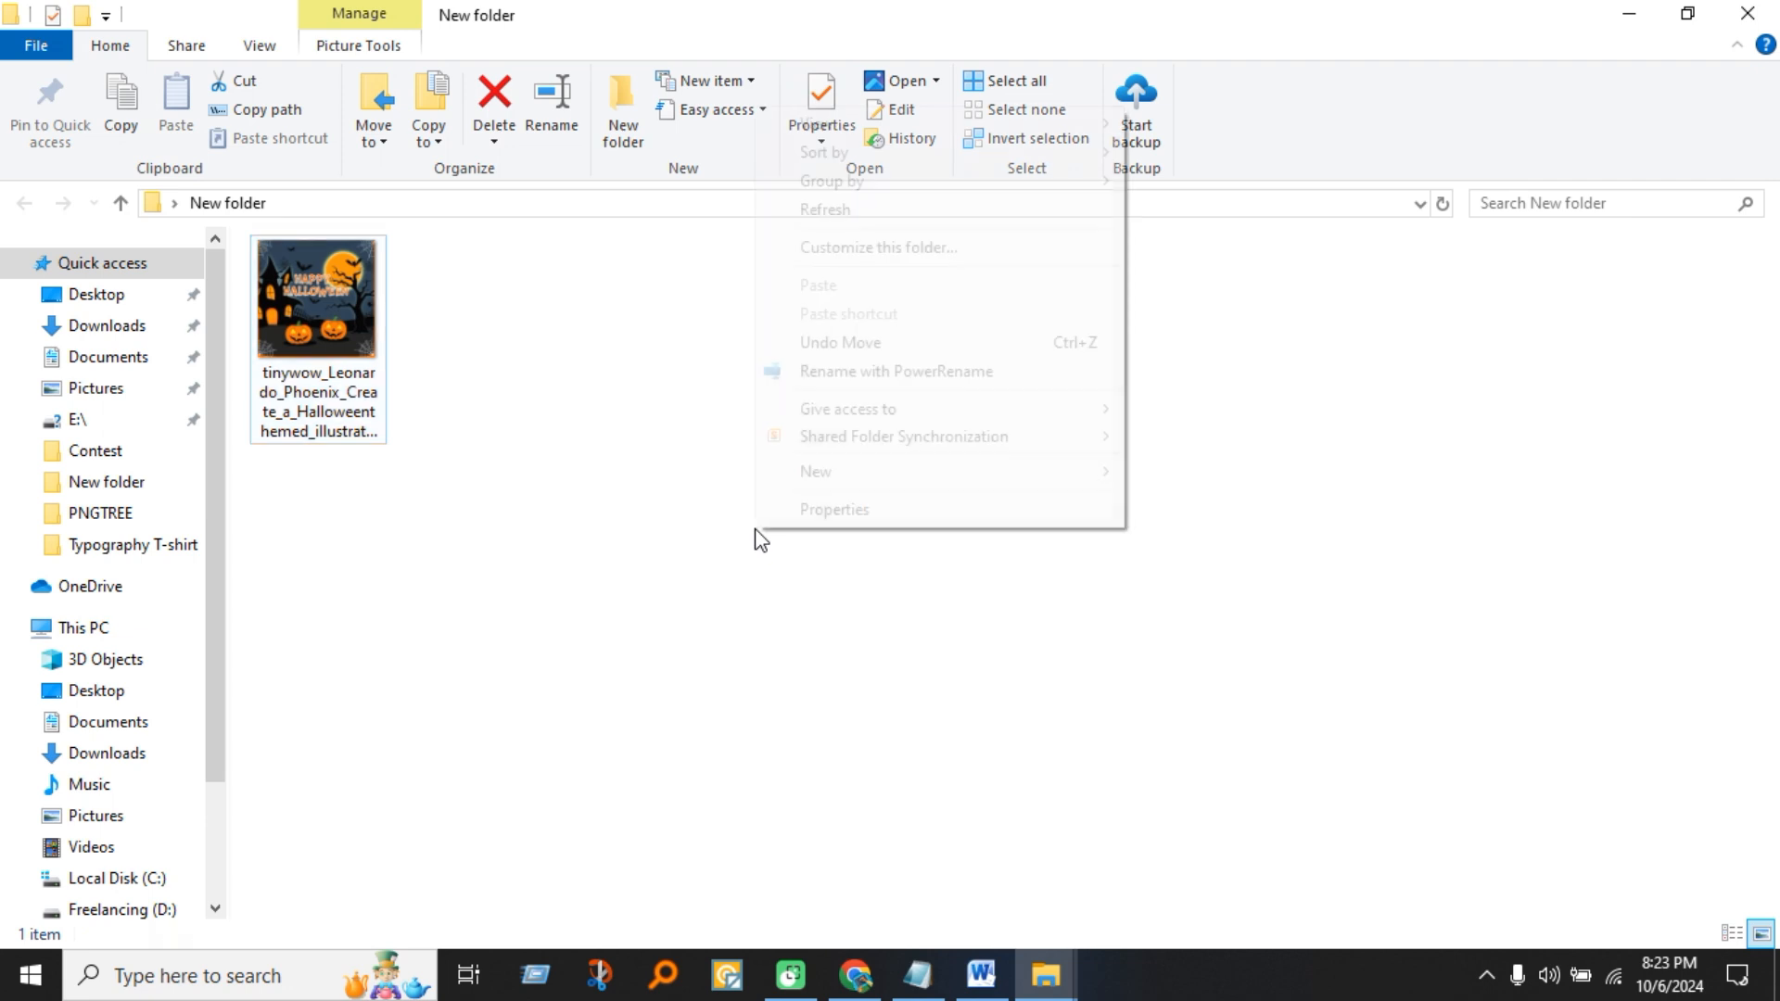
left_click(844, 210)
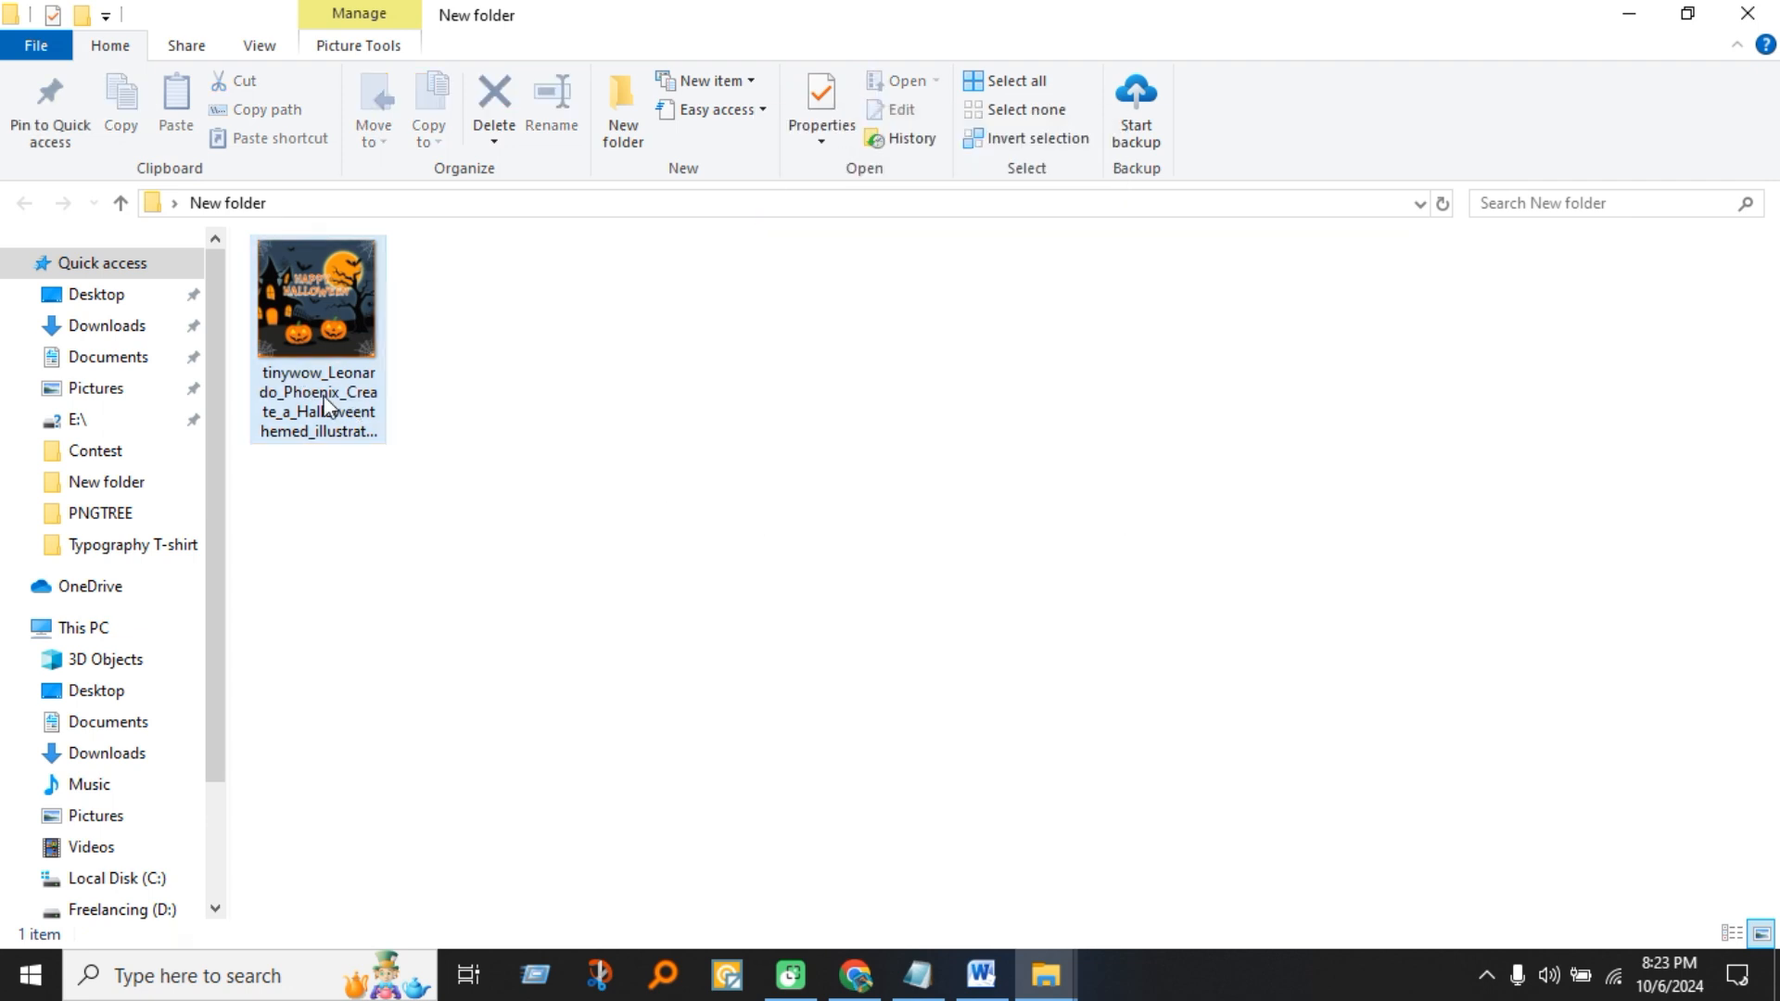
right_click(602, 487)
mouse_move(723, 849)
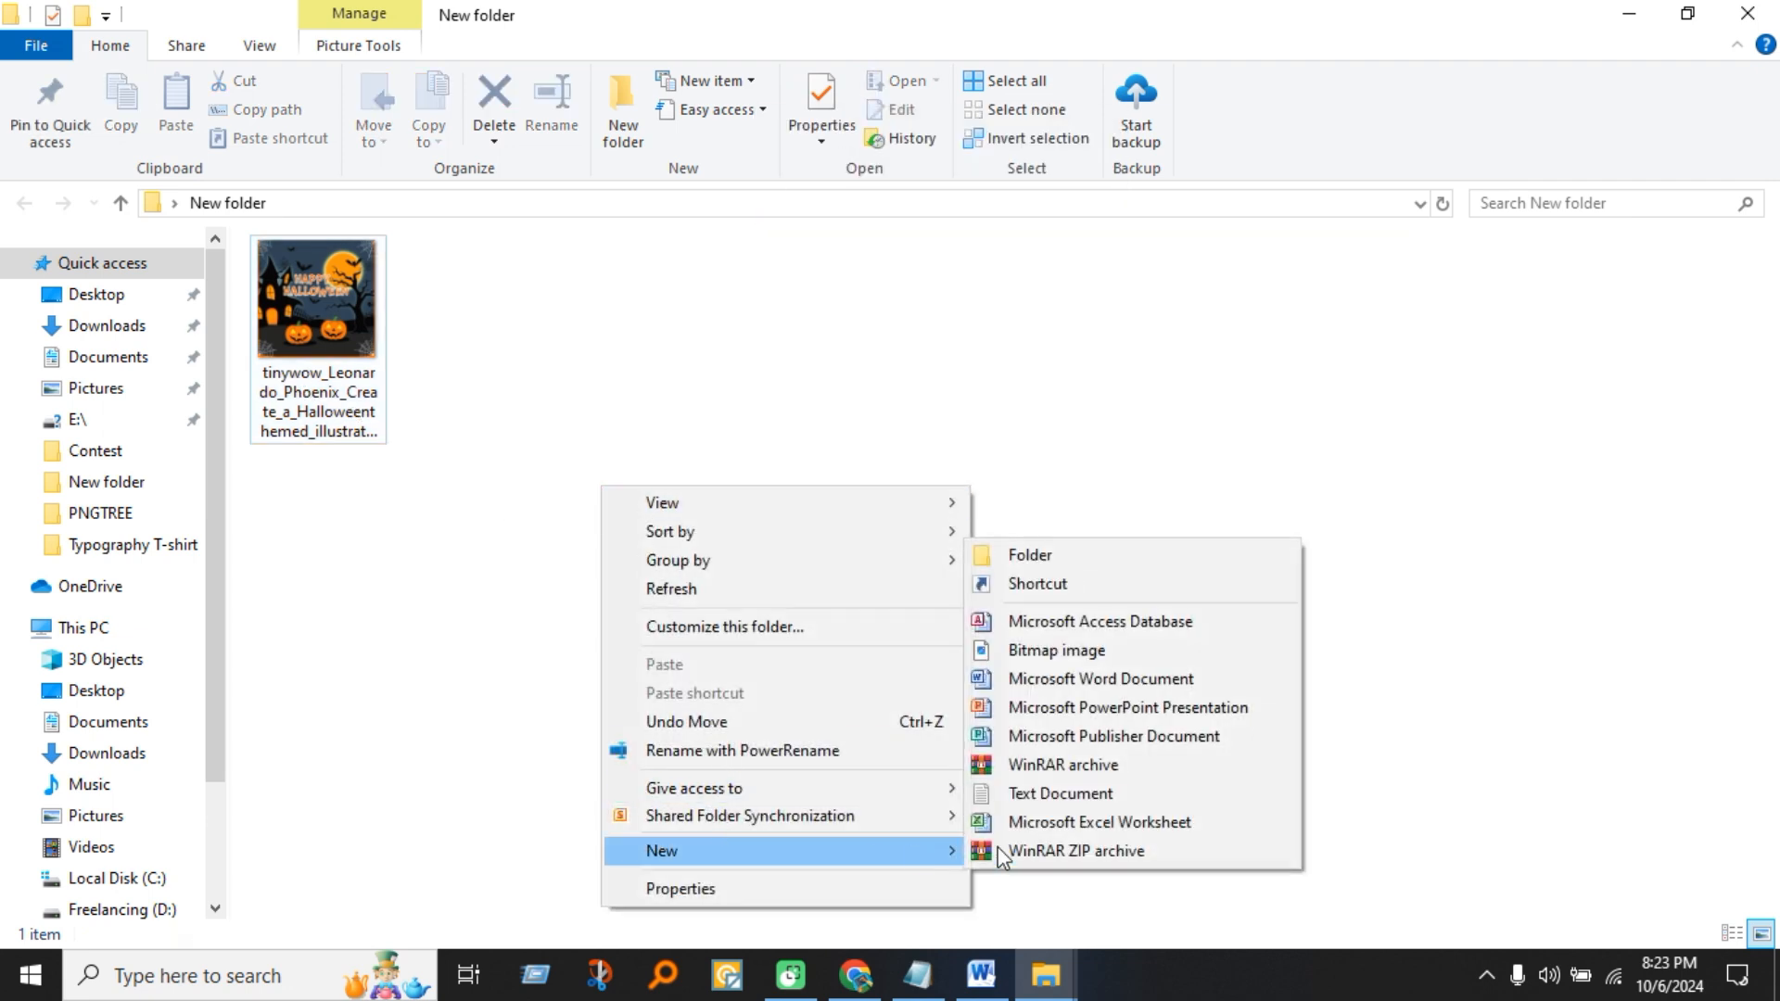
left_click(1040, 685)
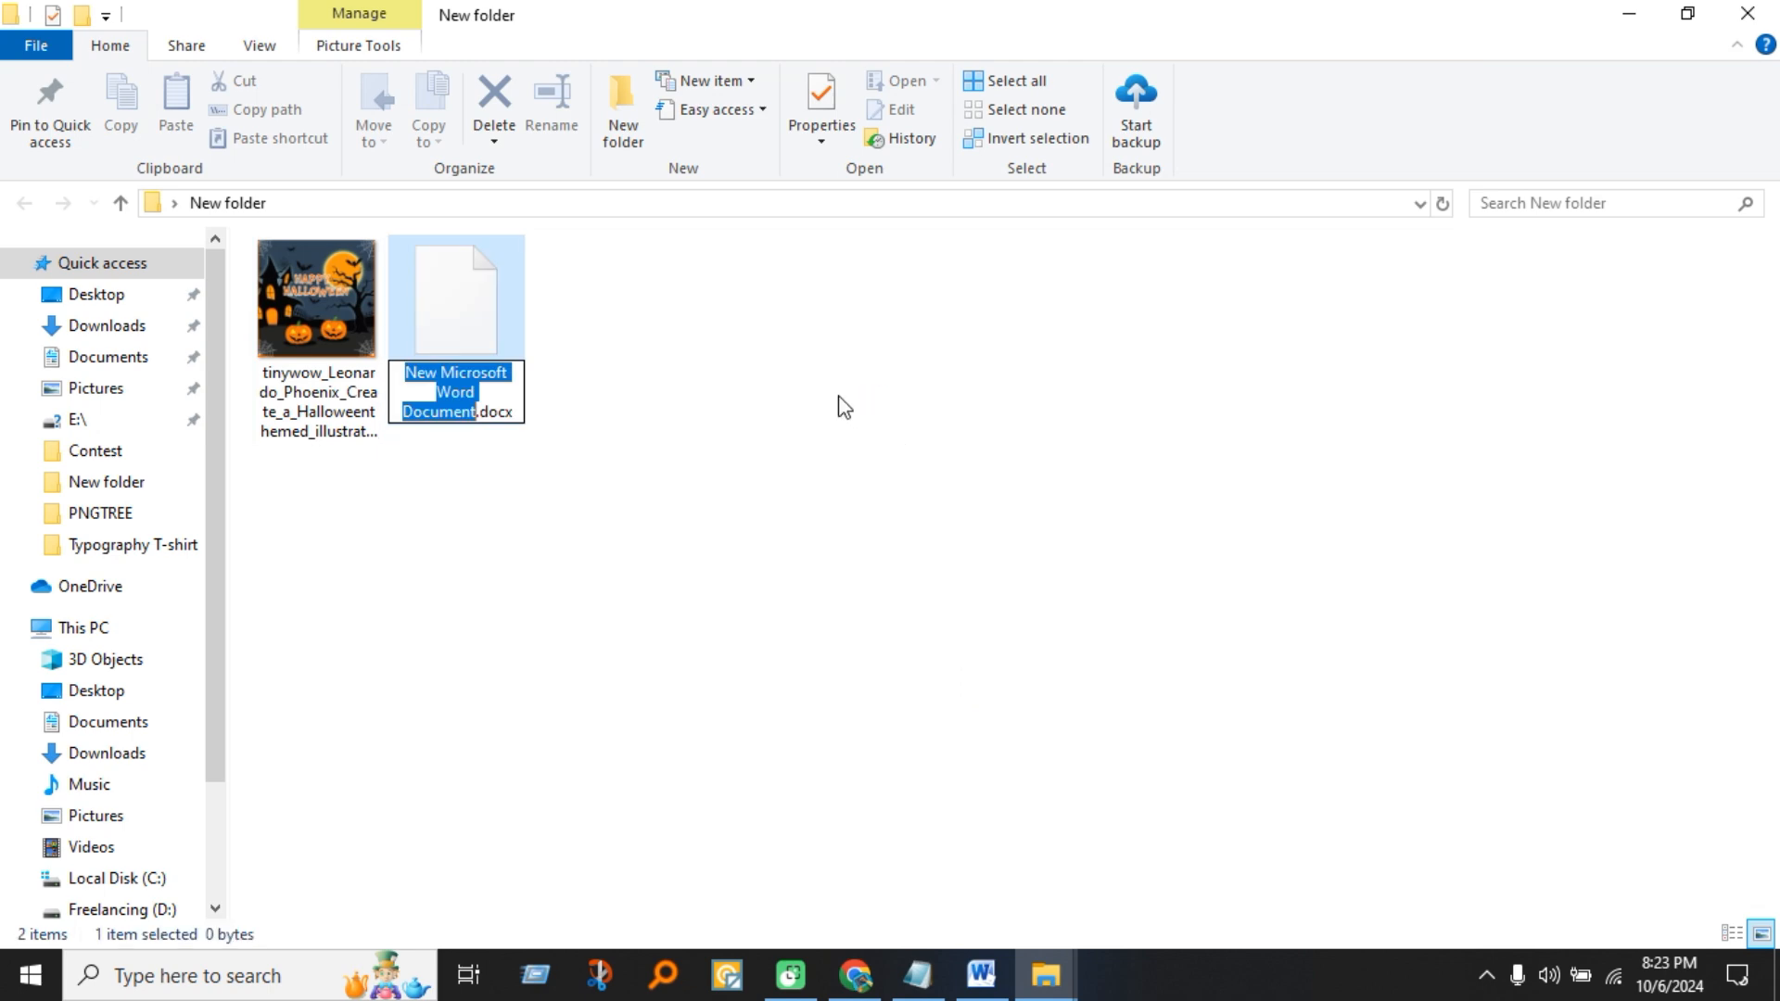
key("Return")
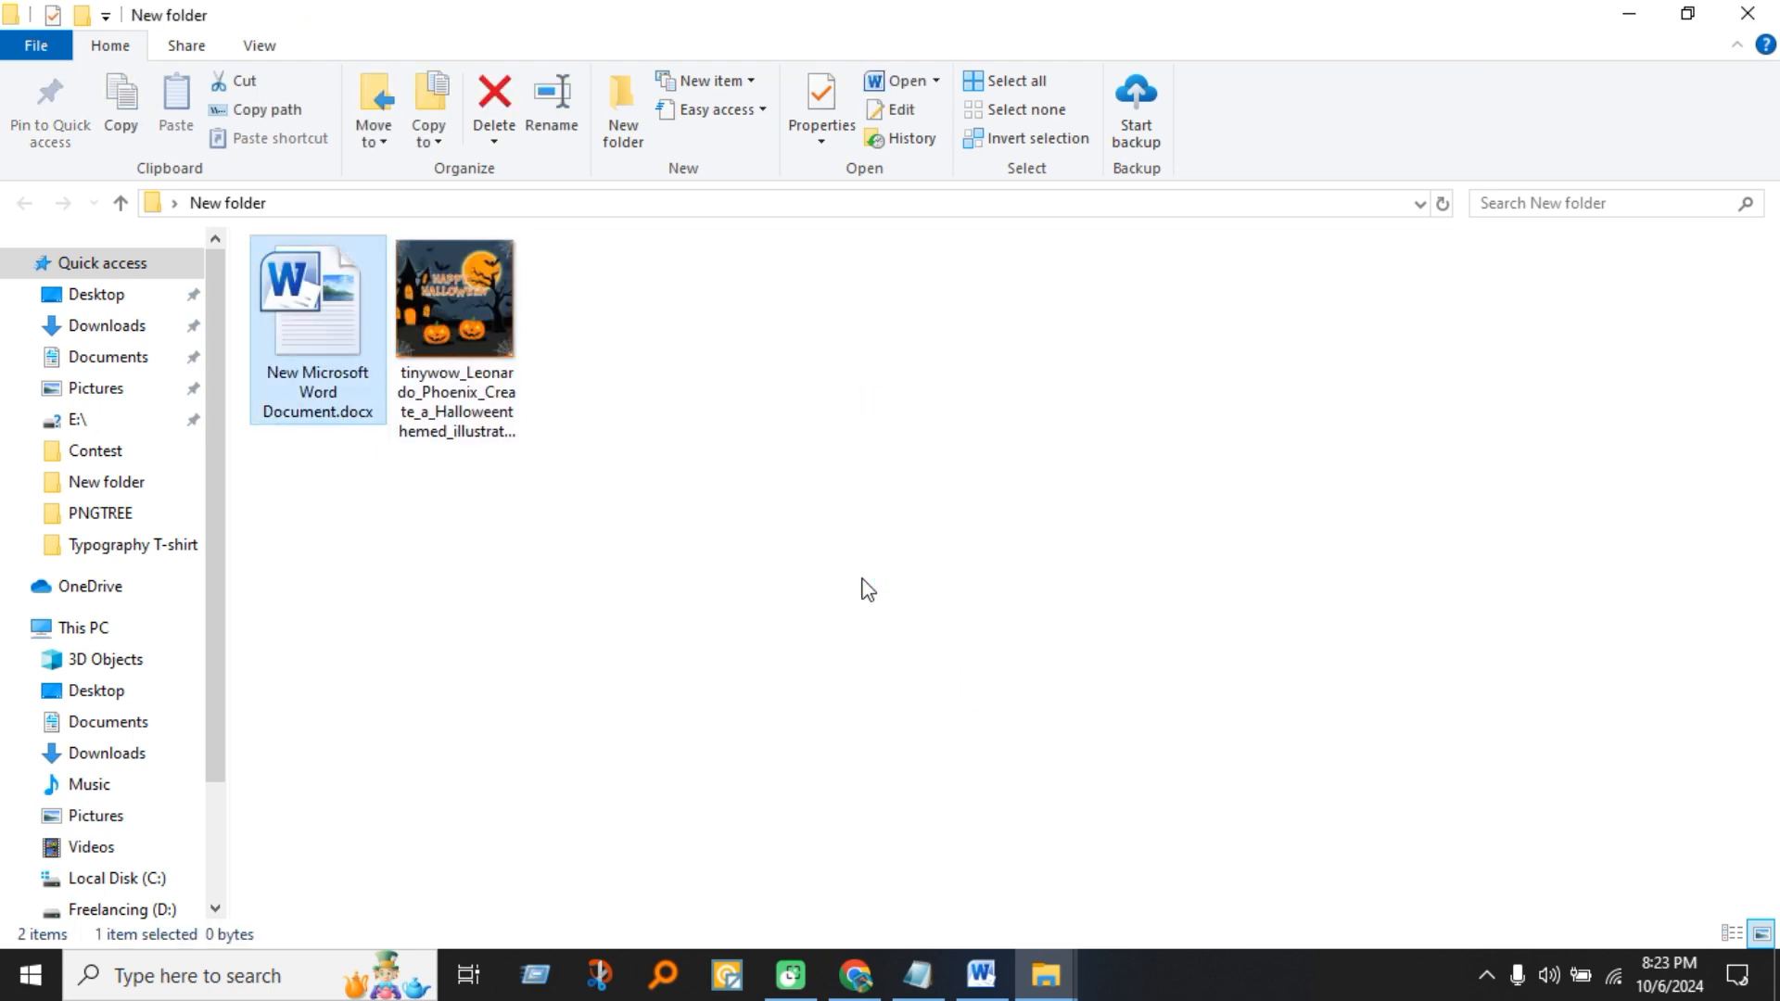
left_click(943, 19)
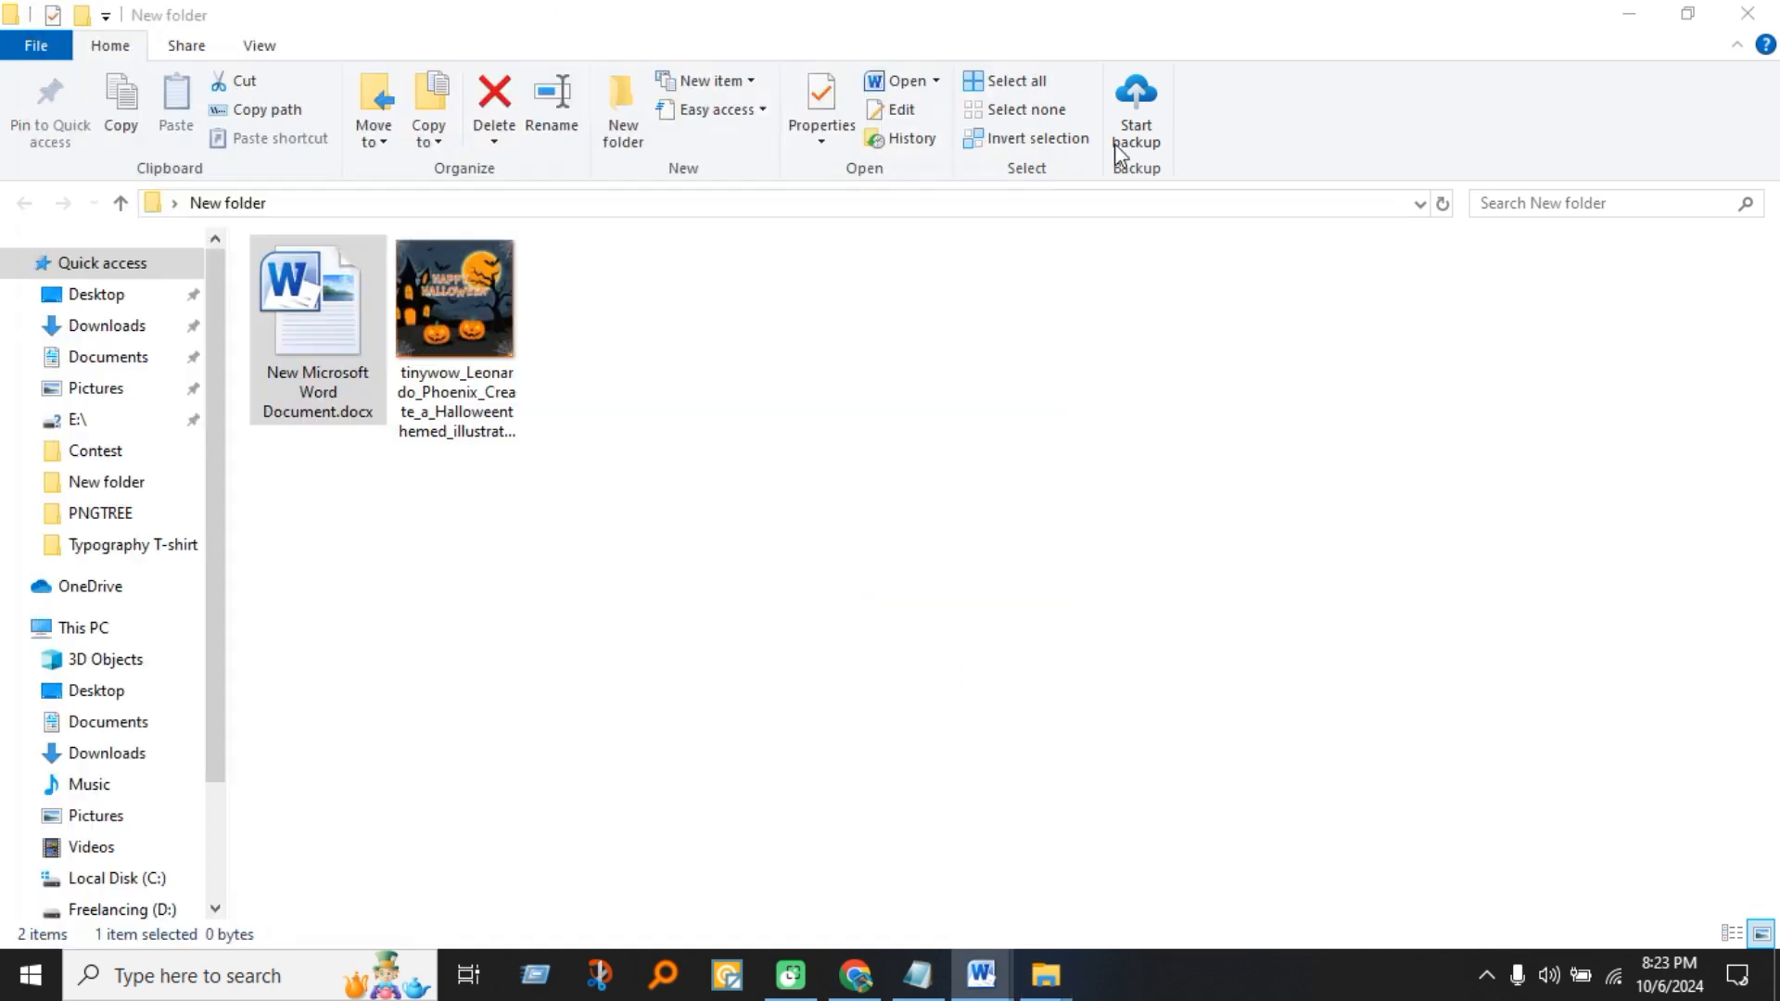
- Copy the upscaled Halloween image from the New folder and paste it into the message field of the open ChatGPT conversation in Chrome
left_click(868, 989)
left_click(496, 20)
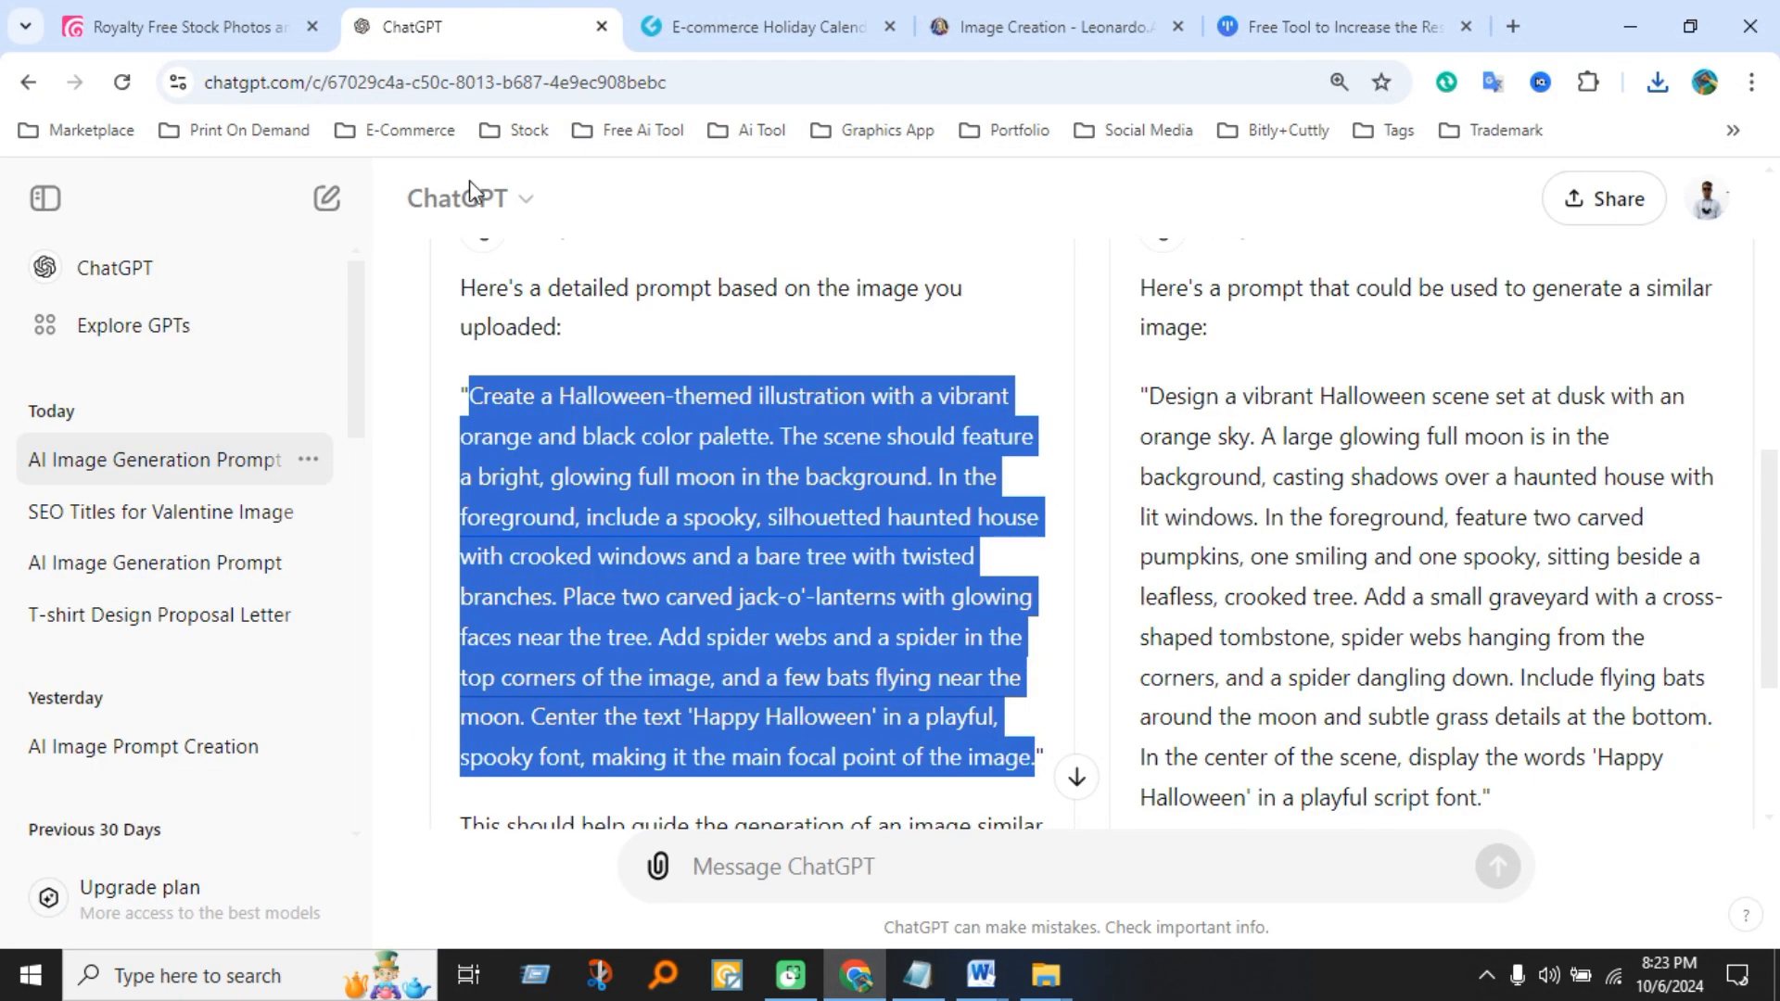
left_click(916, 848)
scroll(931, 788, "down", 4)
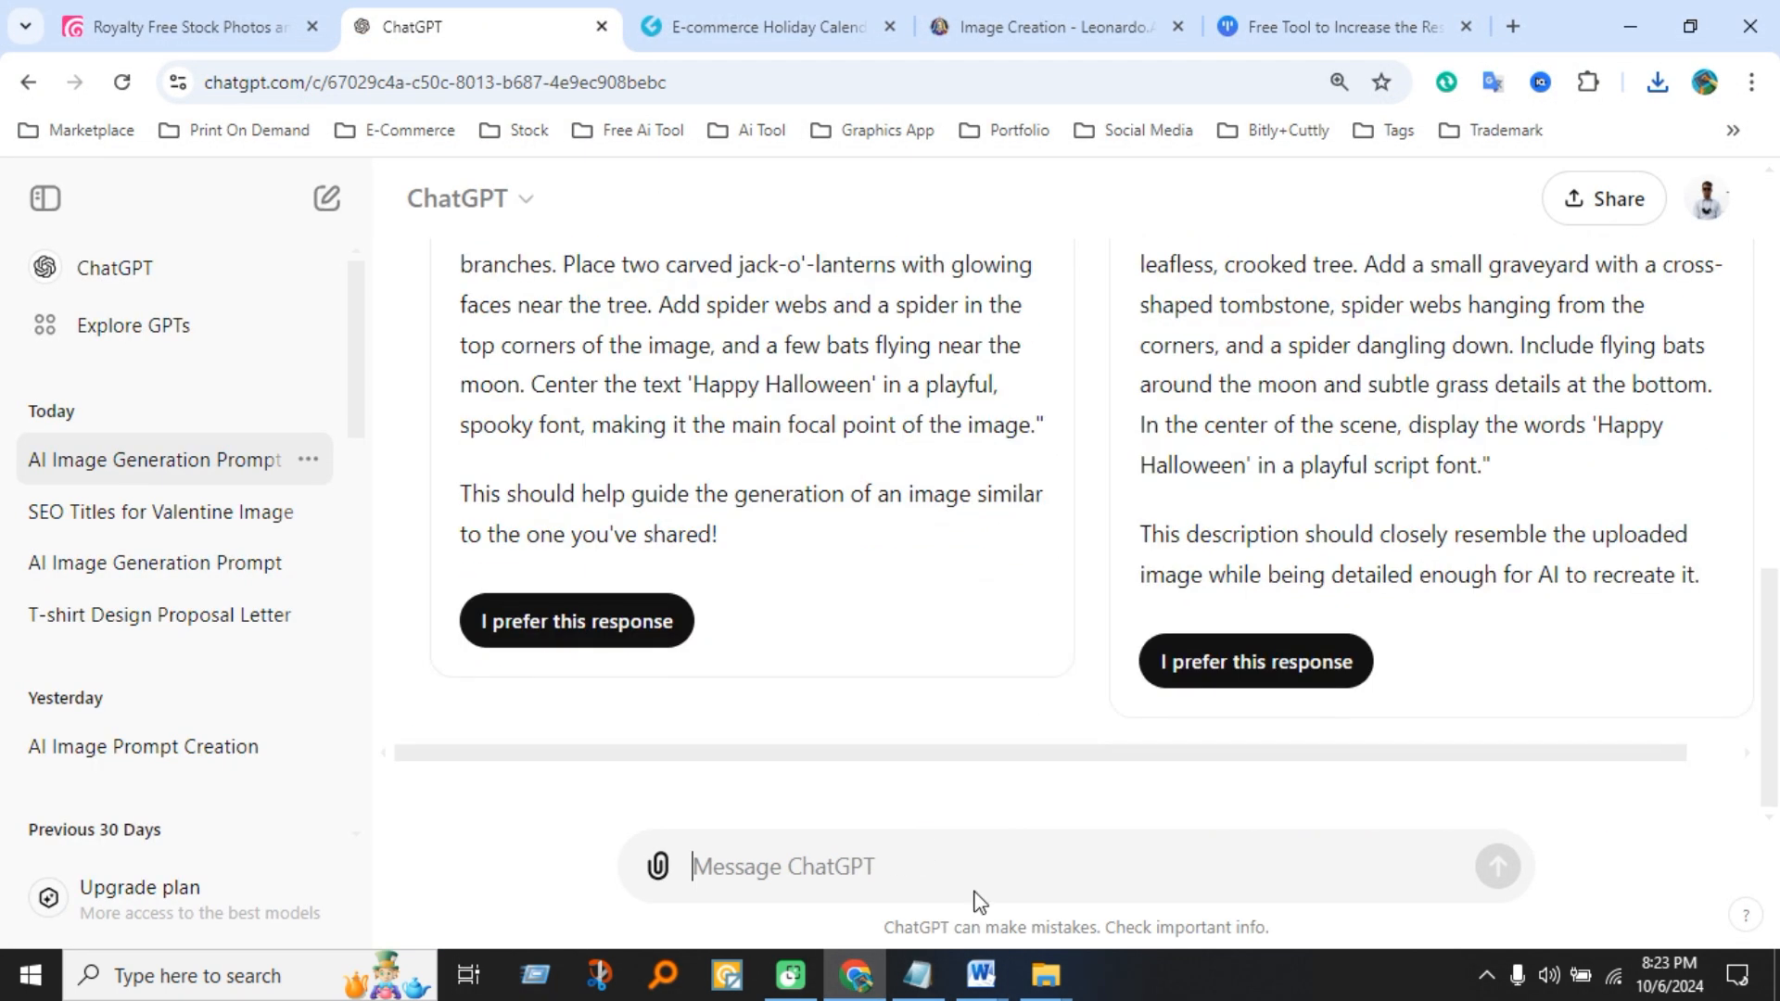
mouse_move(1046, 976)
left_click(1120, 885)
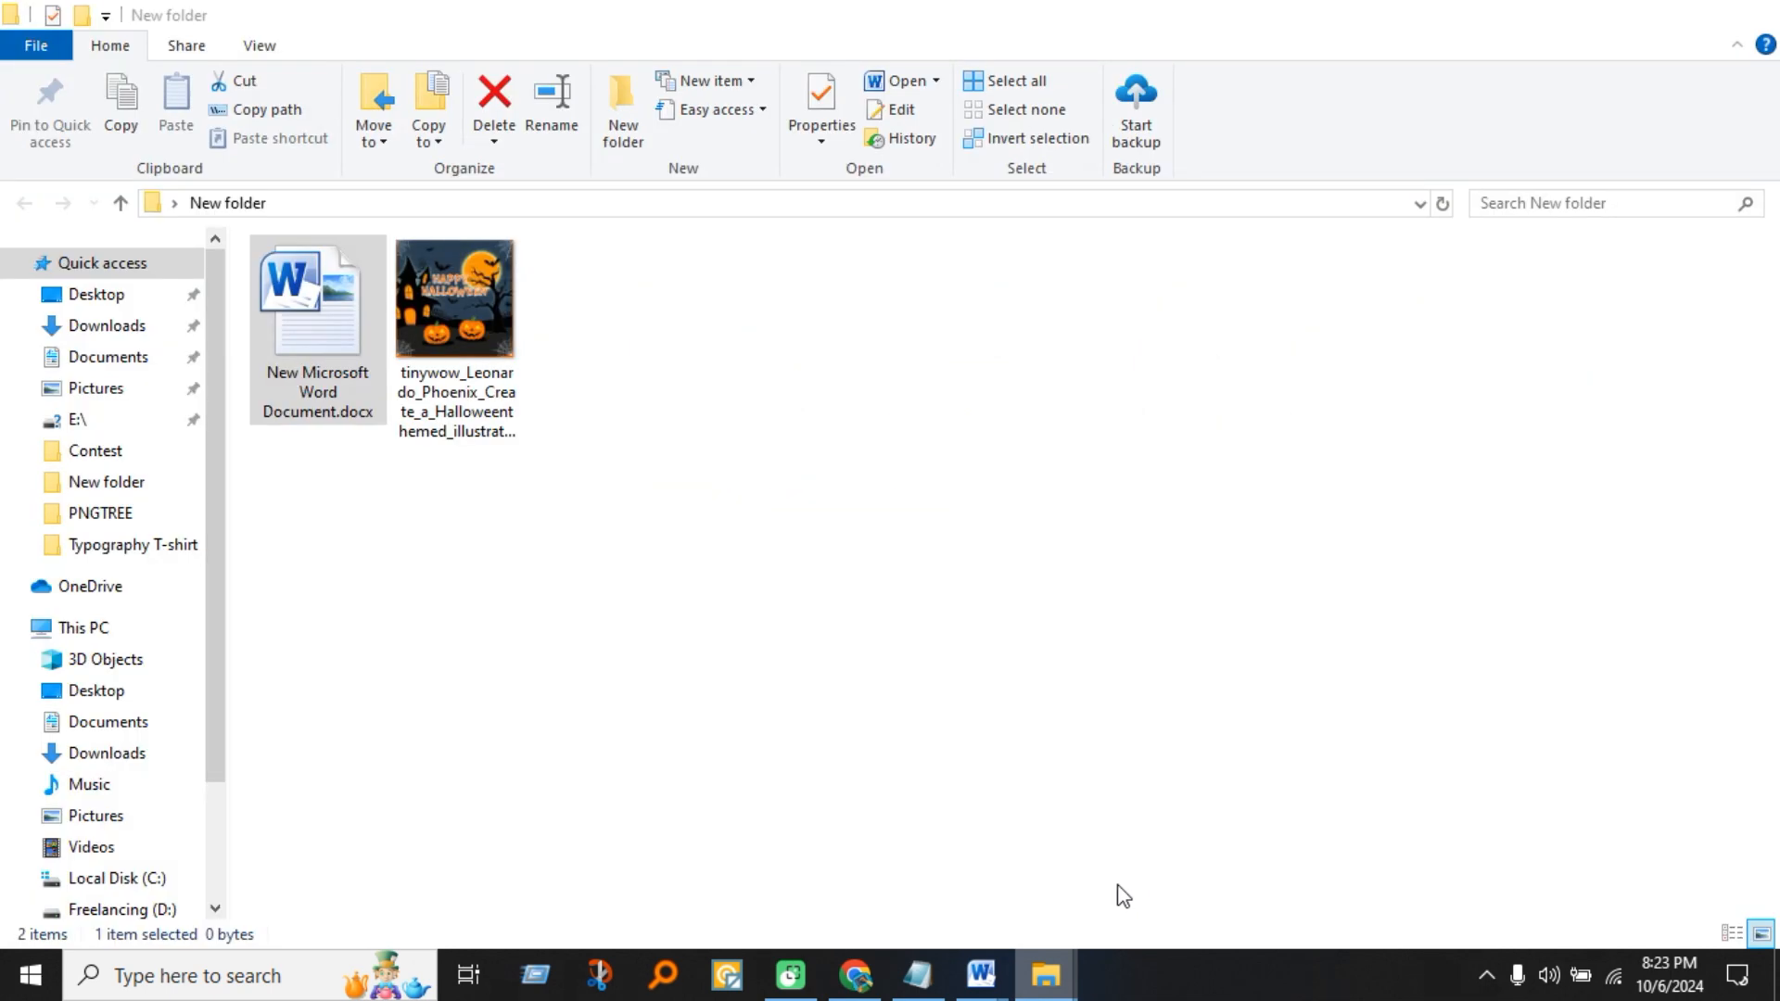
left_click(465, 366)
right_click(464, 366)
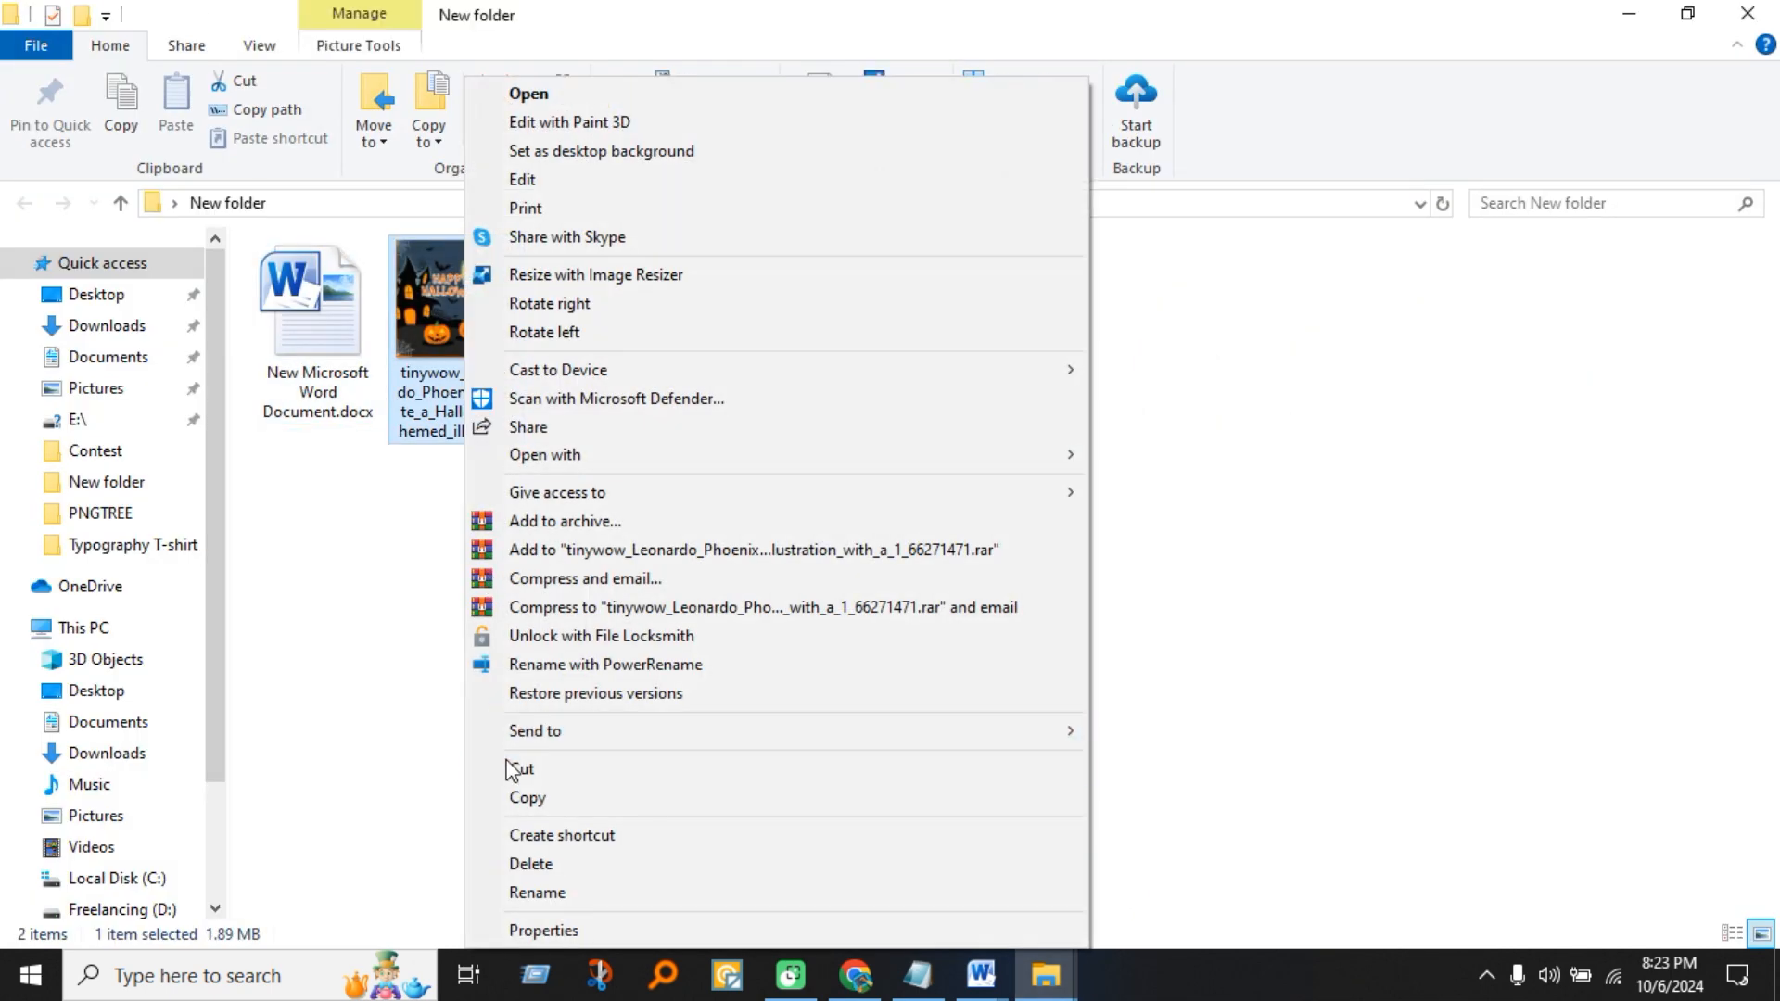
left_click(524, 797)
left_click(853, 974)
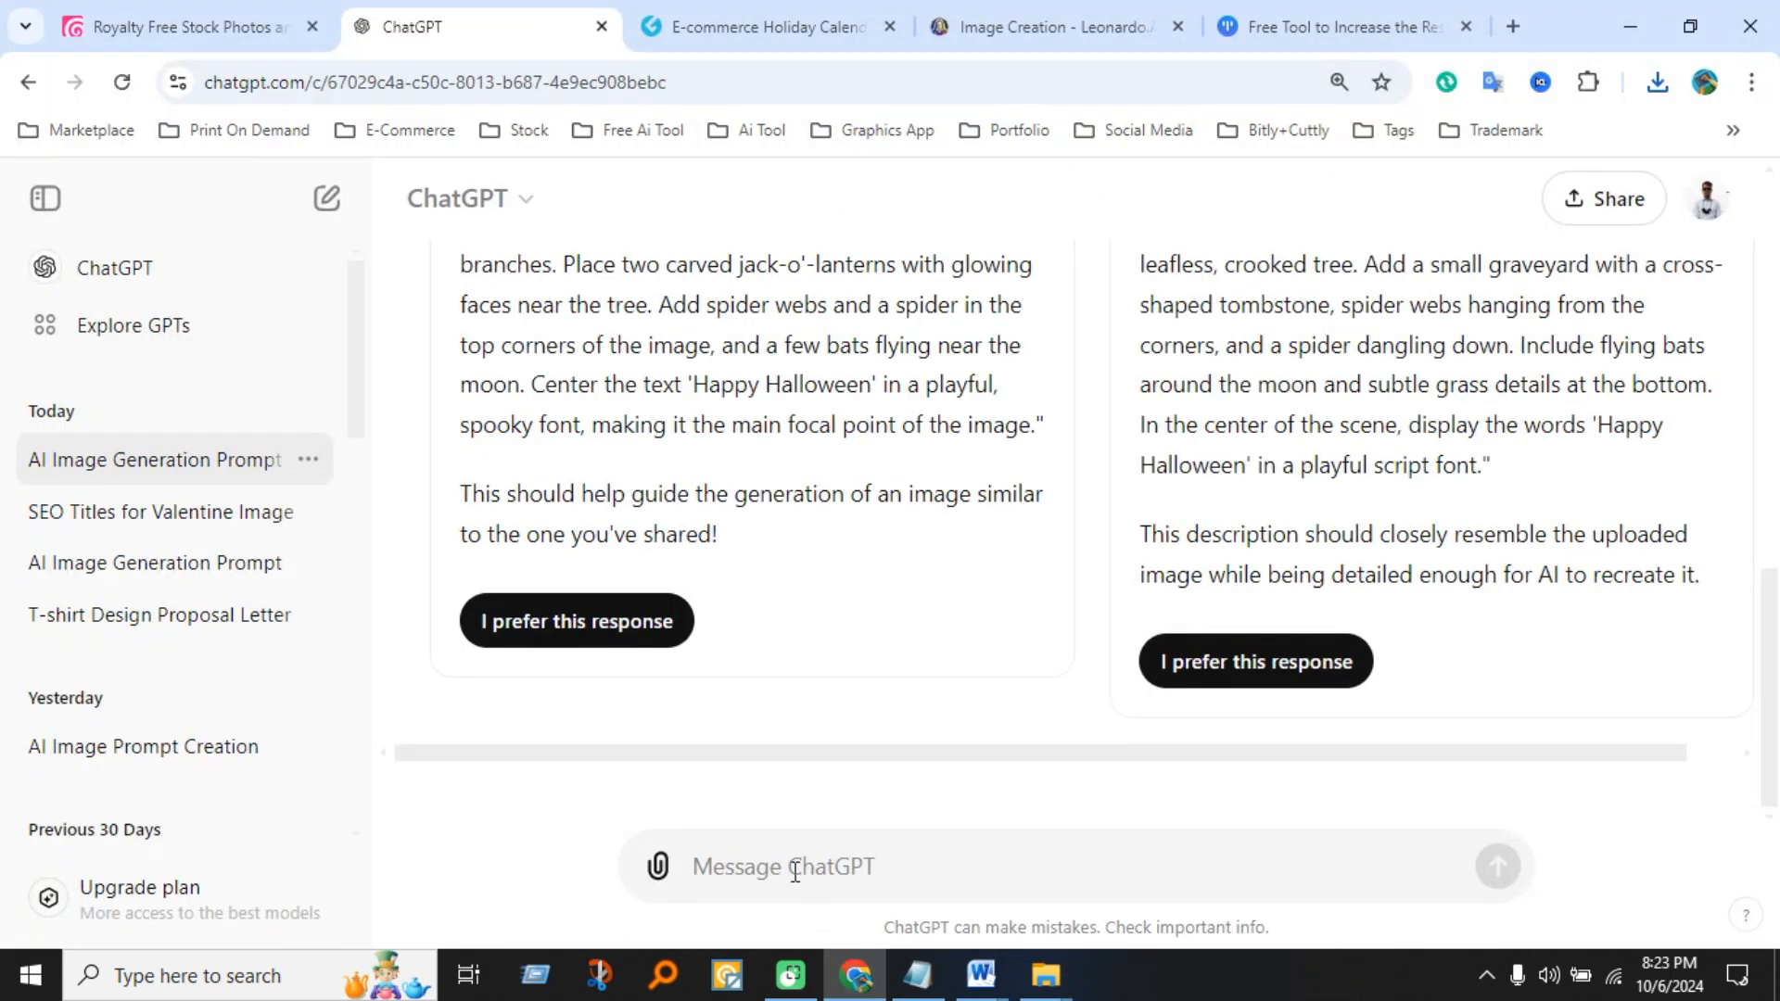
key("ctrl+v")
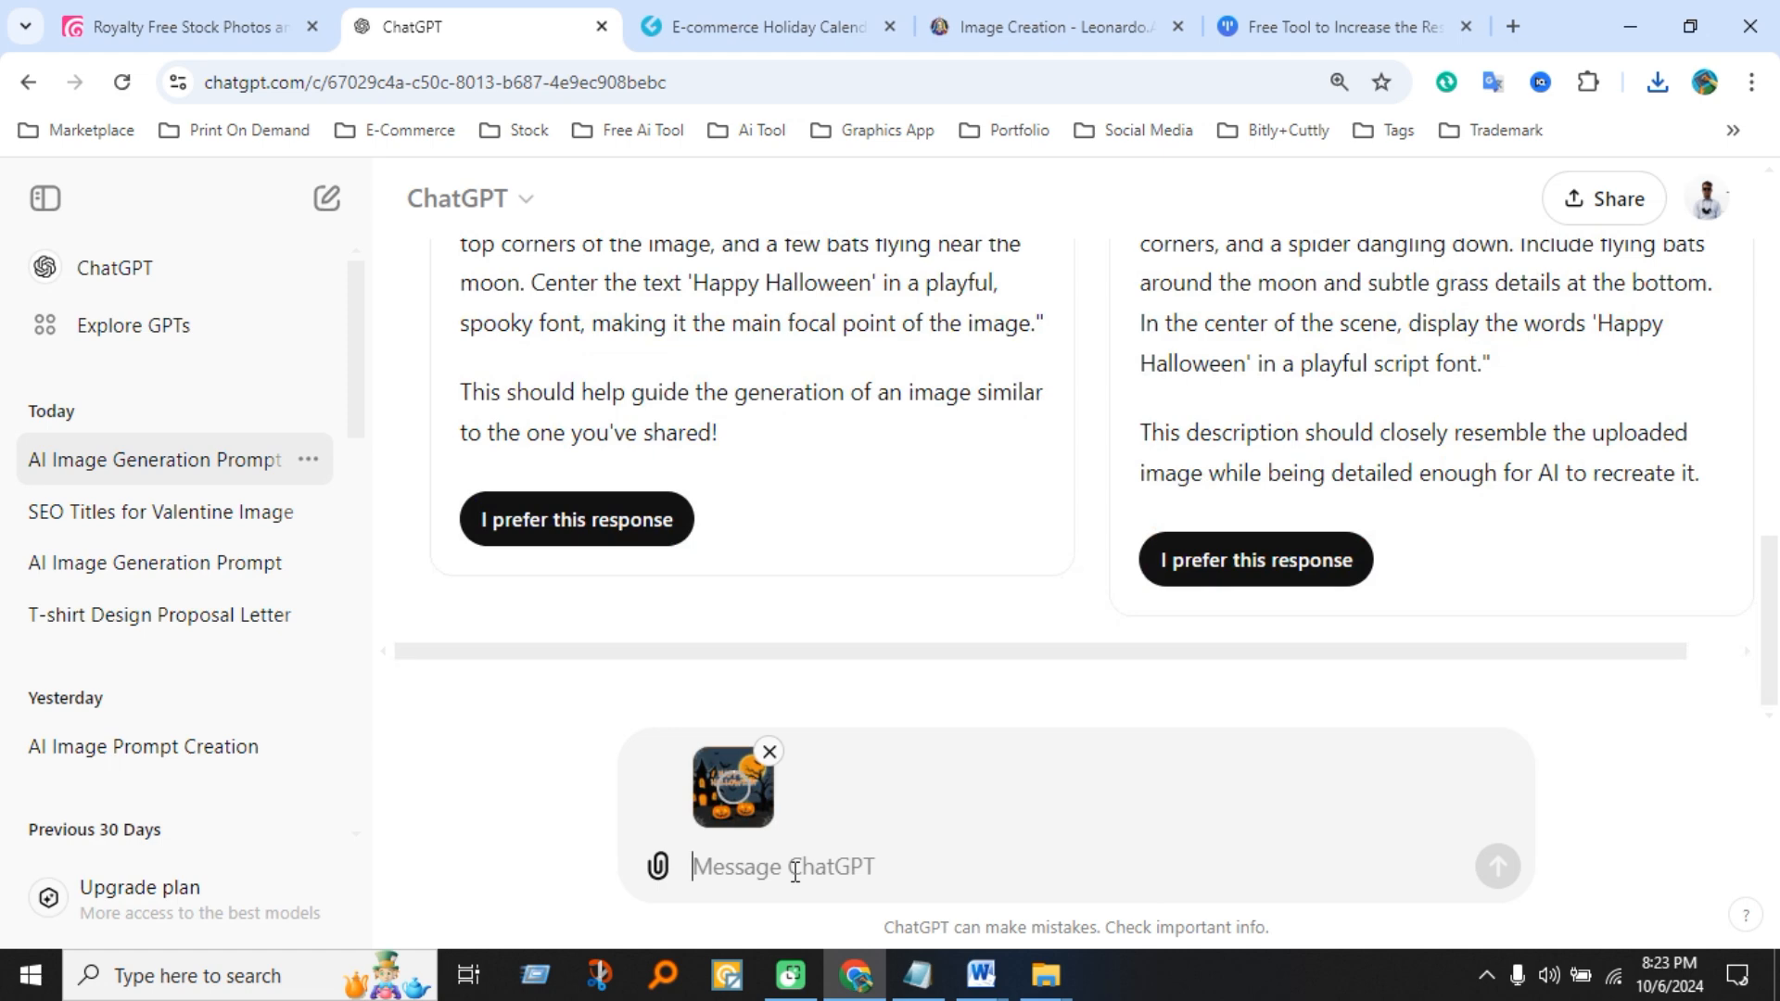
- Switch to Title,Description.txt in Notepad and copy the request for 10 SEO sentence-based titles, through "about this image"
left_click(917, 973)
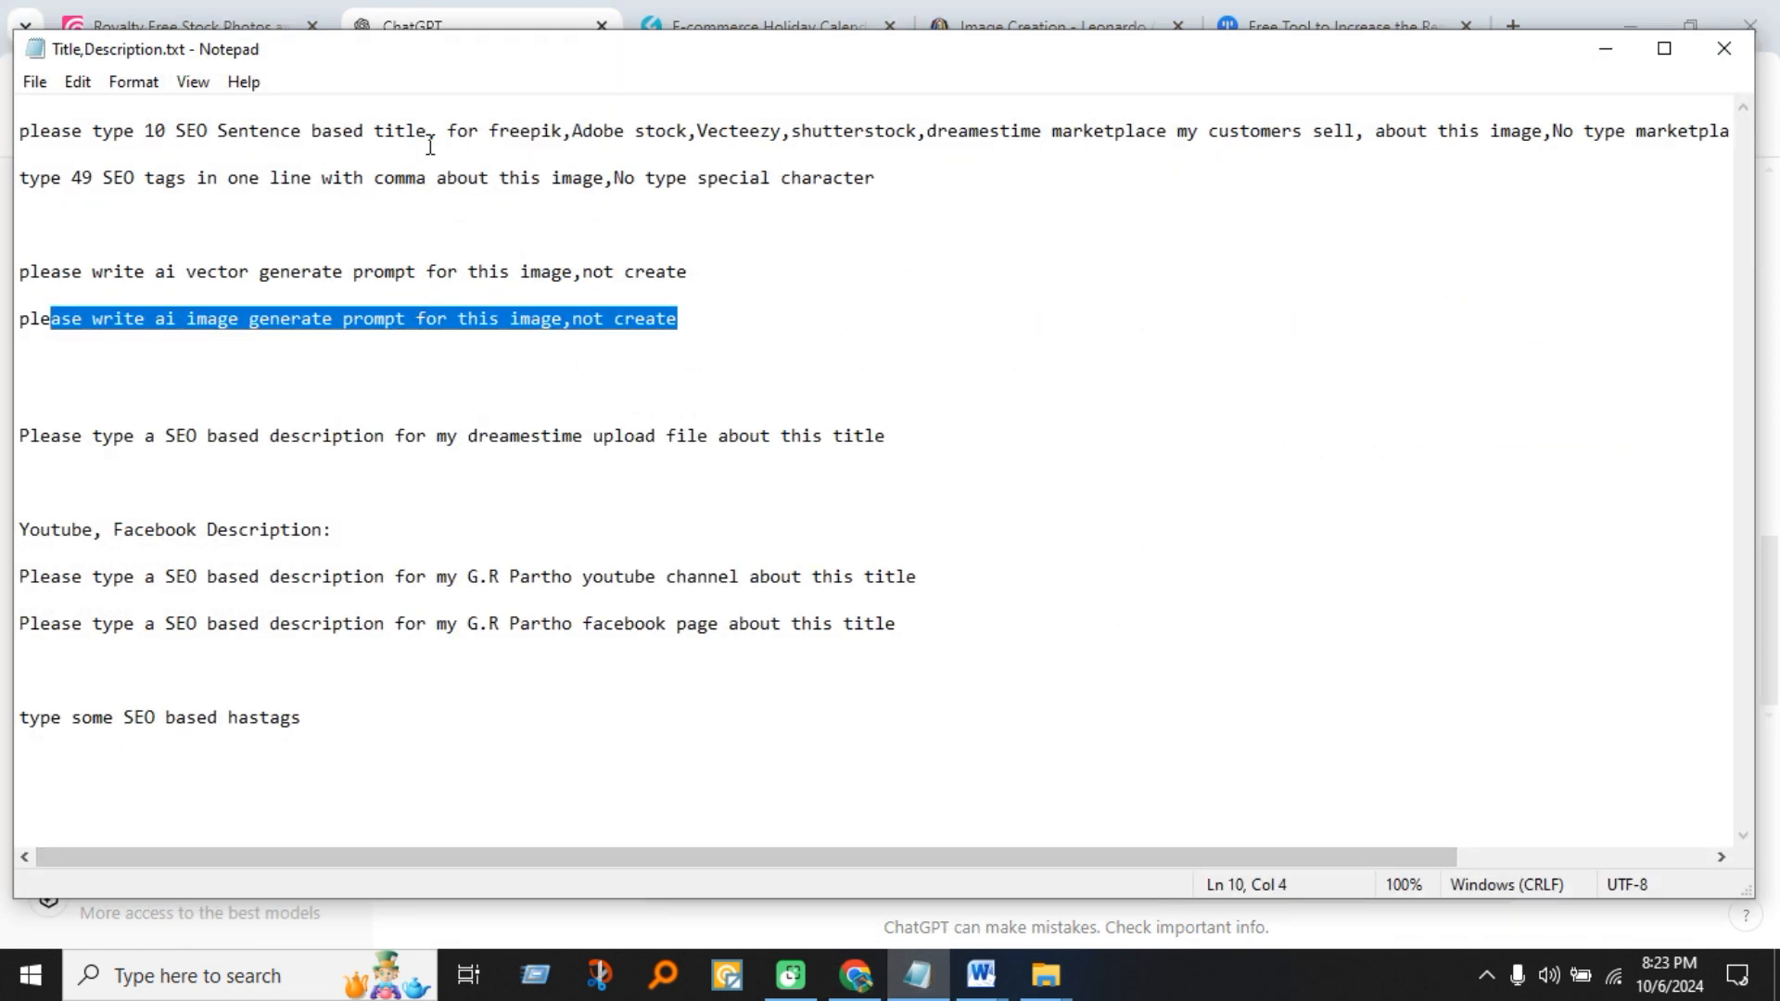
left_click_drag(20, 136, 1544, 136)
key("ctrl+c")
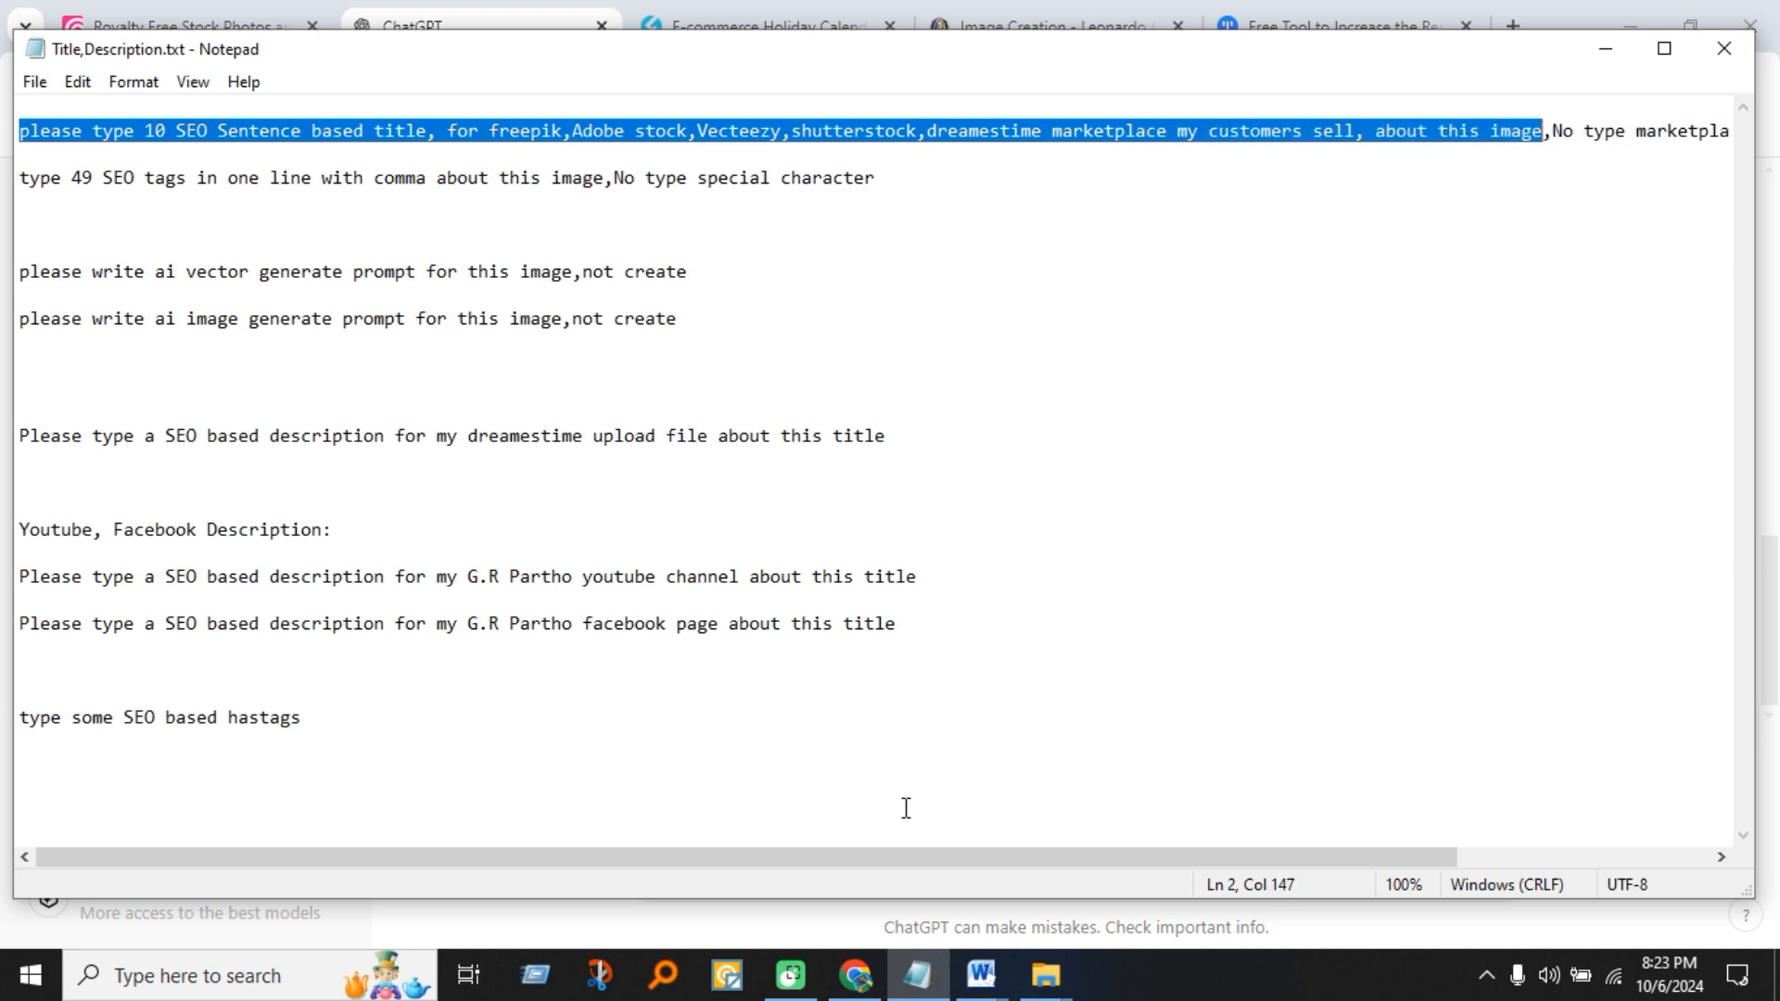
- Paste the title request into the ChatGPT message in Chrome and remove freepik, Adobe stock, Vecteezy and shutterstock, keeping only dreamestime
left_click(855, 975)
key("ctrl+v")
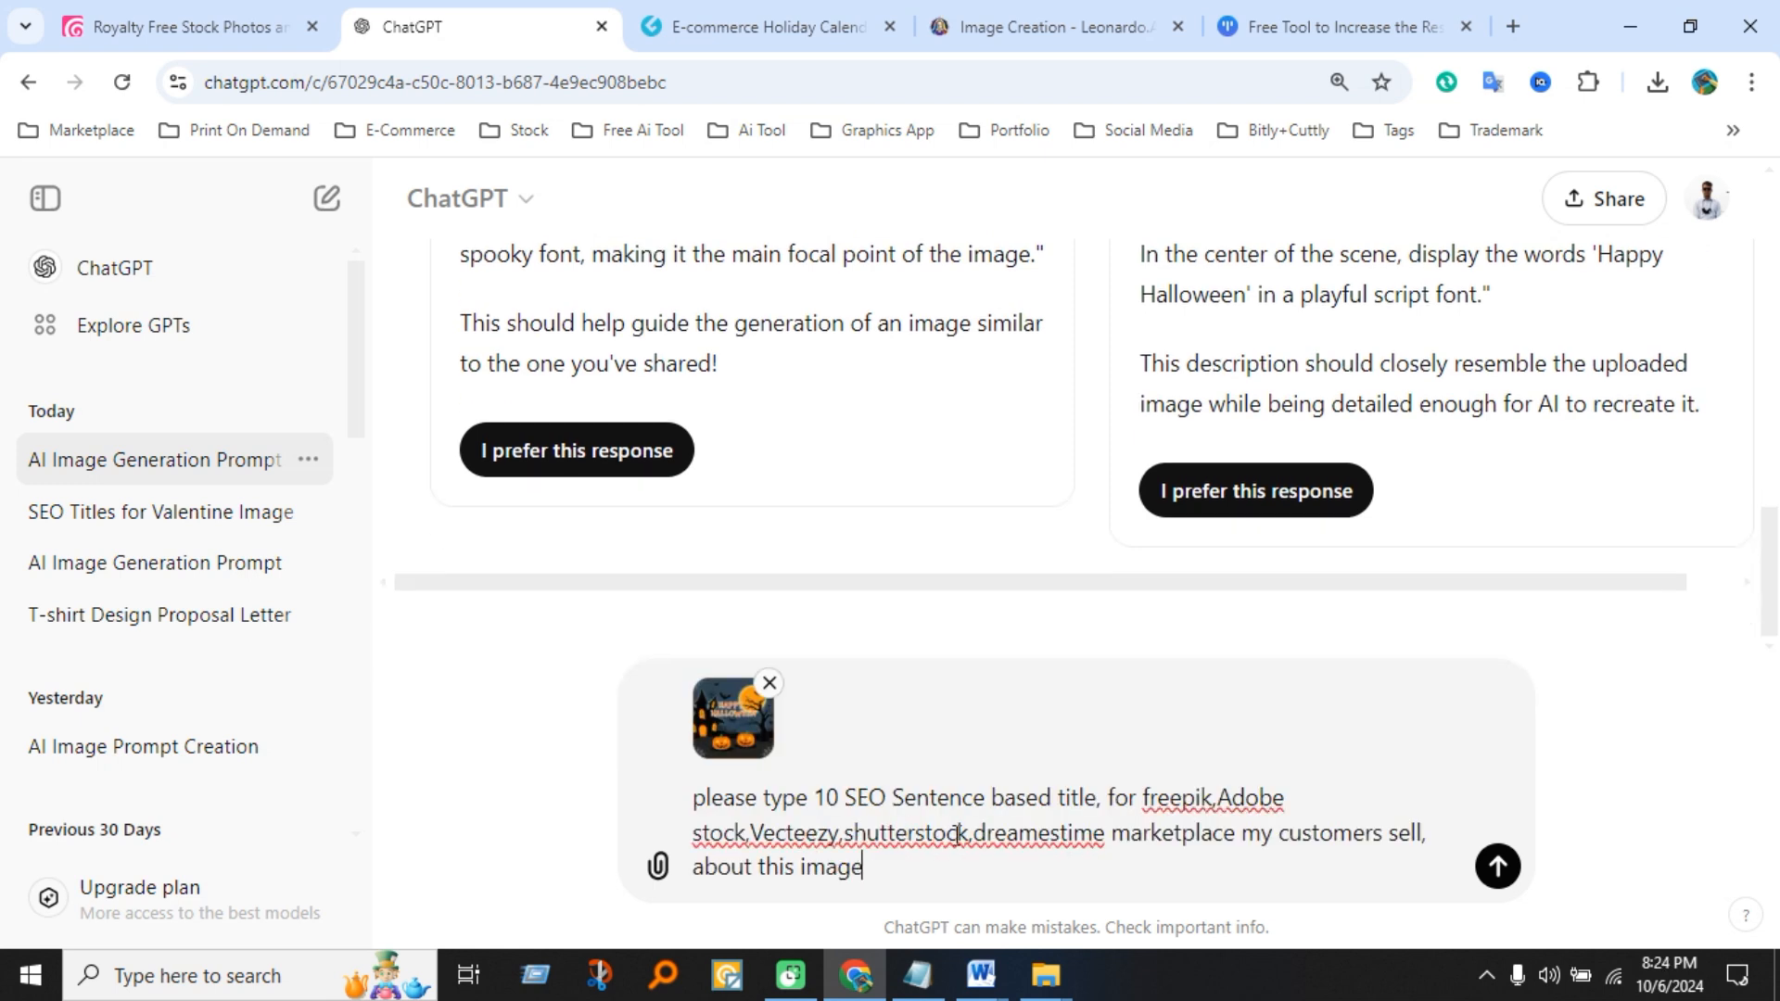
left_click_drag(974, 833, 1144, 777)
key("BackSpace")
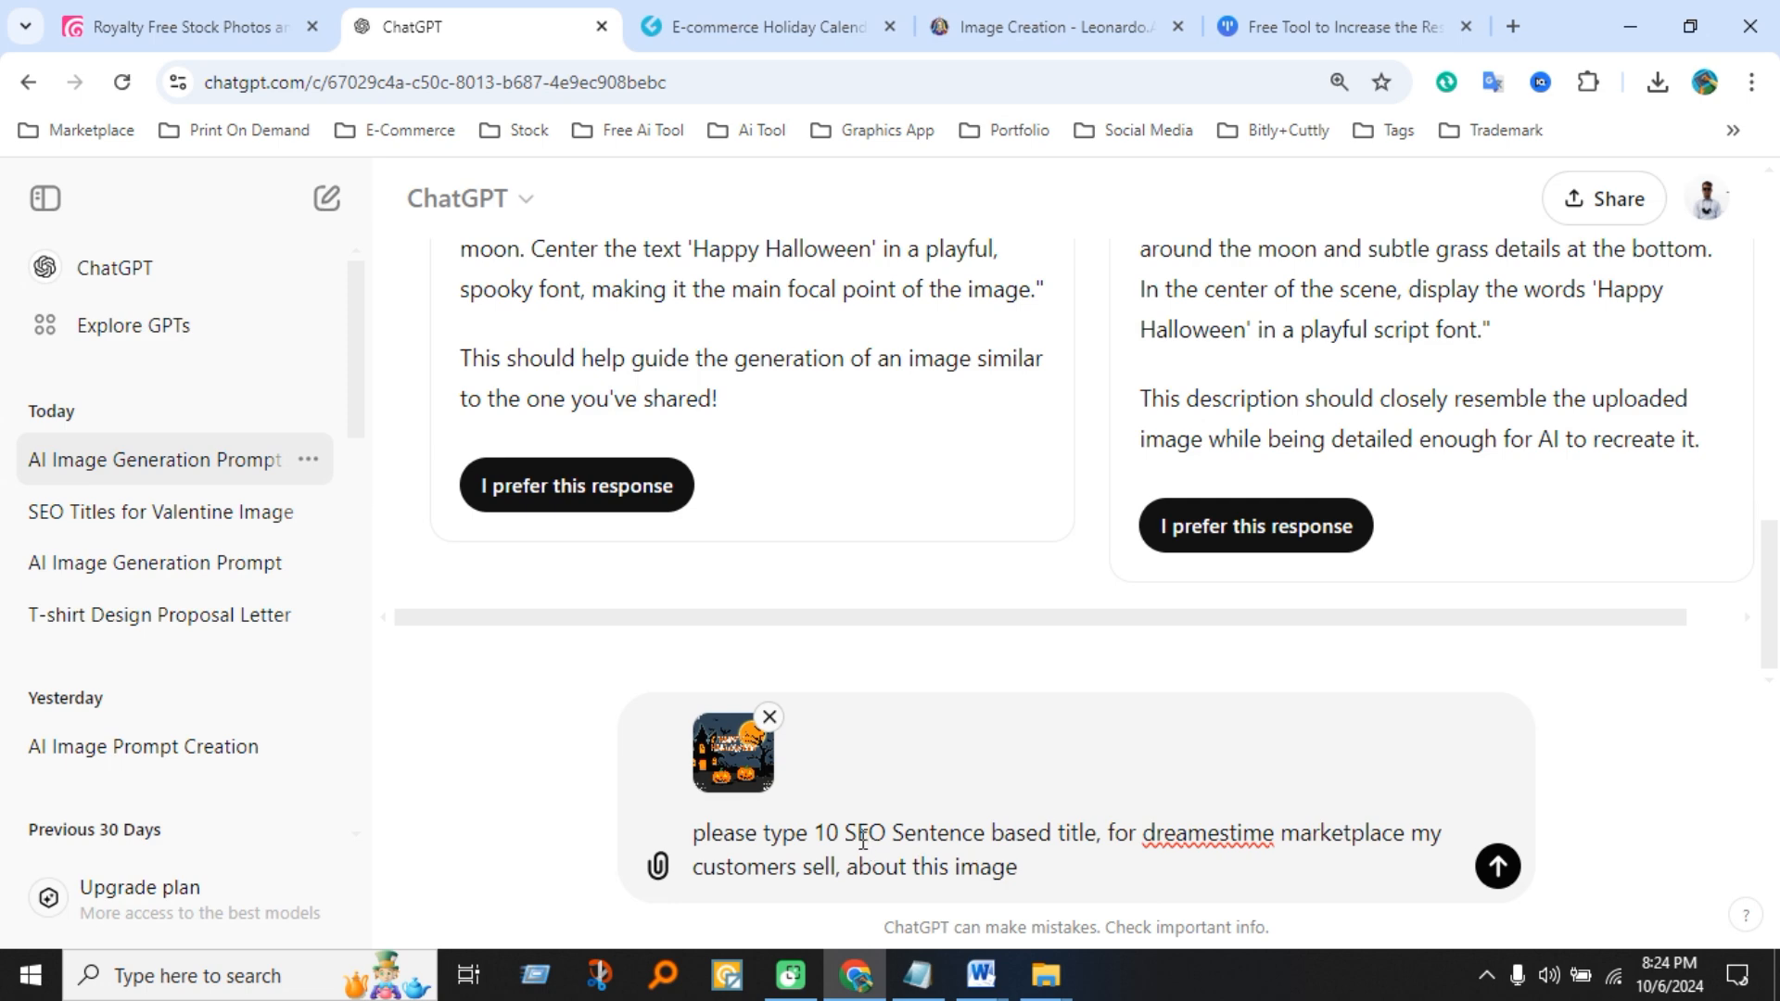
- Change the number of requested SEO titles to 5 and send the message with the attached Halloween image
key("ctrl+a")
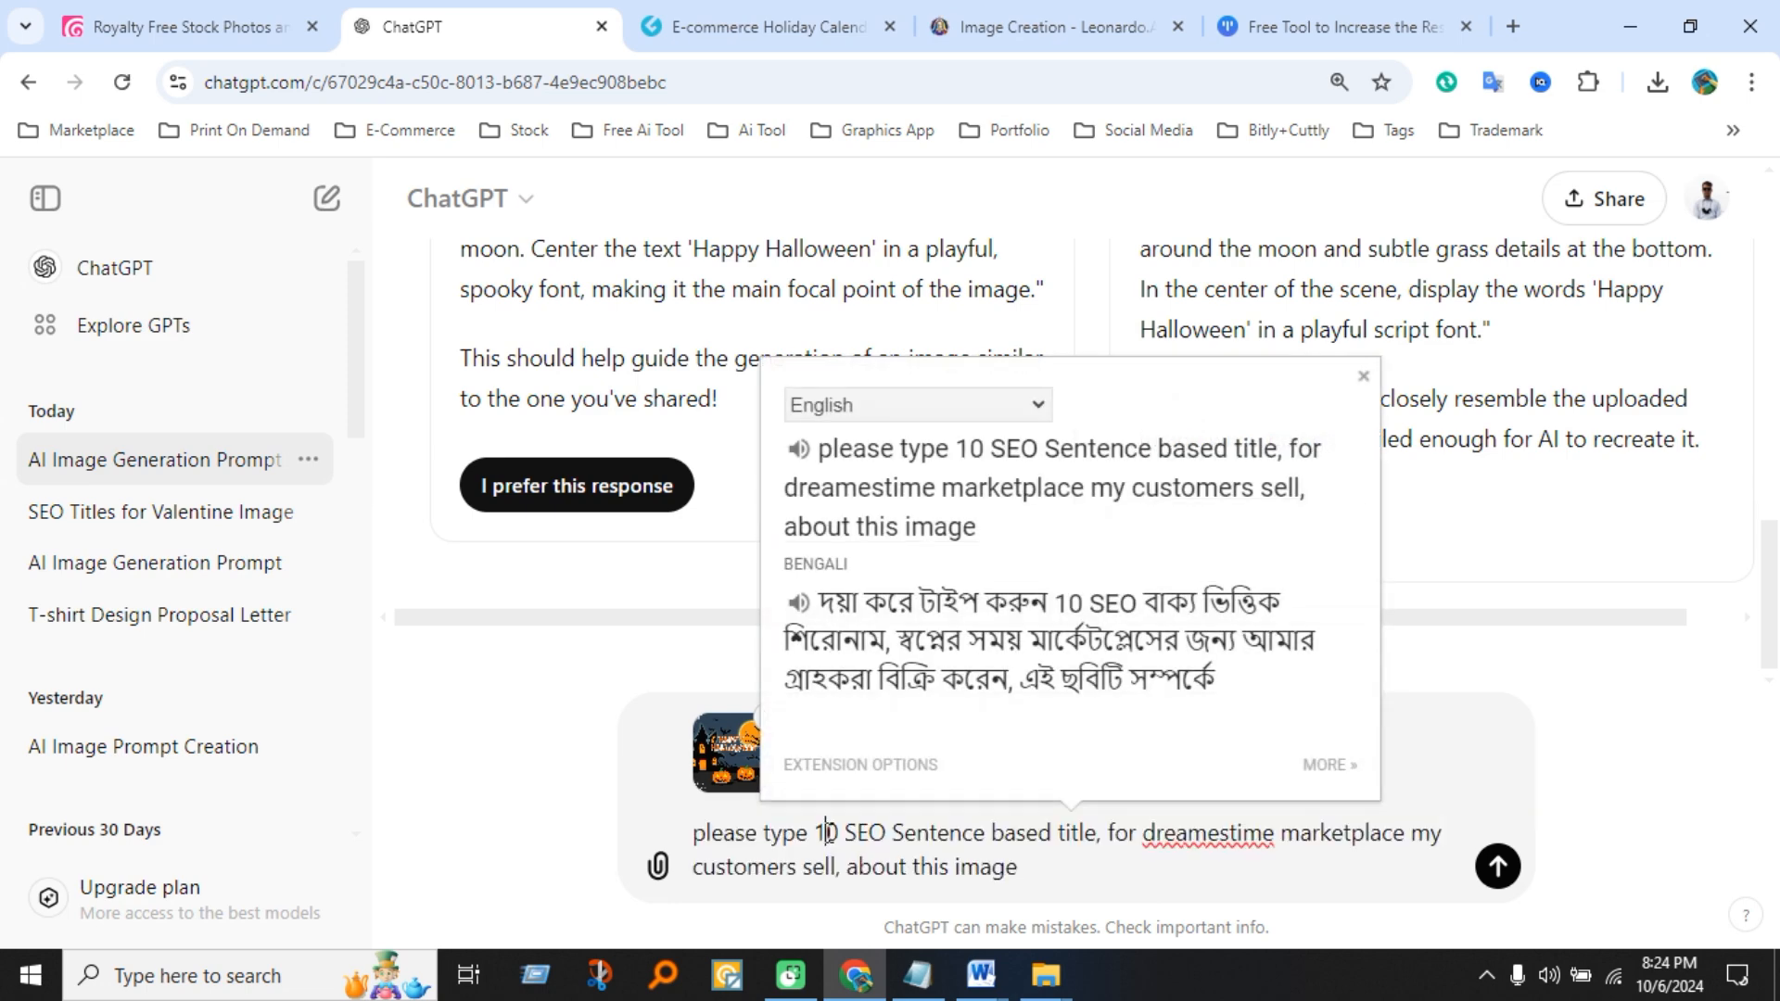
double_click(829, 832)
key("BackSpace")
type("5")
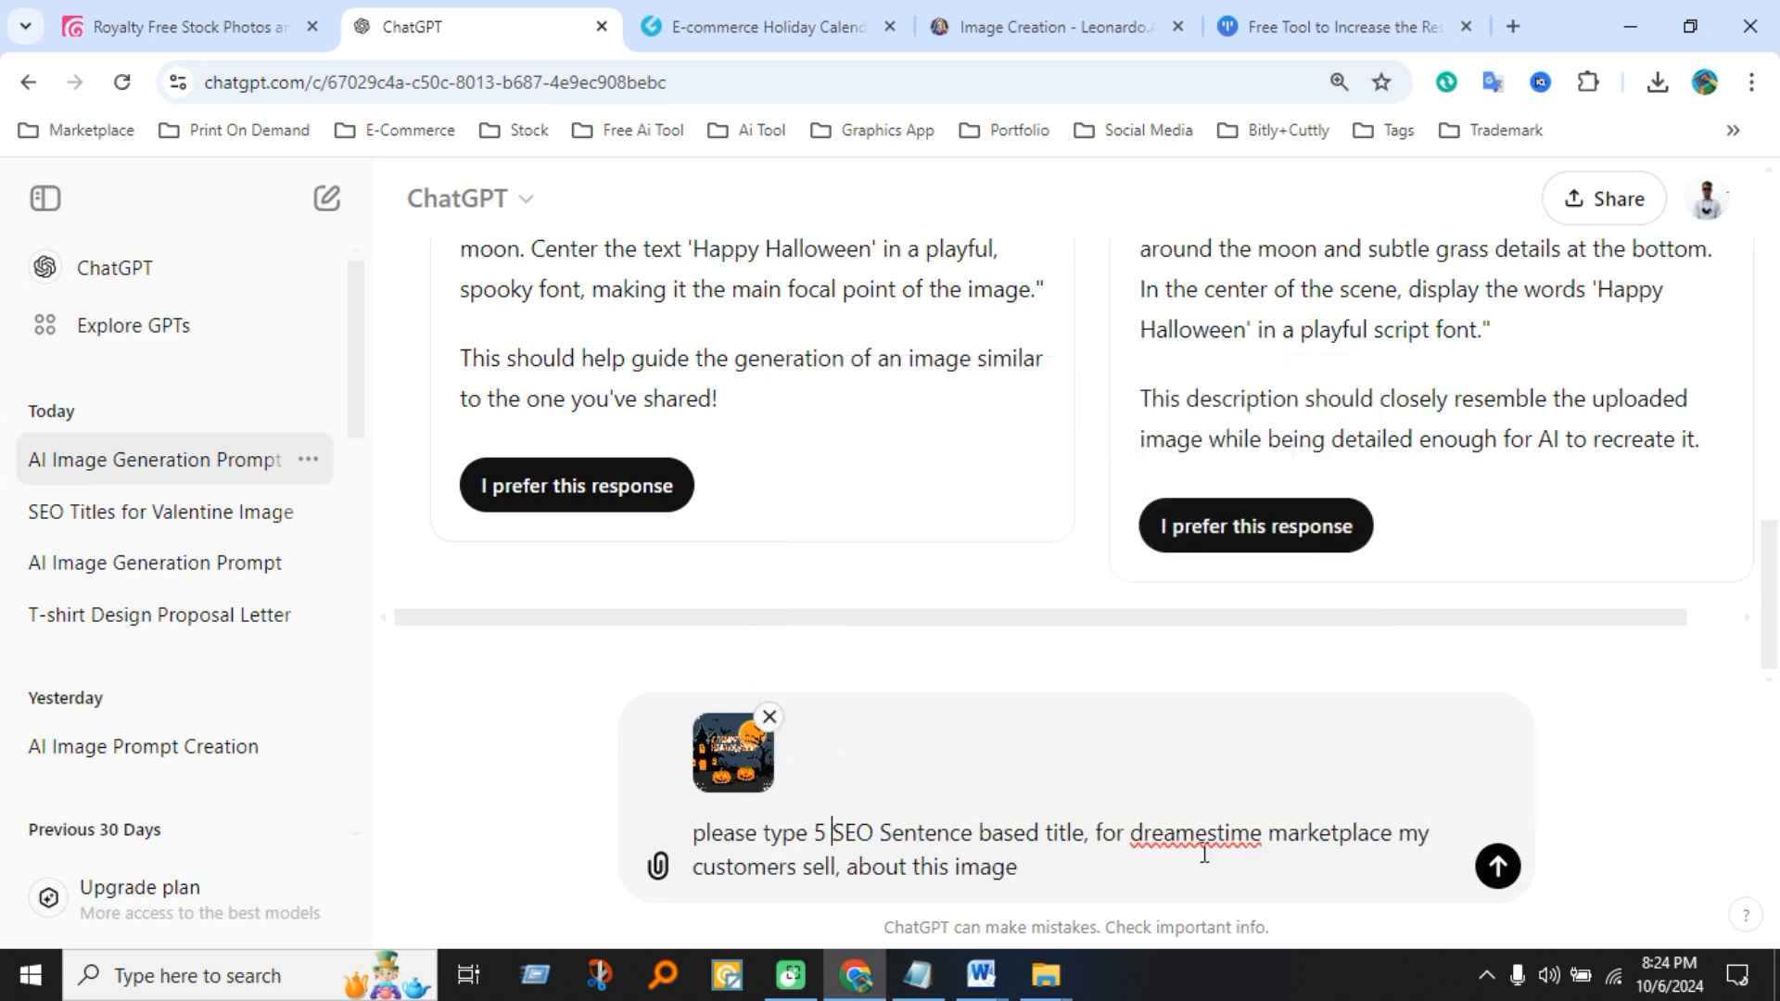
left_click(1512, 879)
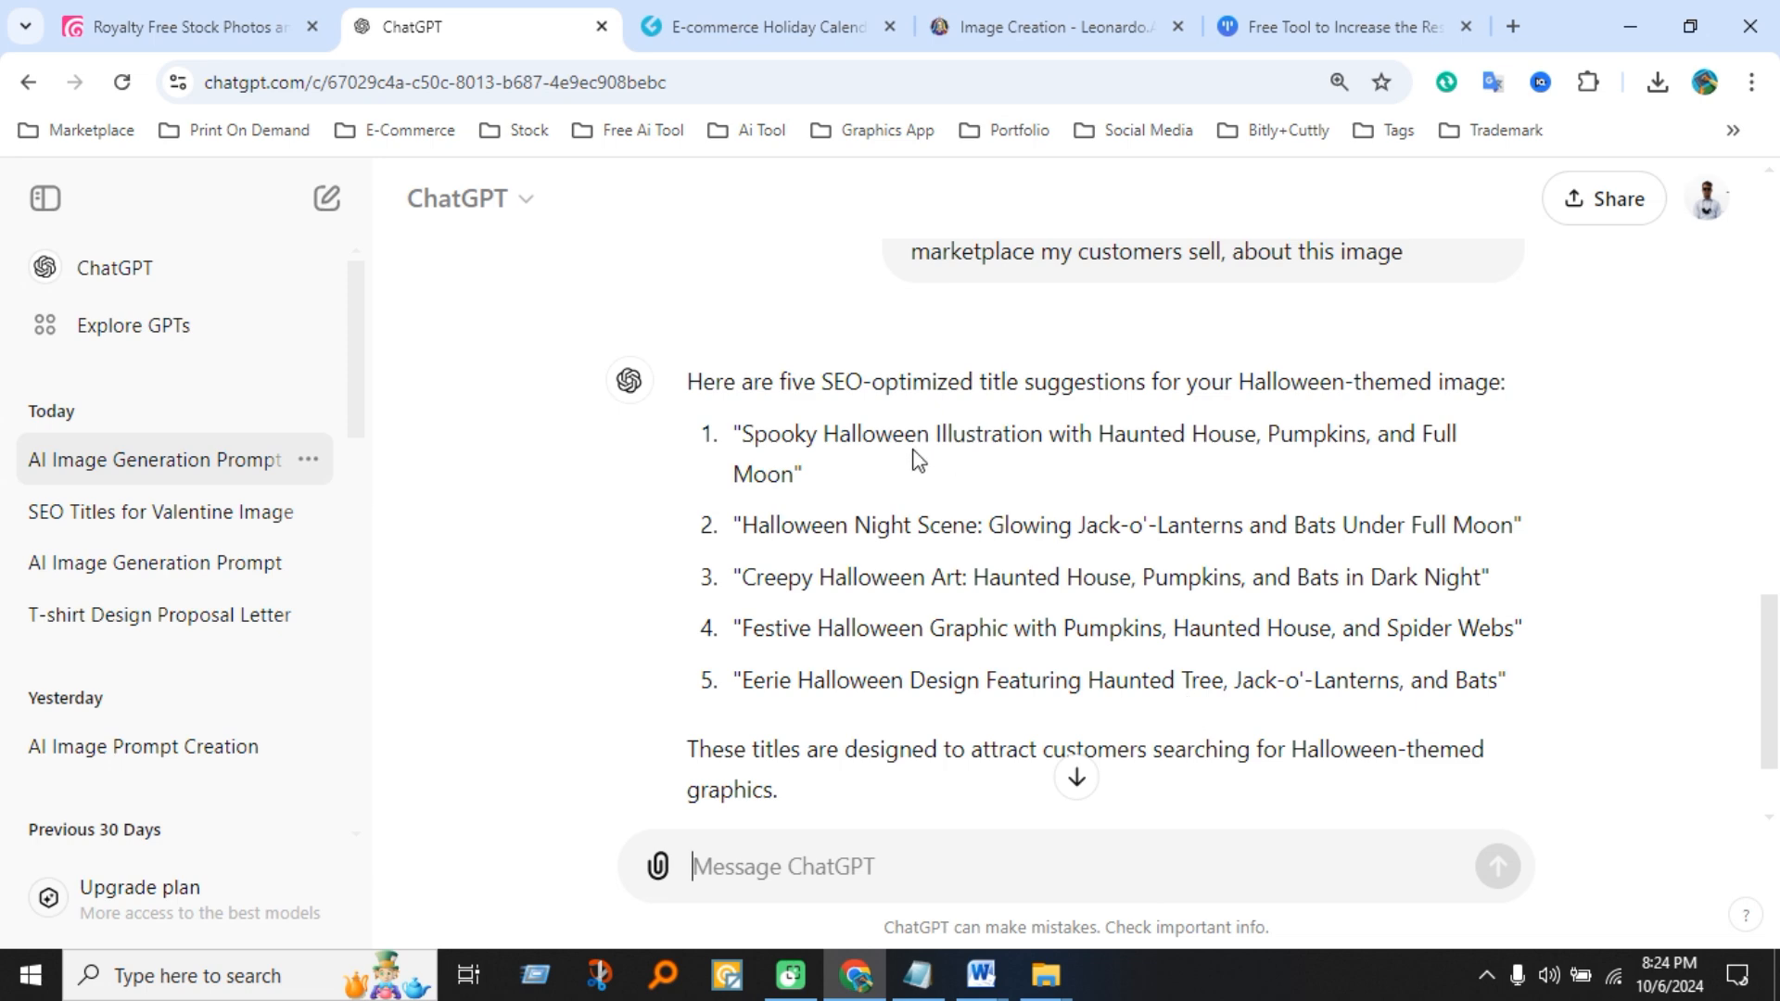
- Copy the first suggested title, "Spooky Halloween Illustration with Haunted House, Pumpkins, and Full Moon", without its quotation marks
left_click_drag(743, 435, 794, 479)
key("ctrl+c")
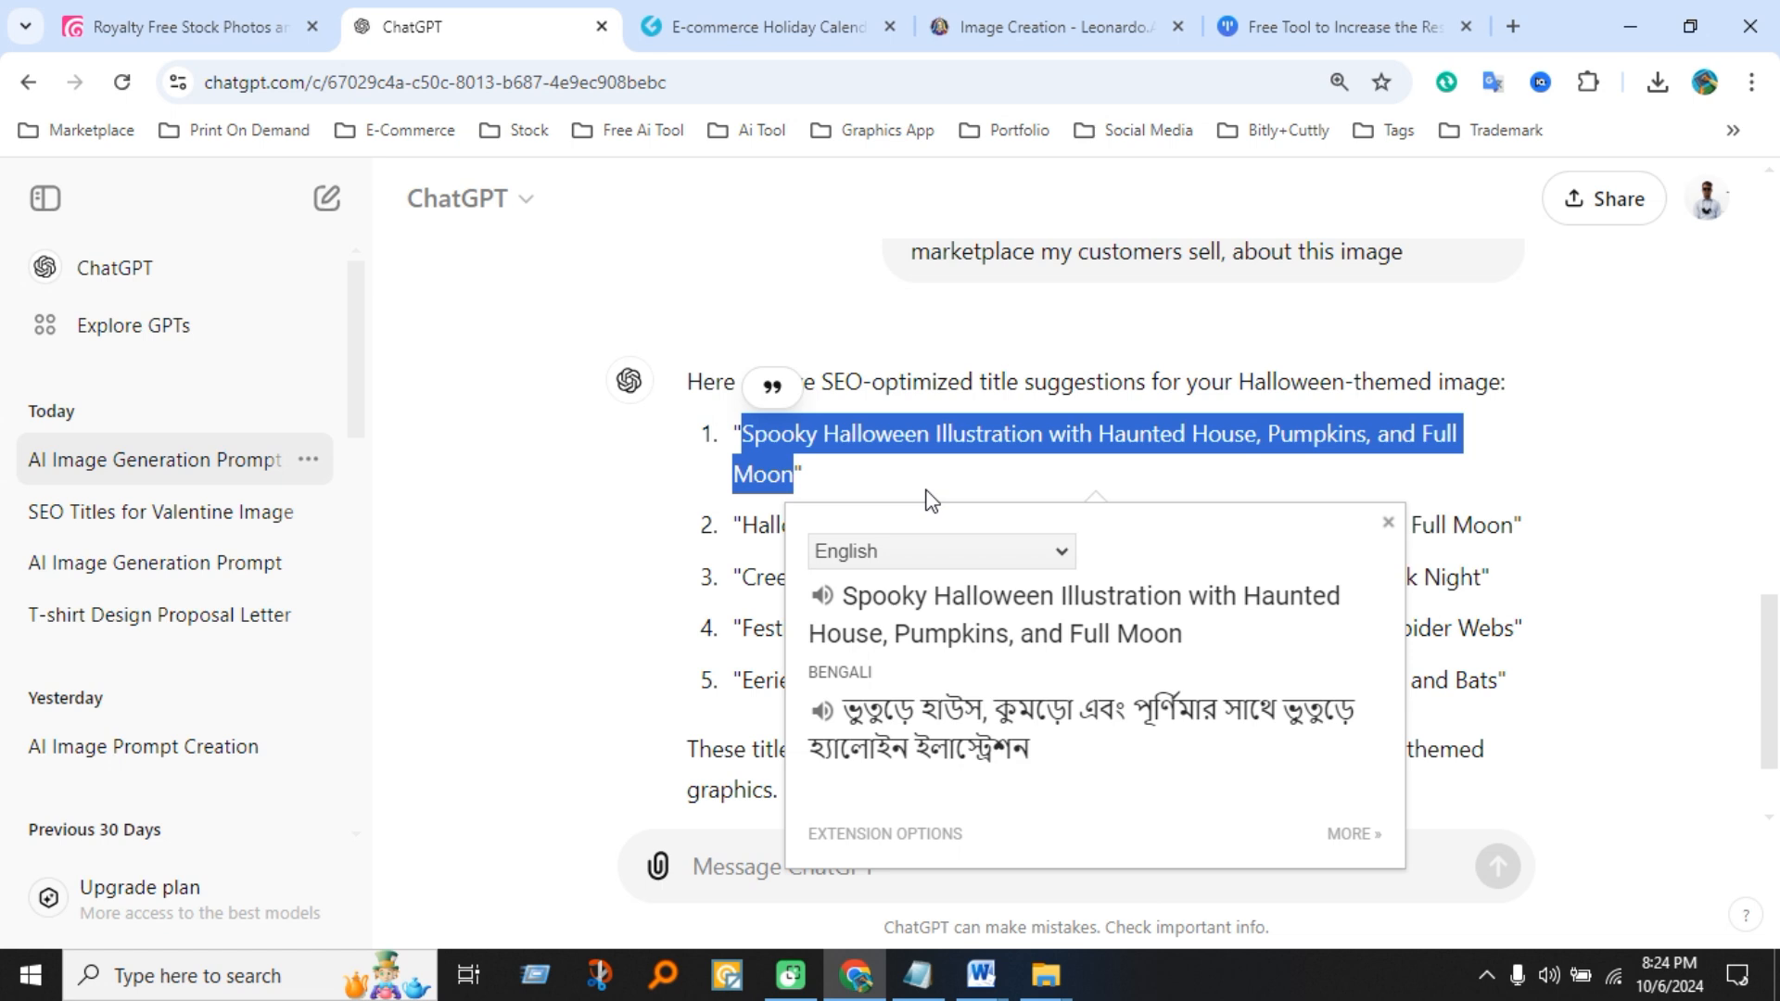
left_click(581, 533)
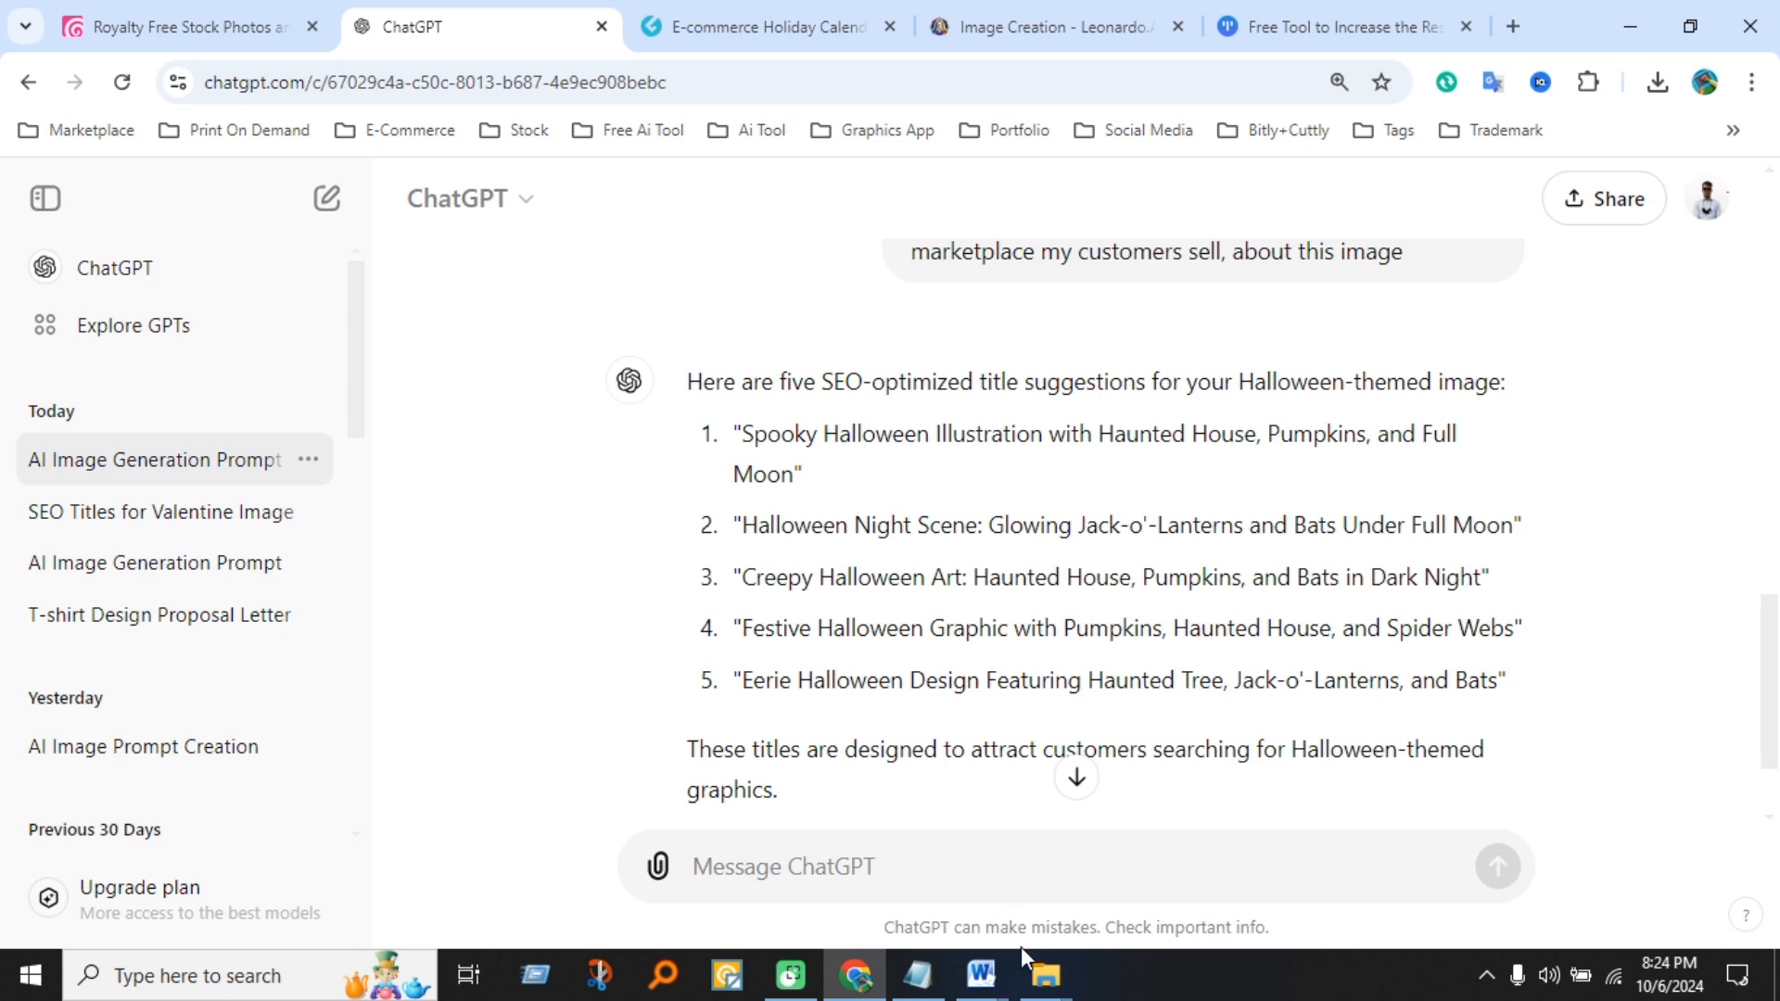
- Switch to the New folder in File Explorer and rename the tinywow image with the copied title
mouse_move(1046, 964)
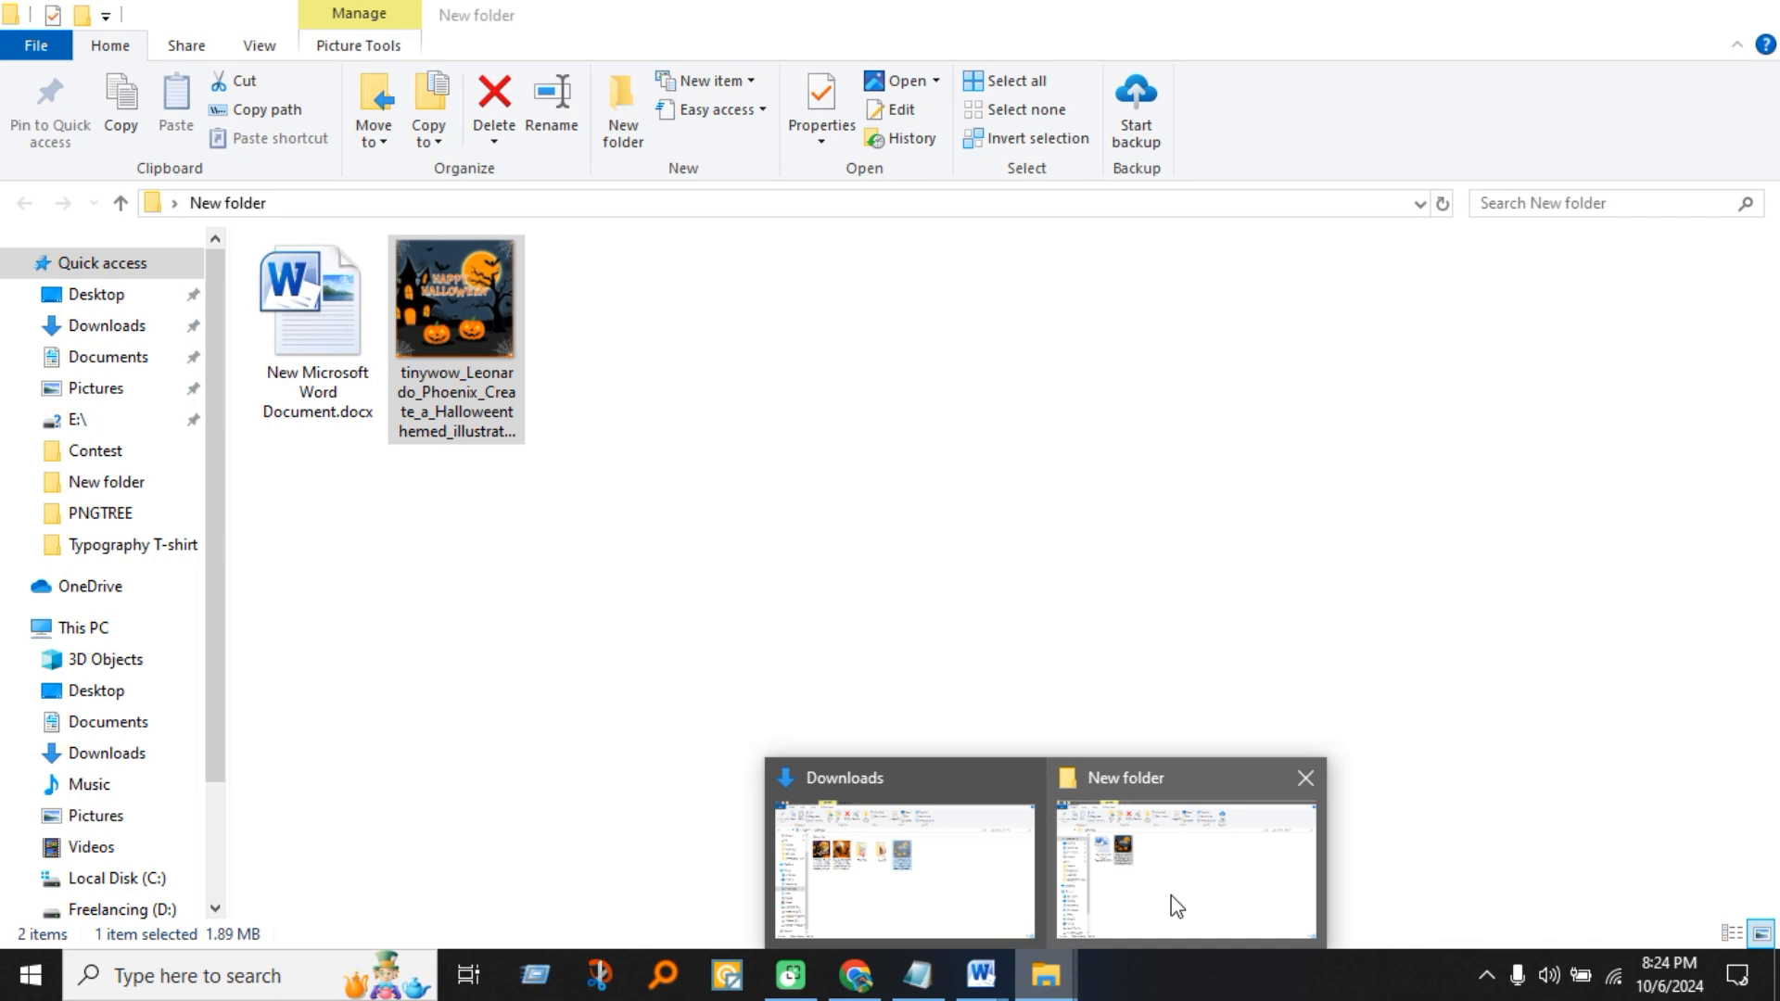
left_click(1178, 906)
right_click(452, 369)
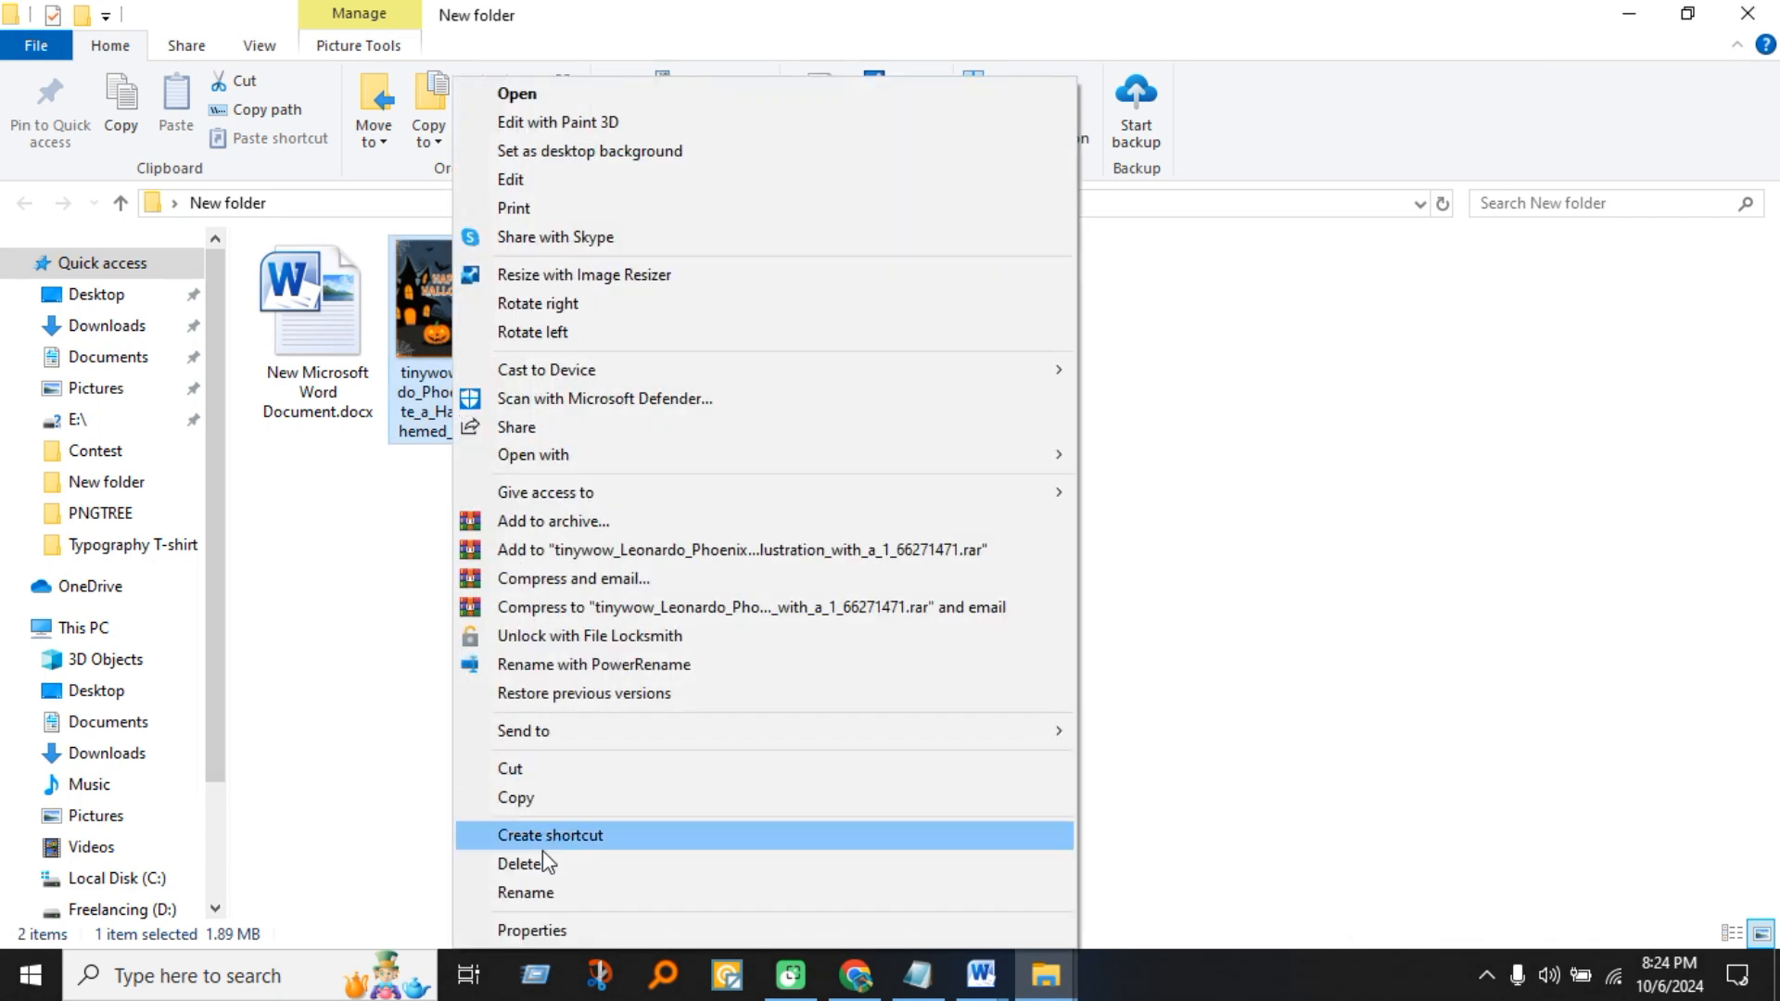
left_click(526, 892)
key("ctrl+v")
key("Return")
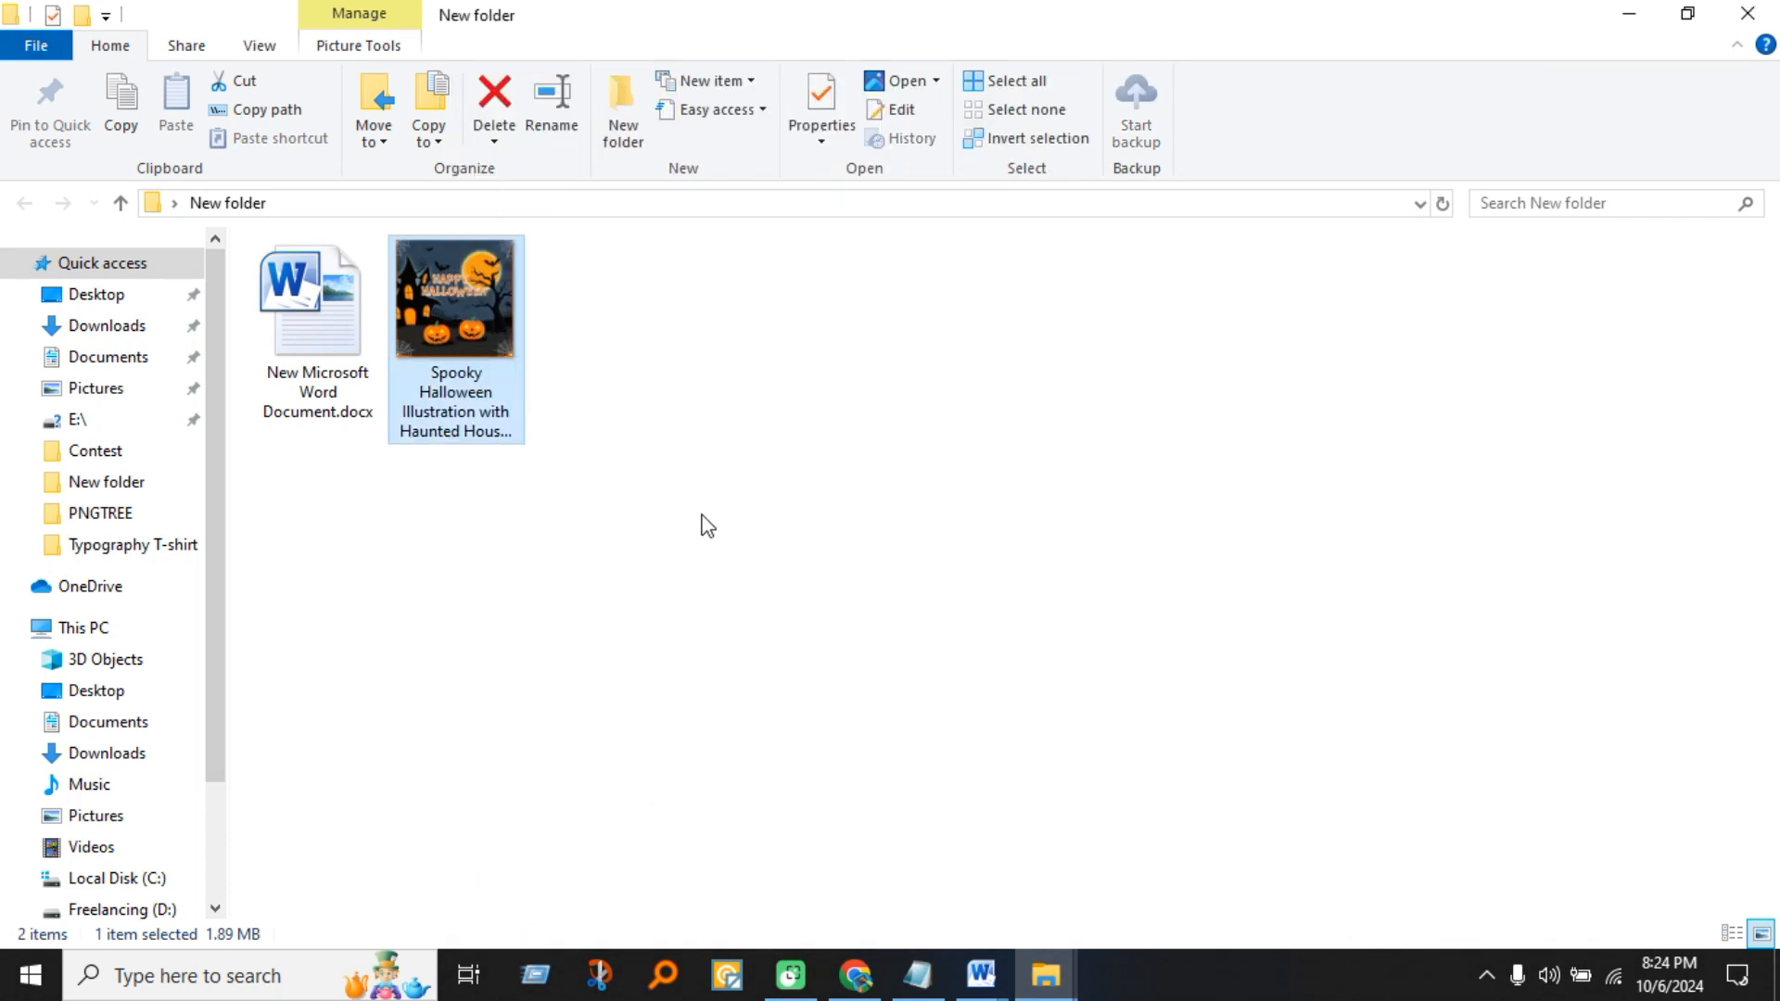
left_click(707, 527)
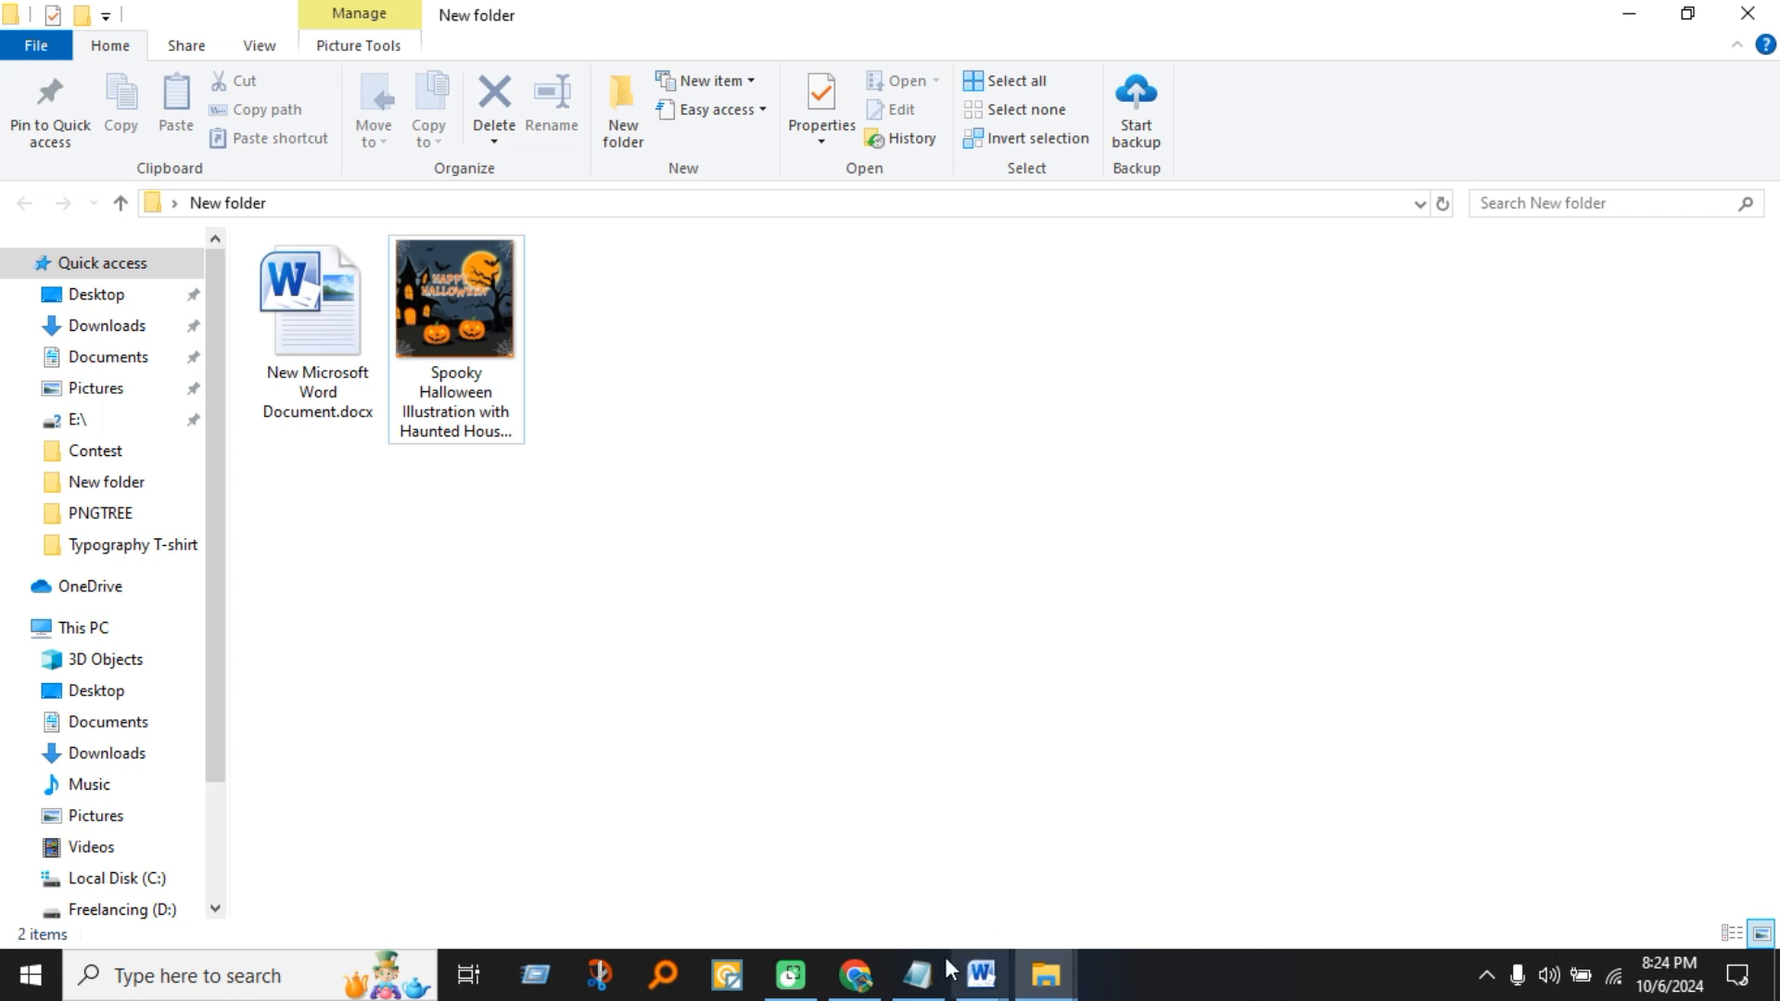
- Copy ChatGPT's whole titles reply into New Microsoft Word Document.docx in Word and delete its closing sentence about attracting customers
left_click(855, 973)
scroll(832, 783, "down", 1)
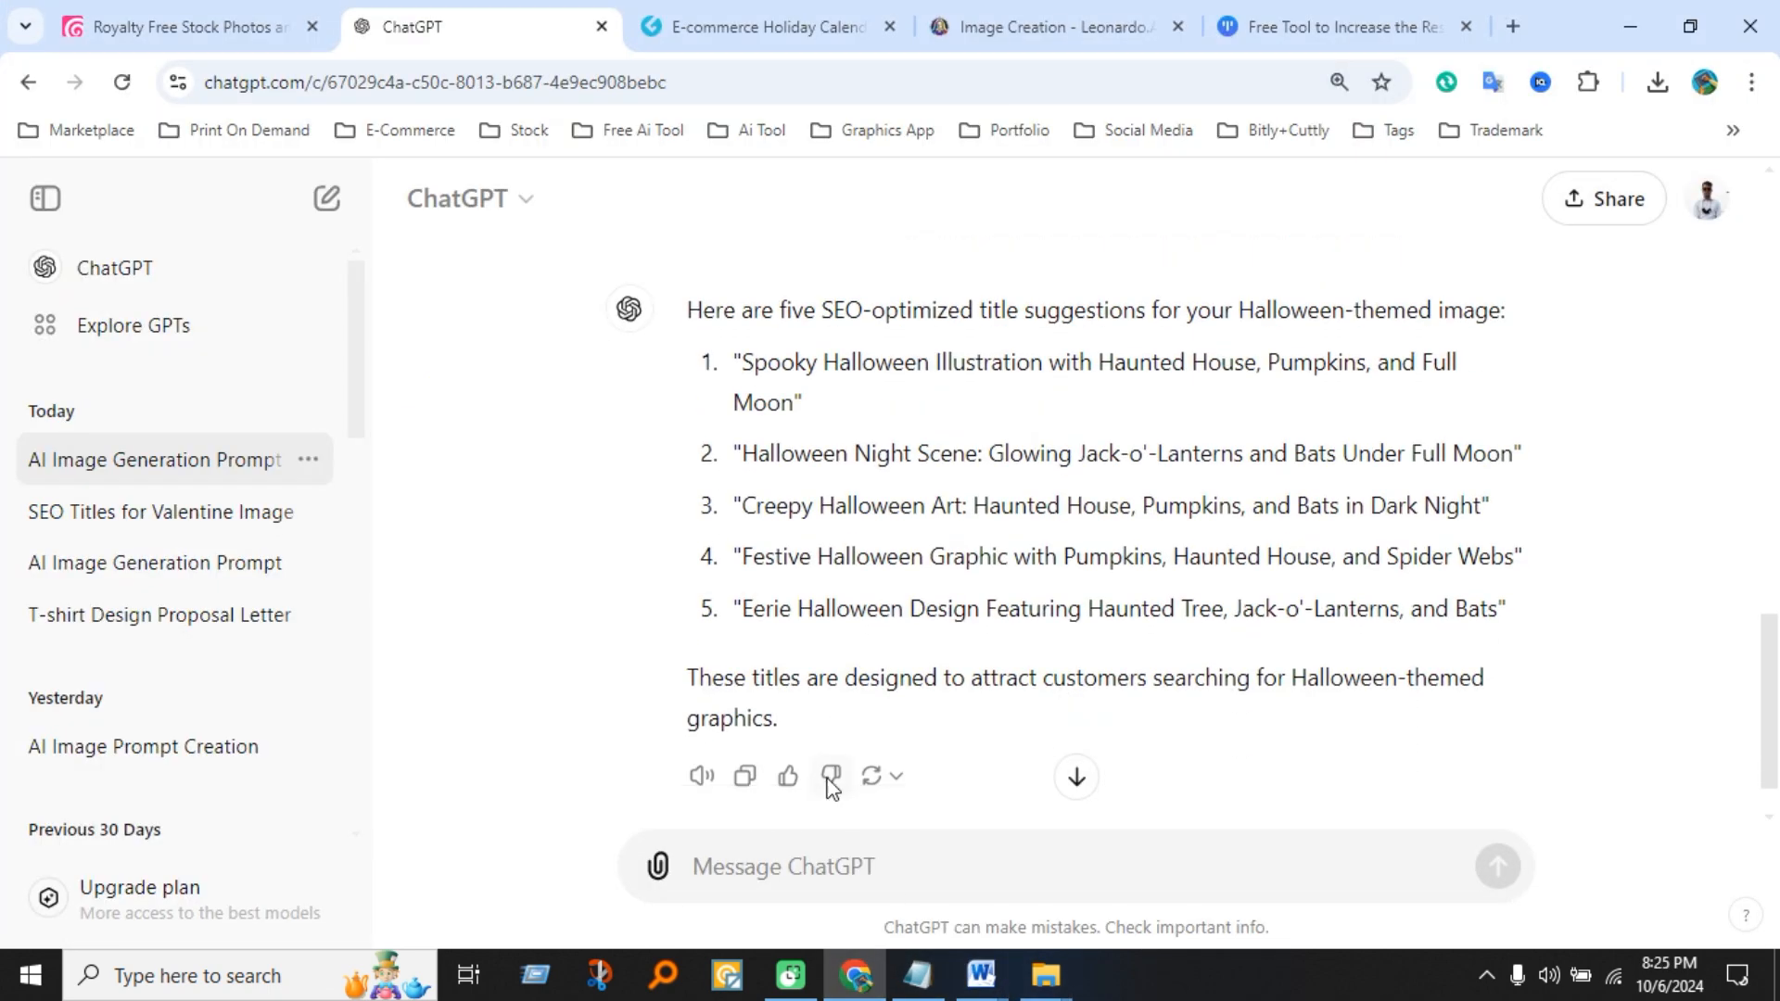
left_click(745, 711)
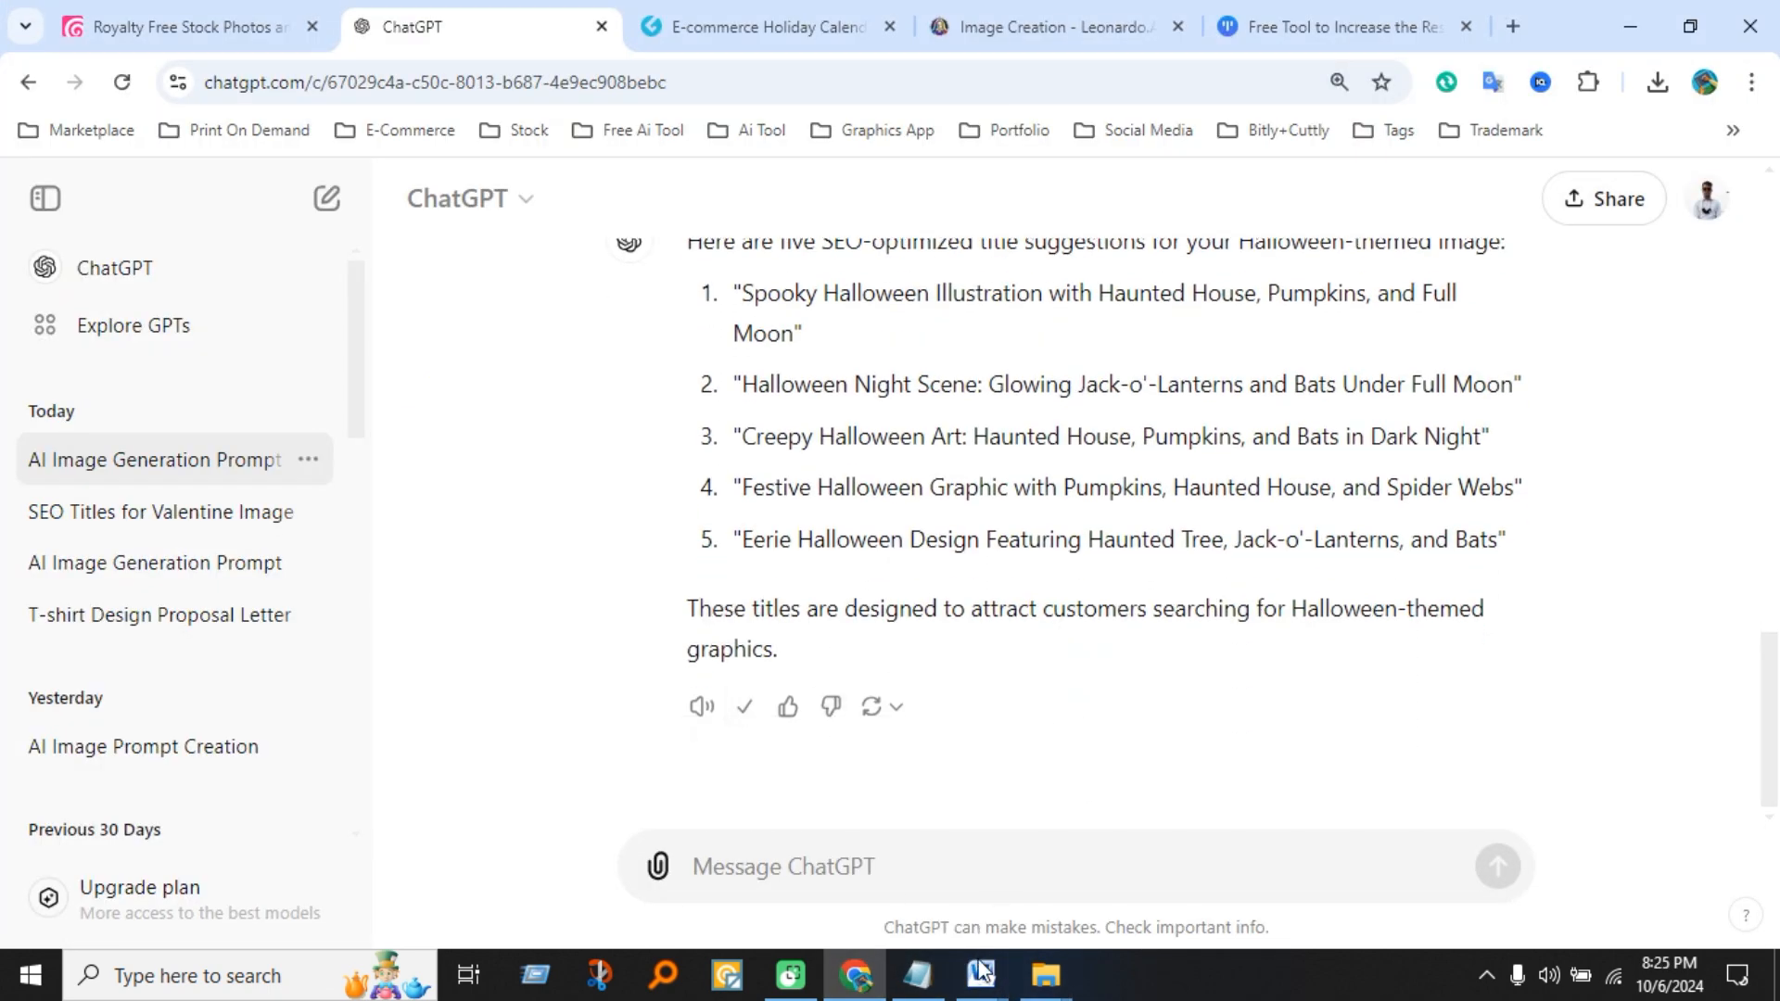
mouse_move(981, 971)
left_click(1072, 914)
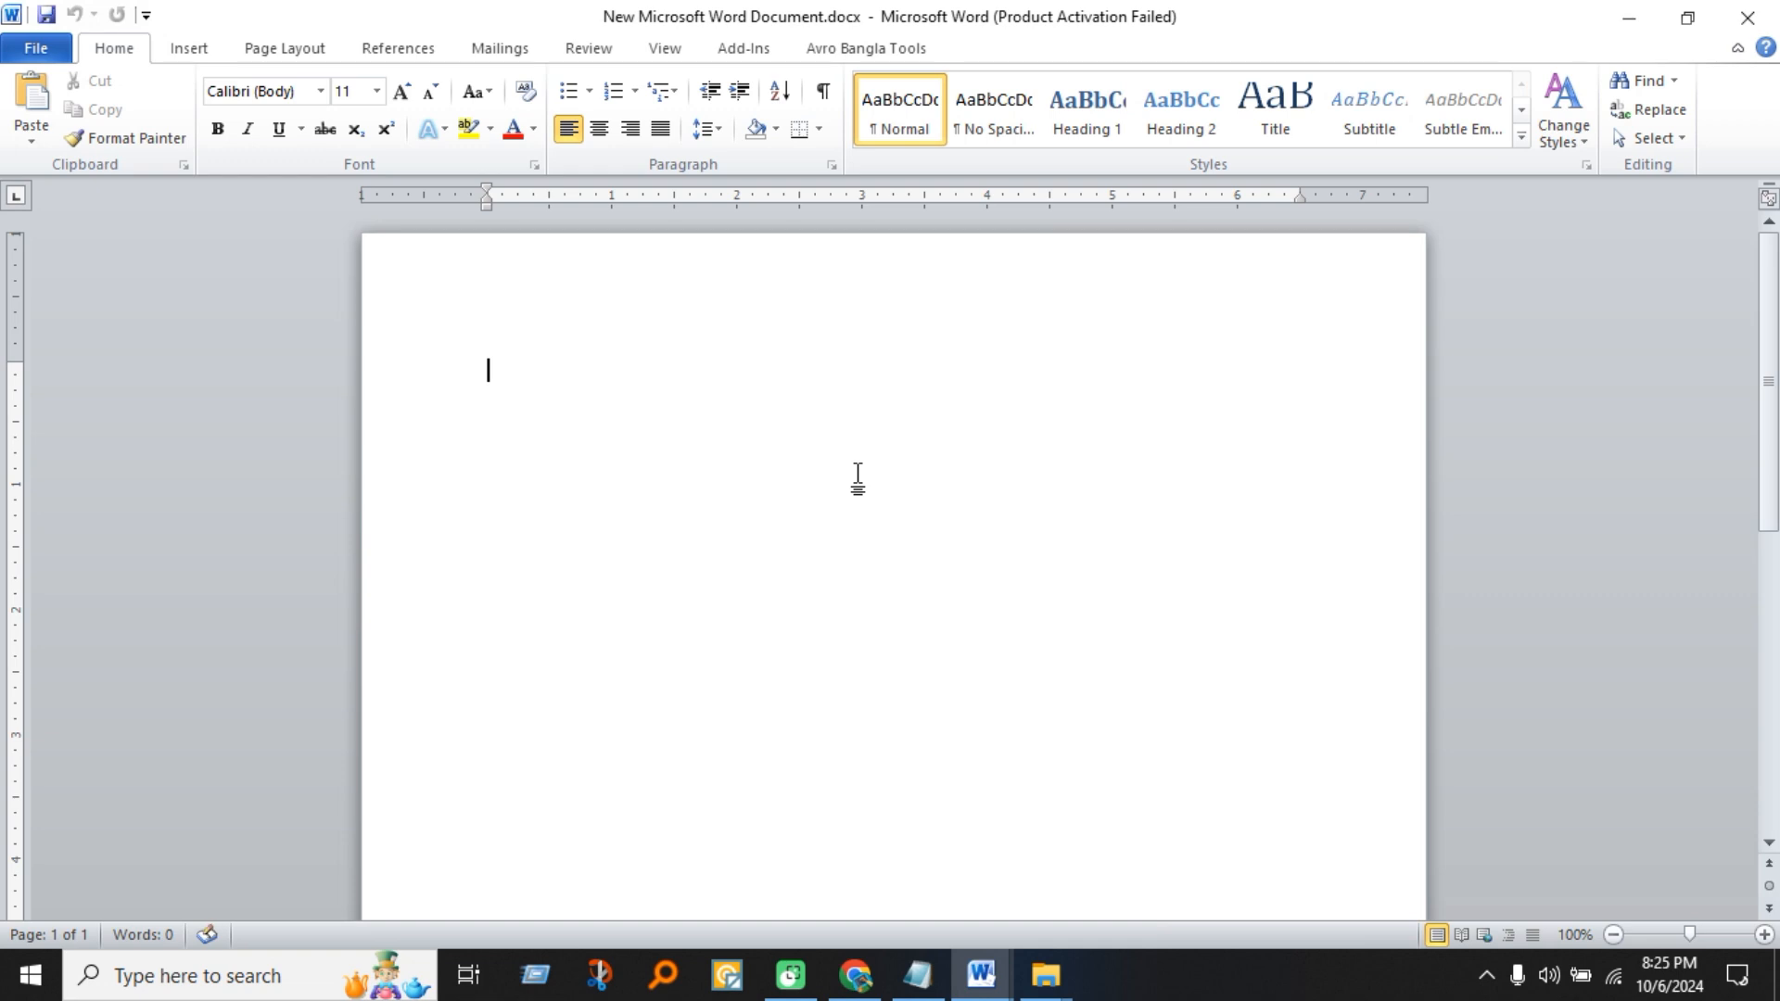
key("ctrl+v")
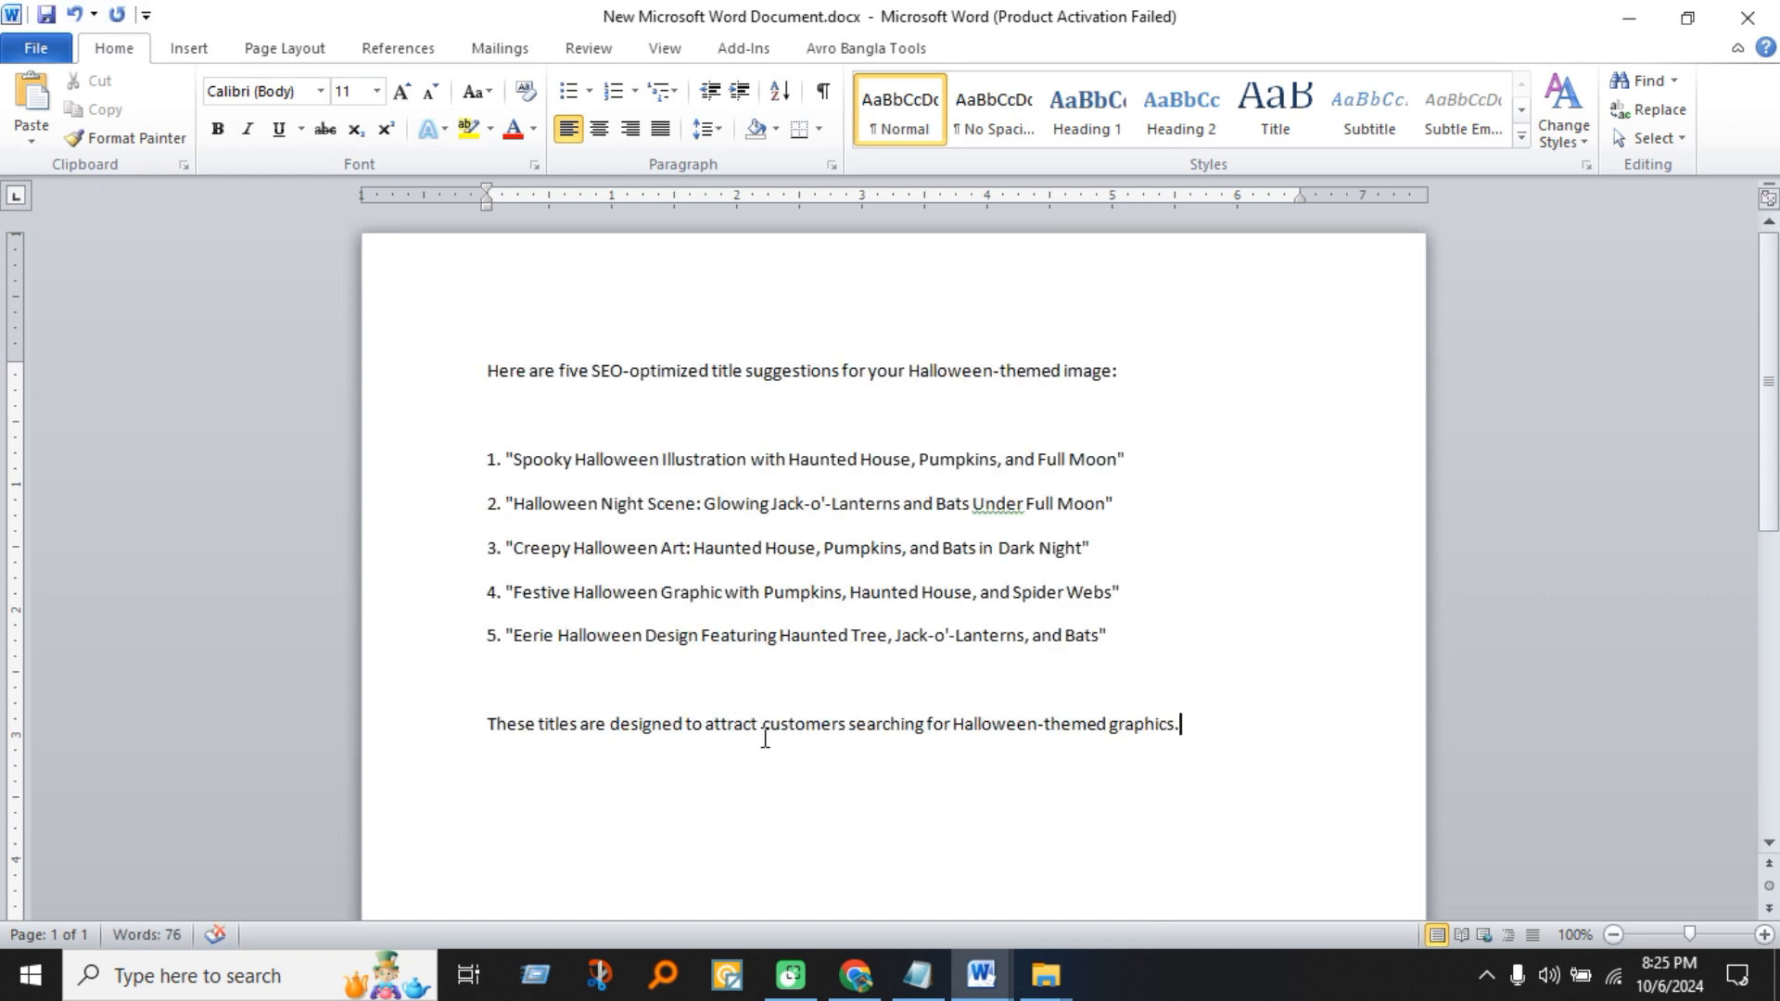
left_click_drag(1209, 727, 493, 725)
key("BackSpace")
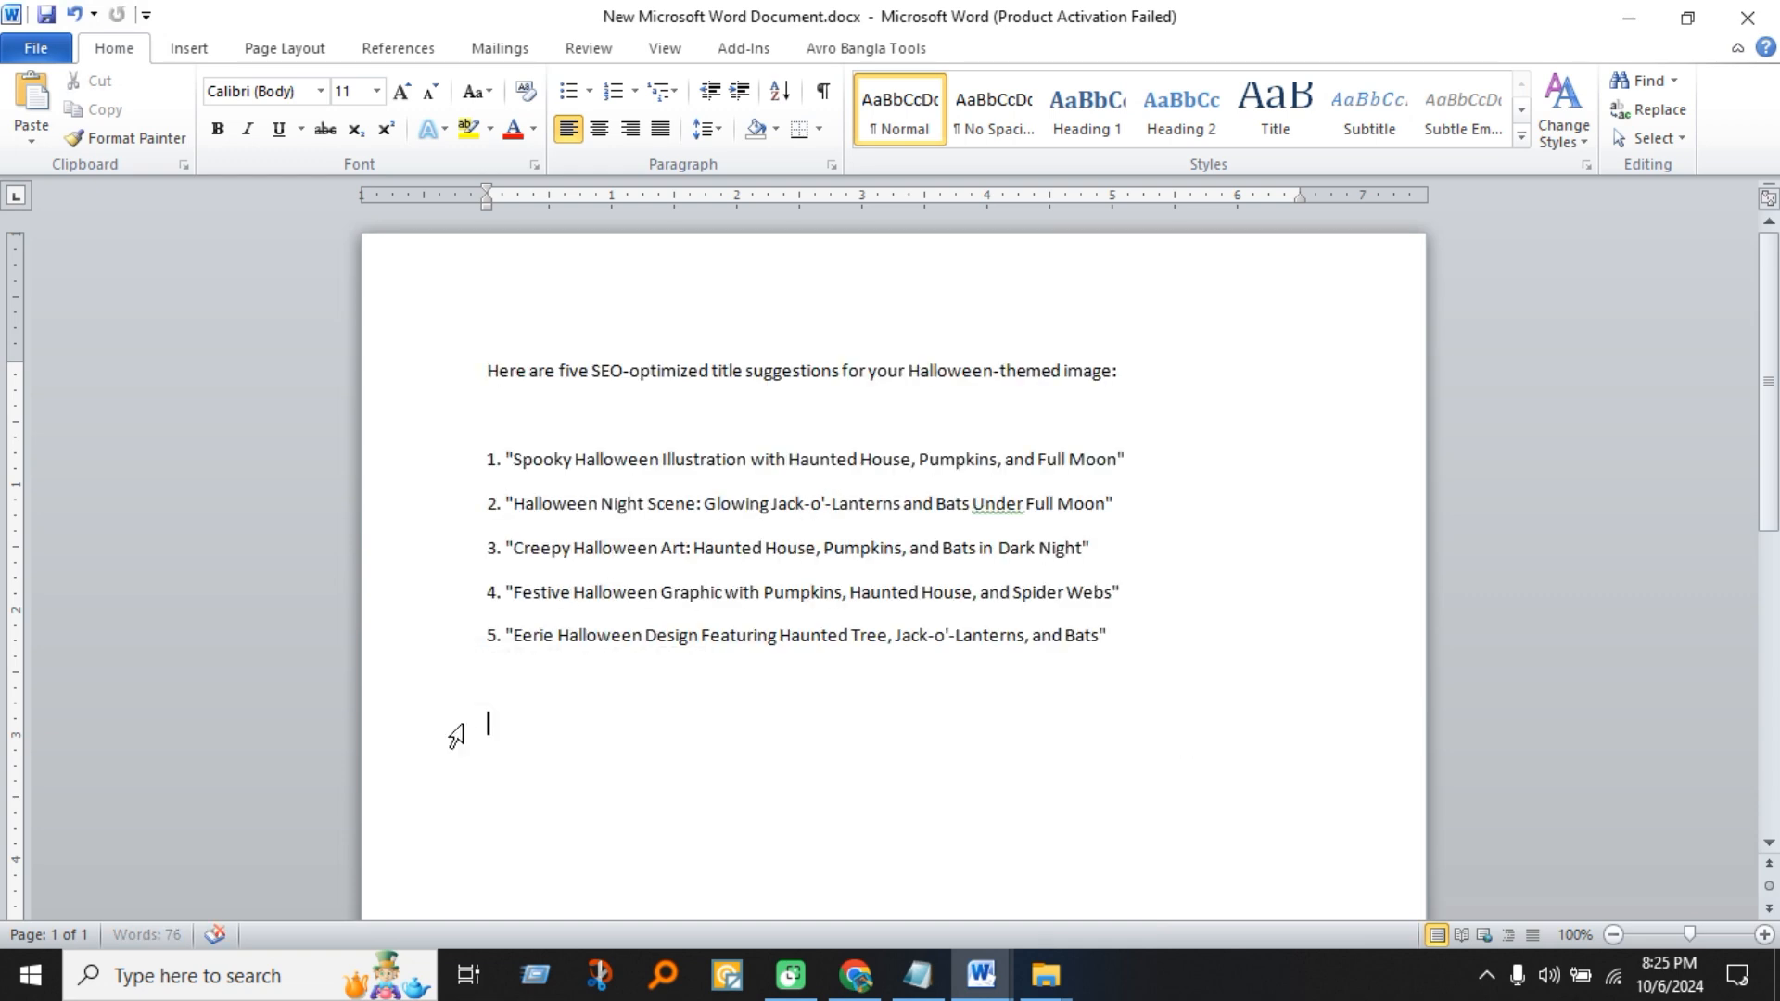
- Copy the request for 49 comma-separated SEO tags from Title,Description.txt in Notepad and send it in the ChatGPT conversation in Chrome
left_click(905, 987)
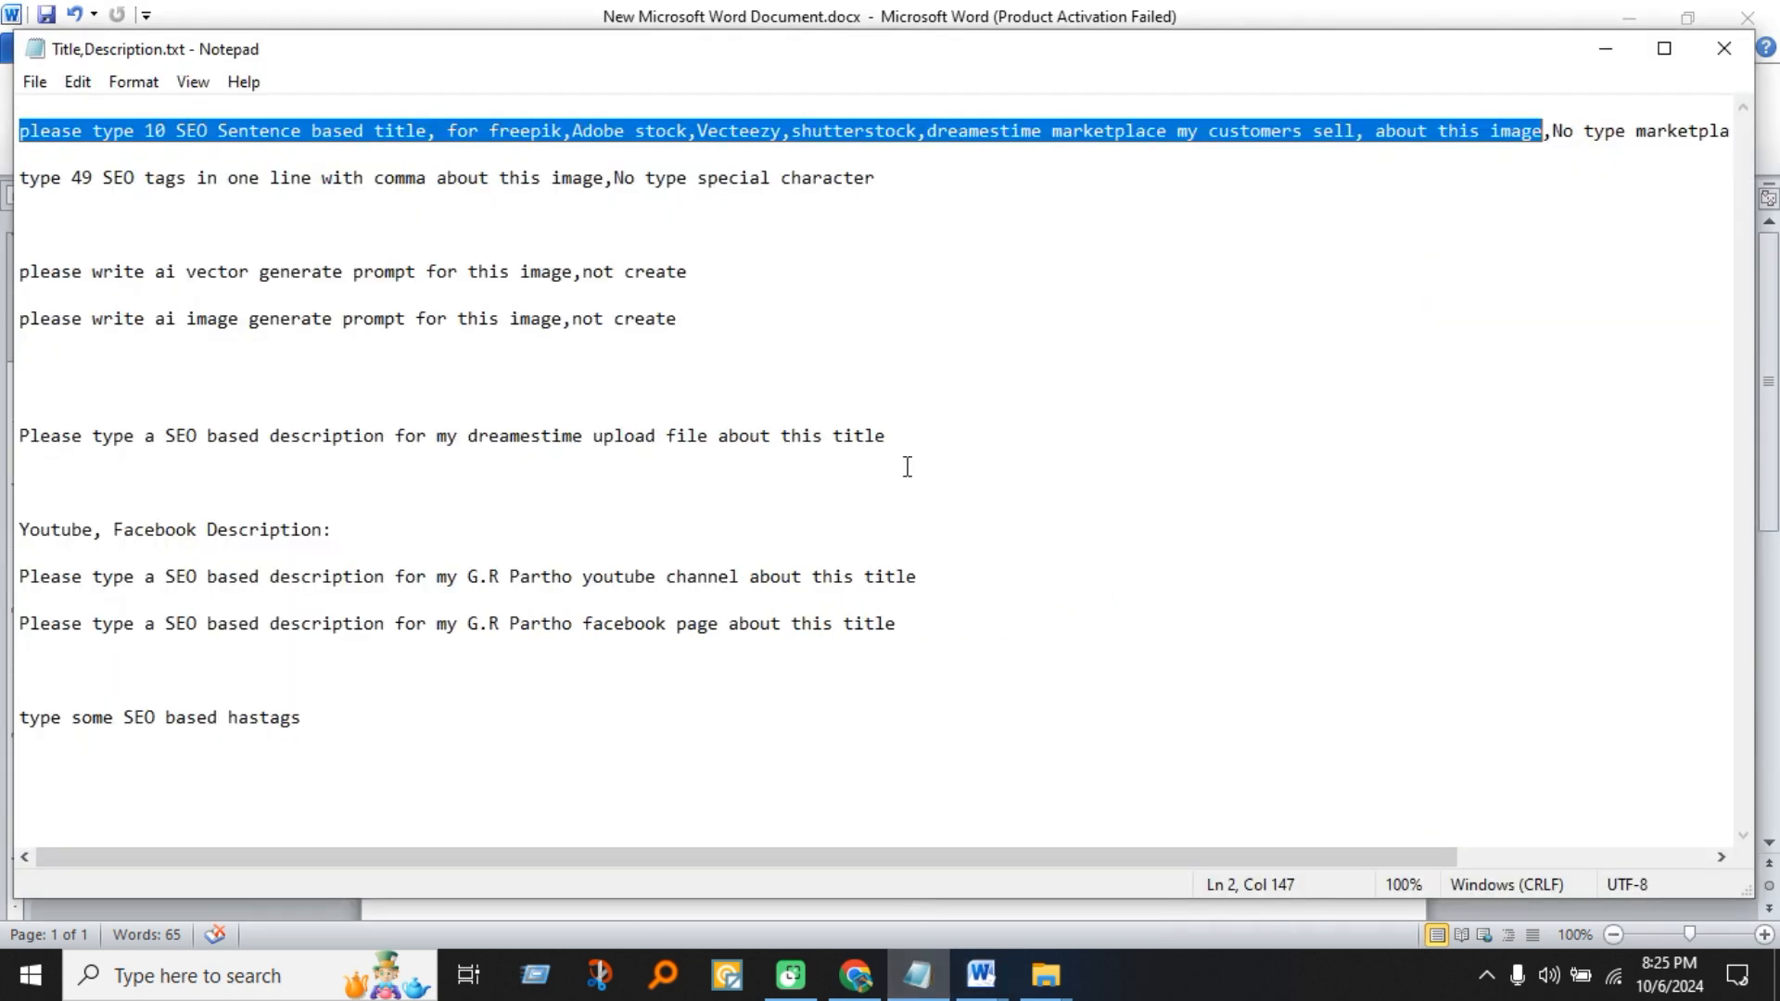
left_click_drag(918, 180, 13, 180)
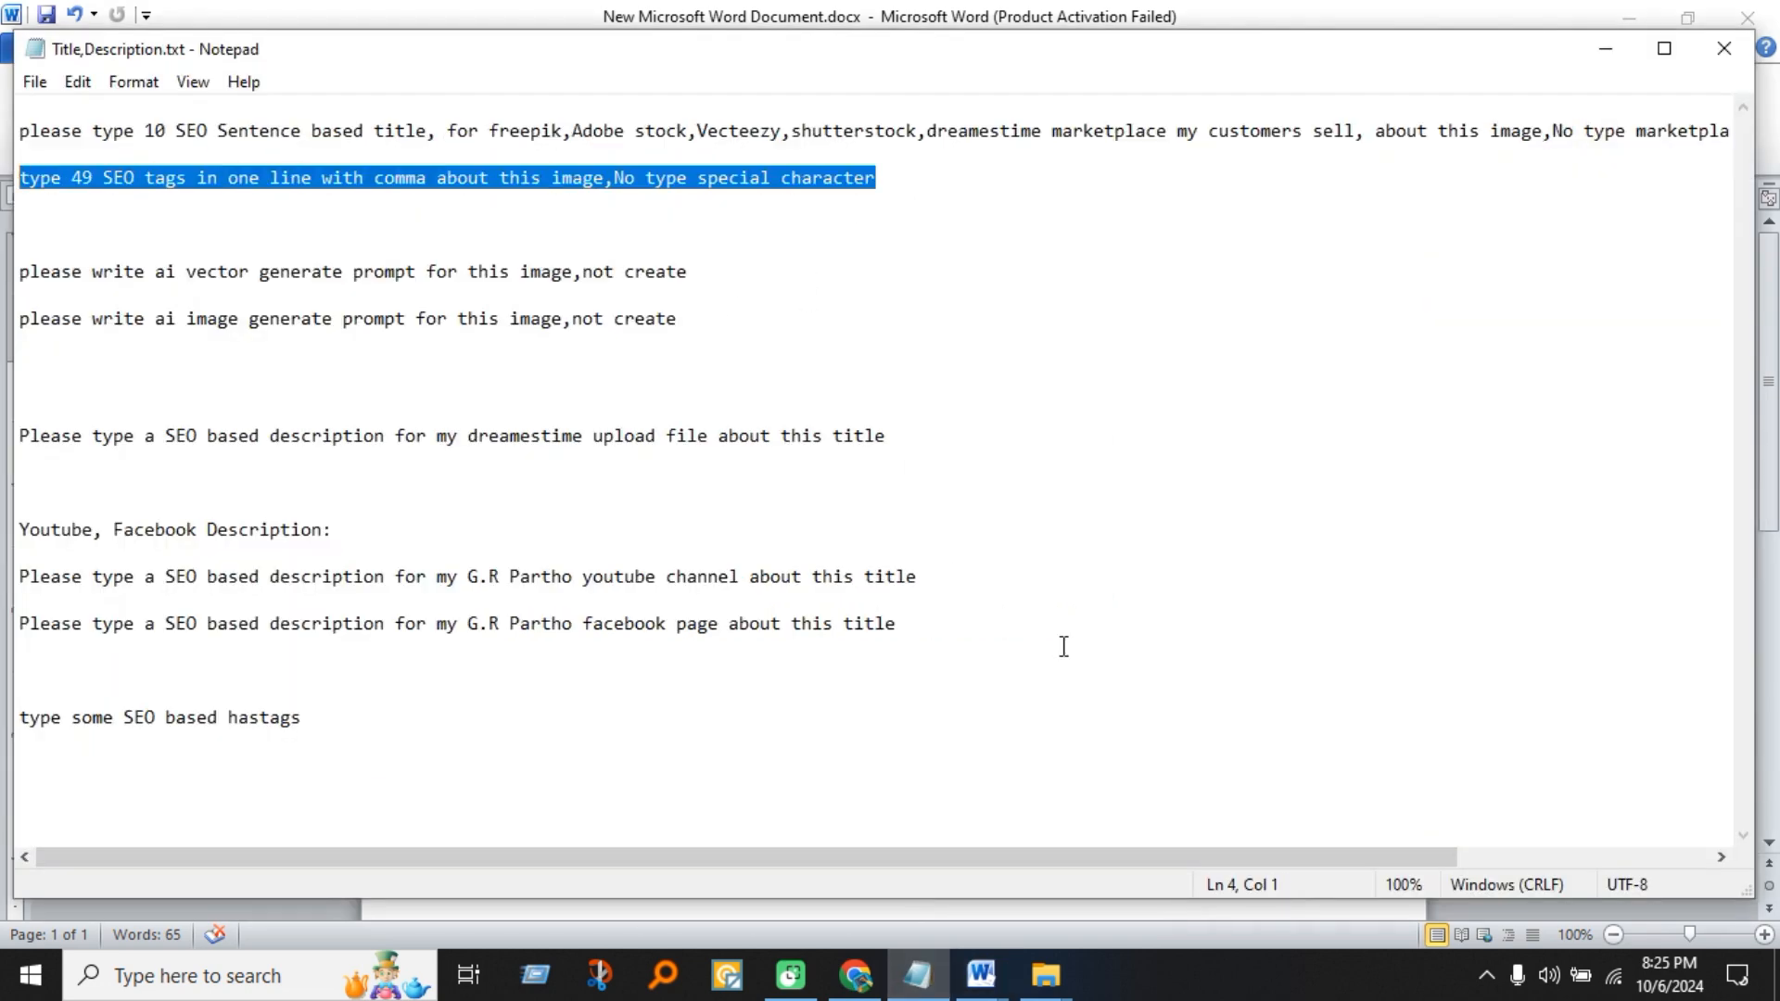
left_click(855, 975)
left_click(835, 865)
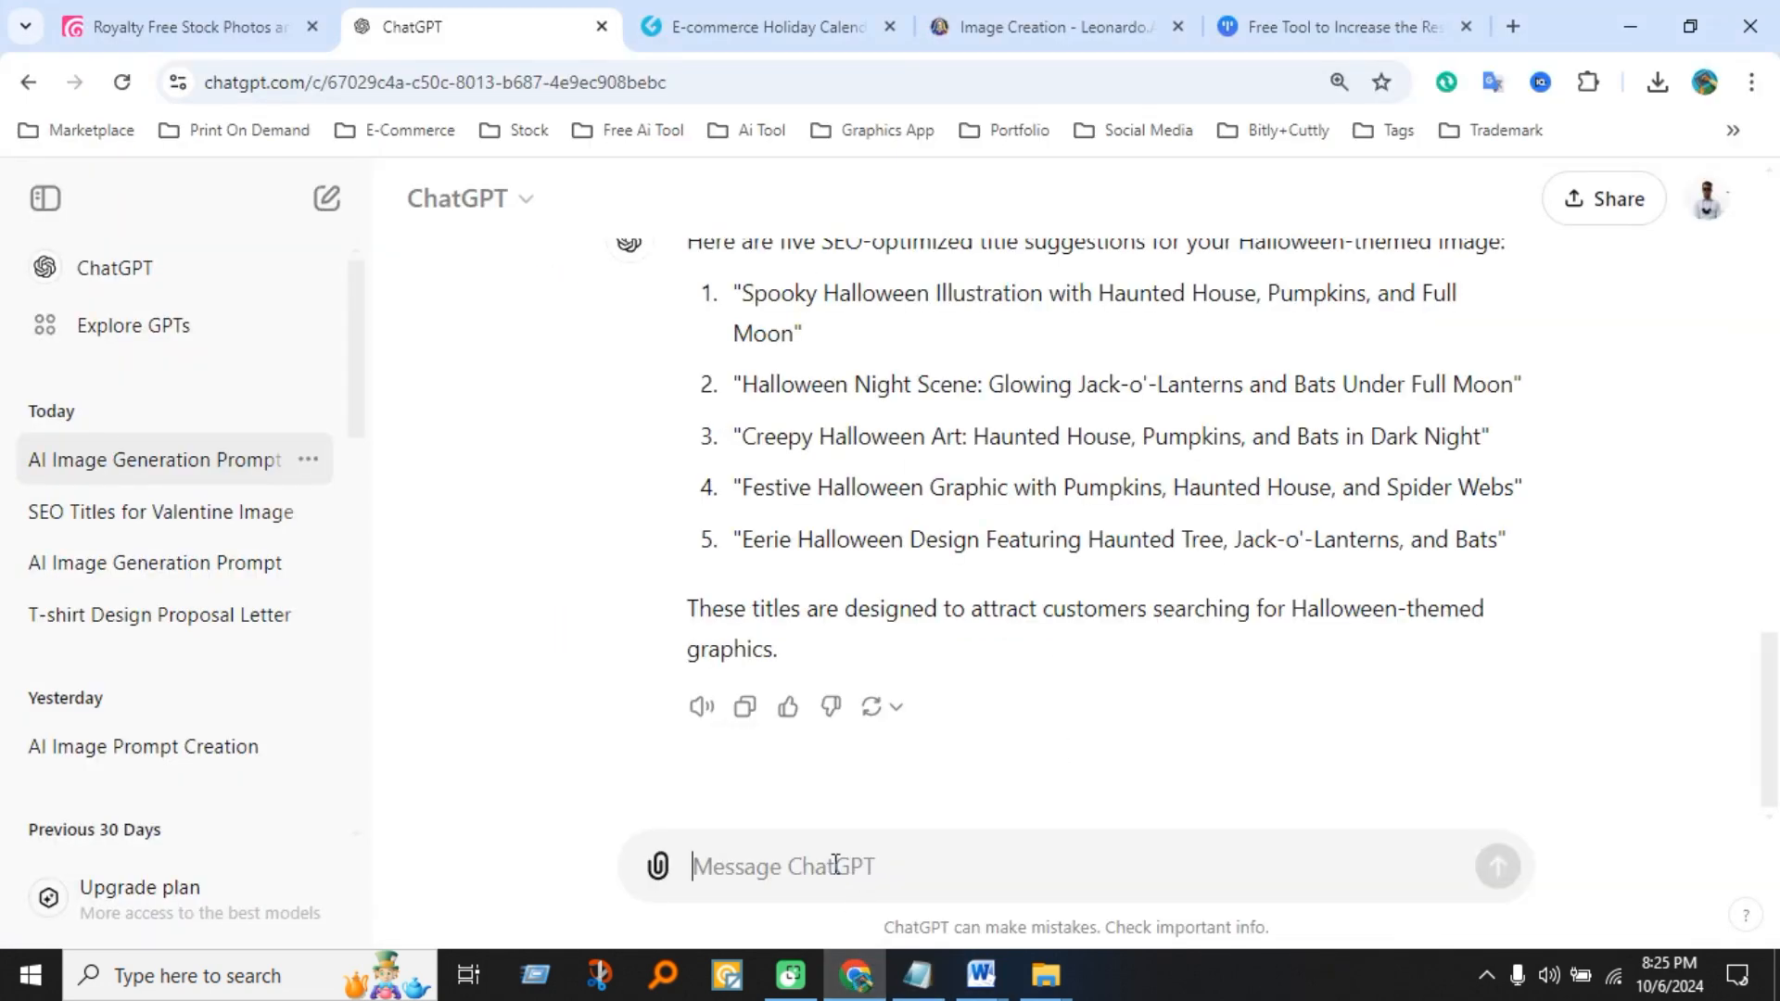
key("ctrl+v")
key("ctrl+a")
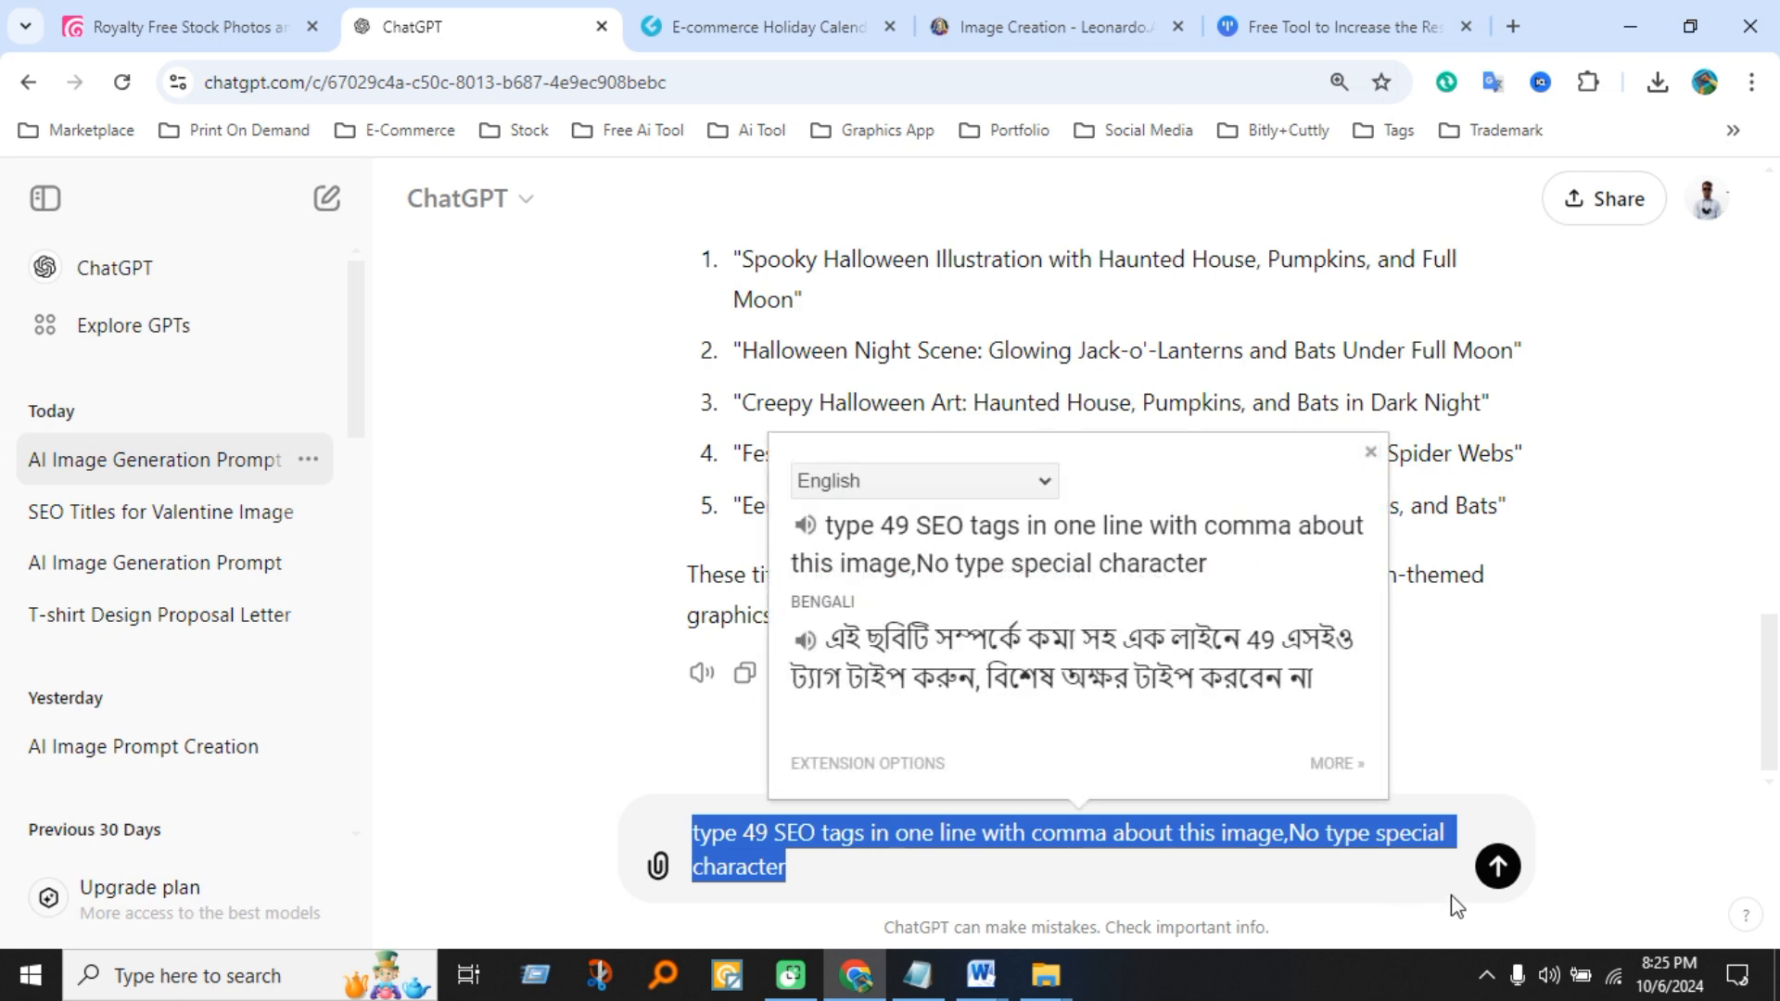
left_click(1498, 867)
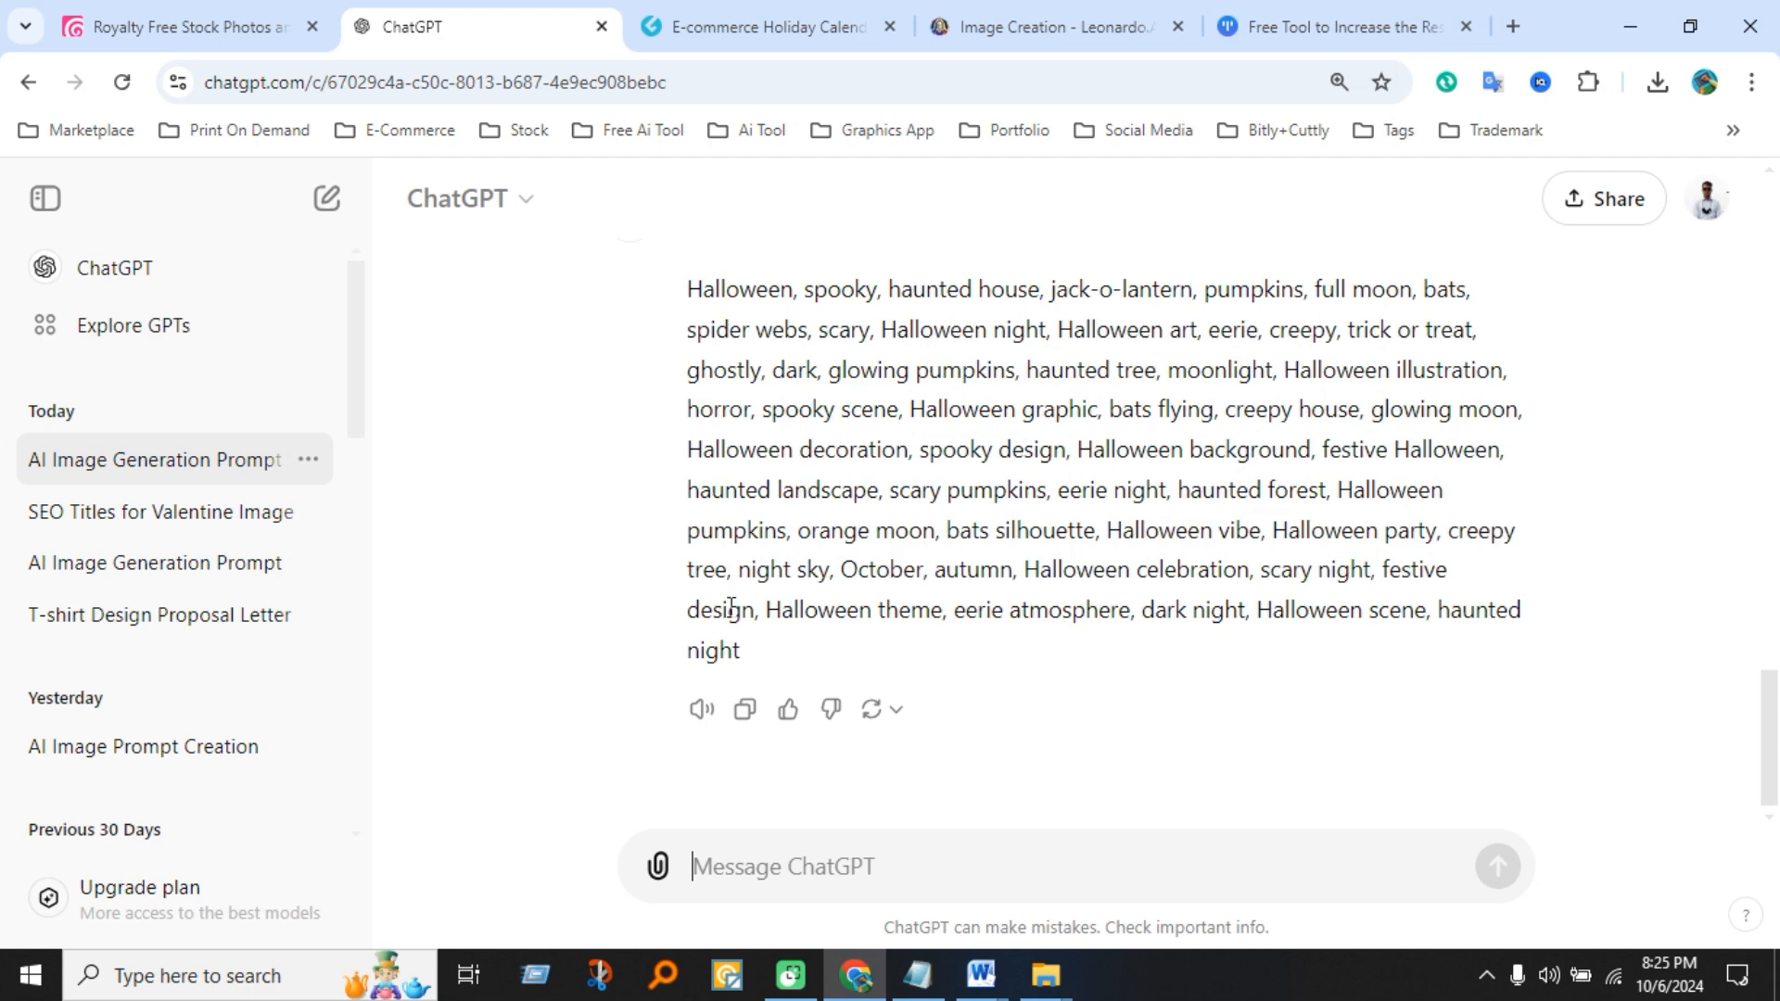
- Copy ChatGPT's tags reply, paste it below the five titles in New Microsoft Word Document.docx in Word, and save the document
left_click(745, 709)
mouse_move(1054, 920)
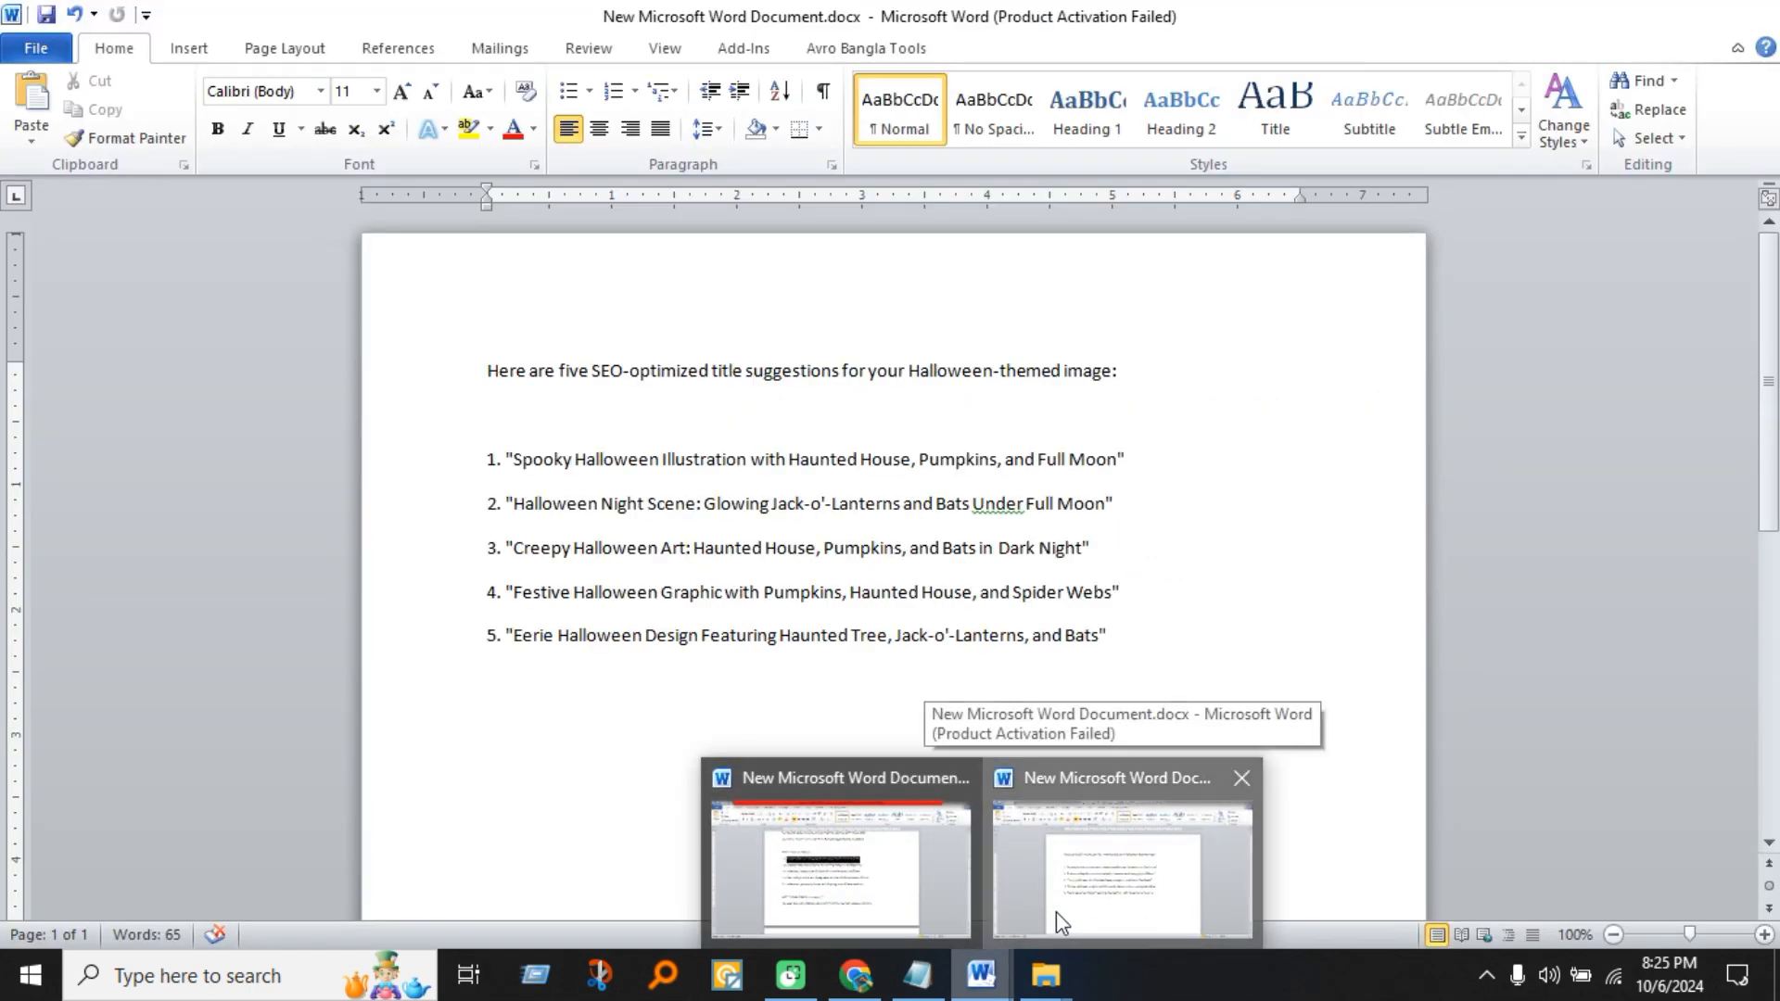
left_click(1057, 916)
key("ctrl+v")
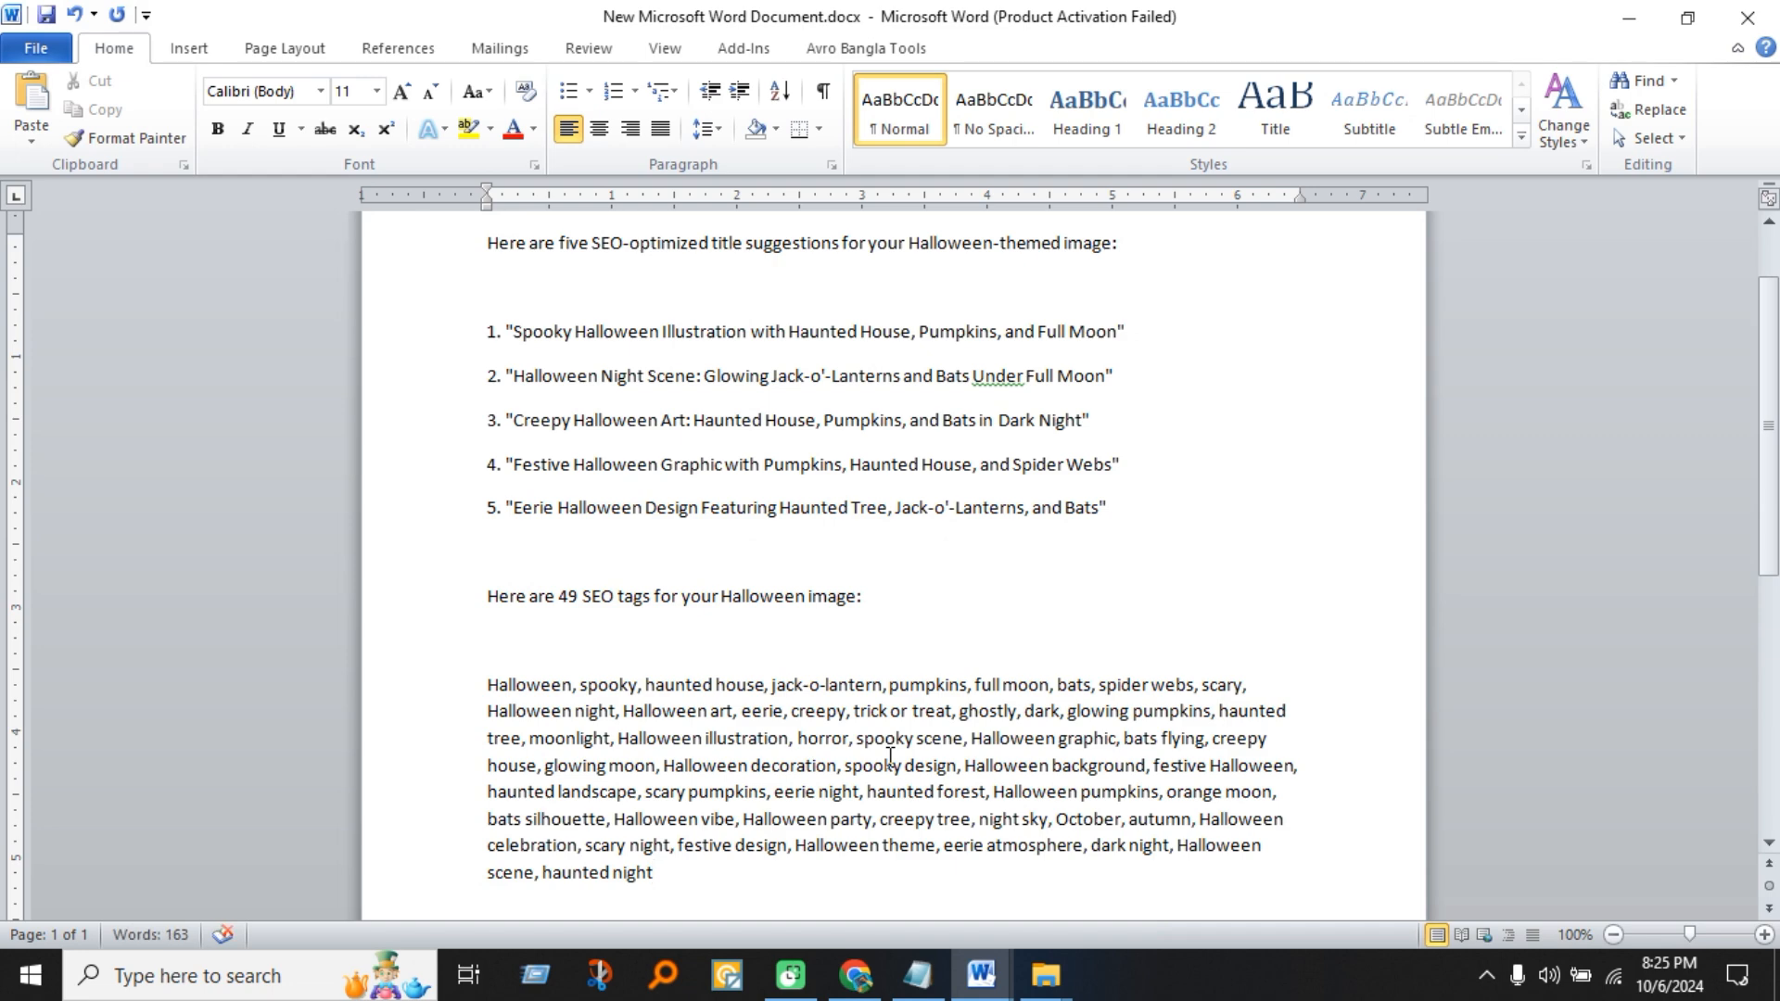
key("ctrl+s")
scroll(891, 759, "up", 2)
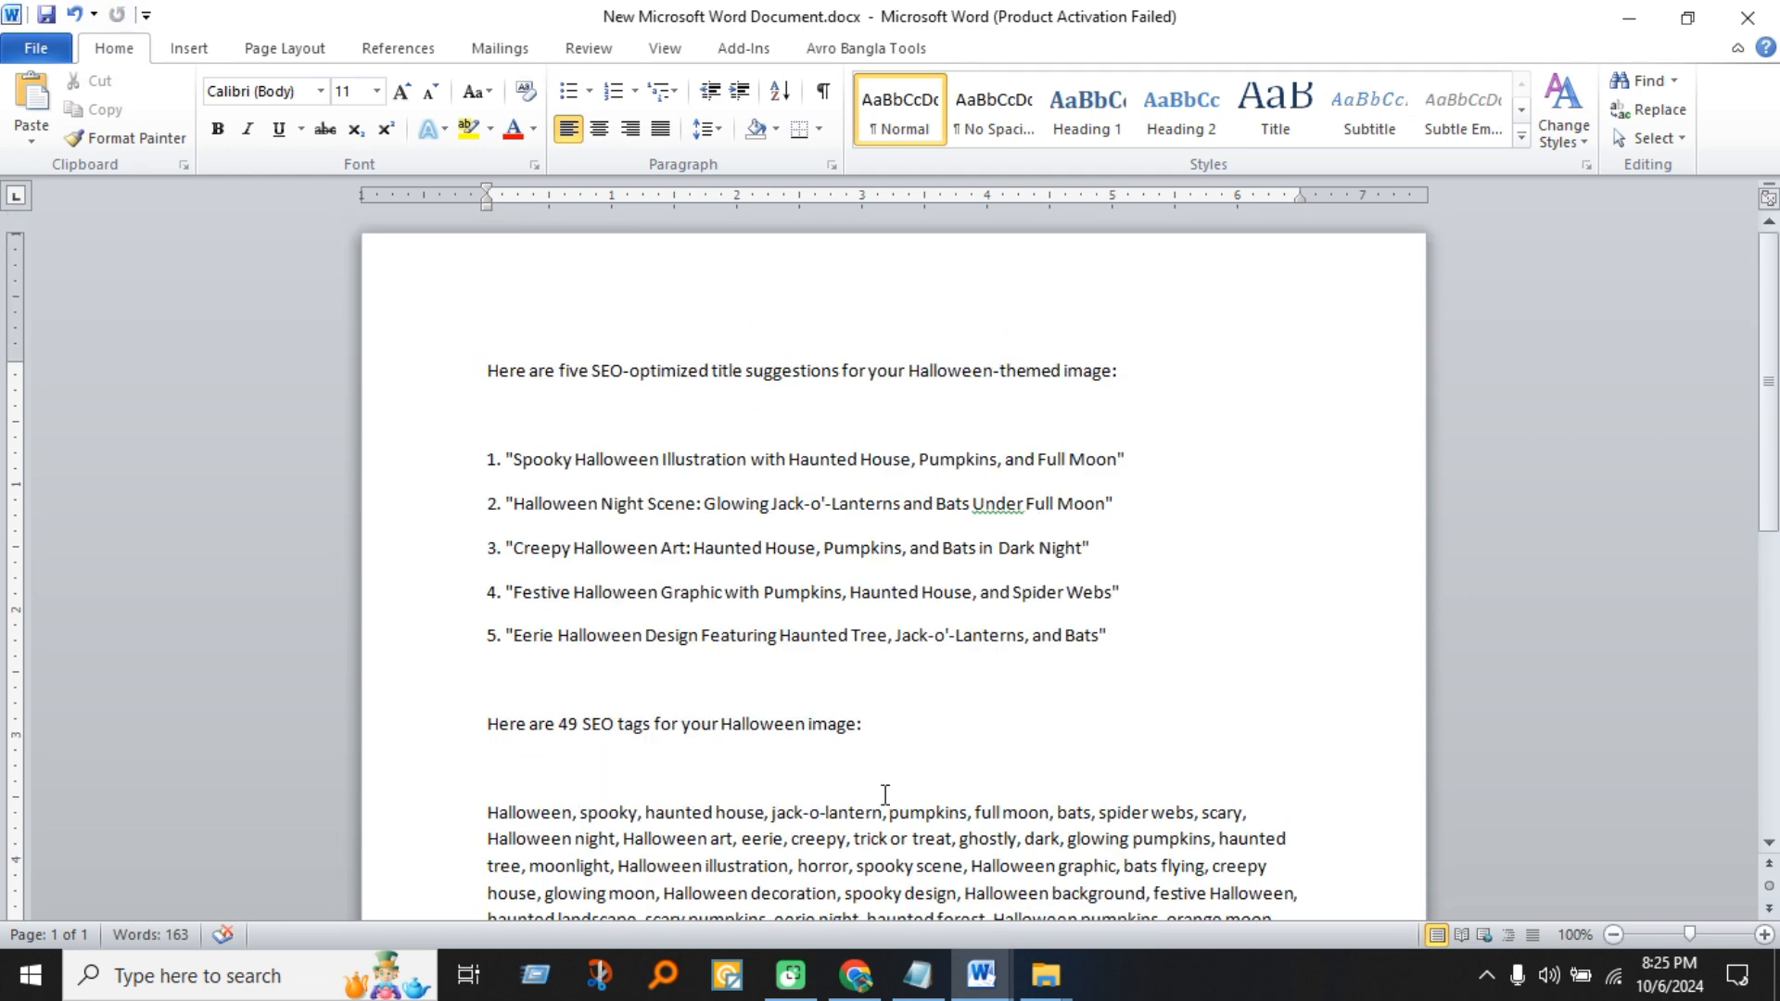
- Bring up the Dreamstime account dashboard in Chrome and close the Downloads folder window
left_click(855, 975)
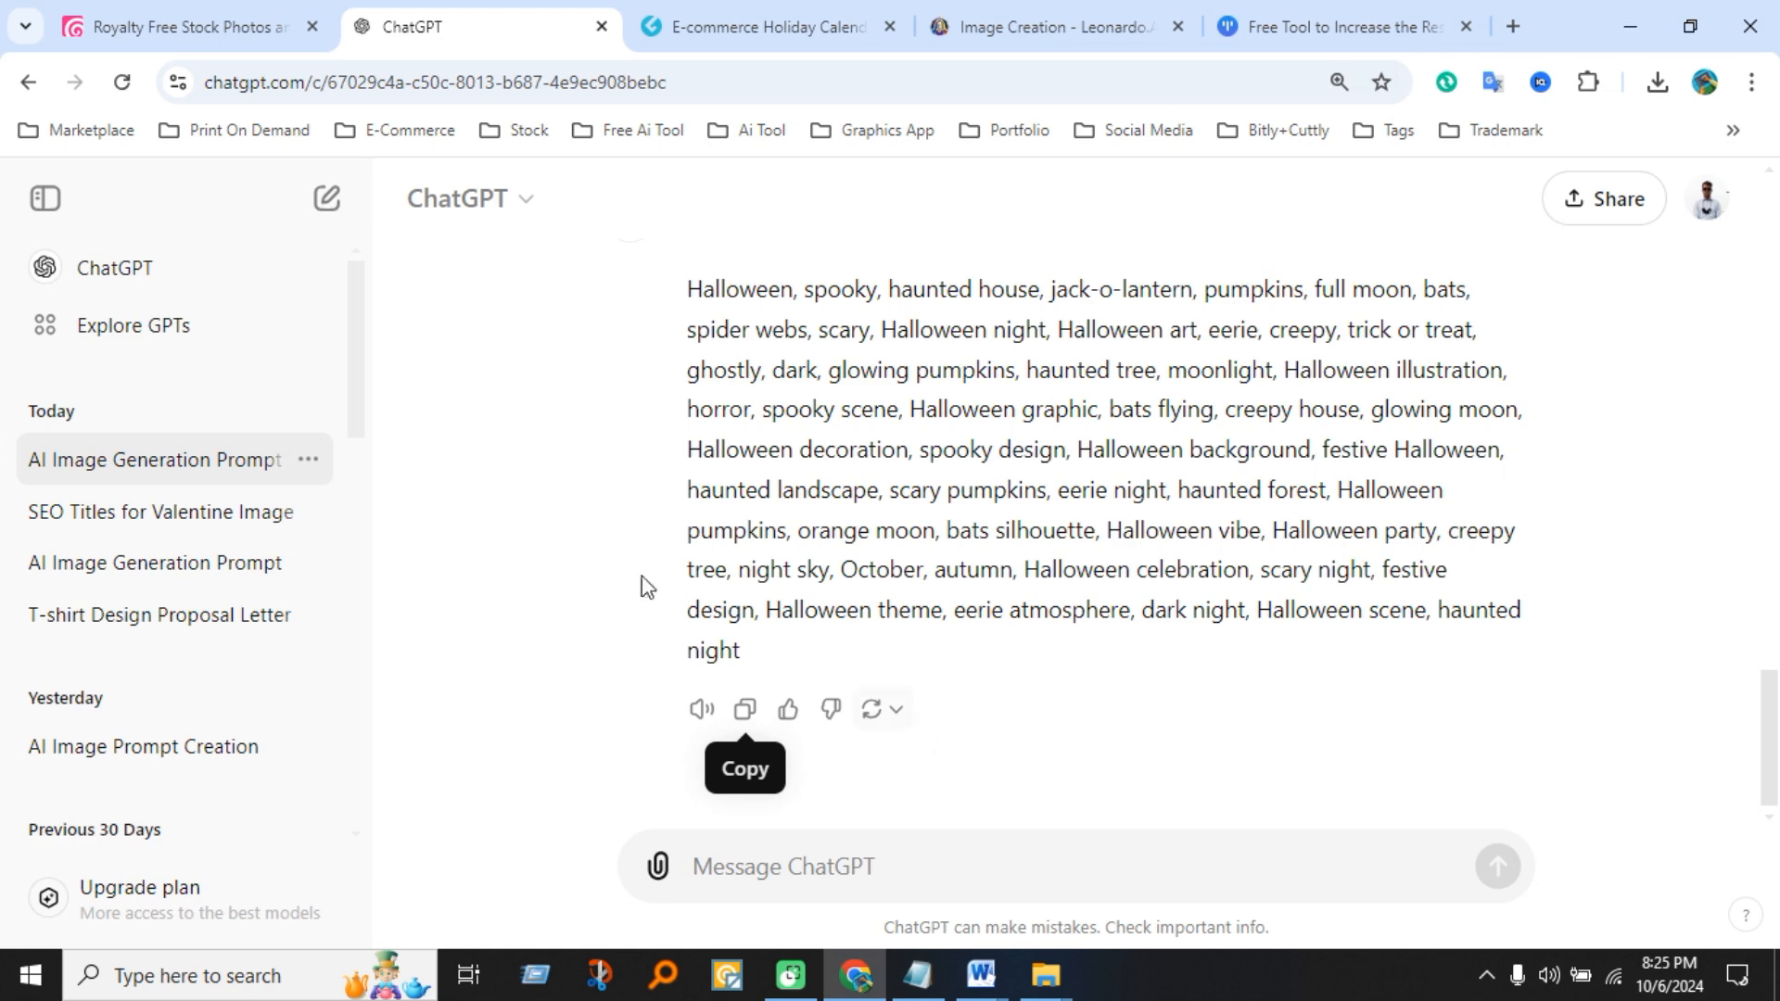
left_click(185, 26)
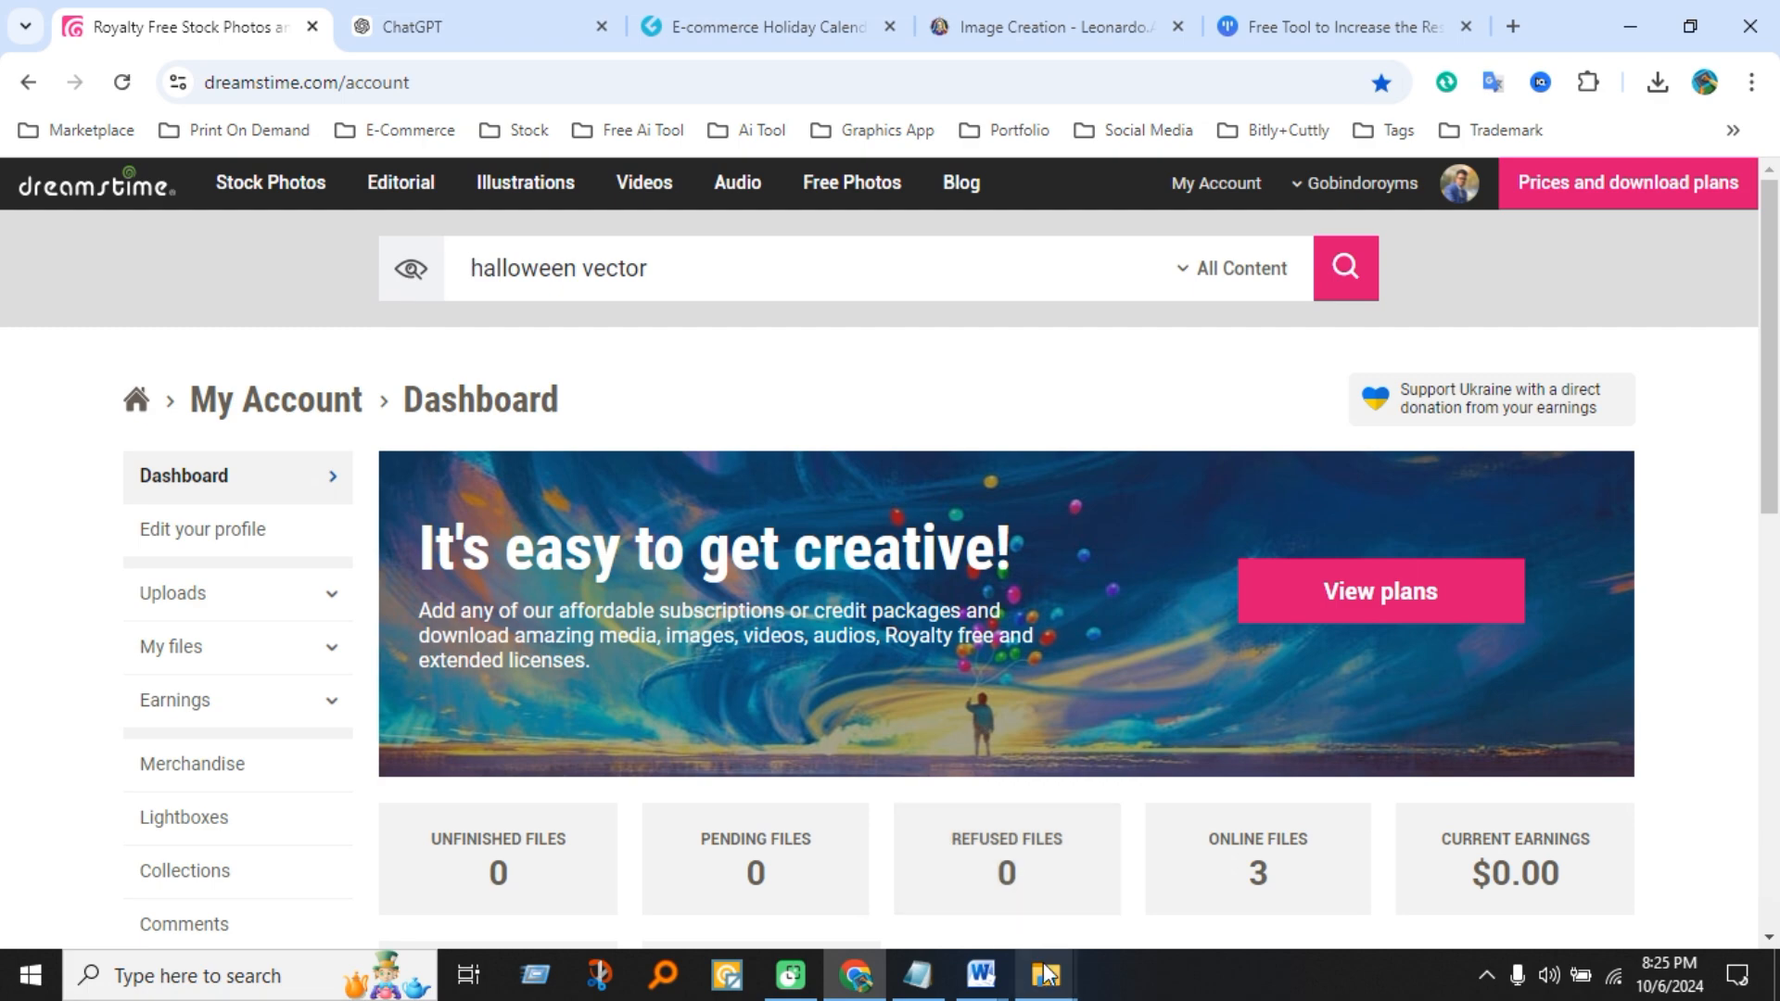
mouse_move(1046, 973)
left_click(1021, 781)
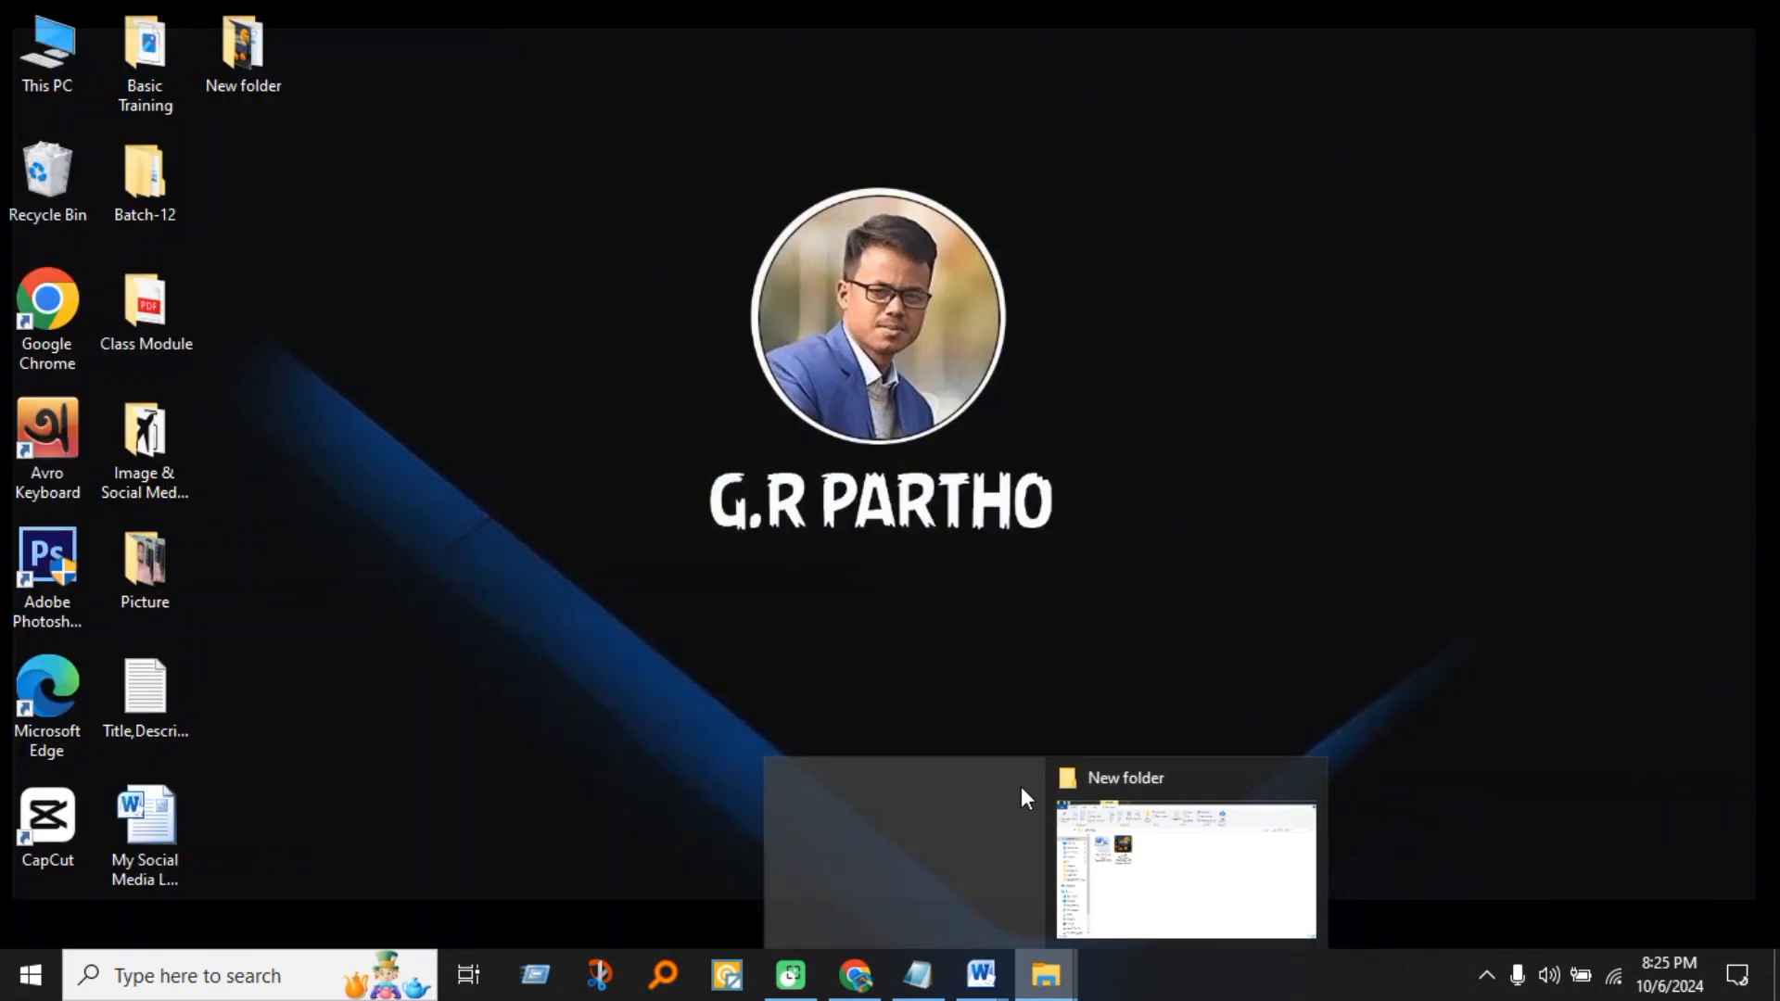
- Check the file size of the renamed Spooky Halloween image from the New folder in its properties, then close them
left_click(1076, 903)
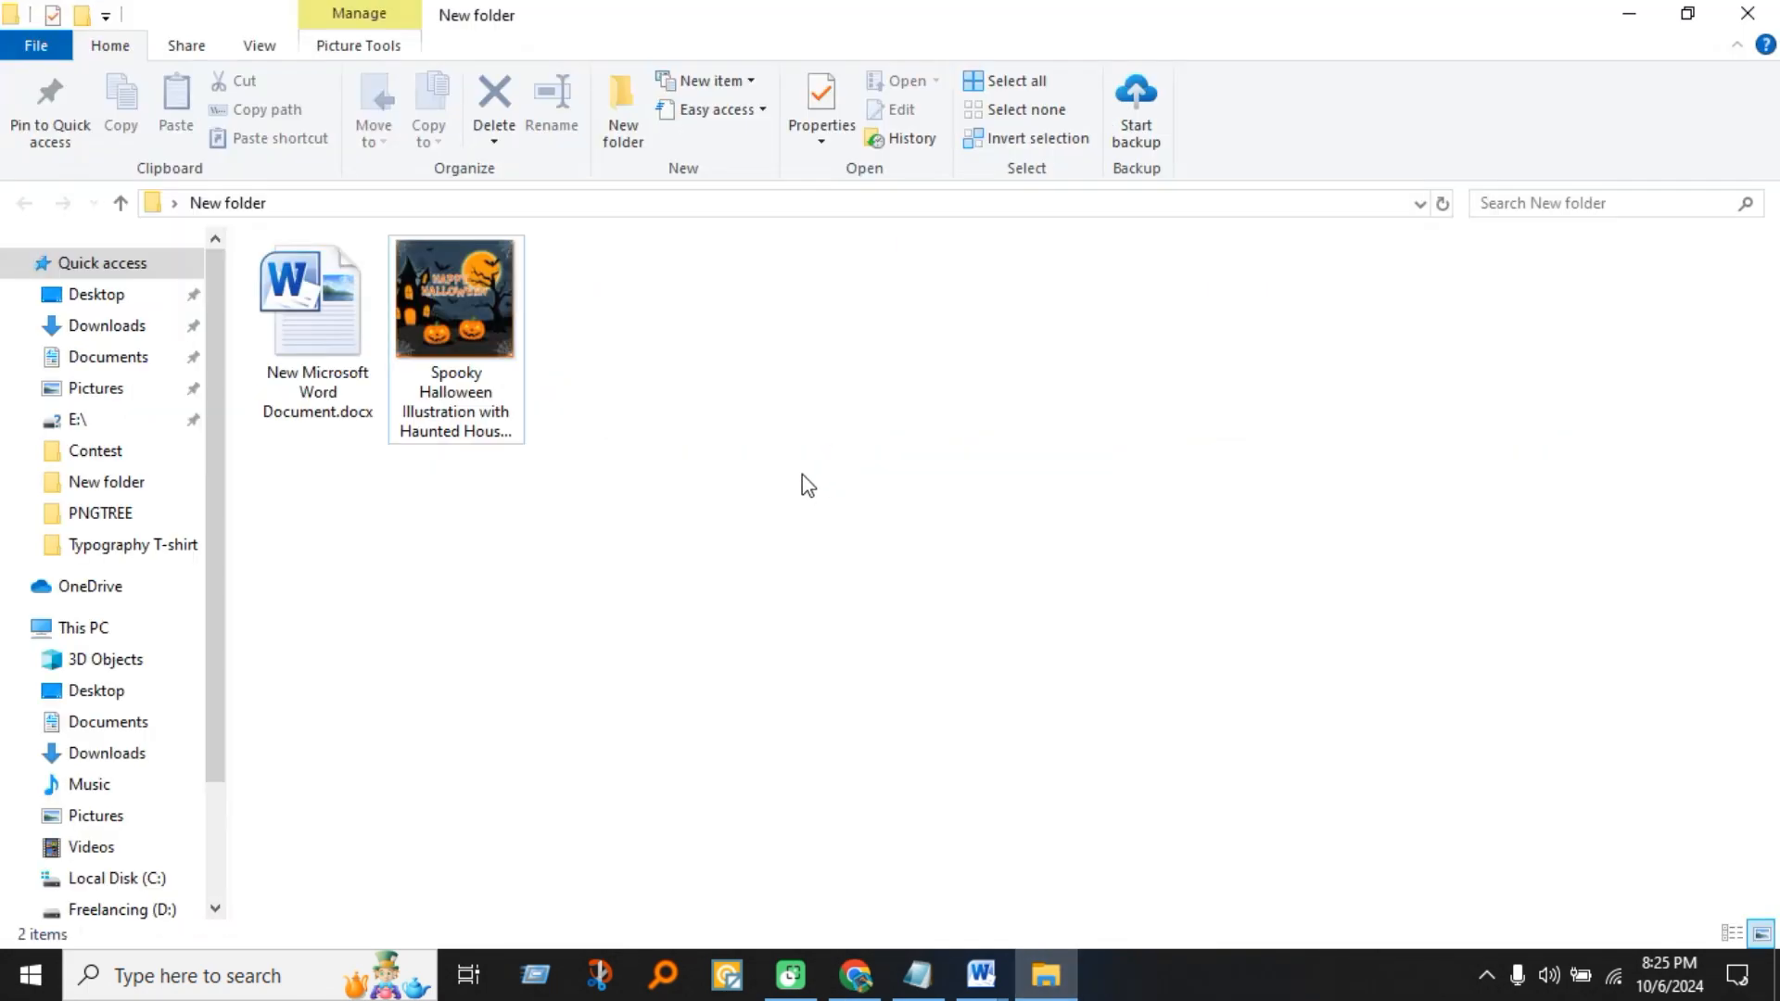
left_click(488, 392)
right_click(487, 391)
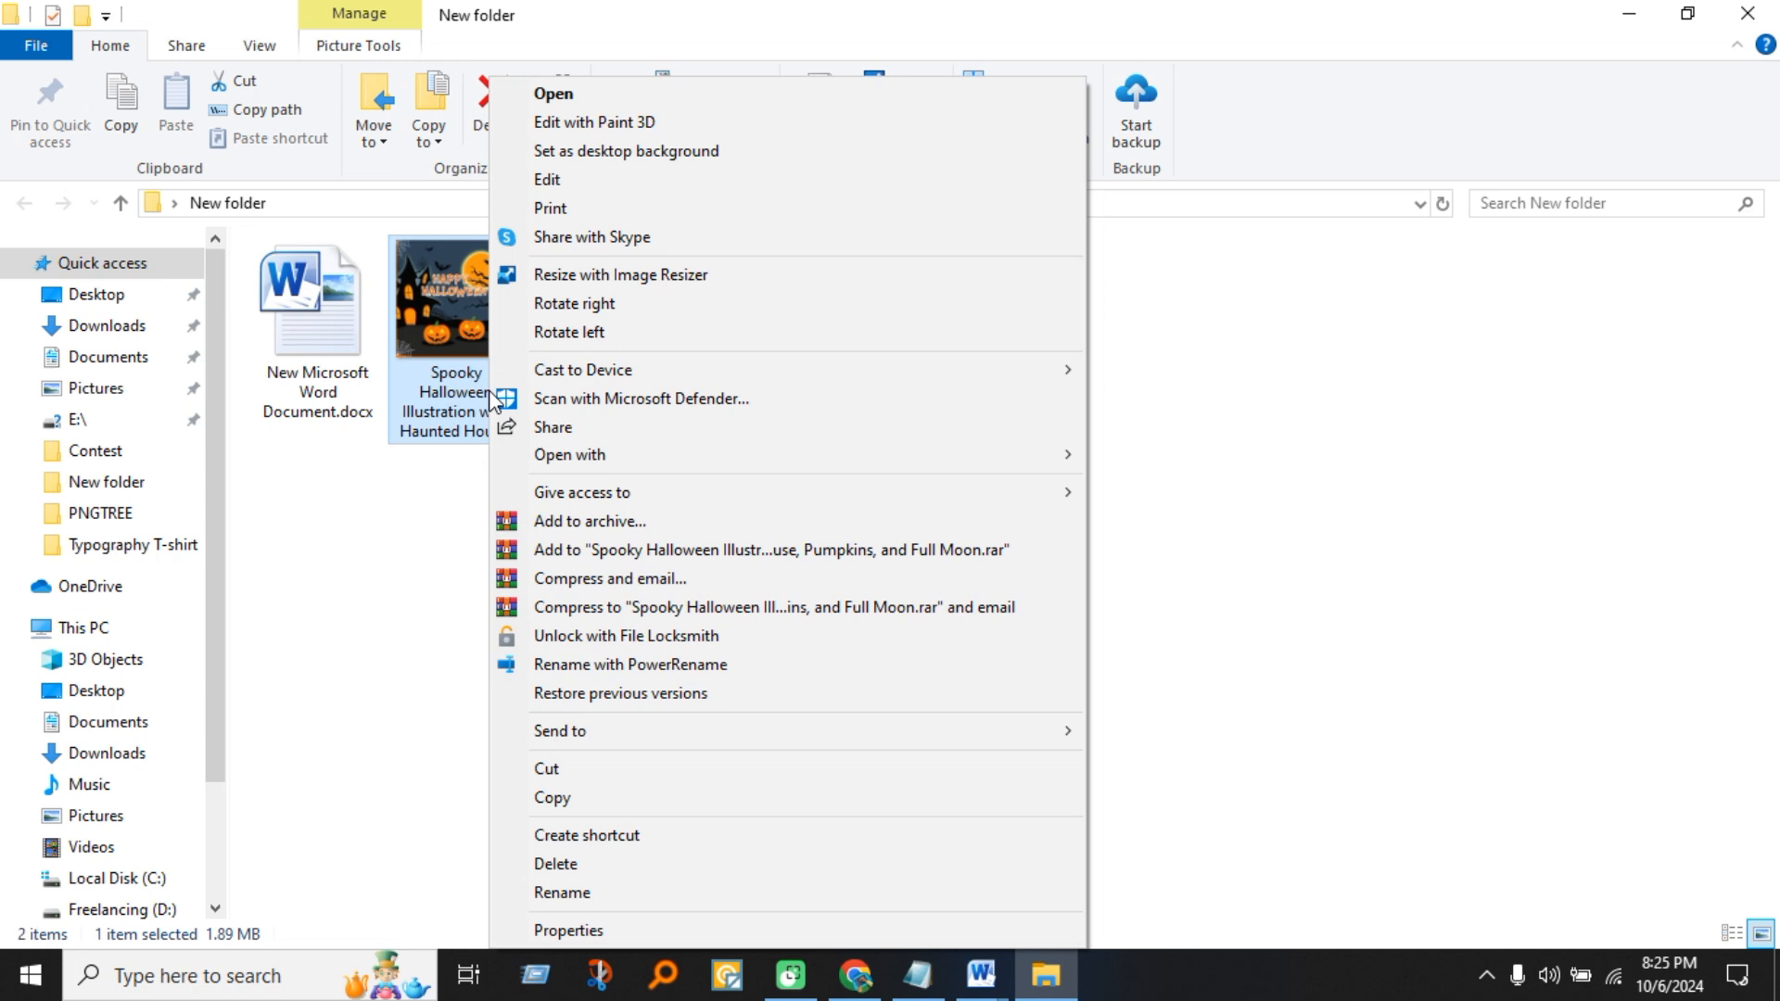
left_click(584, 926)
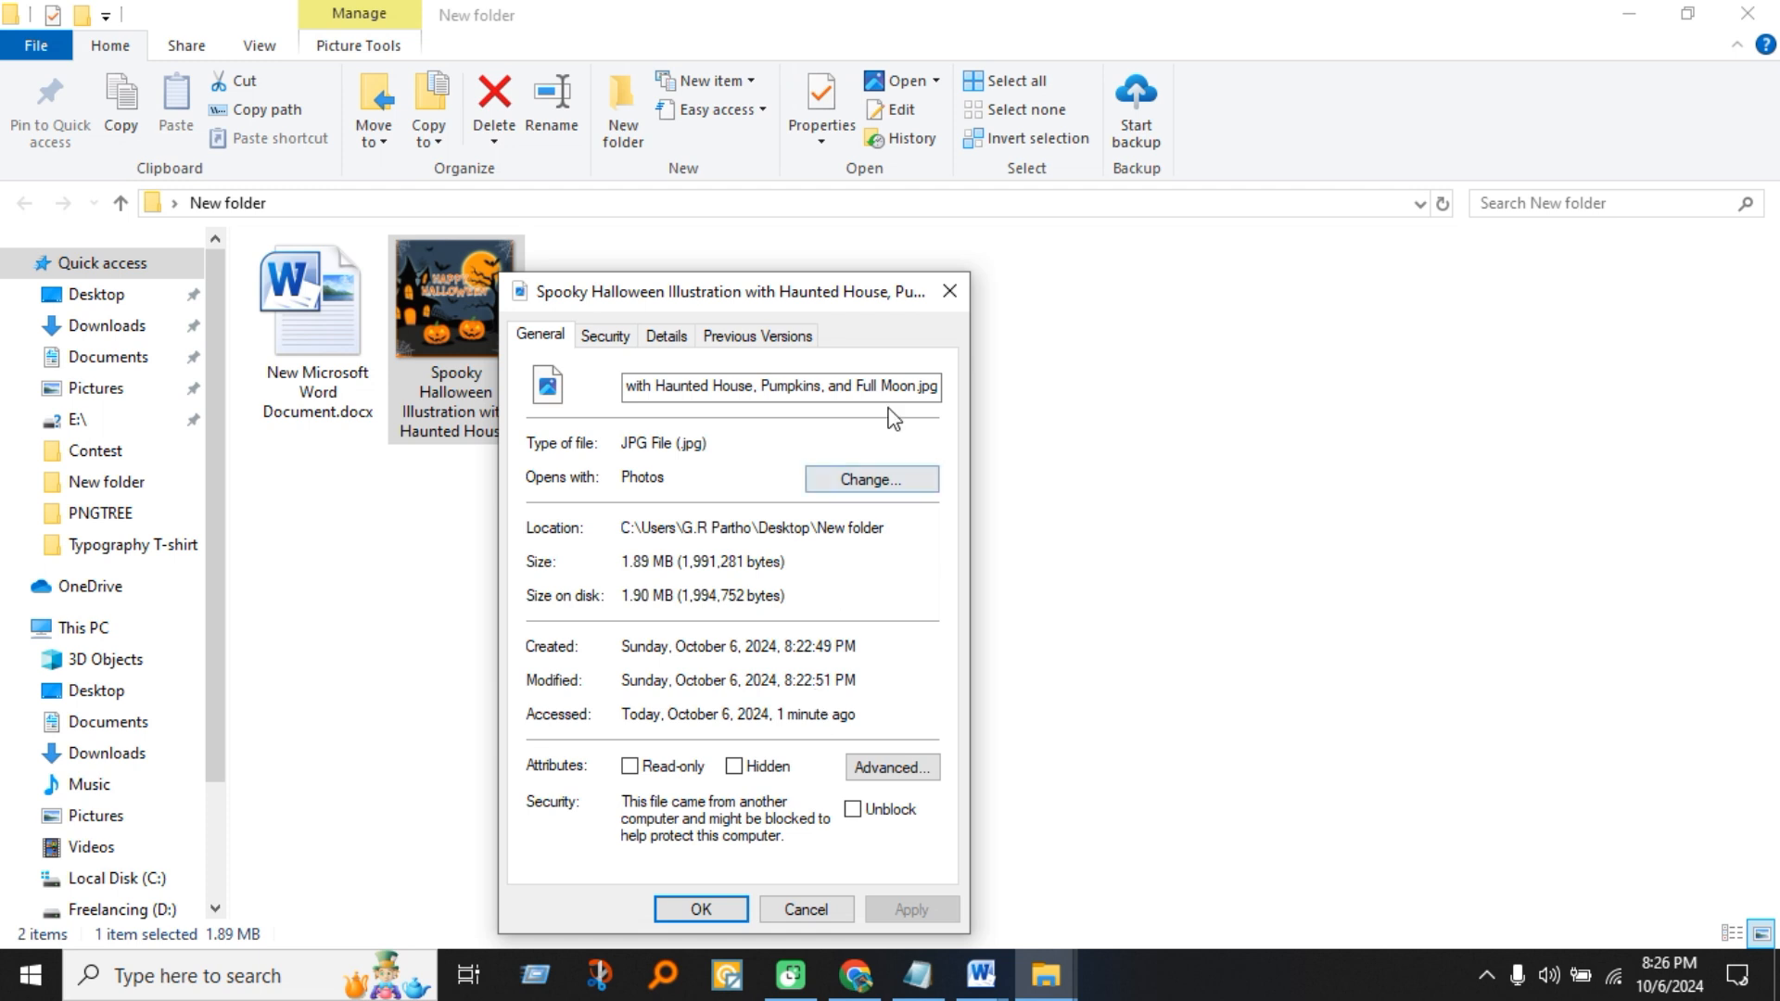
left_click(949, 291)
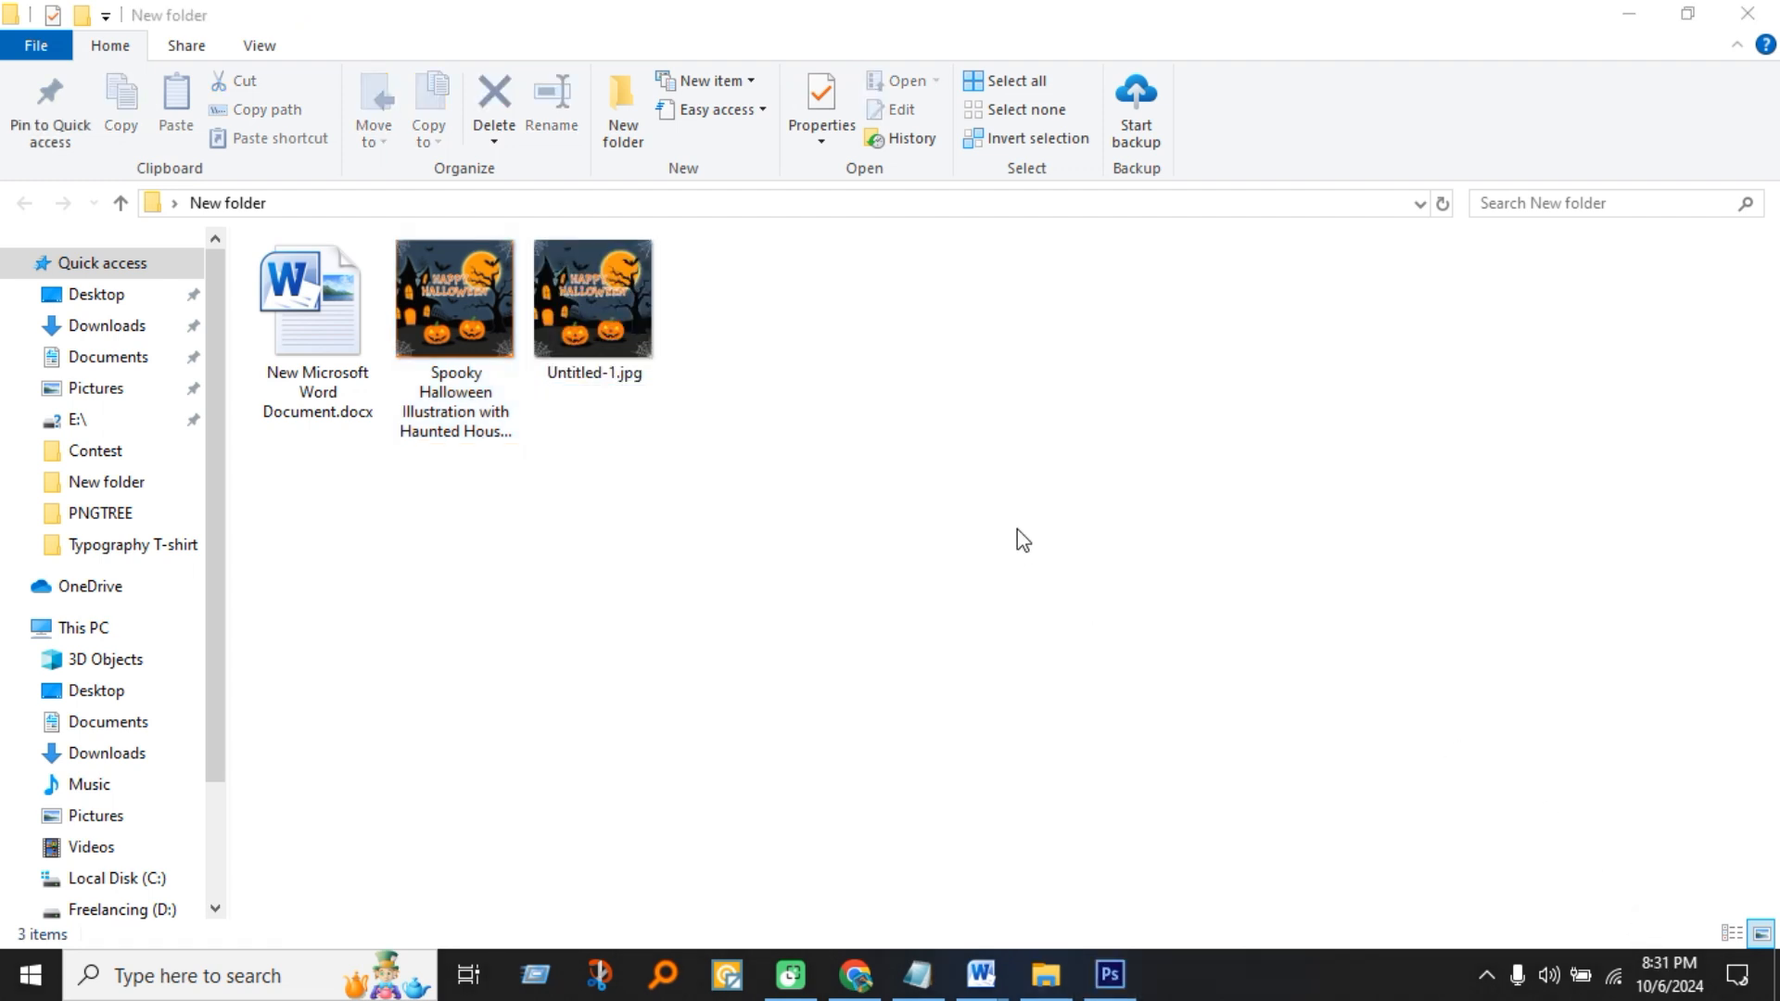
- View the Halloween artwork in Photoshop, then check the file size of Untitled-1.jpg in its properties in the New folder
left_click(1109, 976)
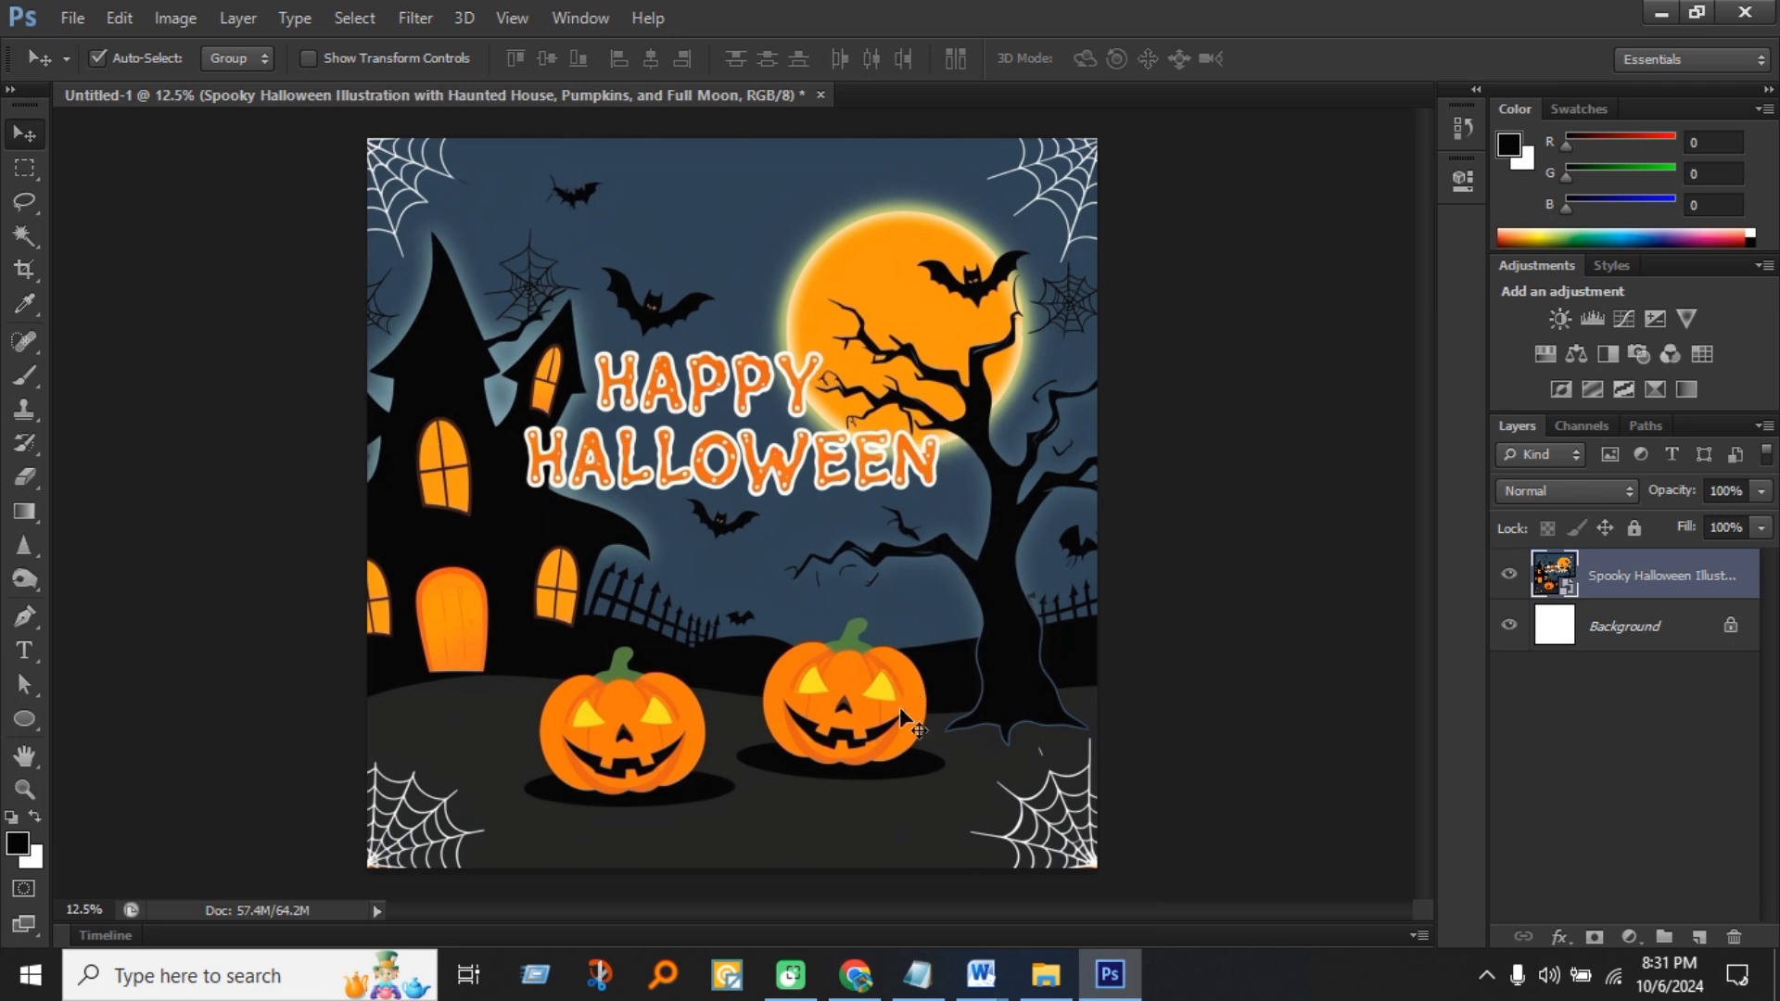
left_click(1046, 975)
right_click(616, 358)
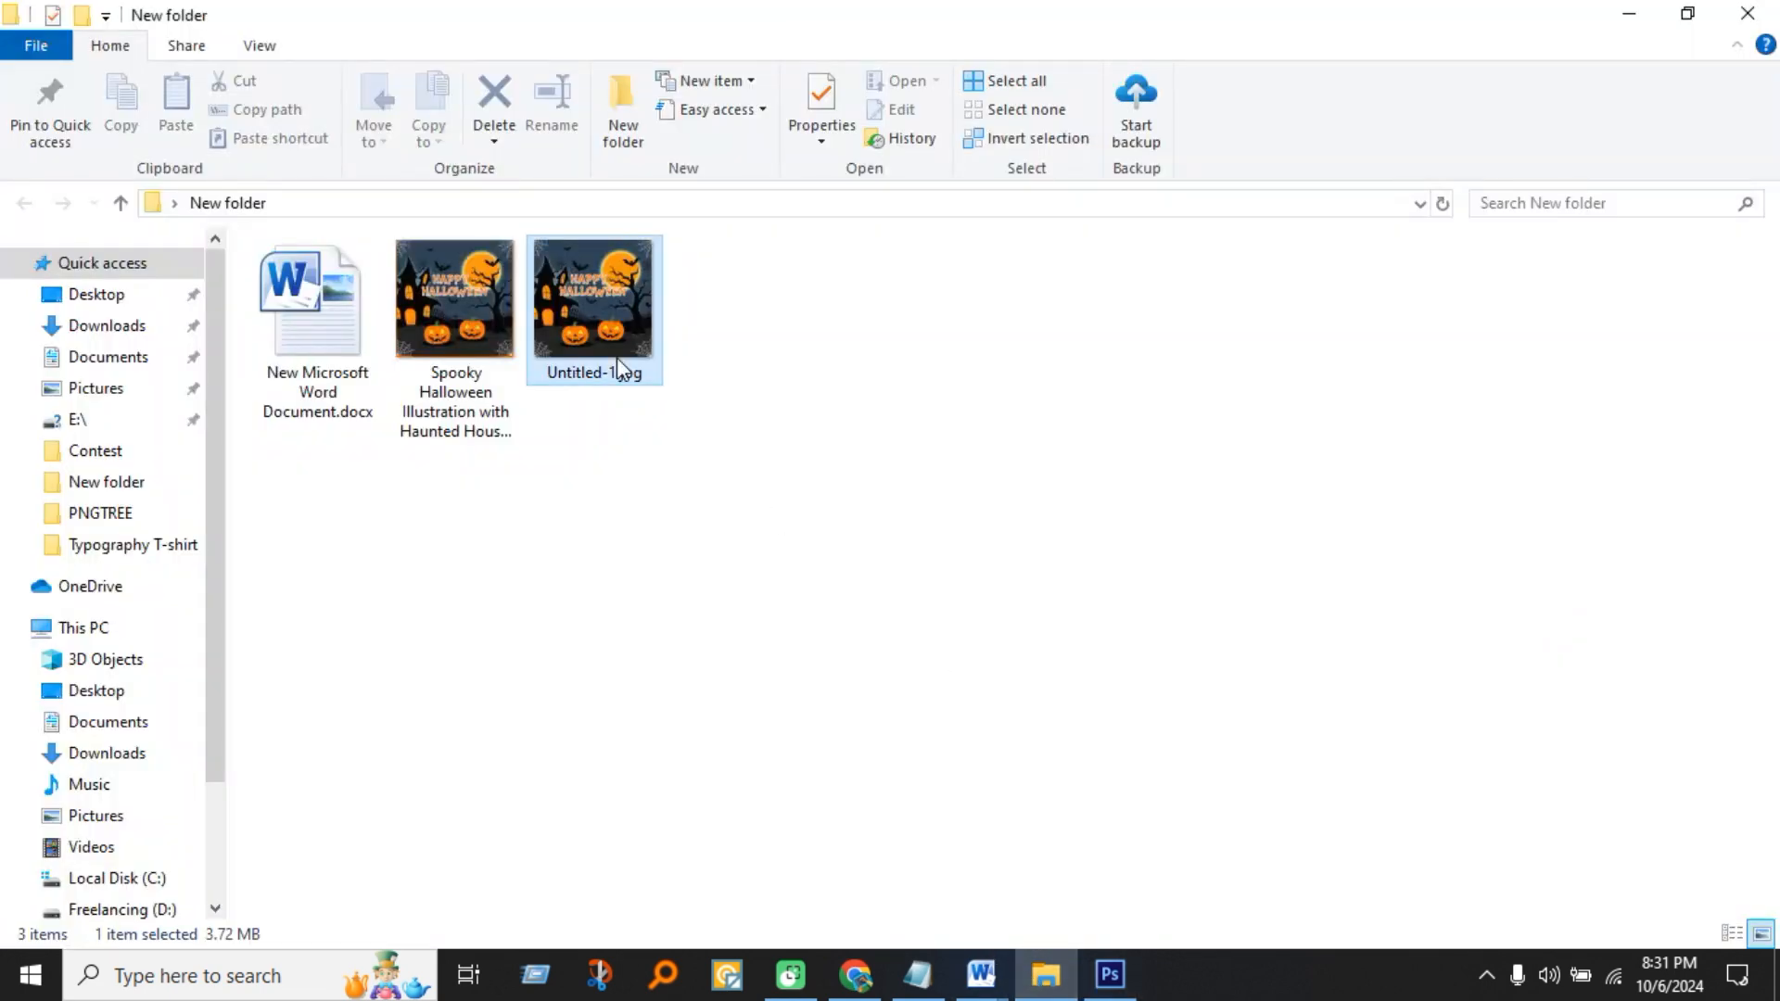
left_click(704, 931)
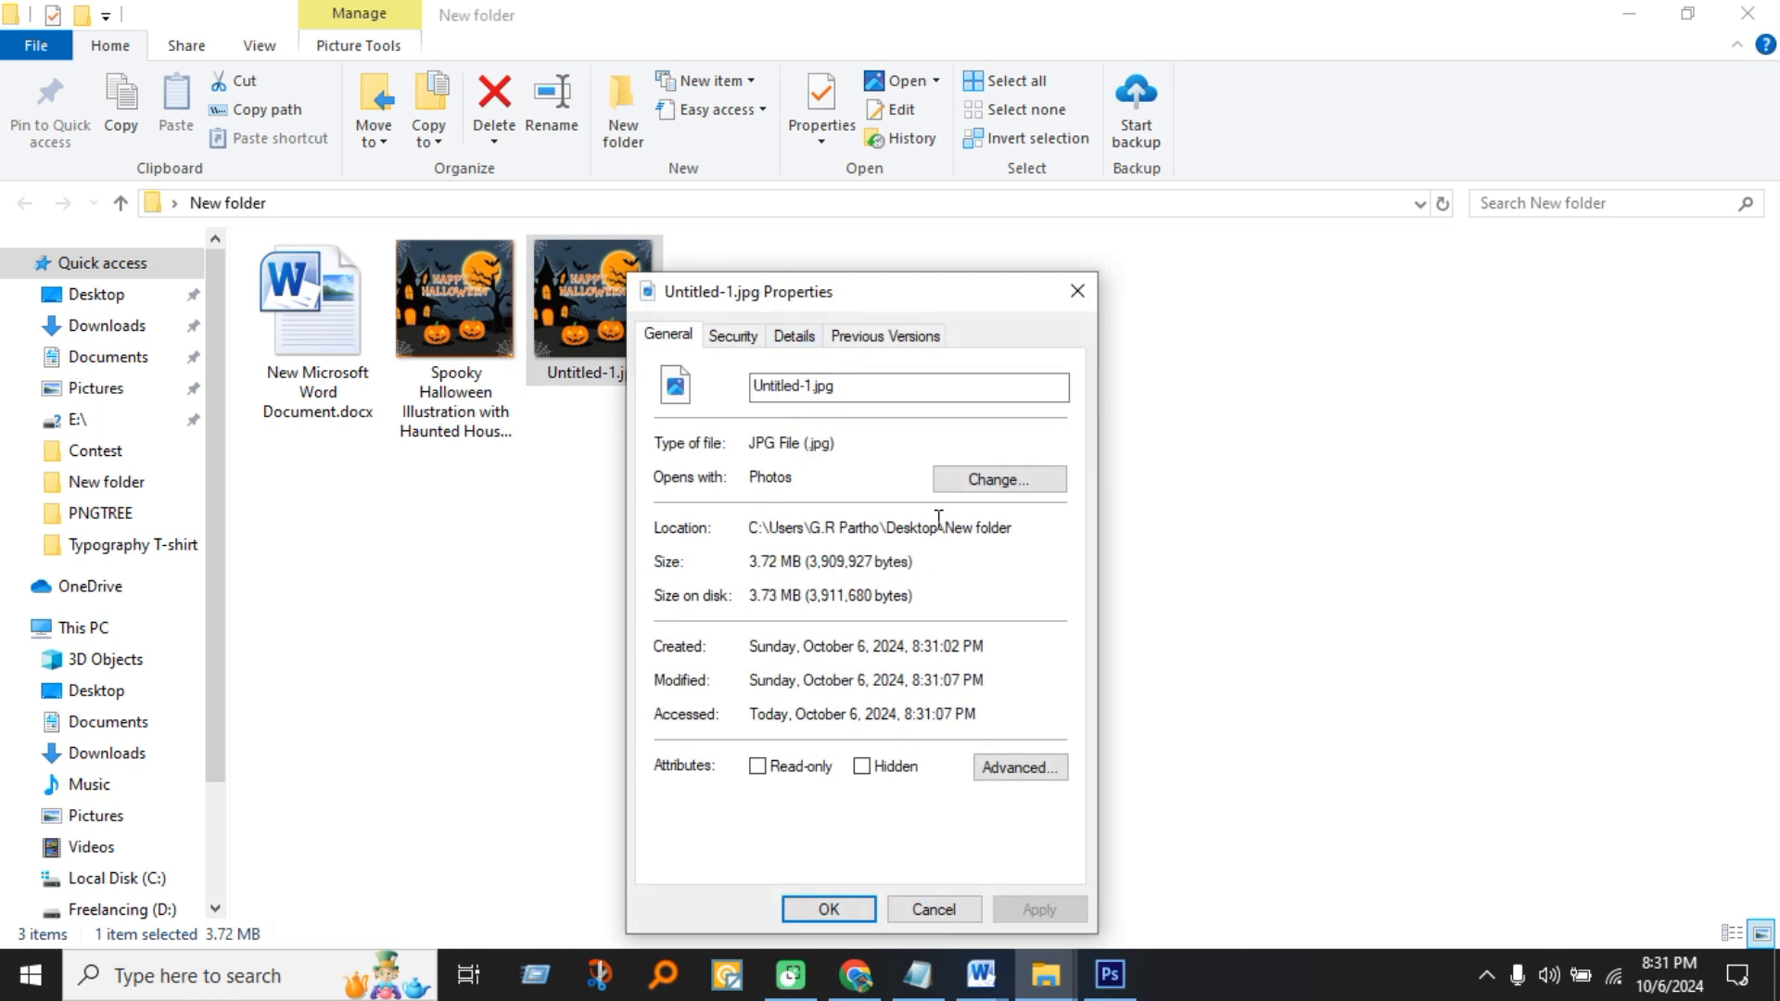
left_click(1075, 290)
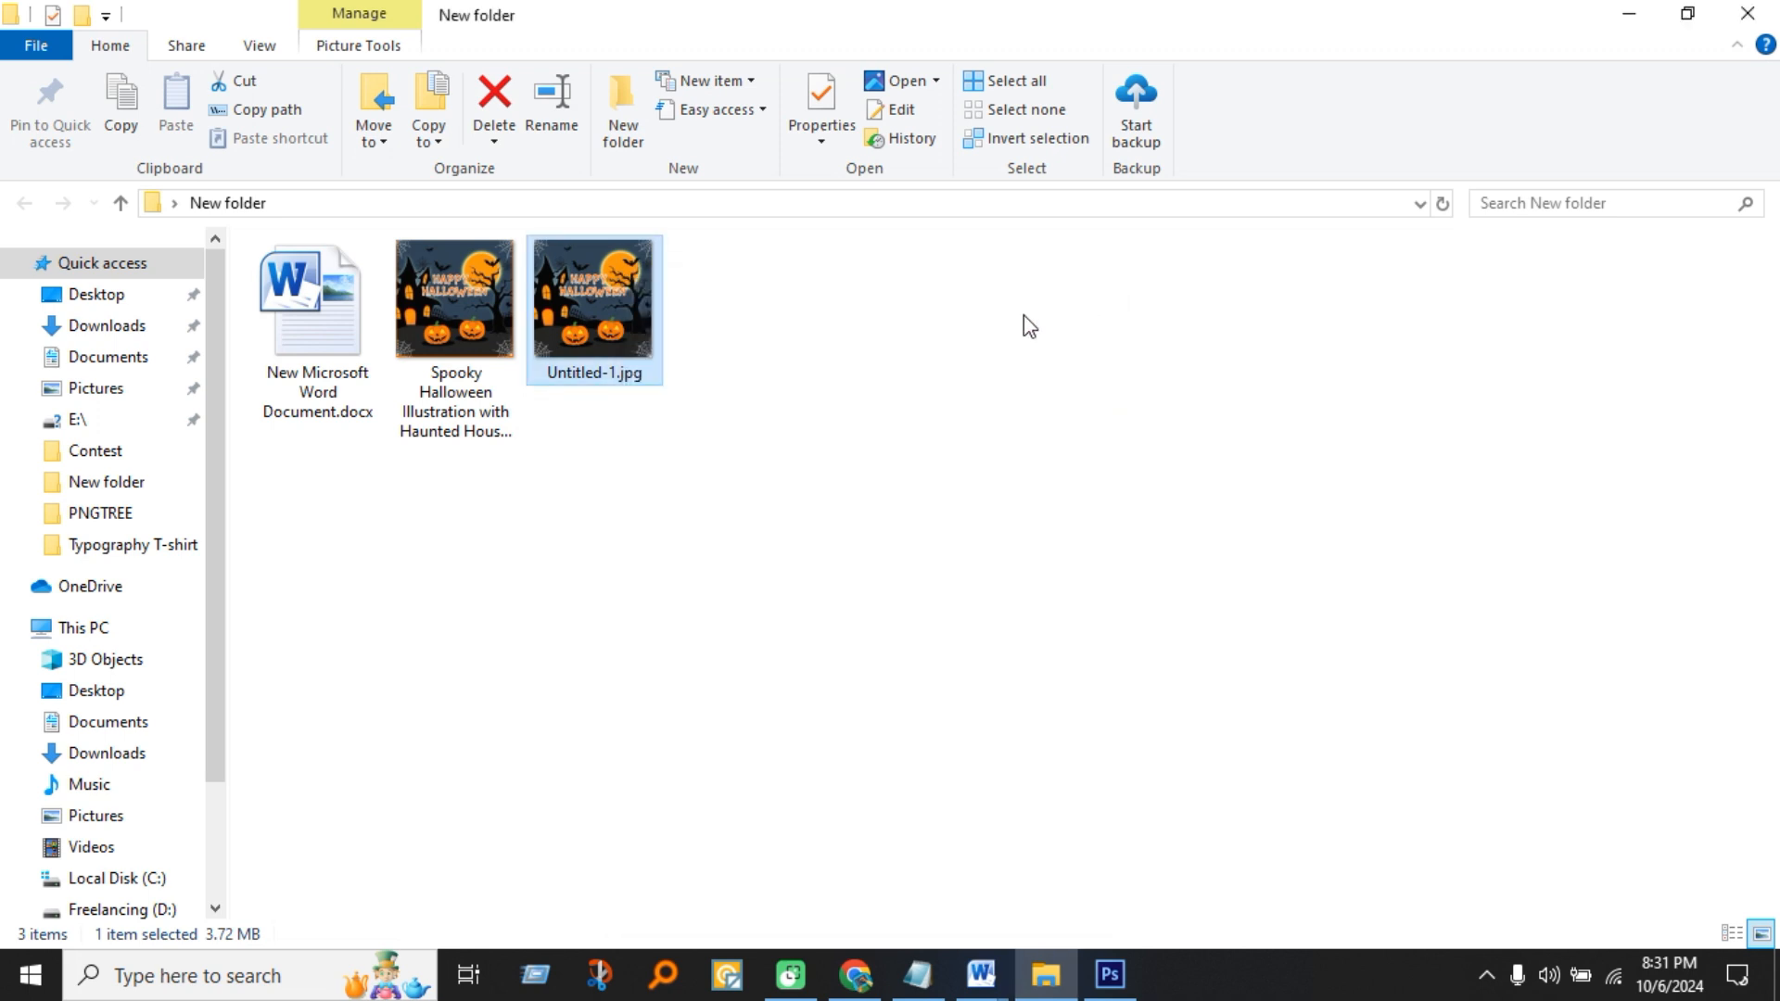
- Check the file size of the Spooky Halloween image in its properties, then close them
left_click(473, 370)
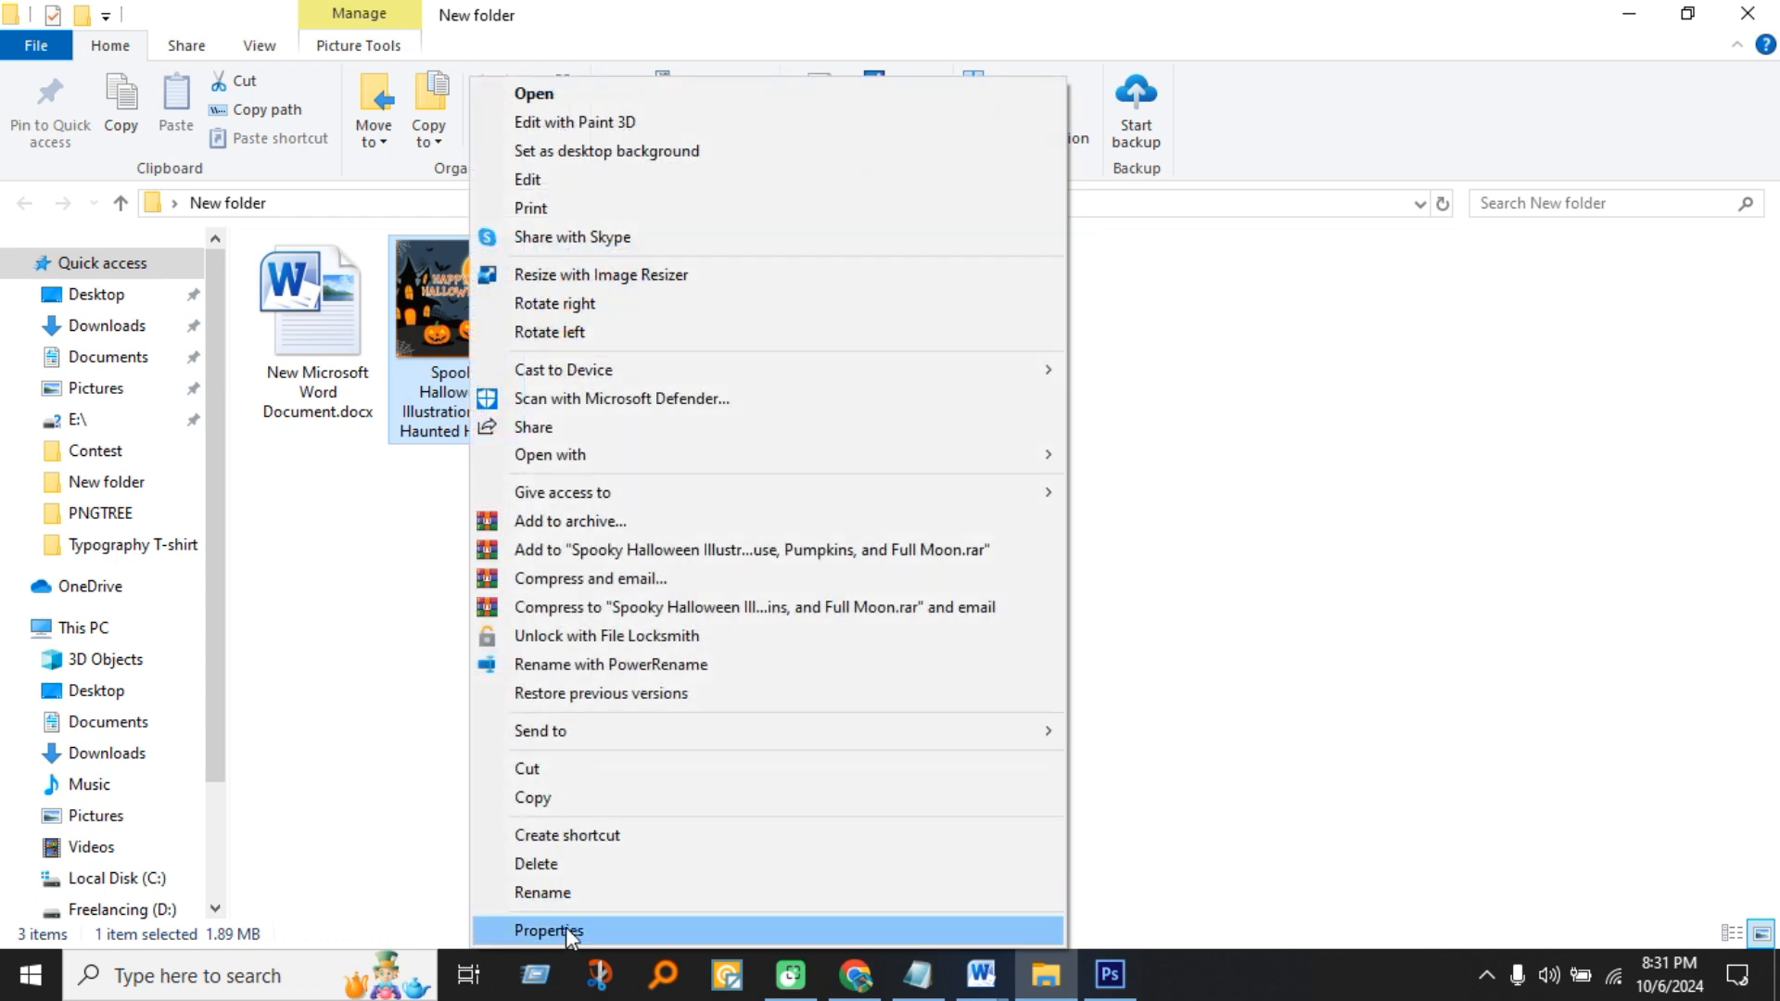
left_click(566, 930)
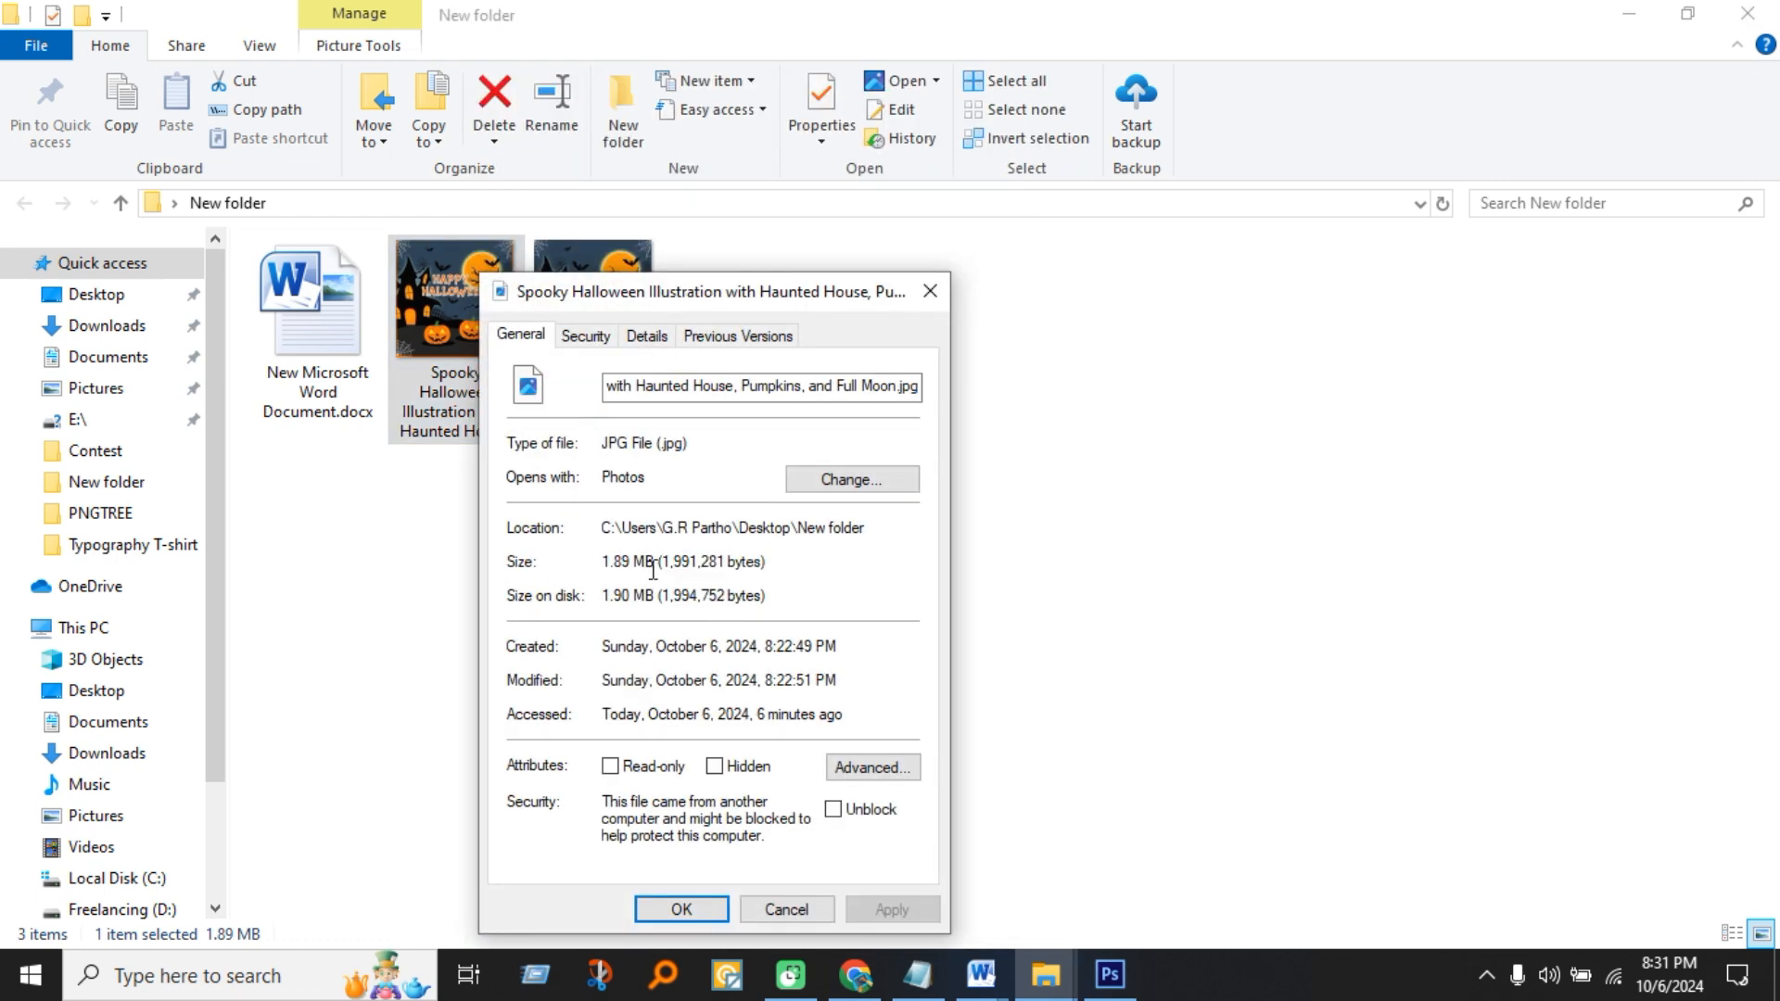
left_click(931, 293)
- Copy the Spooky Halloween image's file name and delete that image from the New folder
right_click(414, 400)
left_click(497, 892)
key("ctrl+c")
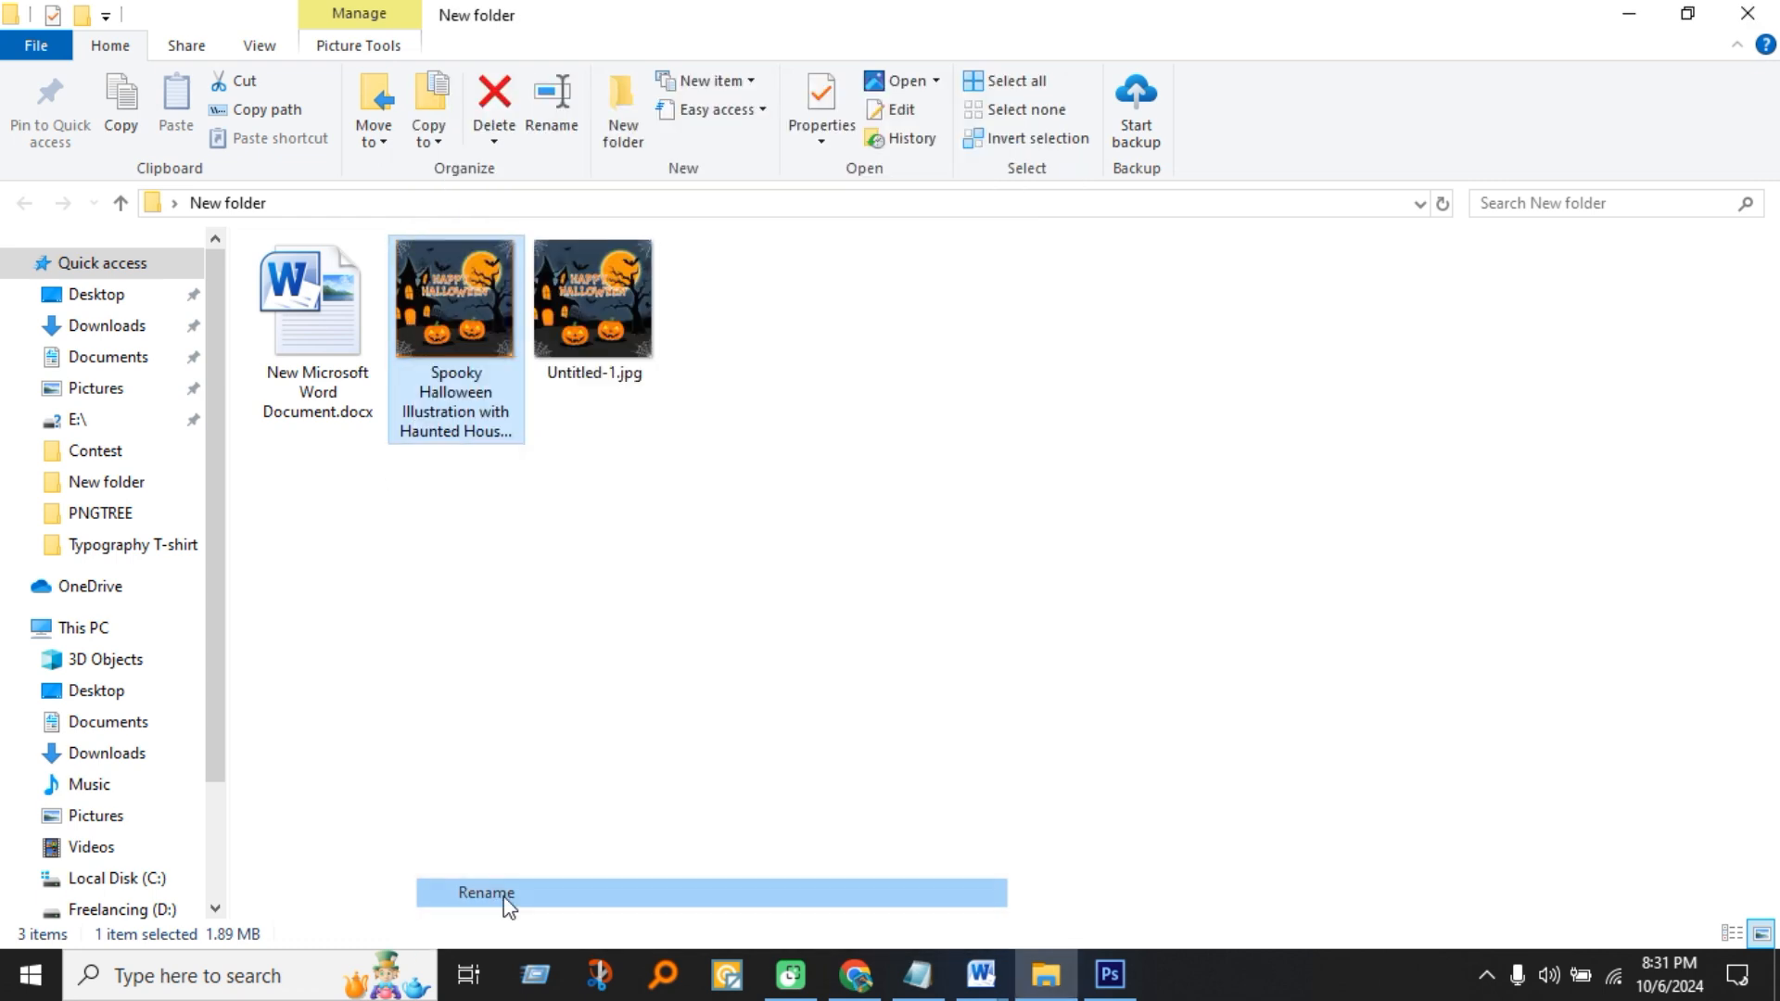
key("Return")
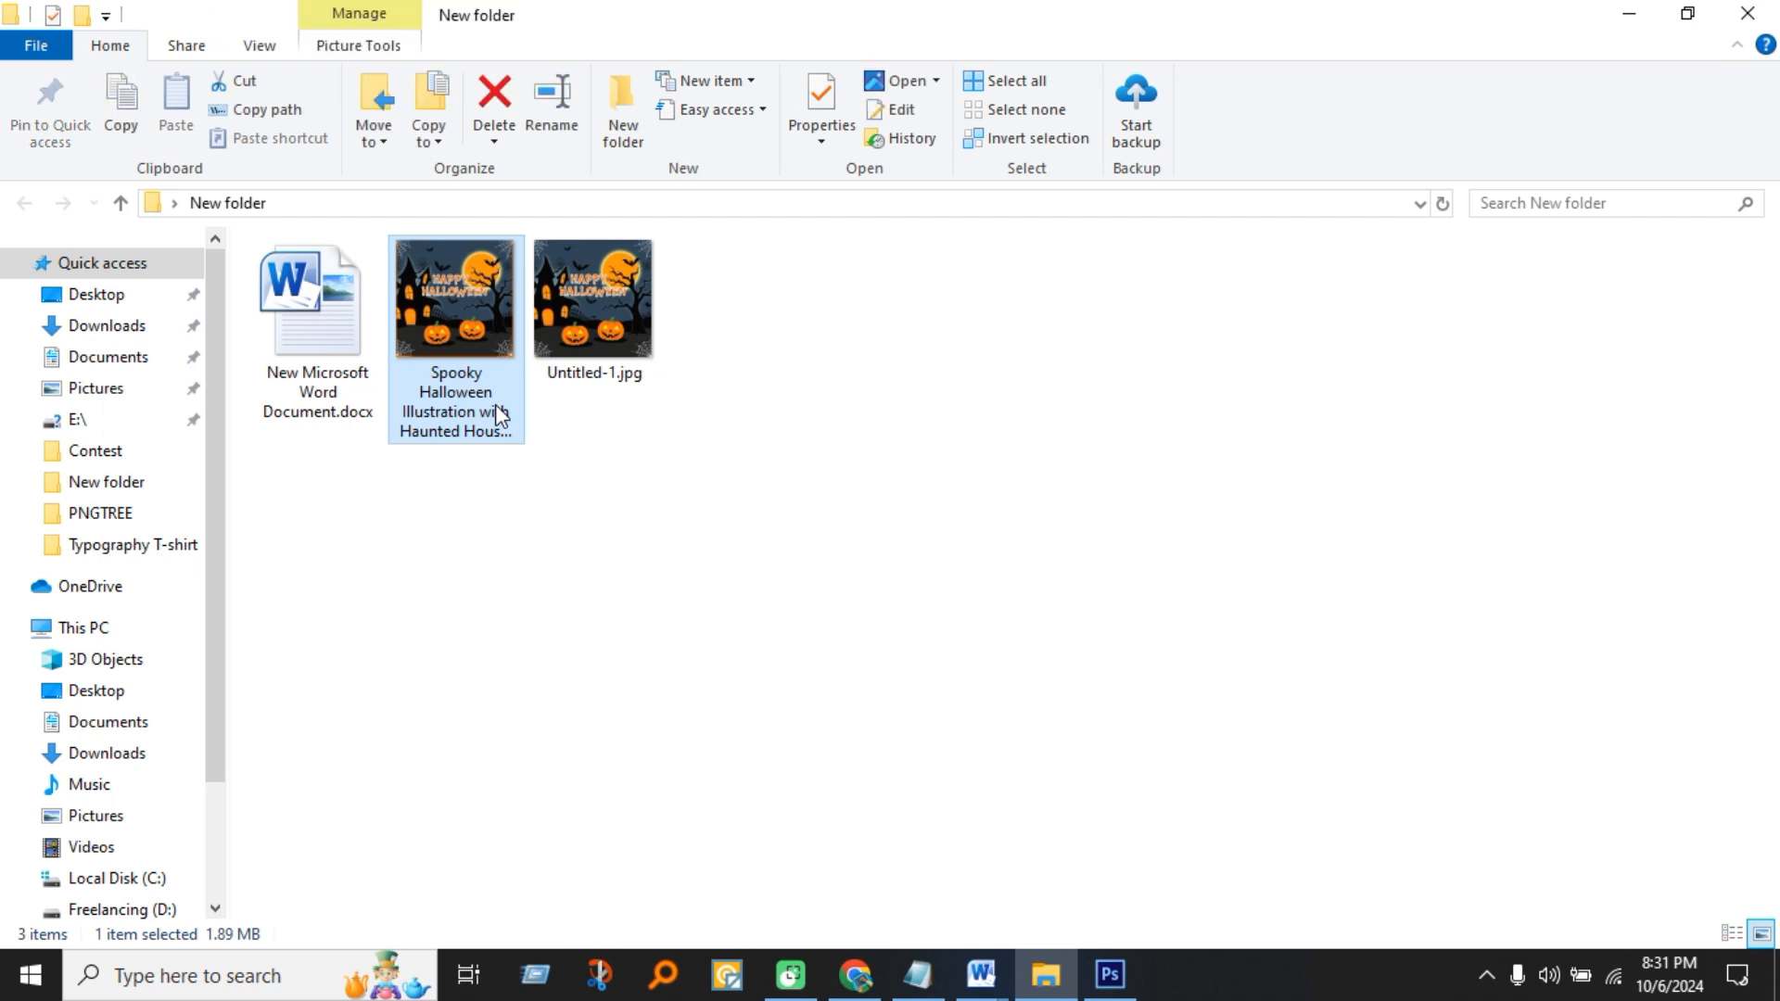
key("Delete")
- Rename Untitled-1.jpg as Spooky Halloween Illustration with Haunted House, Pumpkins, and Full Moon.jpg using the copied name
left_click(469, 370)
right_click(471, 373)
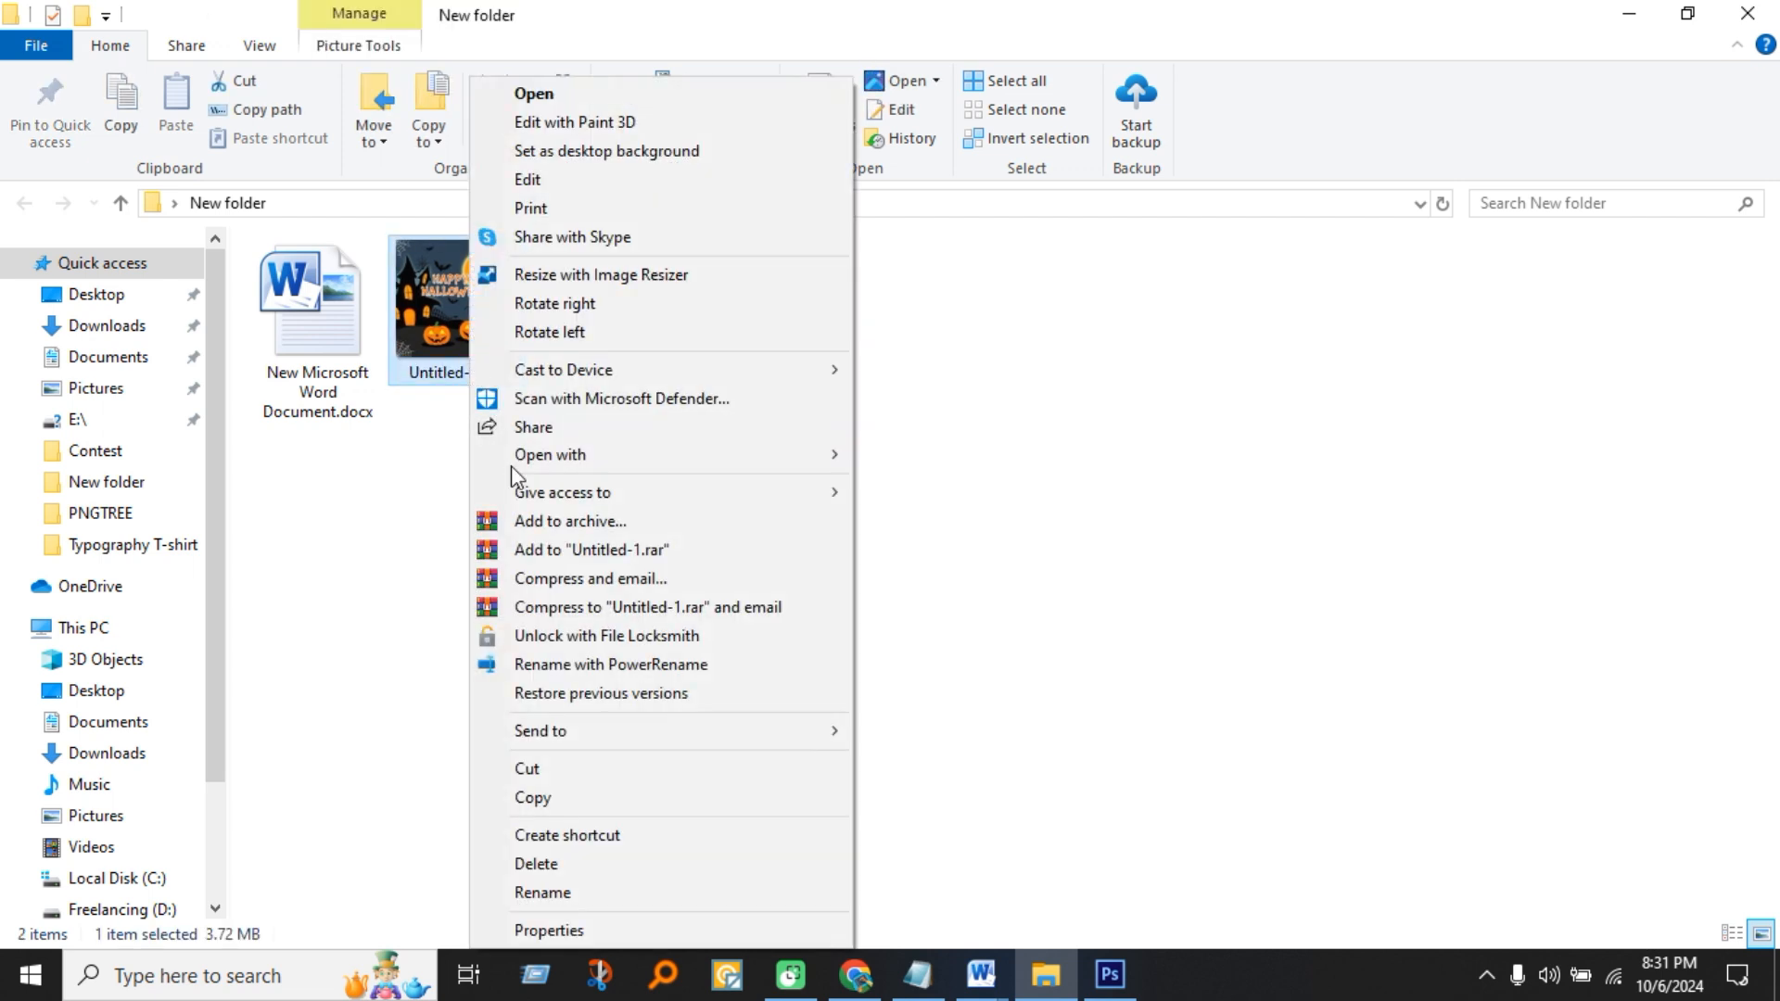
left_click(545, 892)
key("ctrl+v")
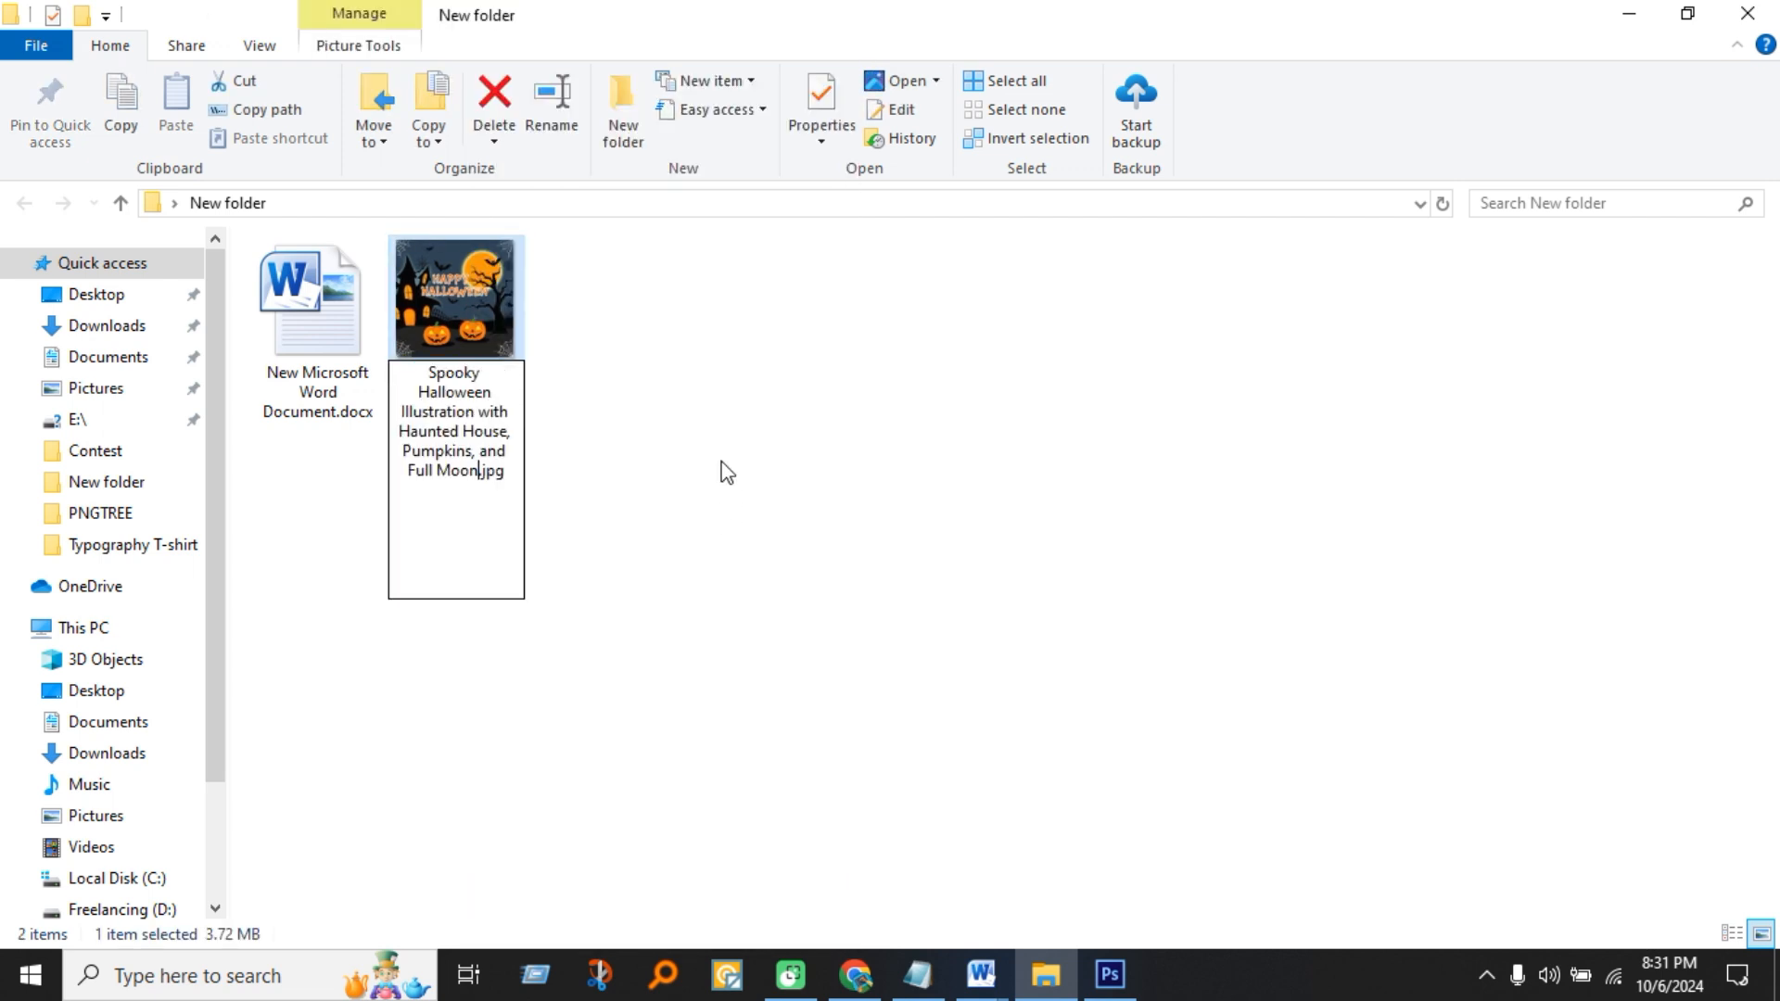
left_click(545, 460)
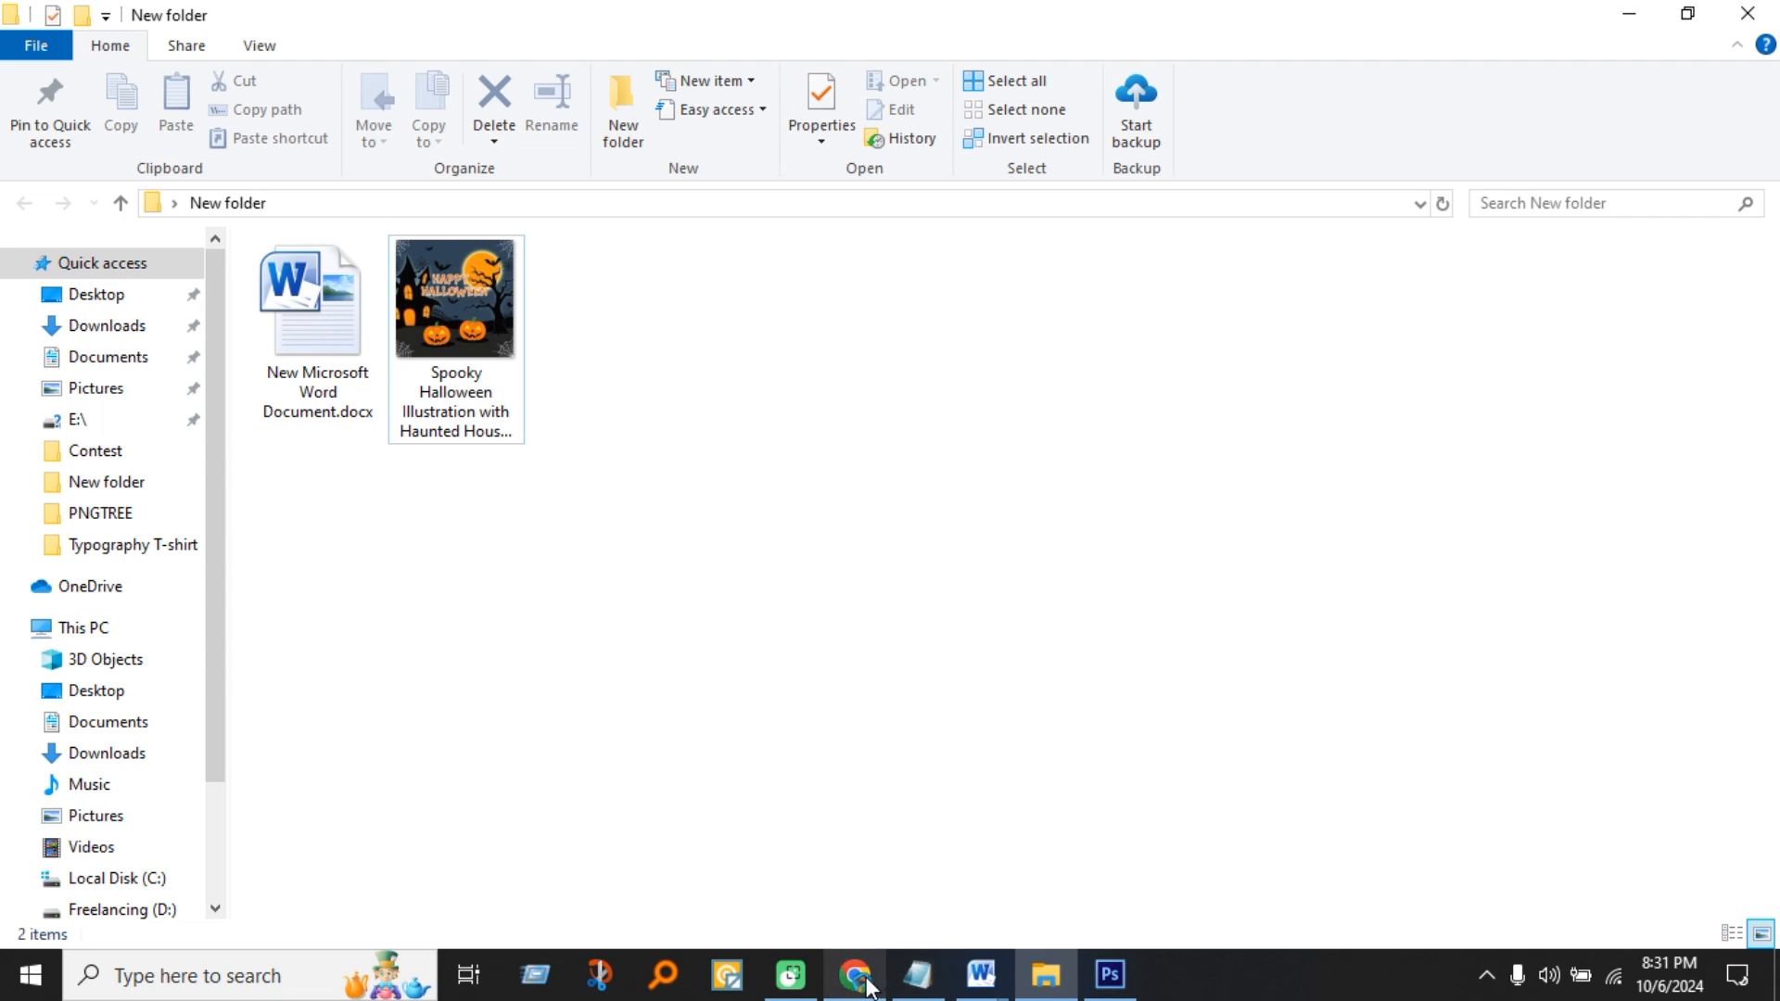
- Switch to Chrome and open the file upload page from the Dreamstime account dashboard
left_click(853, 835)
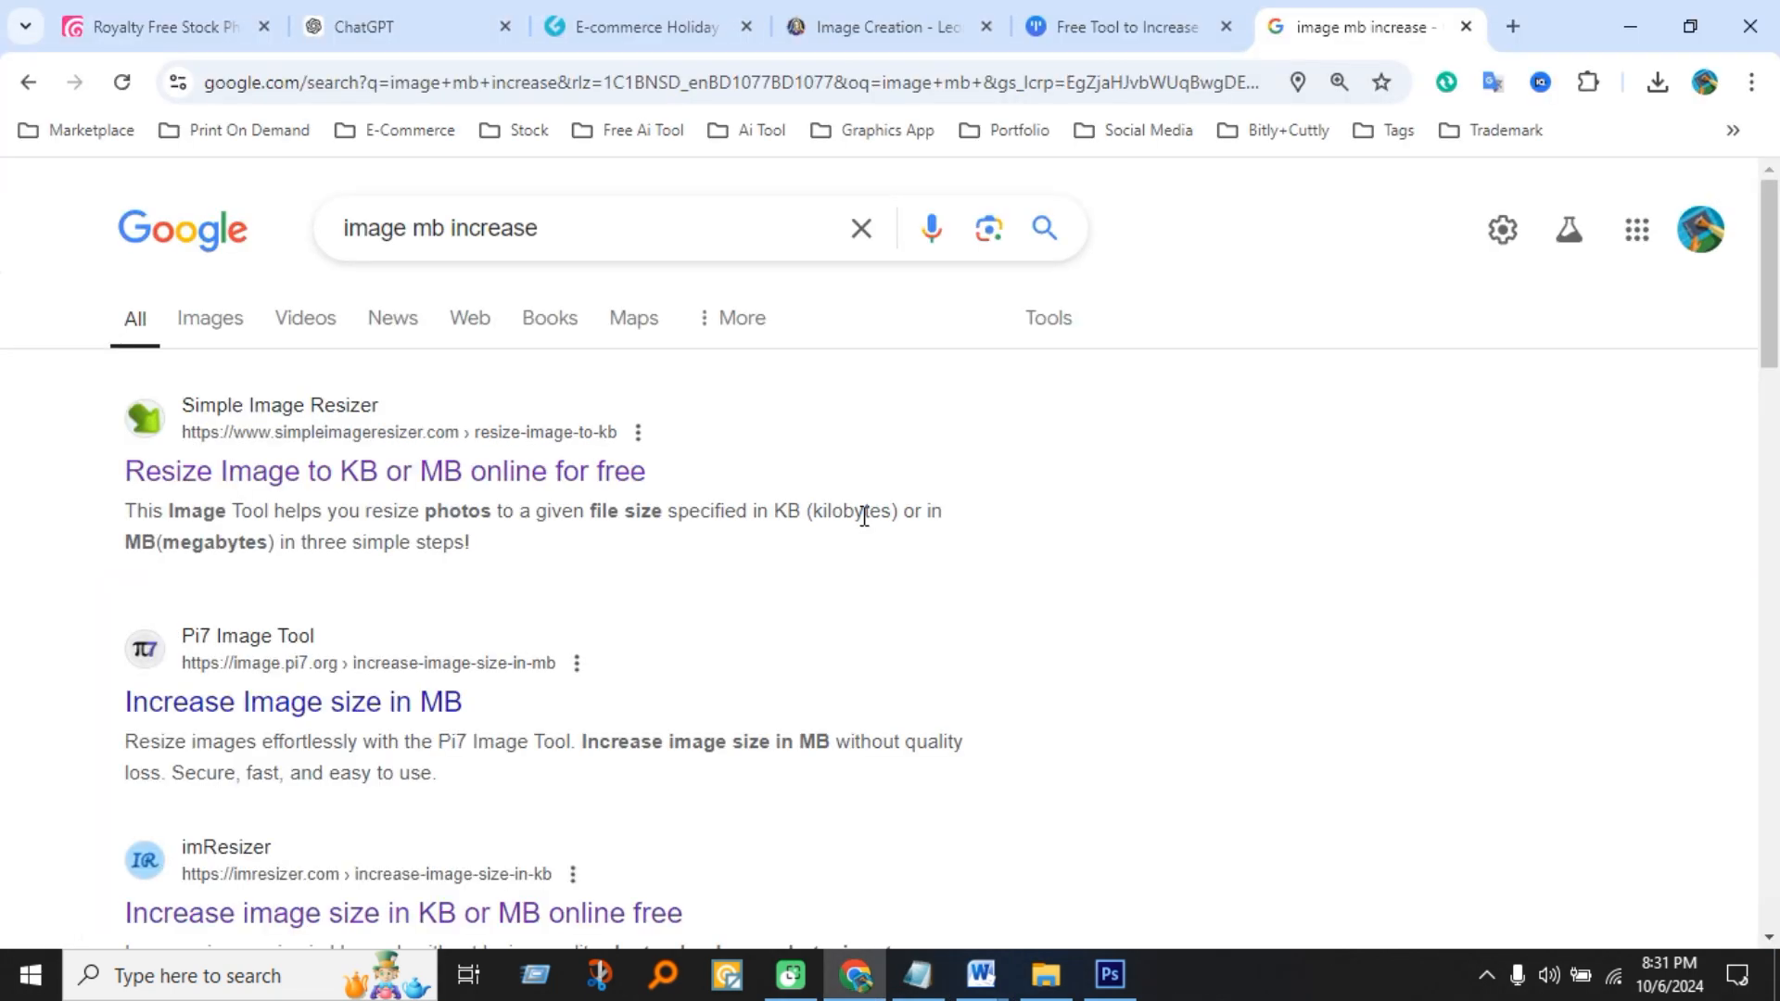
left_click(414, 24)
left_click(232, 30)
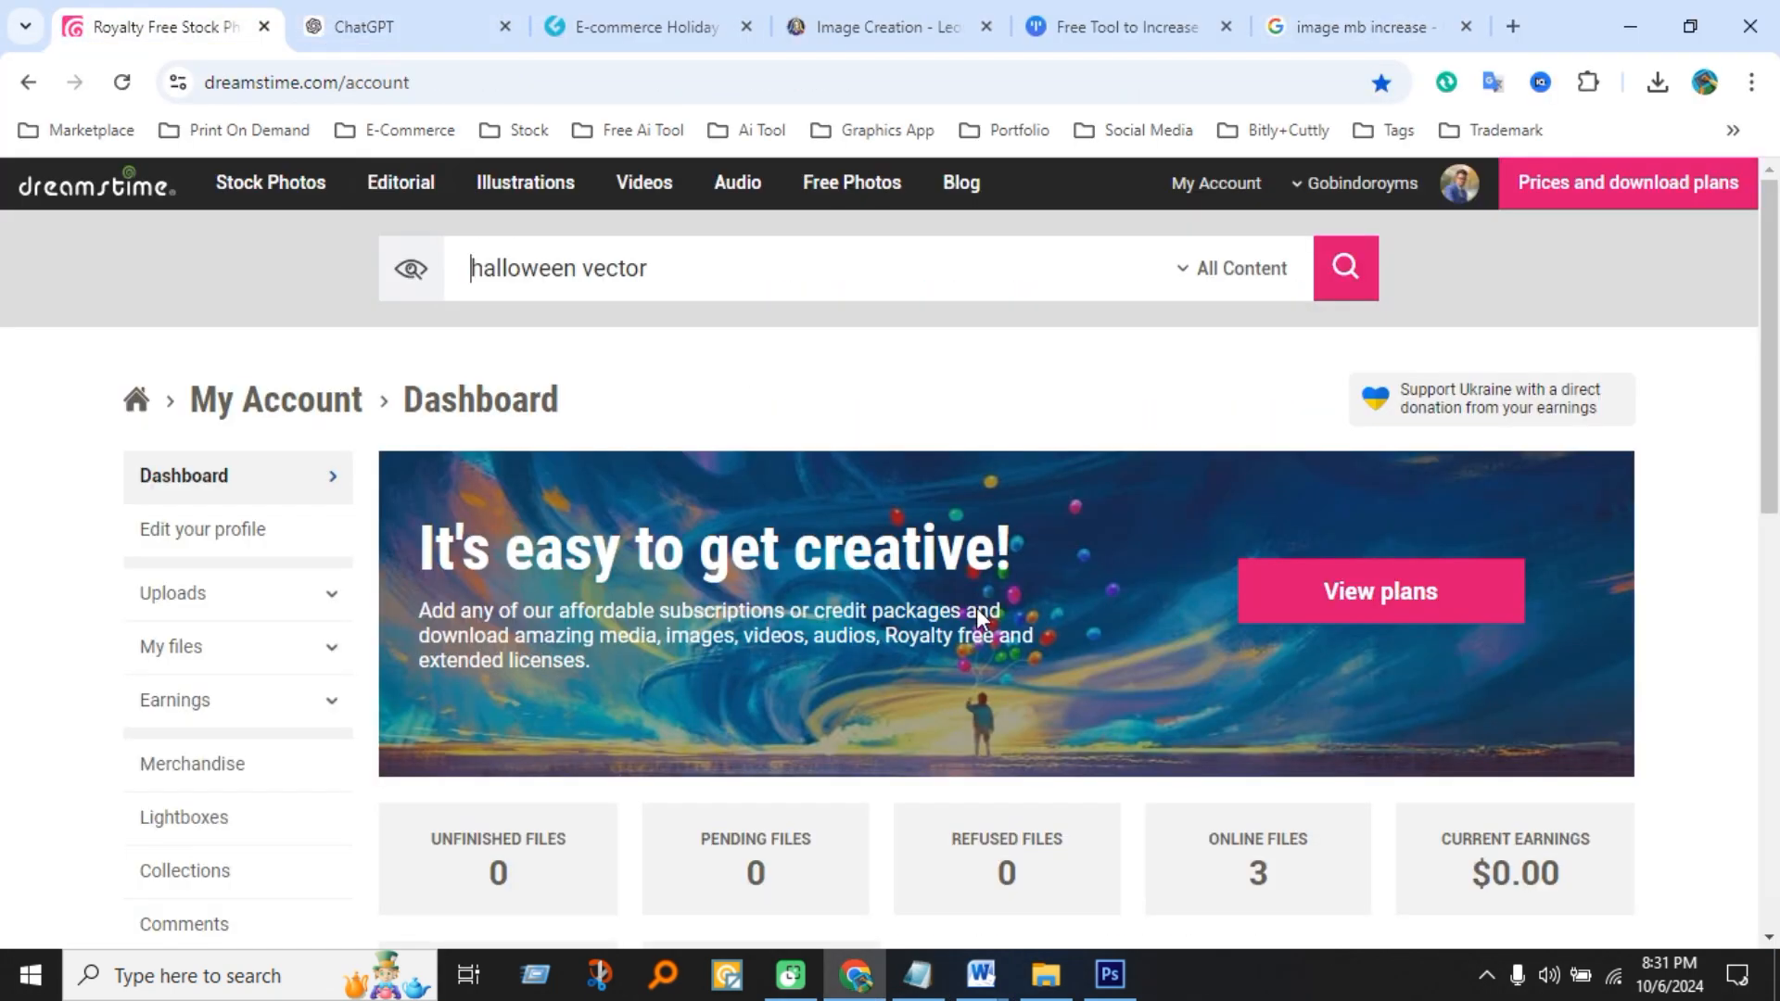
scroll(931, 593, "down", 5)
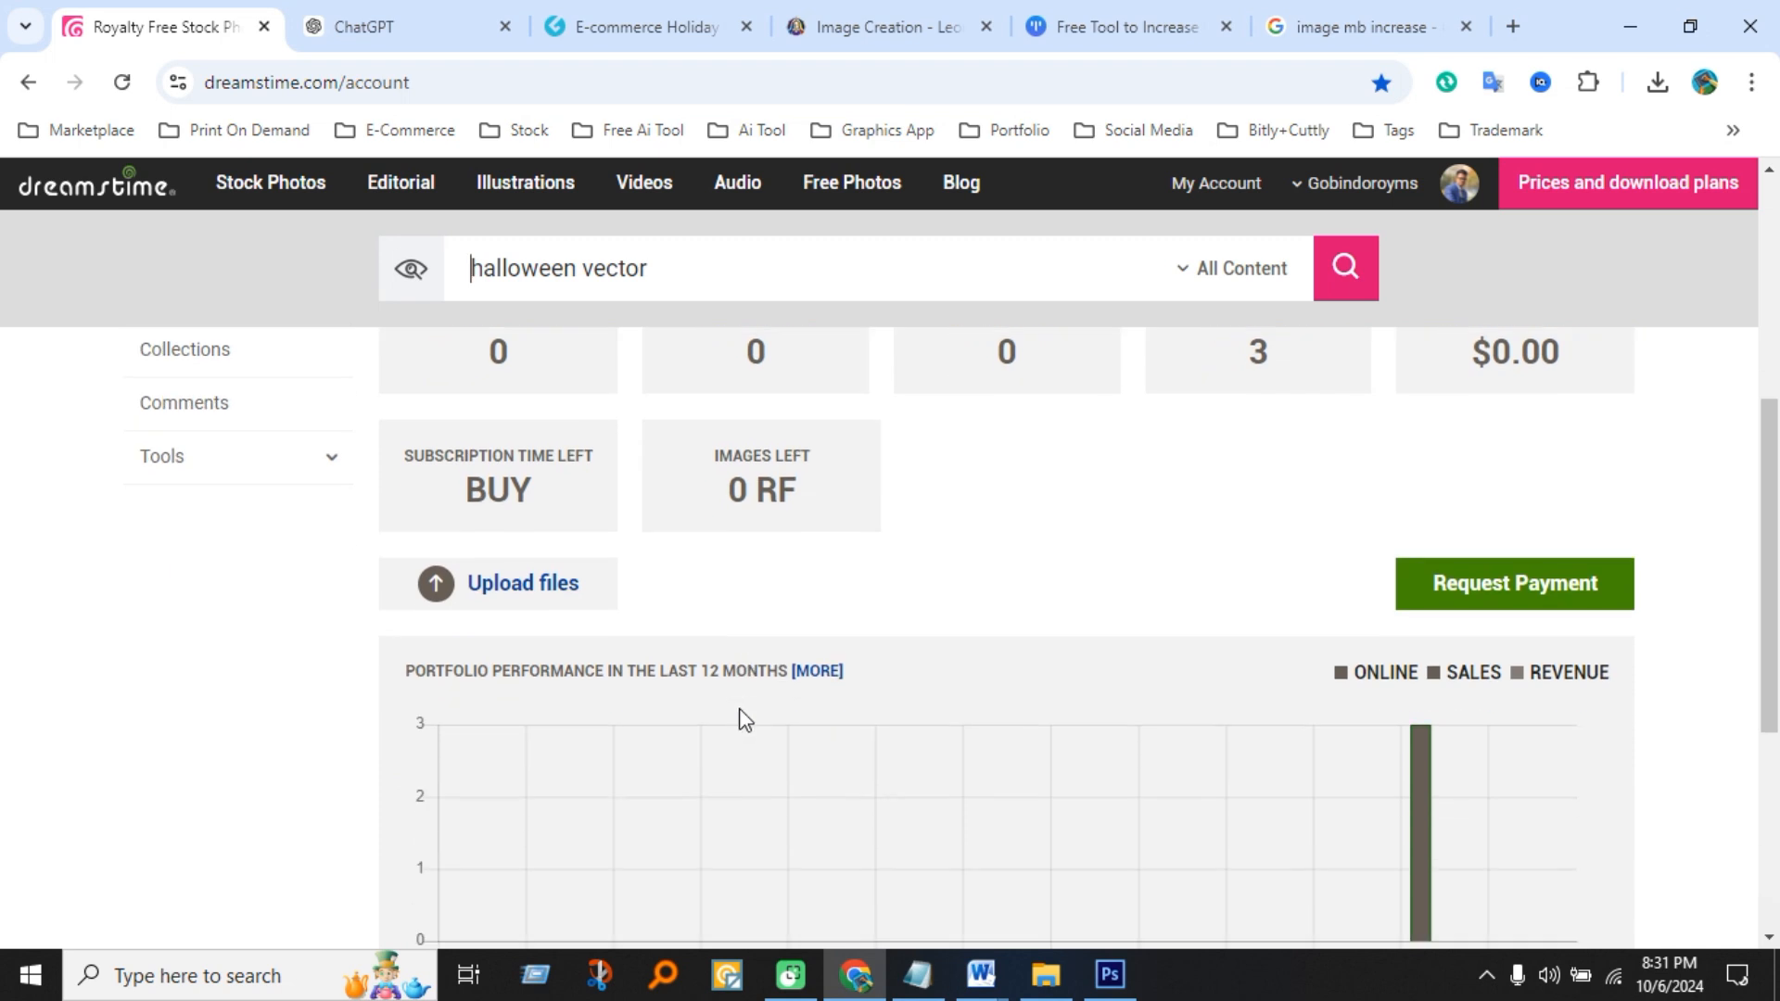
left_click(569, 719)
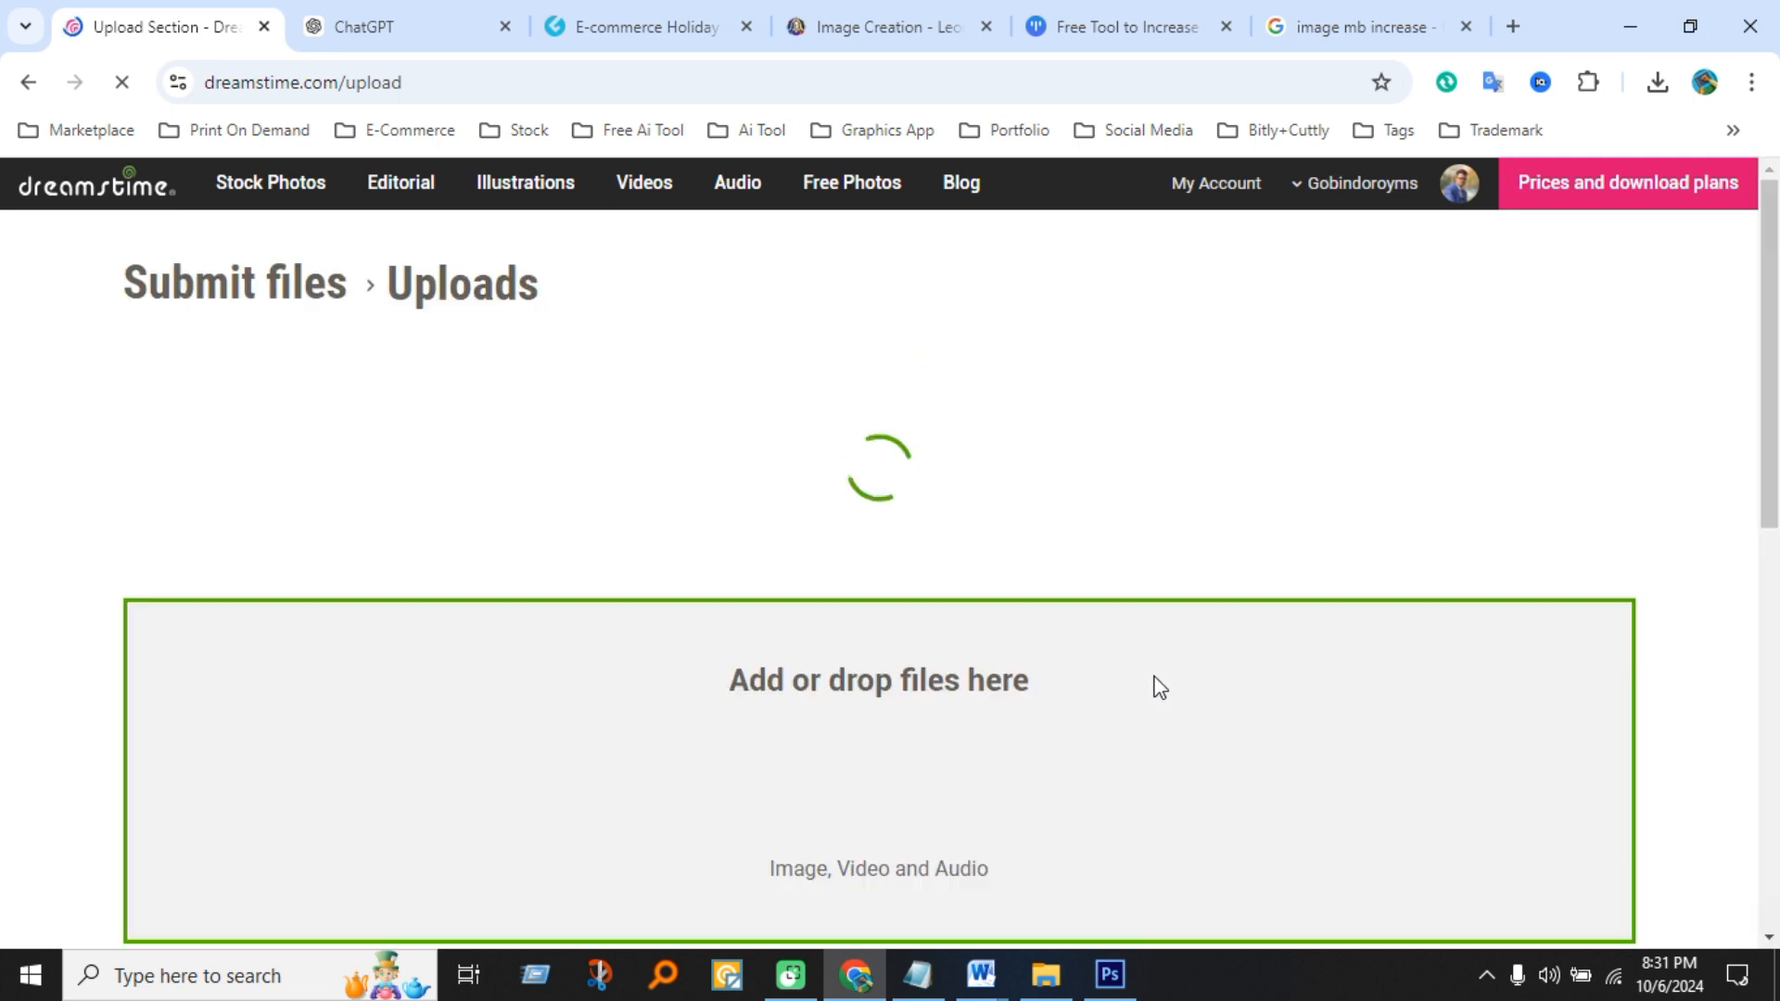
- Upload the Spooky Halloween Illustration JPG from the desktop's New folder to Dreamstime
scroll(894, 723, "down", 2)
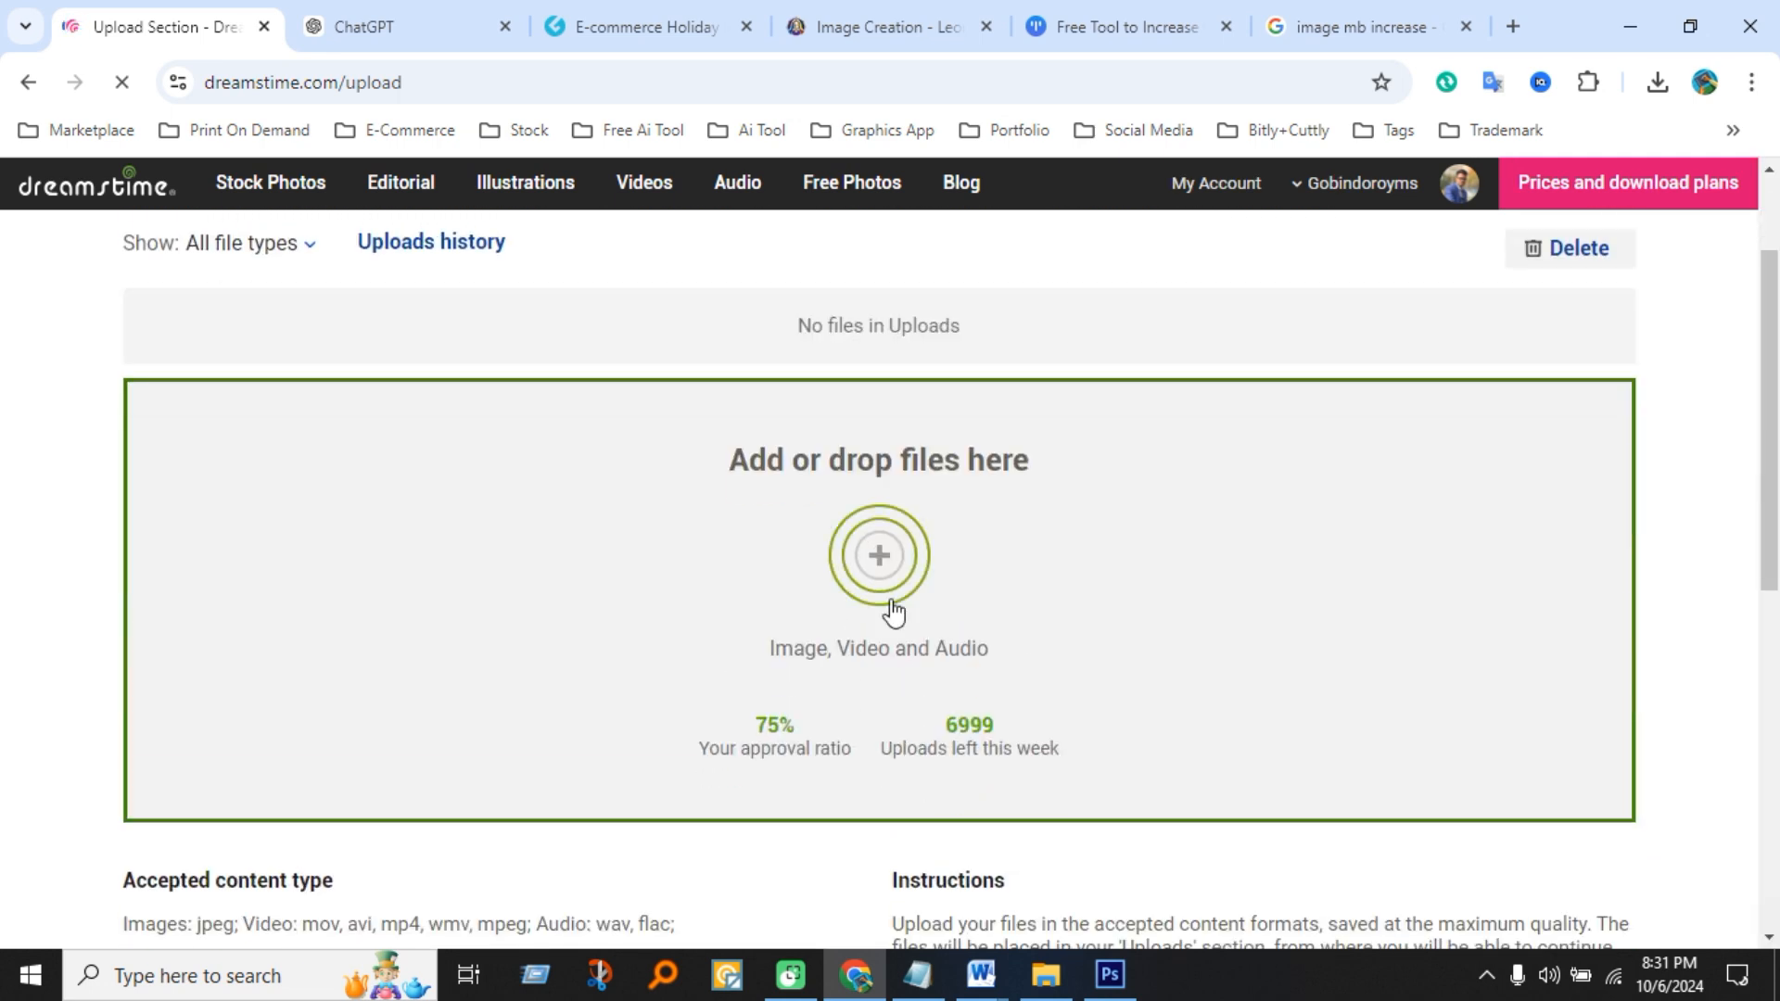
left_click(951, 615)
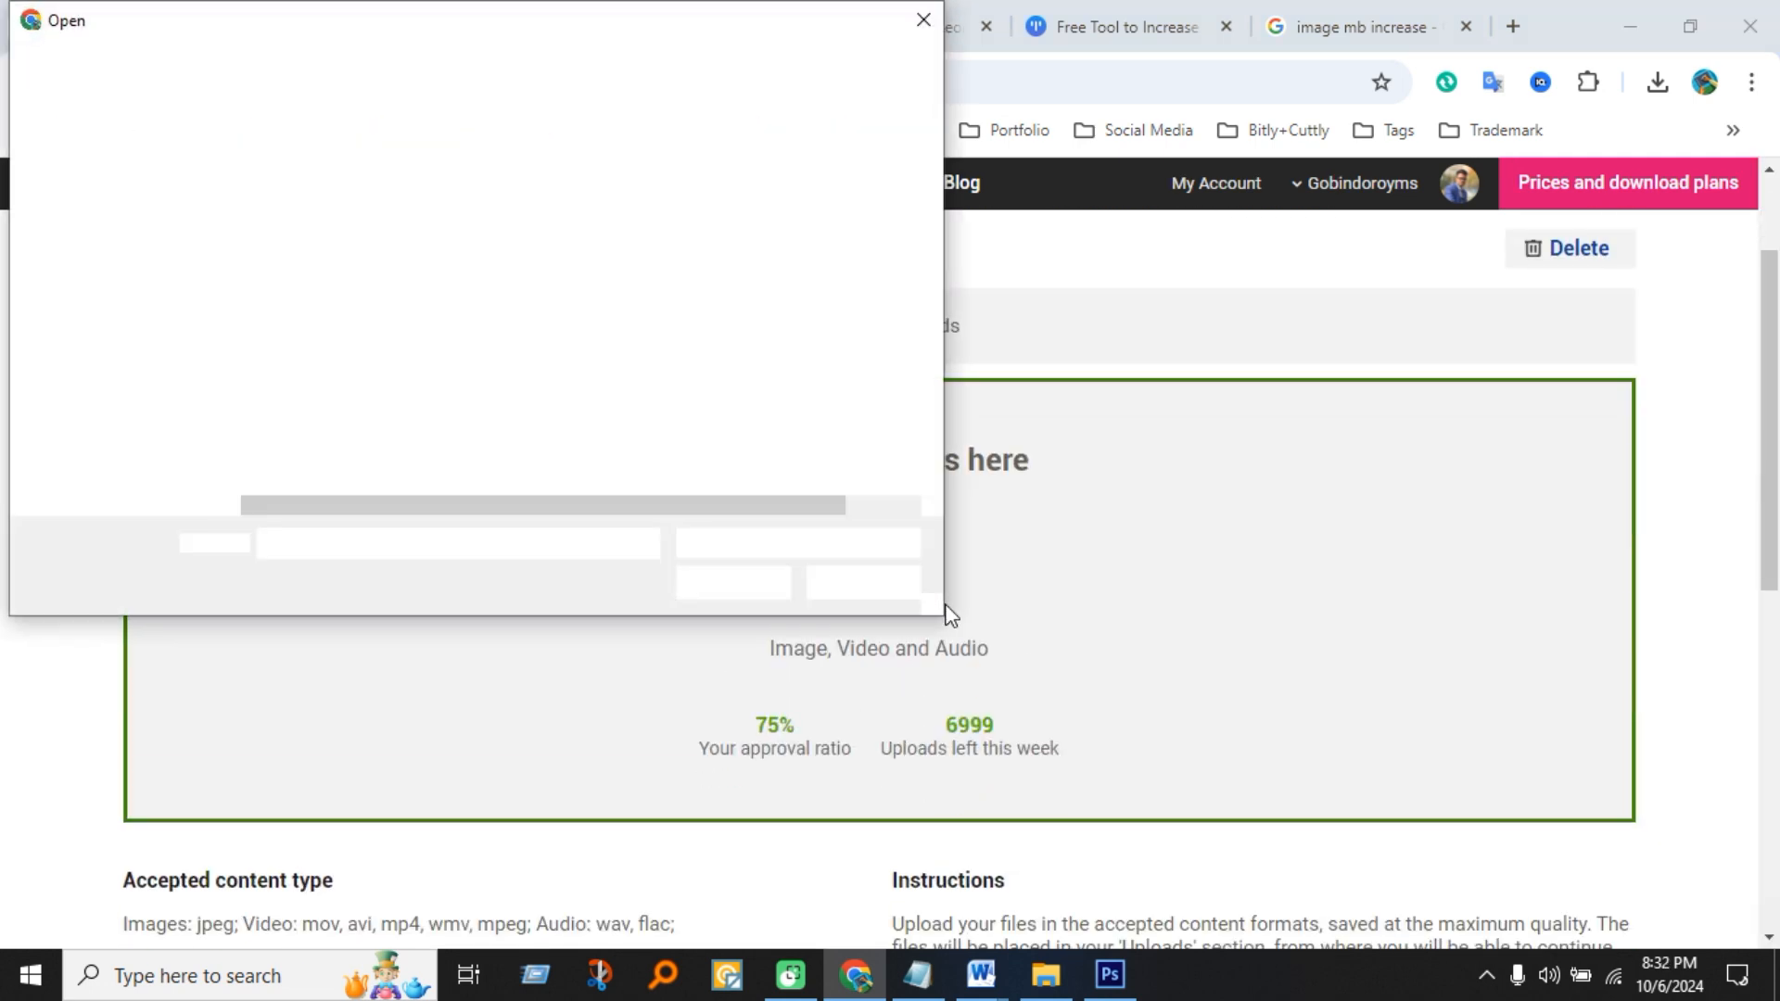
right_click(353, 362)
mouse_move(663, 367)
left_click(733, 394)
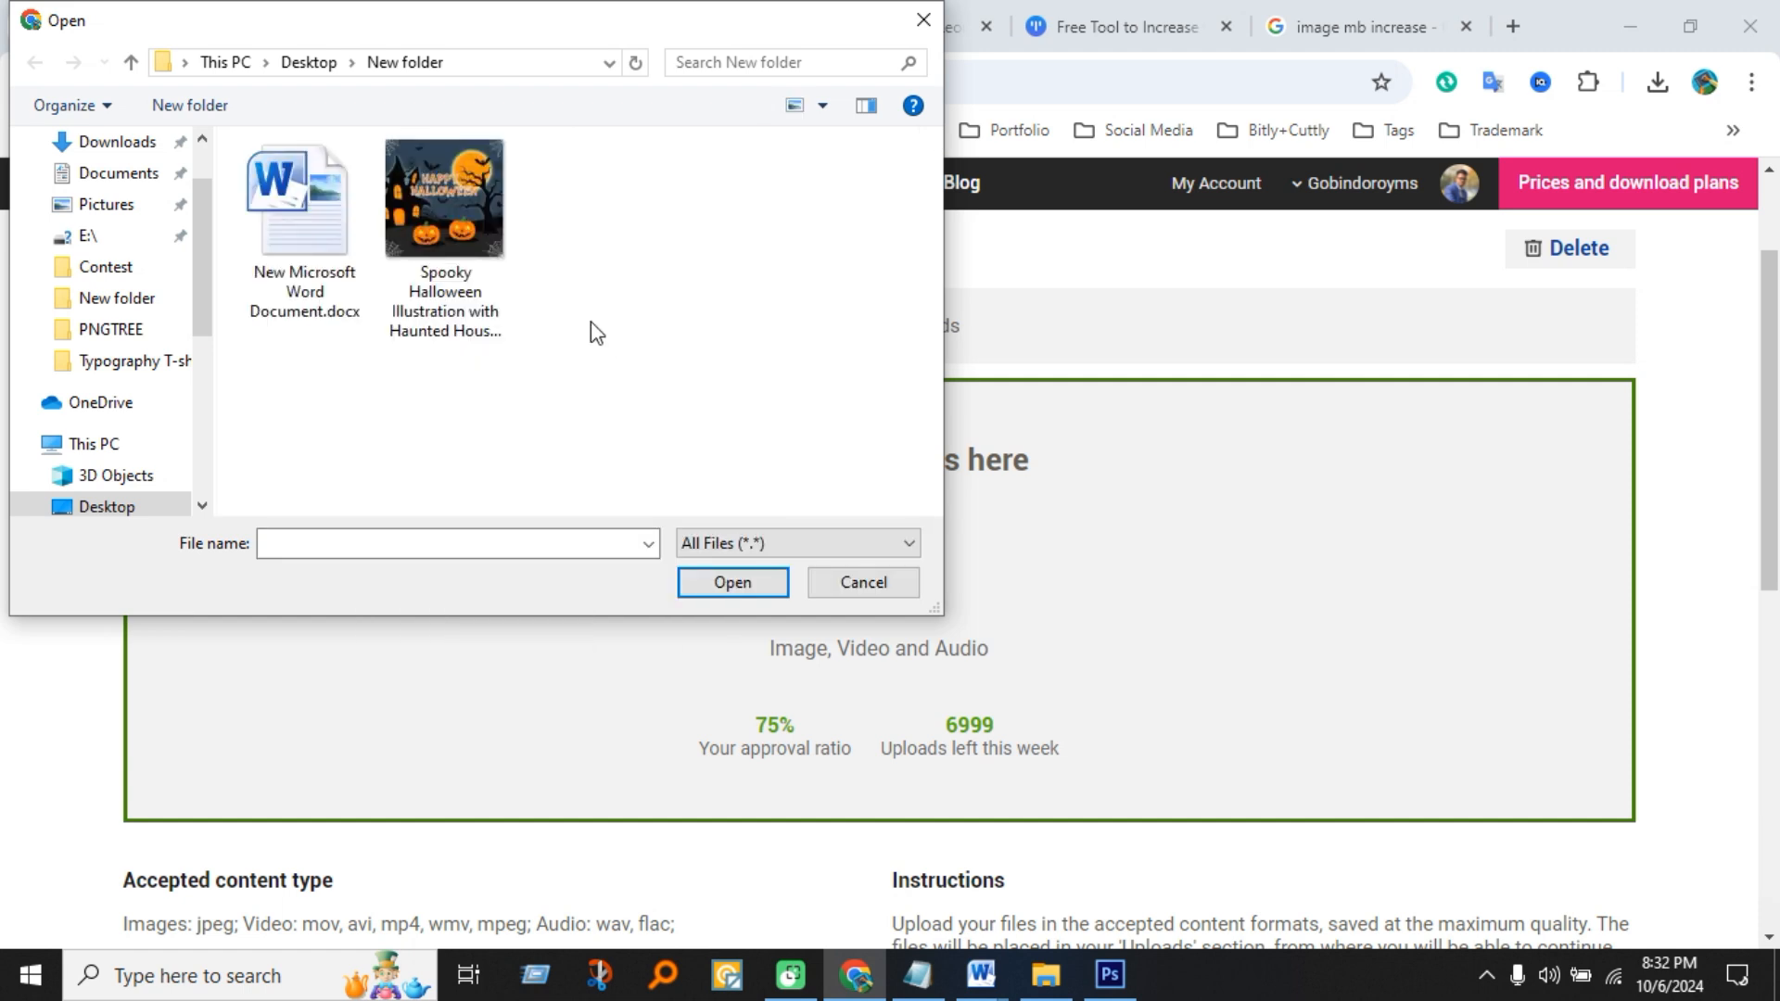
double_click(482, 230)
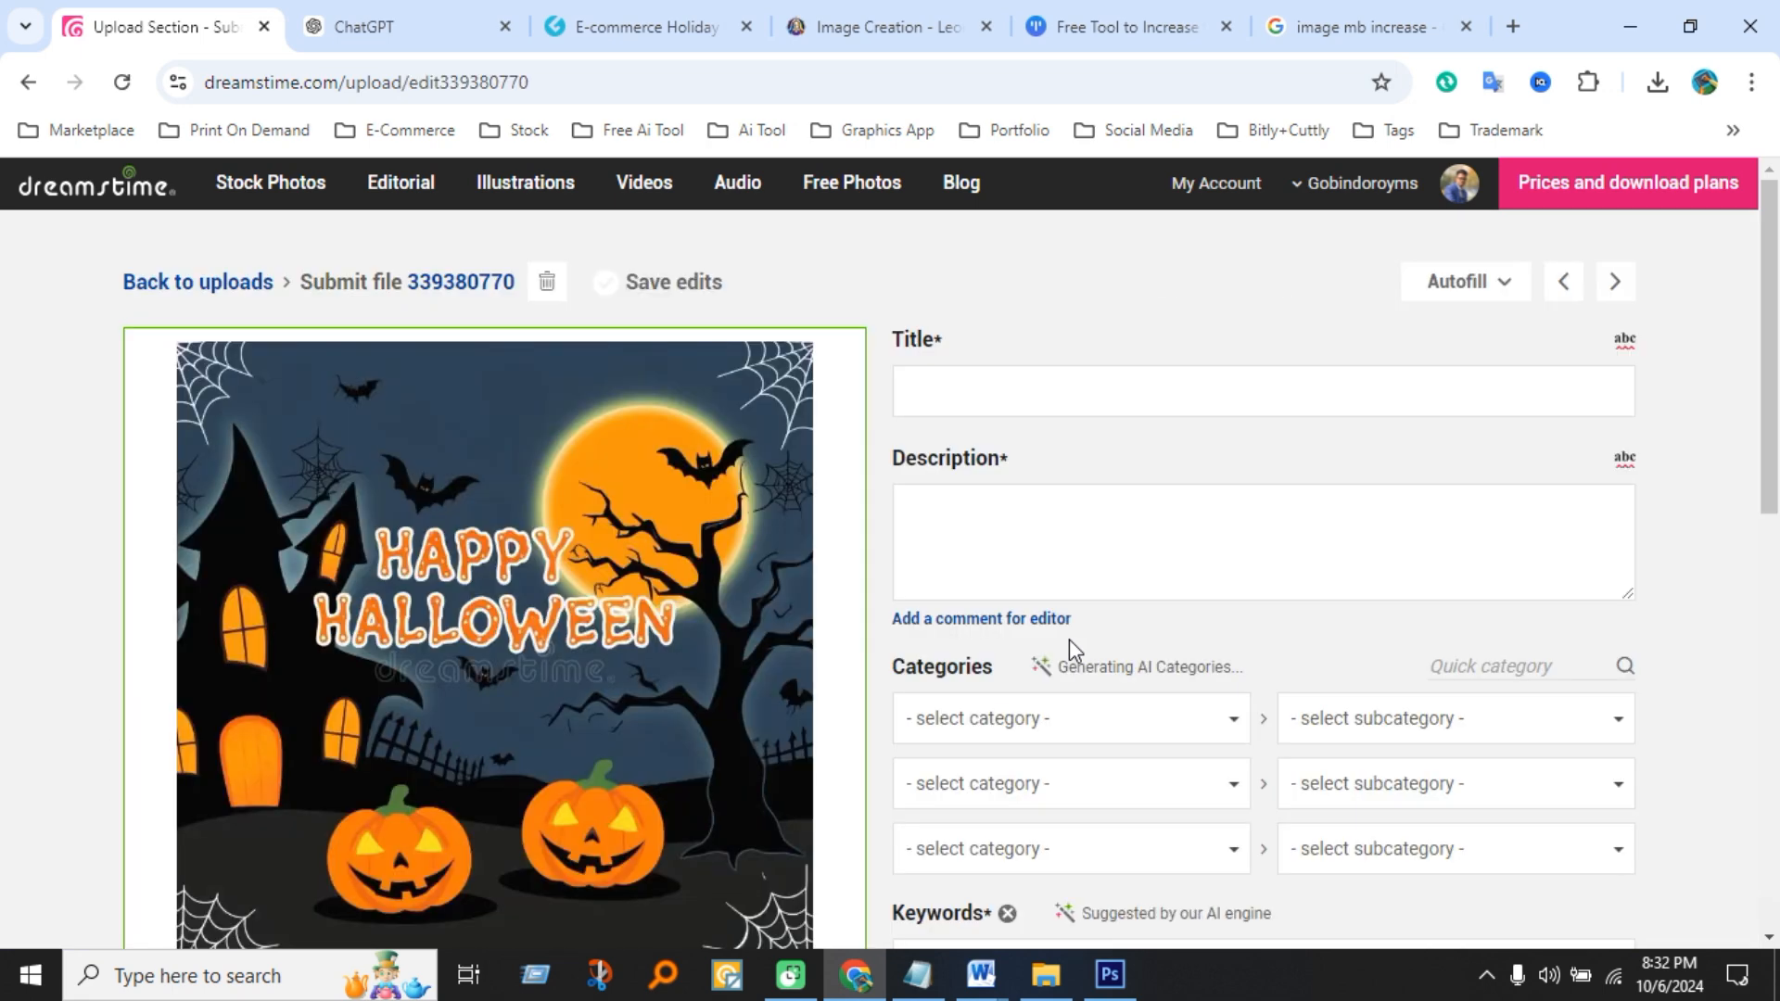
- Copy the third title, Creepy Halloween Art: Haunted House, Pumpkins, and Bats in Dark Night, from the Word document with the five titles and tags
scroll(1057, 723, "down", 1)
mouse_move(988, 961)
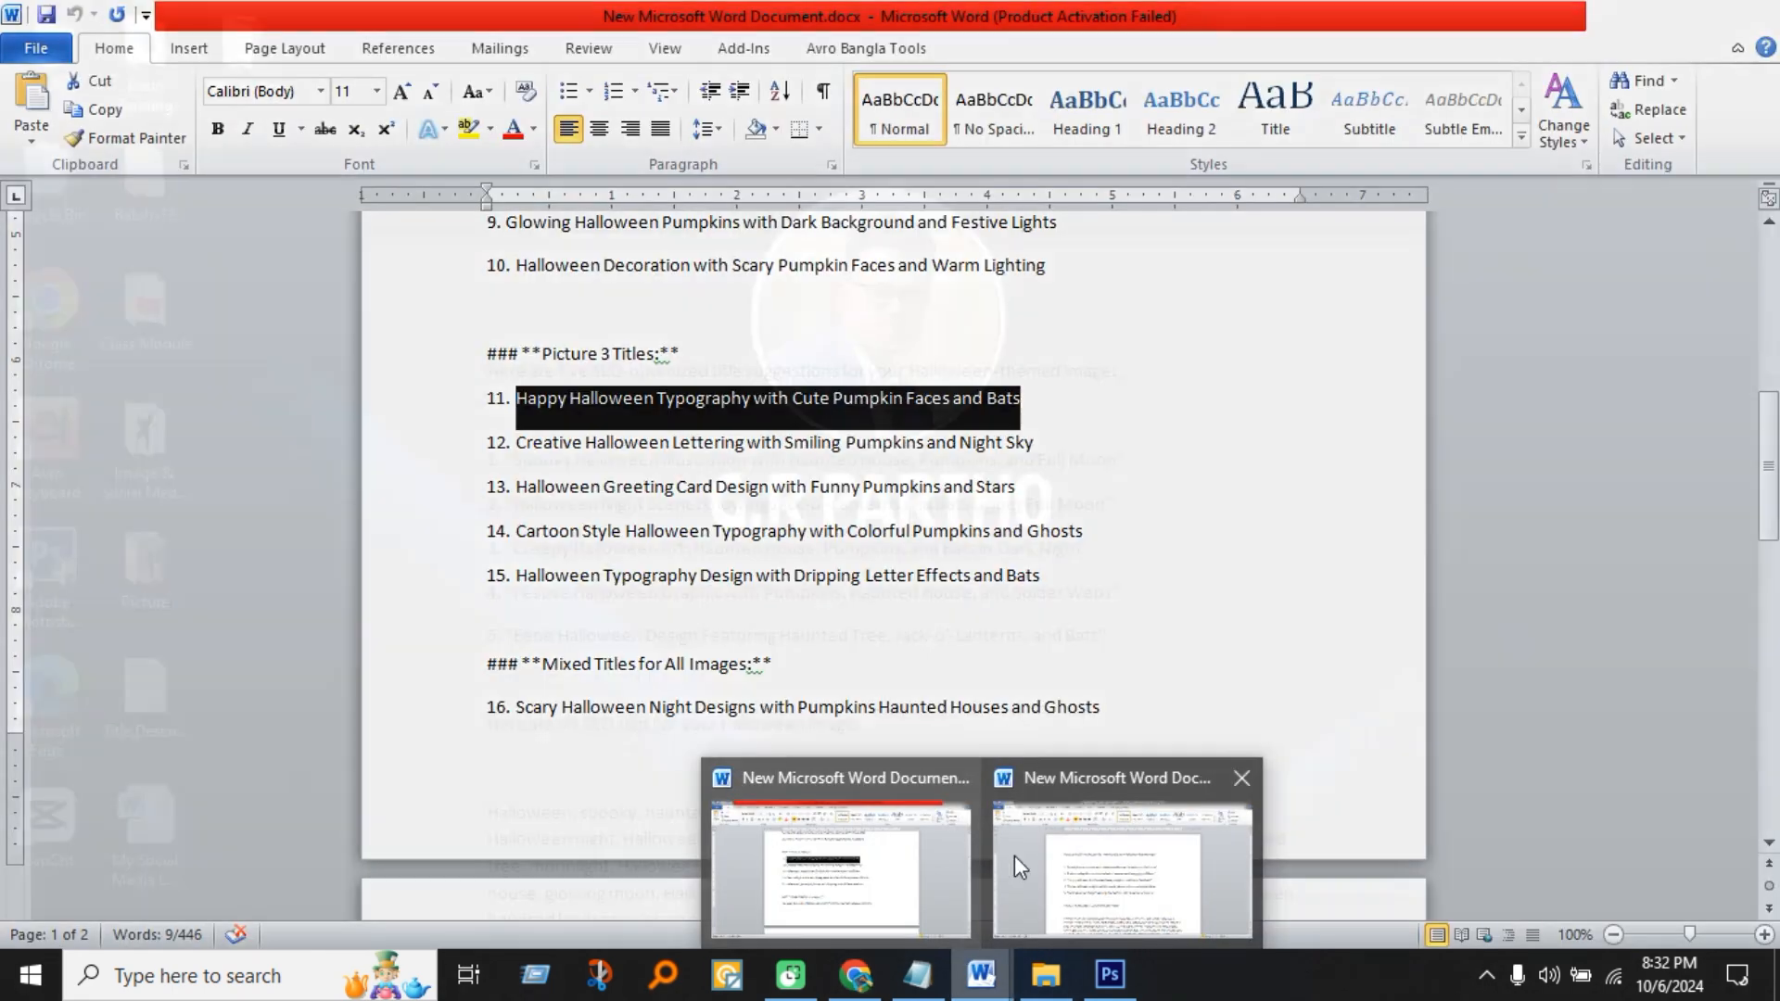
left_click(1026, 873)
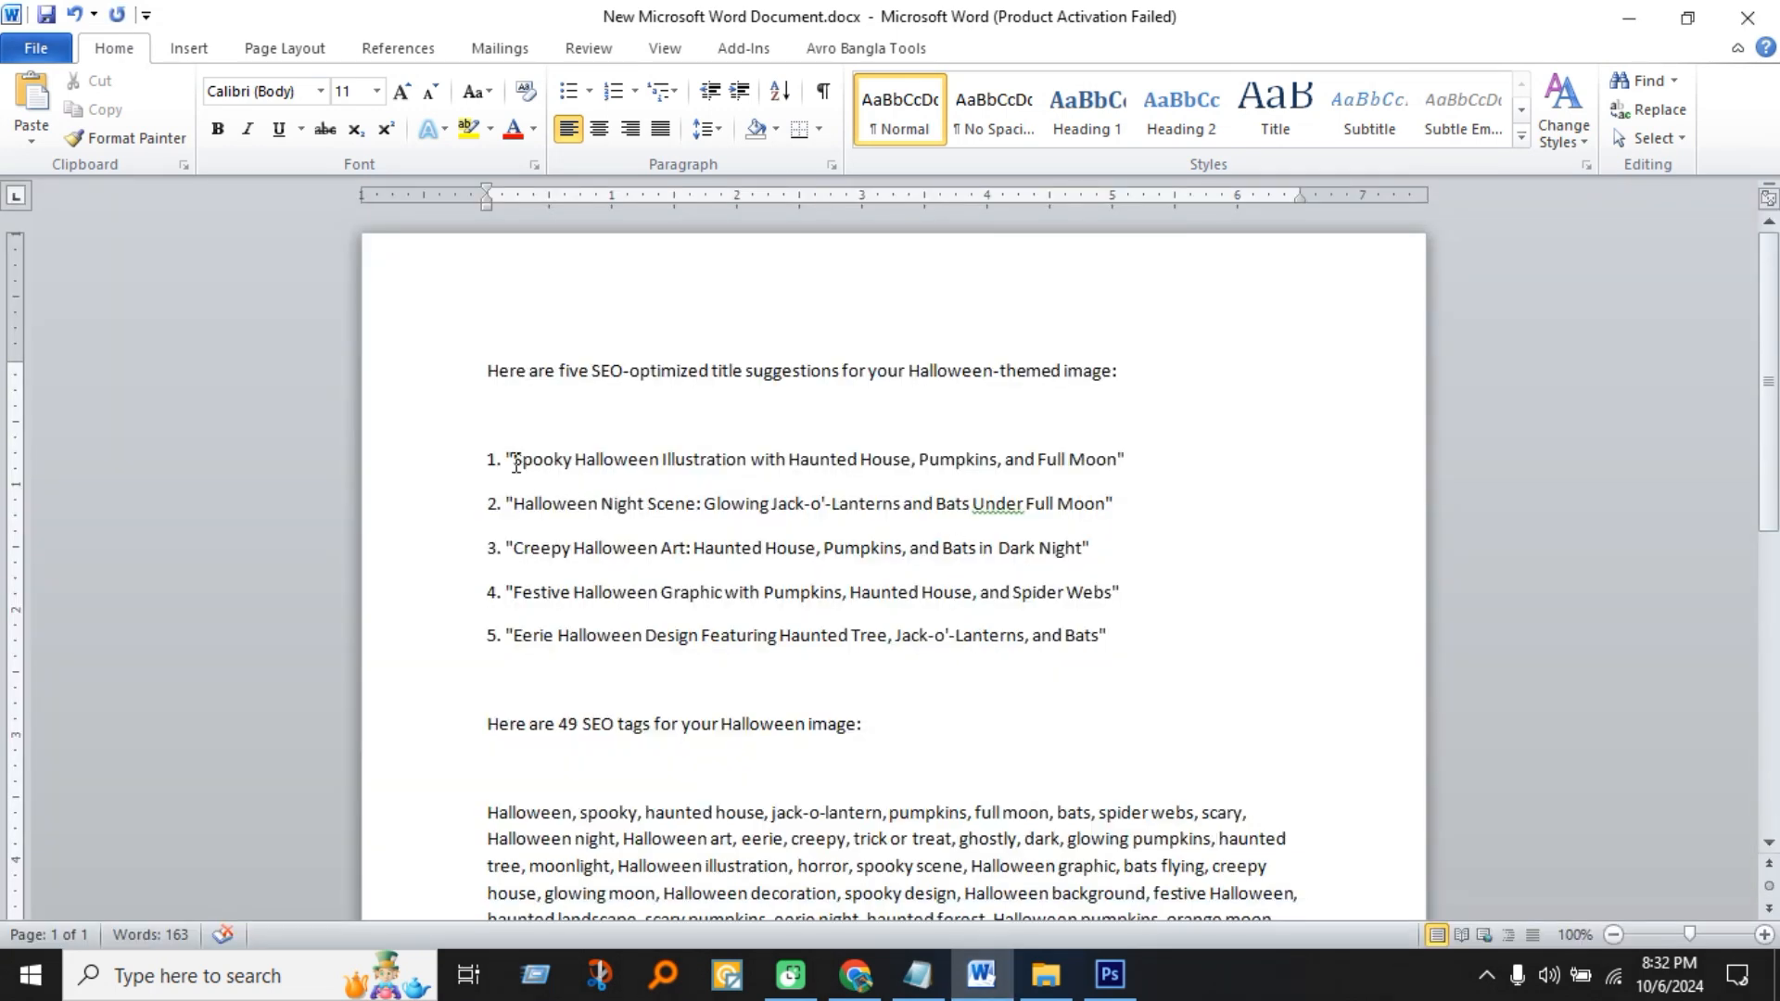
left_click_drag(517, 463, 1092, 457)
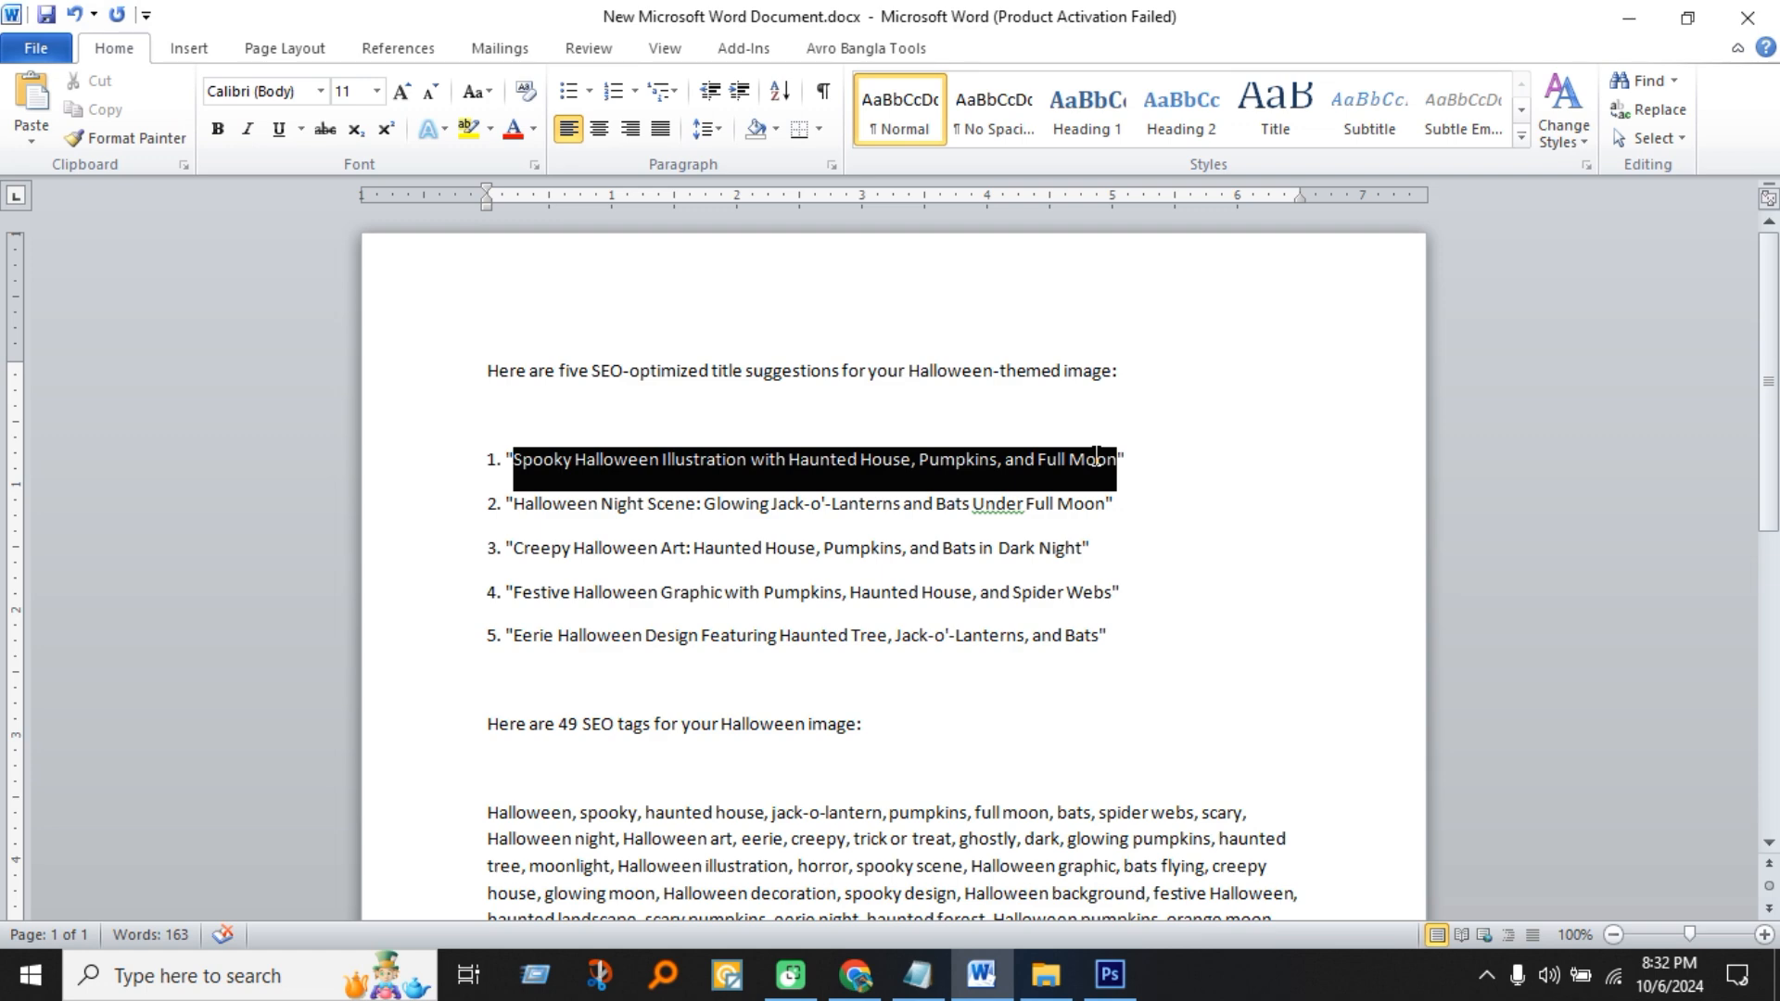
left_click(1065, 592)
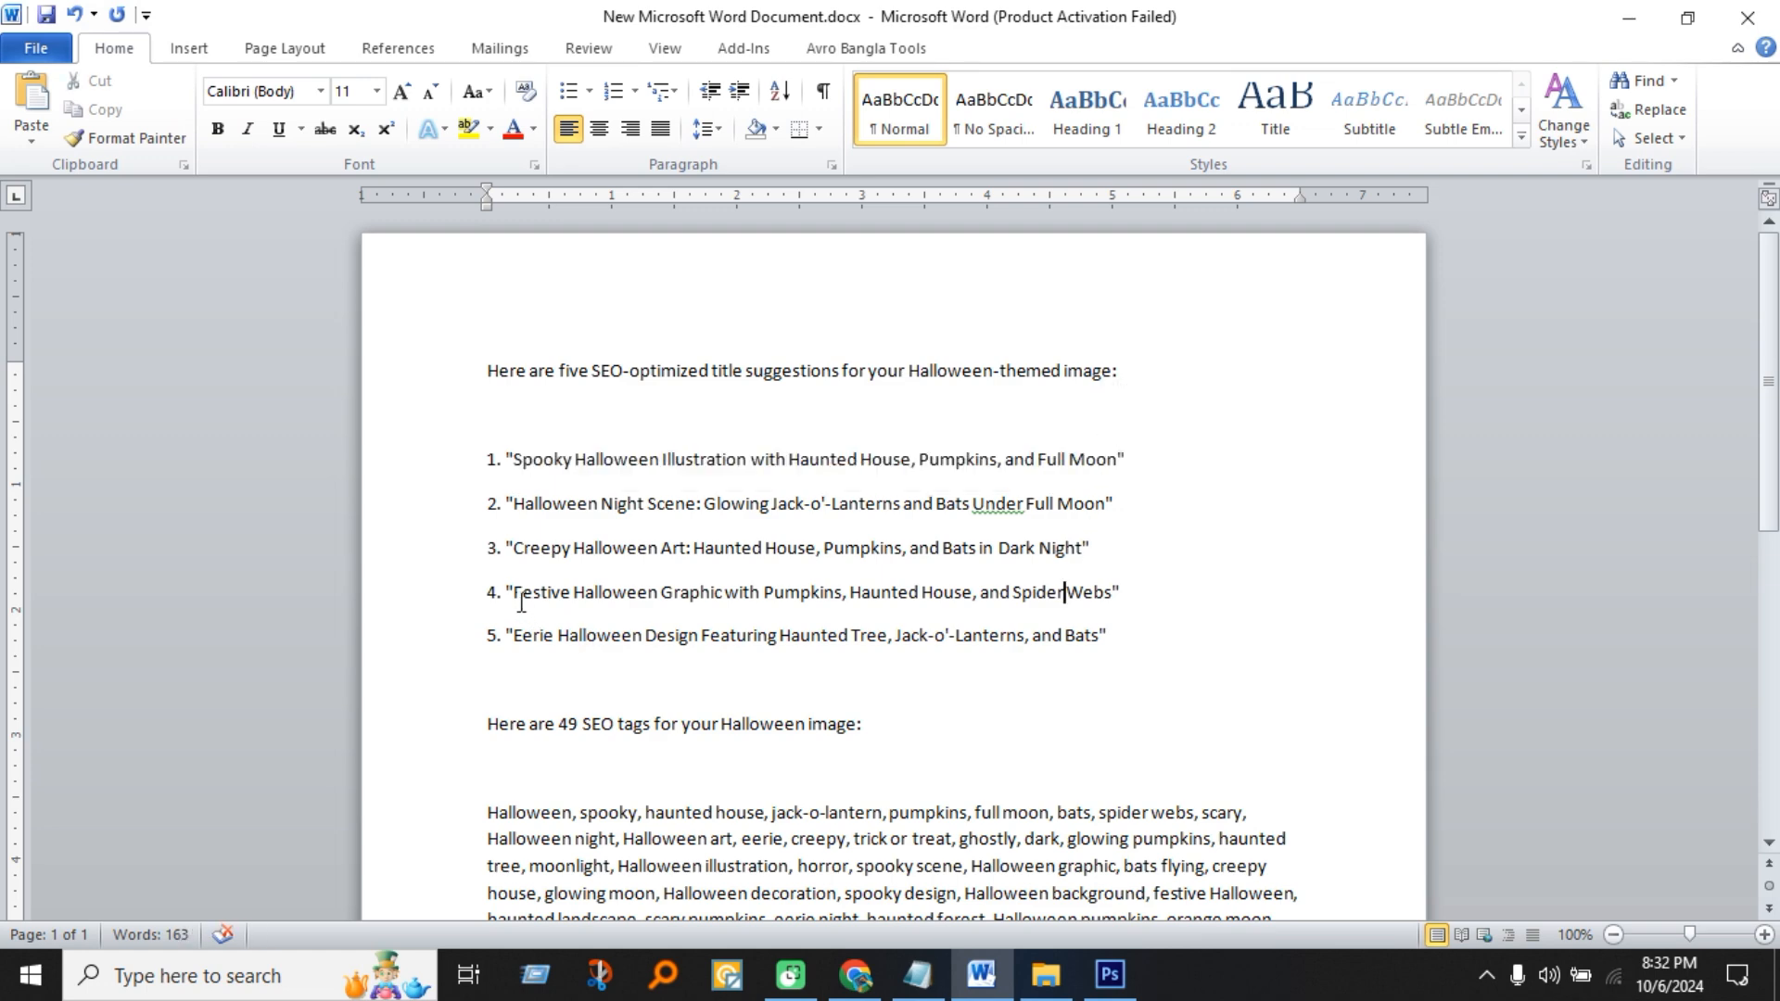
left_click_drag(518, 554, 1082, 555)
key("ctrl+c")
- Paste the copied title into the Dreamstime file's title in Chrome and remove the colon after Art
left_click(855, 974)
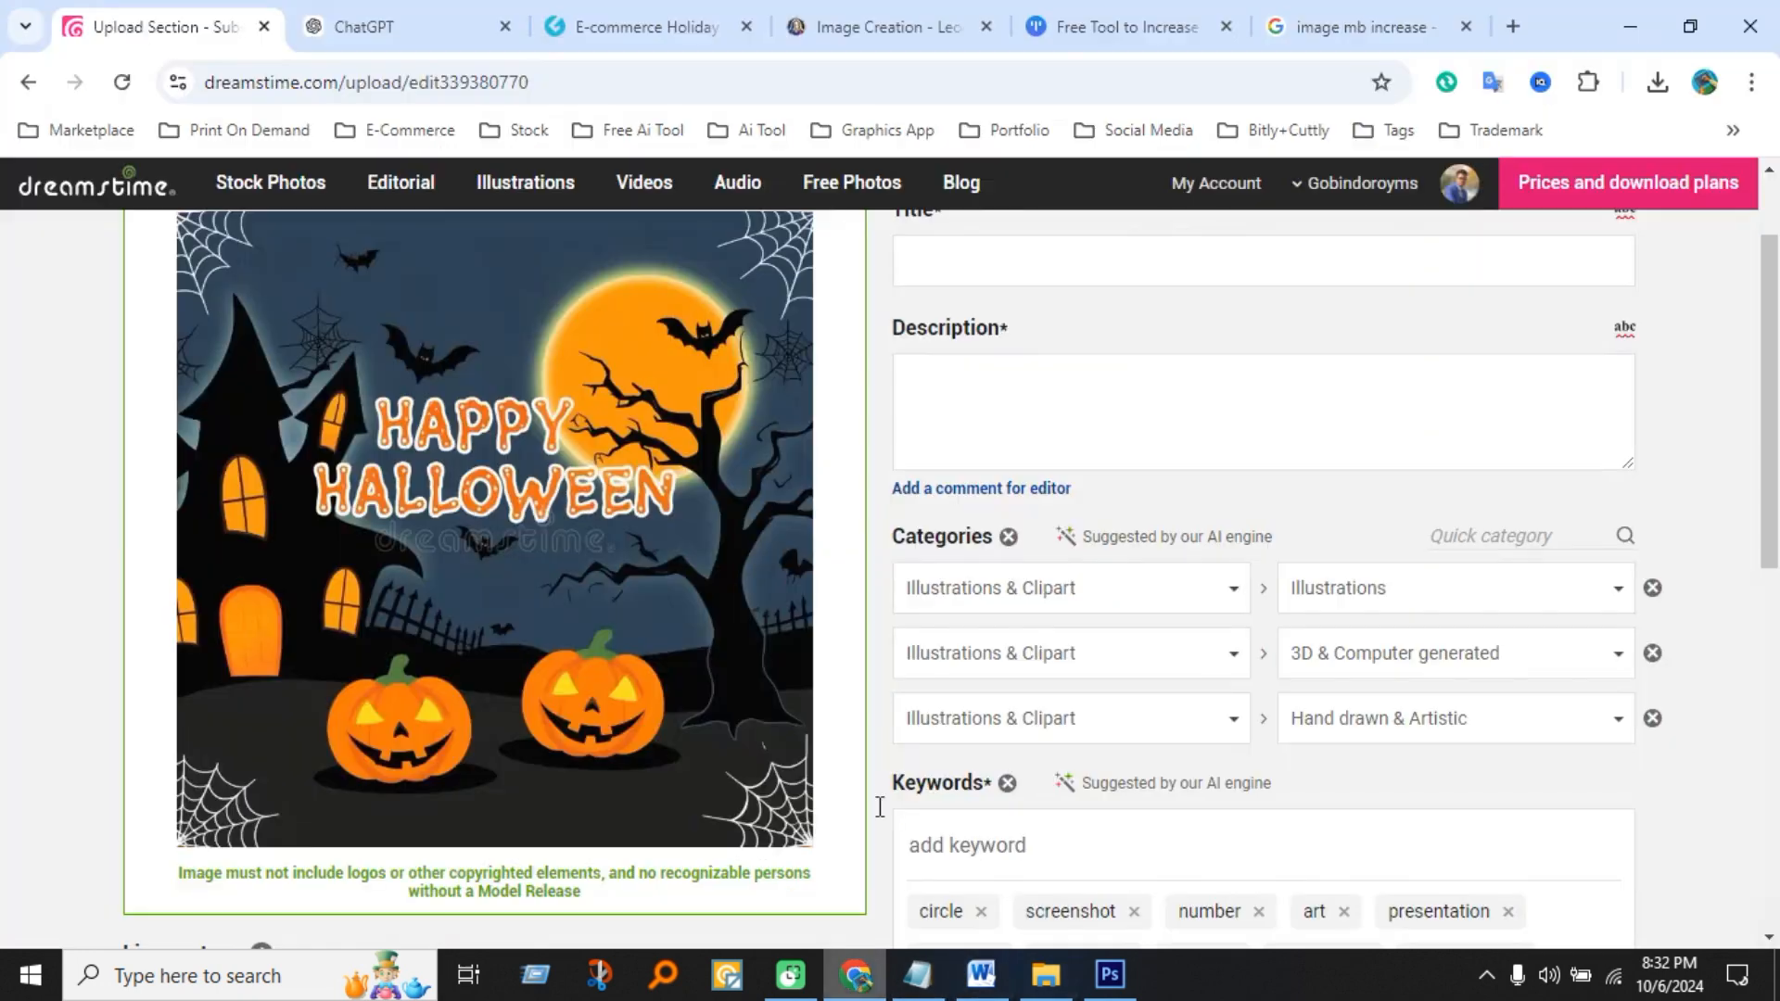
left_click(1069, 360)
left_click(1034, 257)
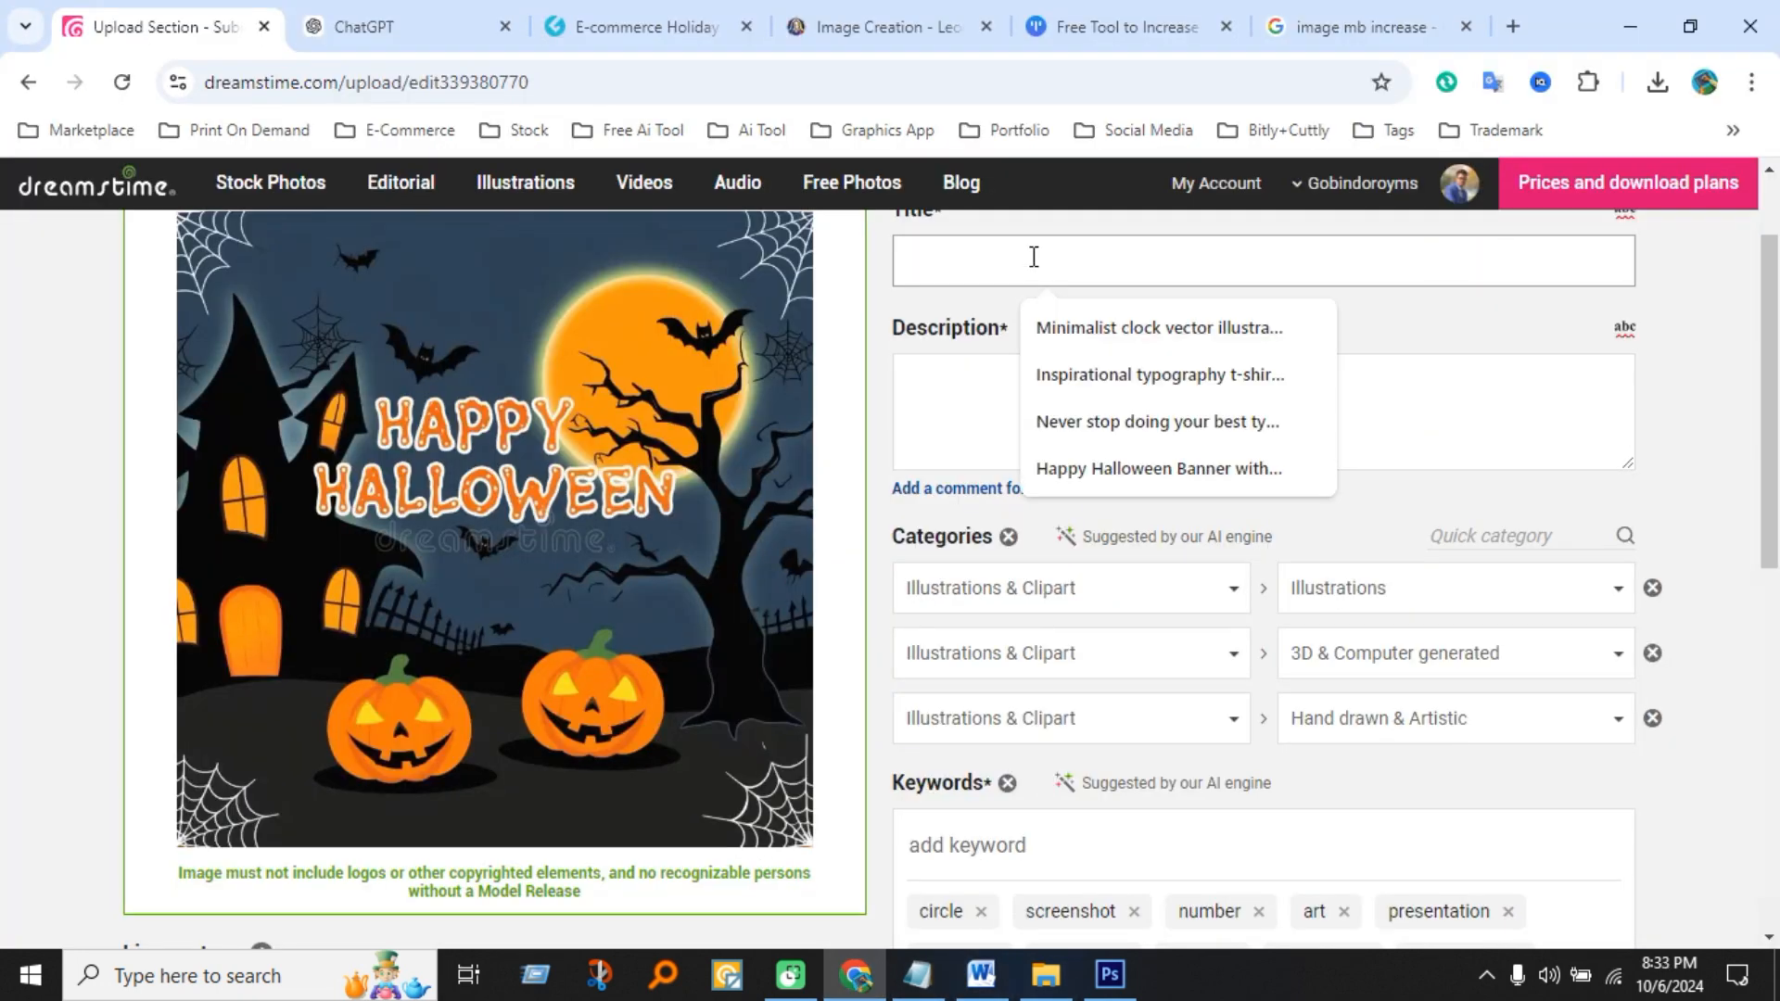
key("ctrl+v")
scroll(1168, 500, "up", 2)
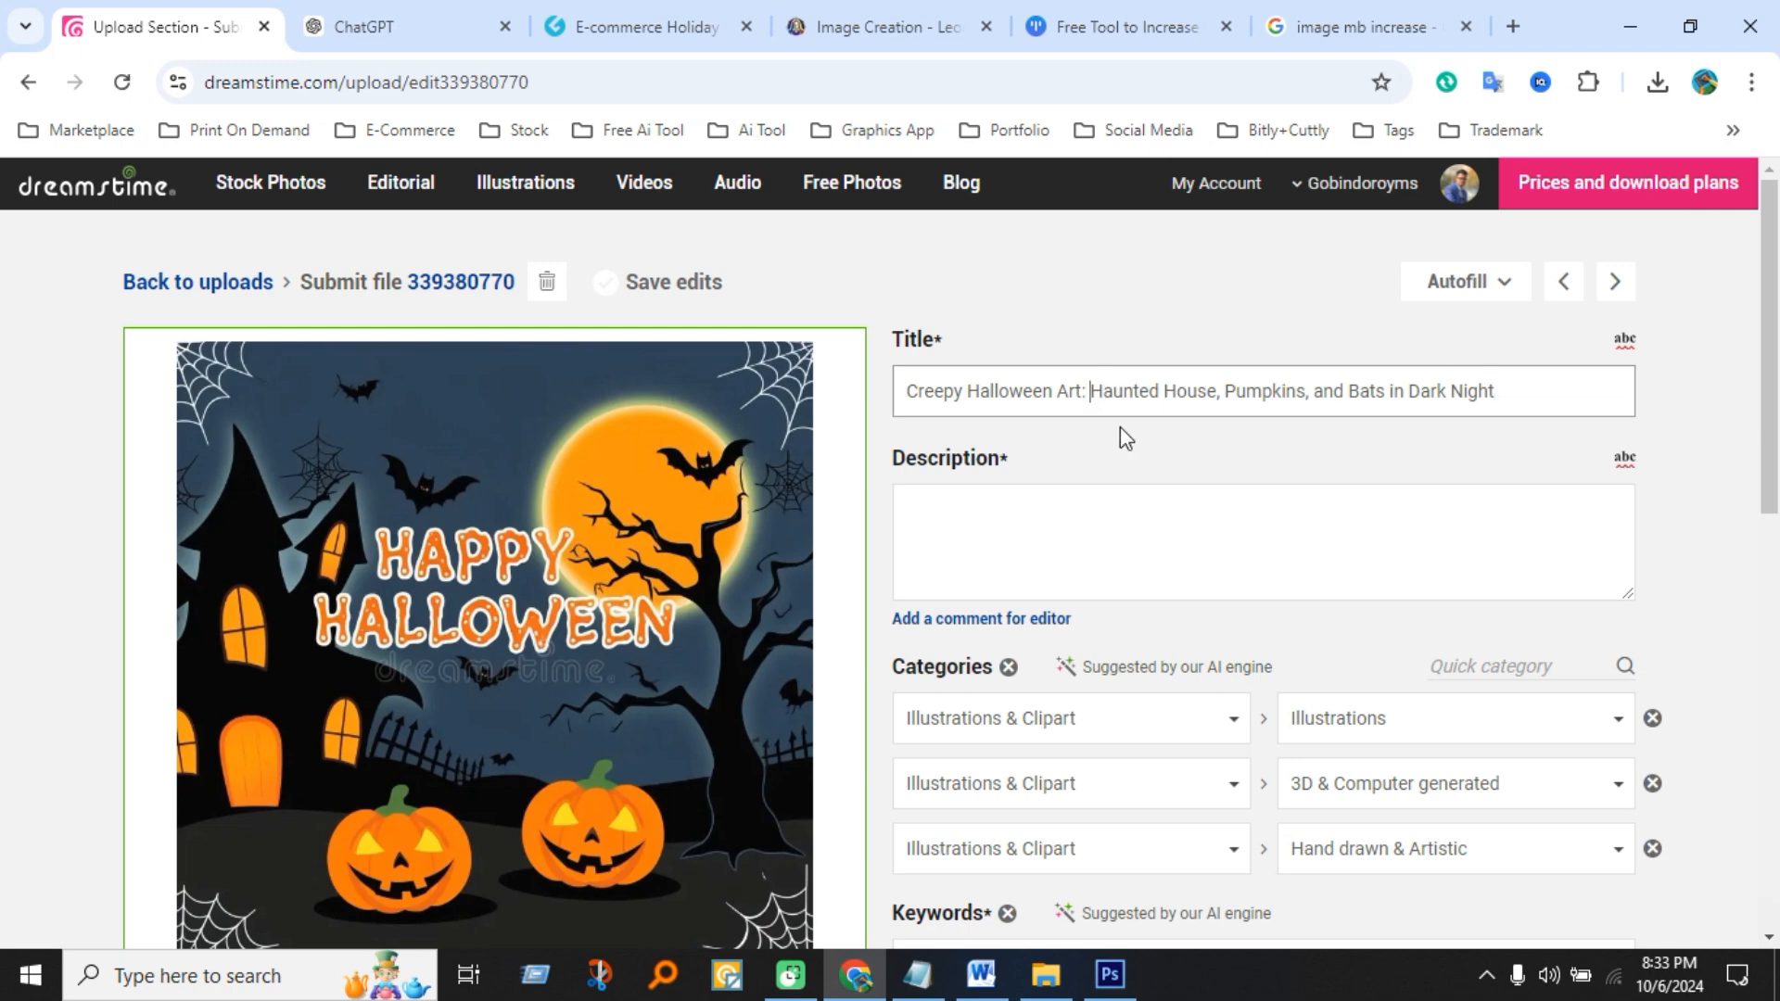
key("BackSpace")
key("BackSpace")
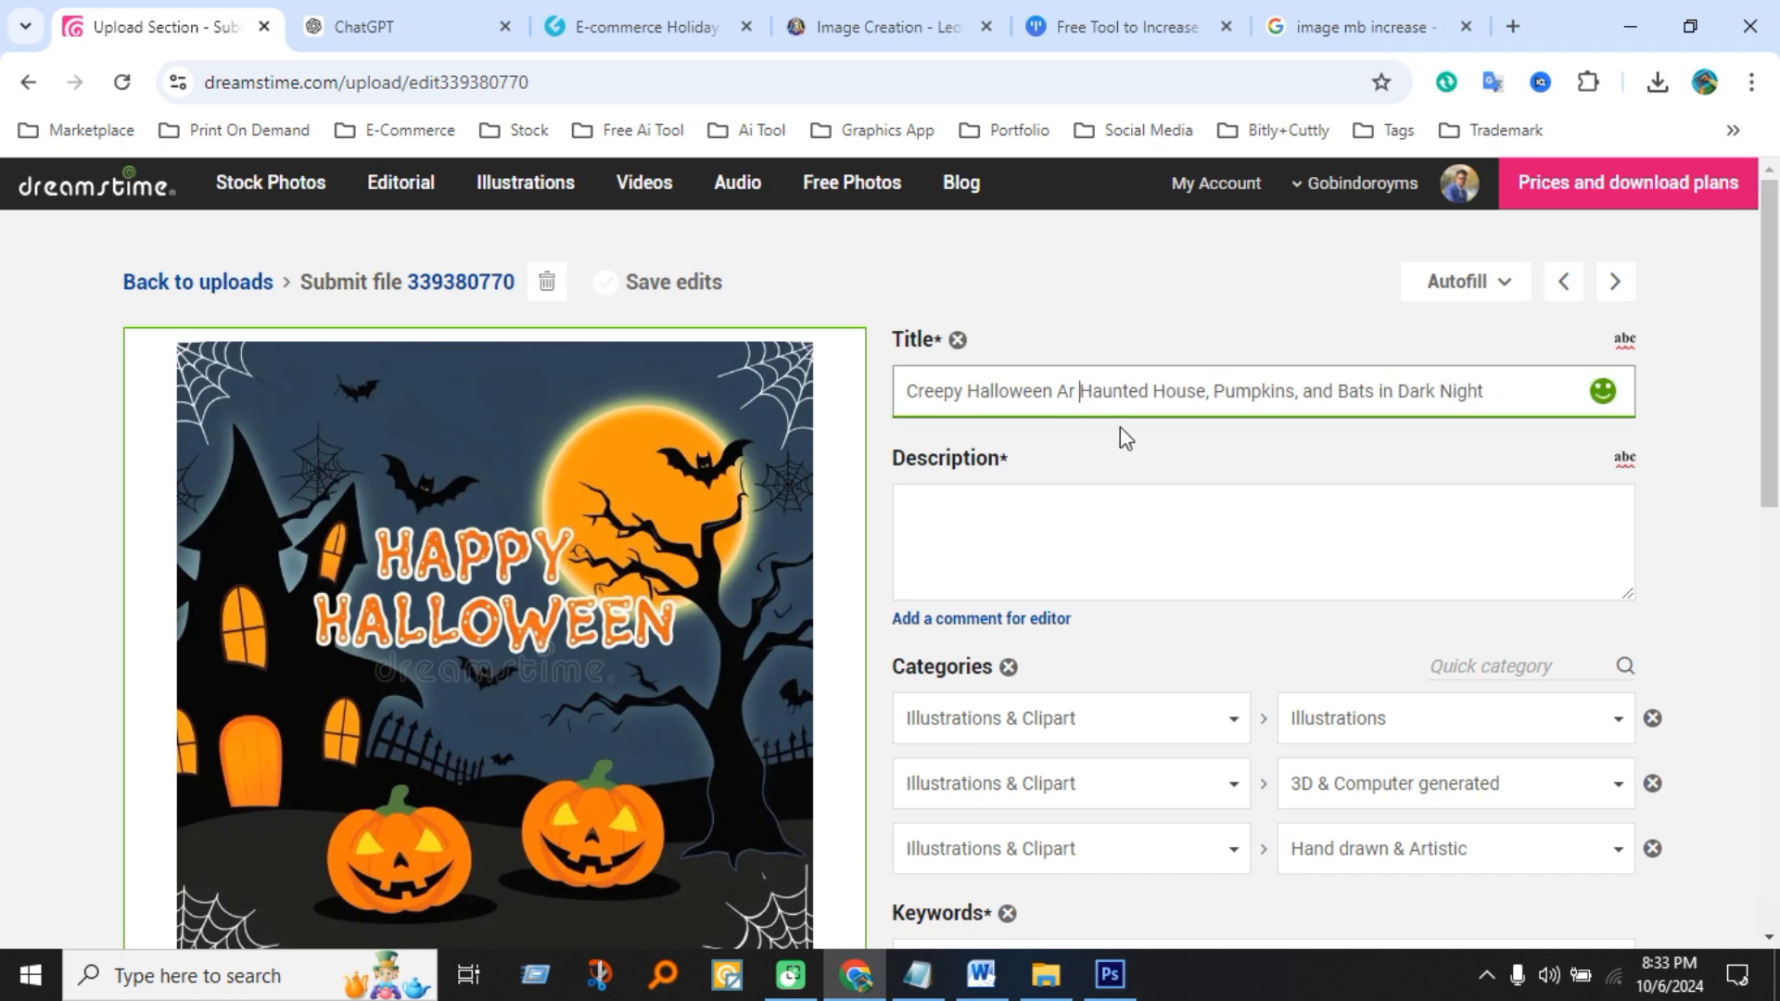
type("t")
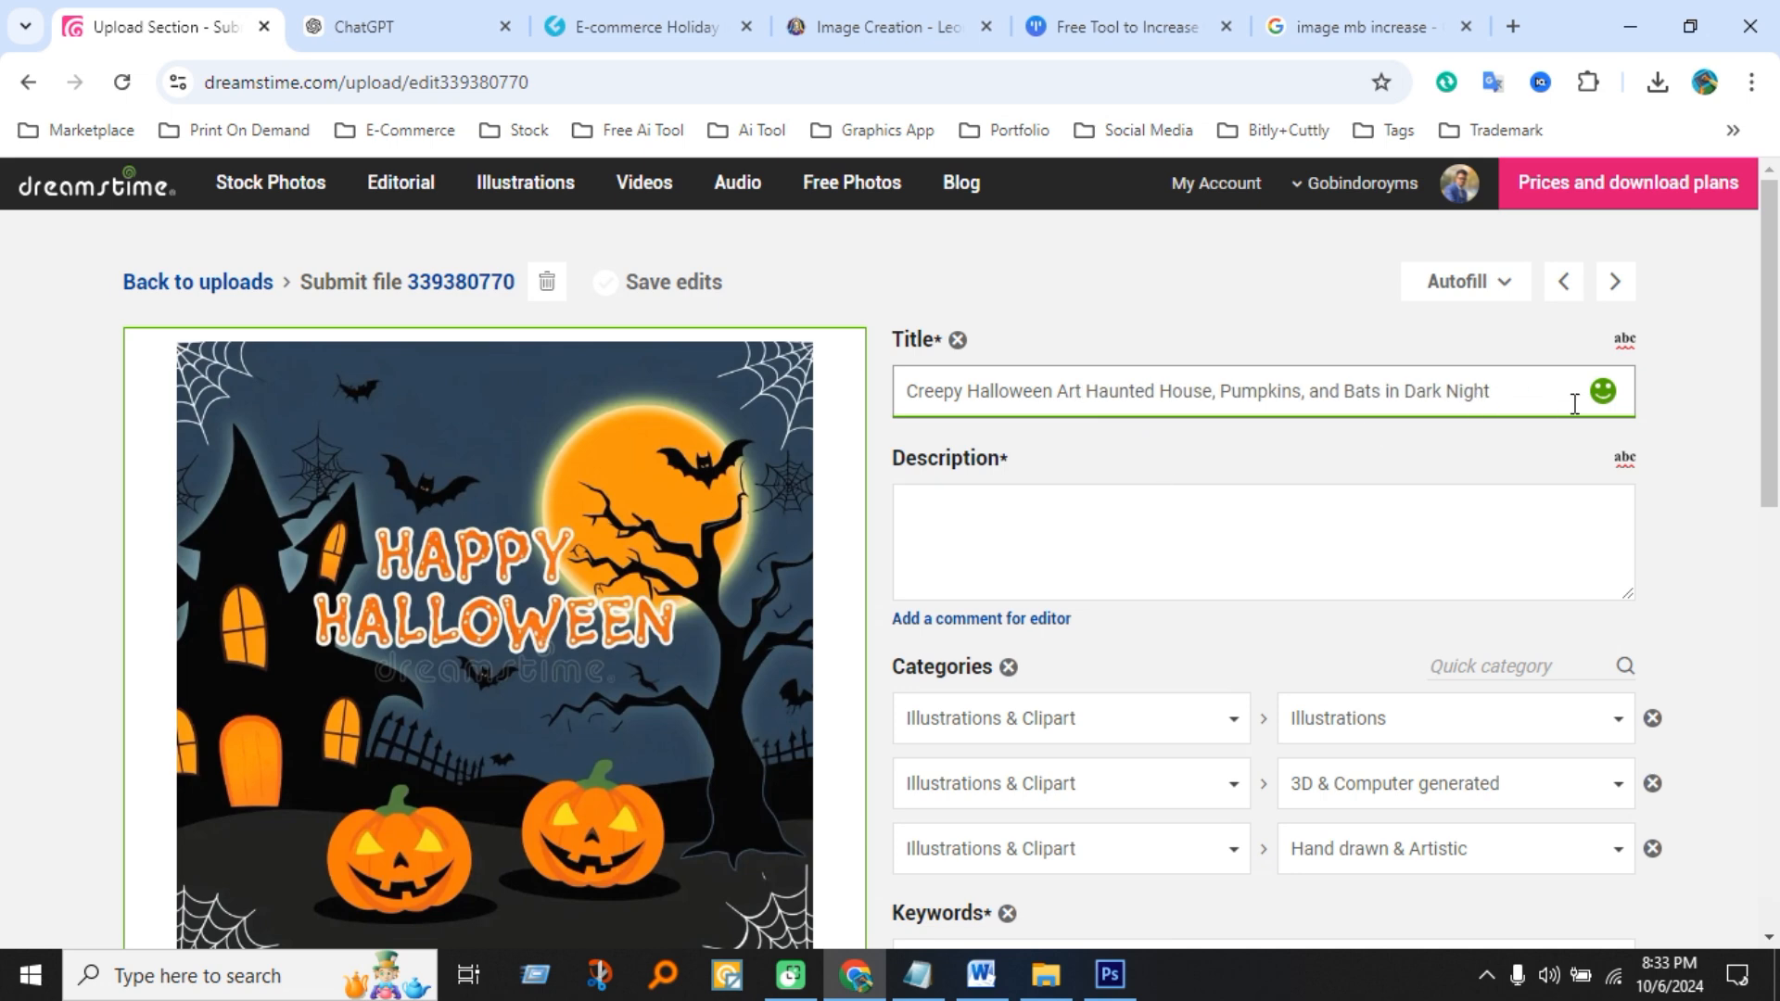
mouse_move(1606, 397)
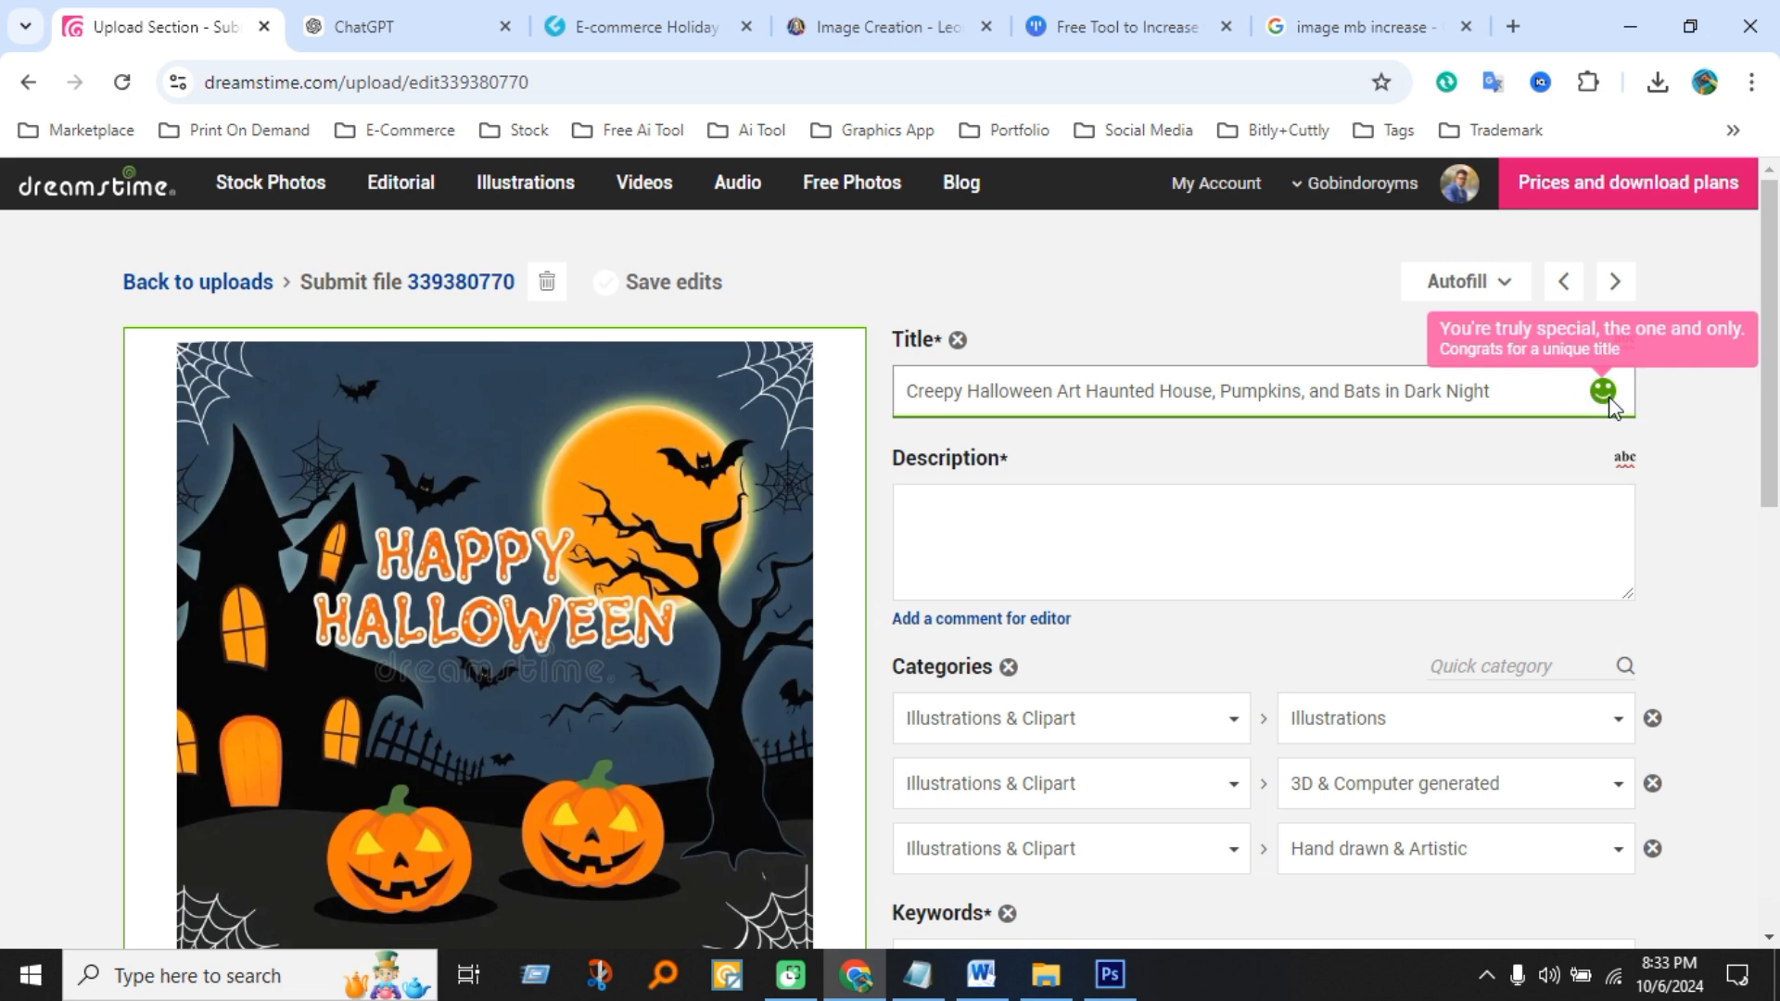
- Copy the Dreamstime description prompt from Title,Description.txt in Notepad and send it to ChatGPT in Chrome
left_click(1255, 536)
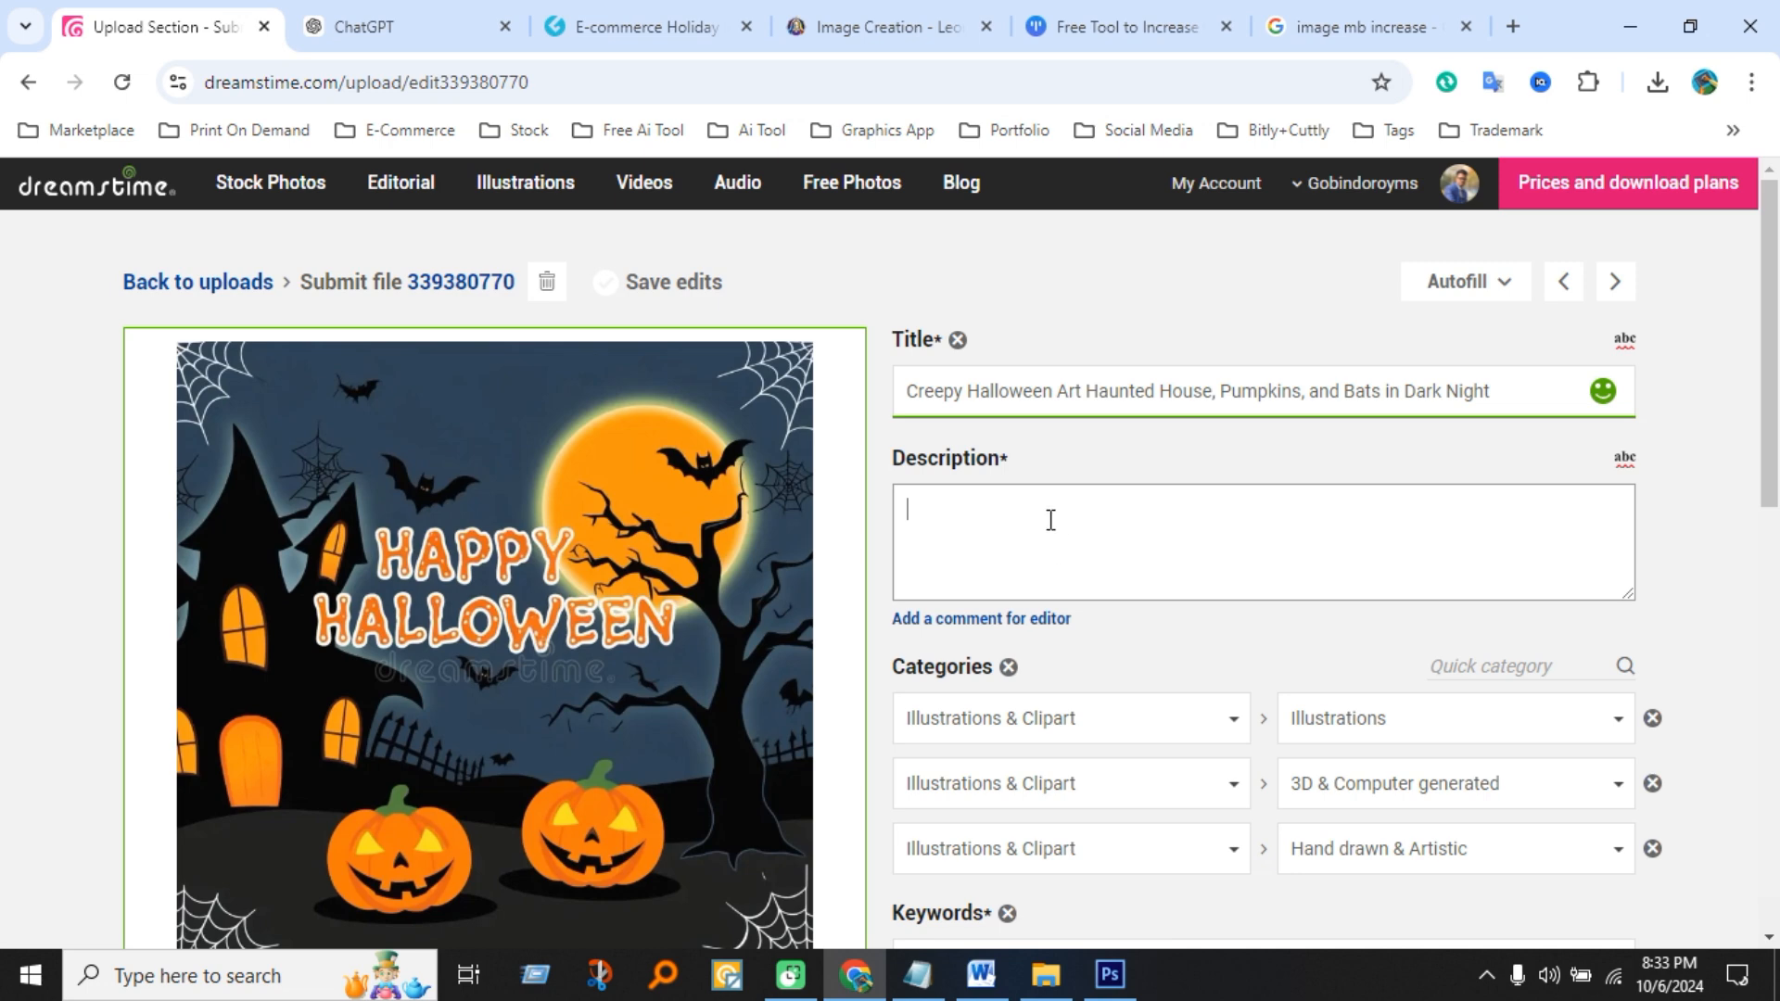
left_click(397, 18)
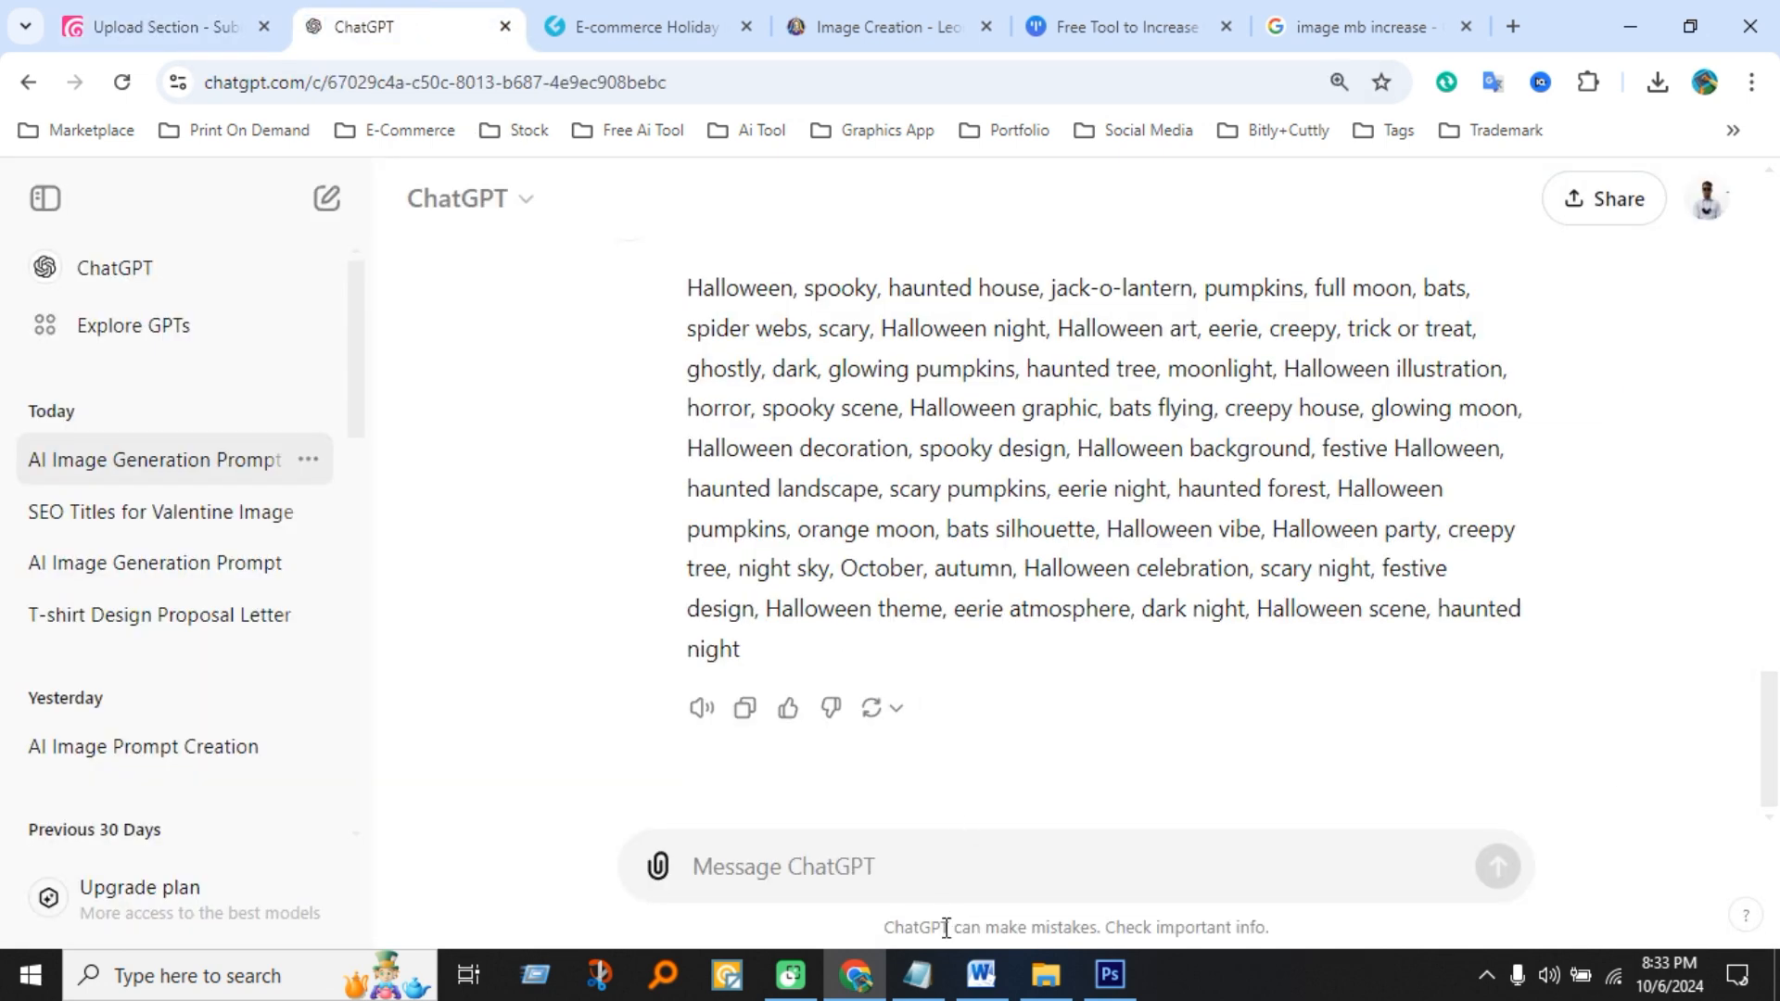
left_click(909, 988)
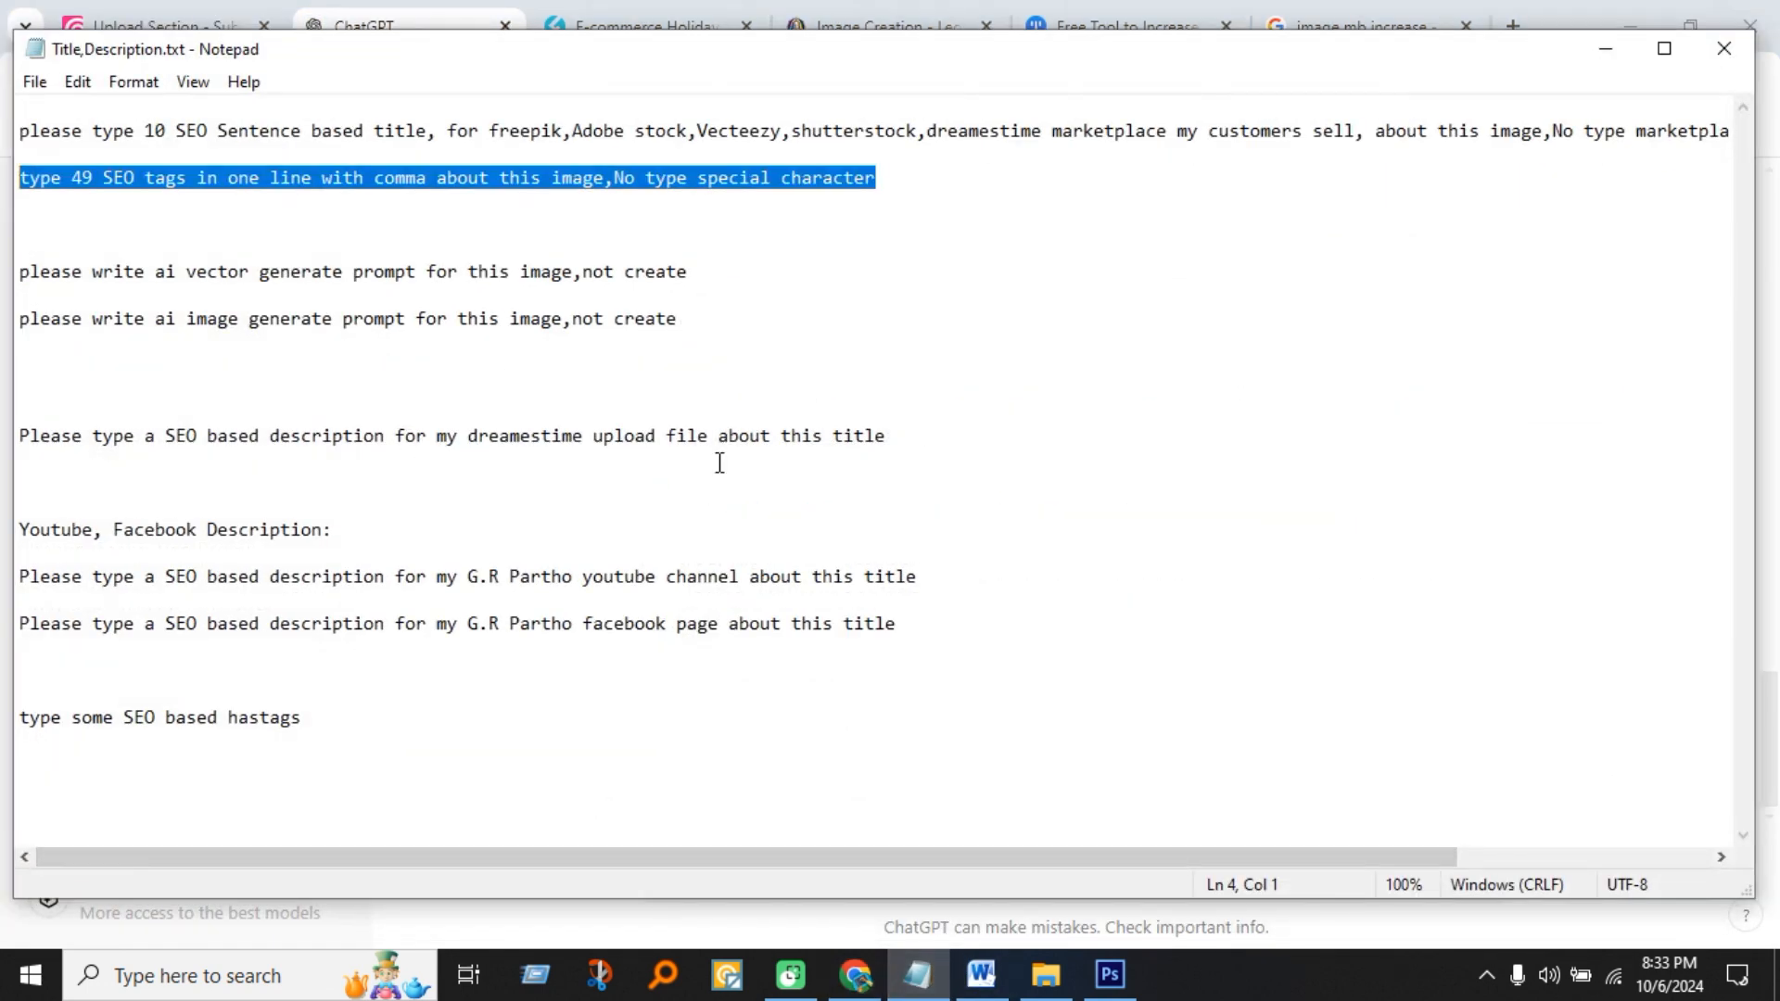
left_click_drag(926, 442, 40, 443)
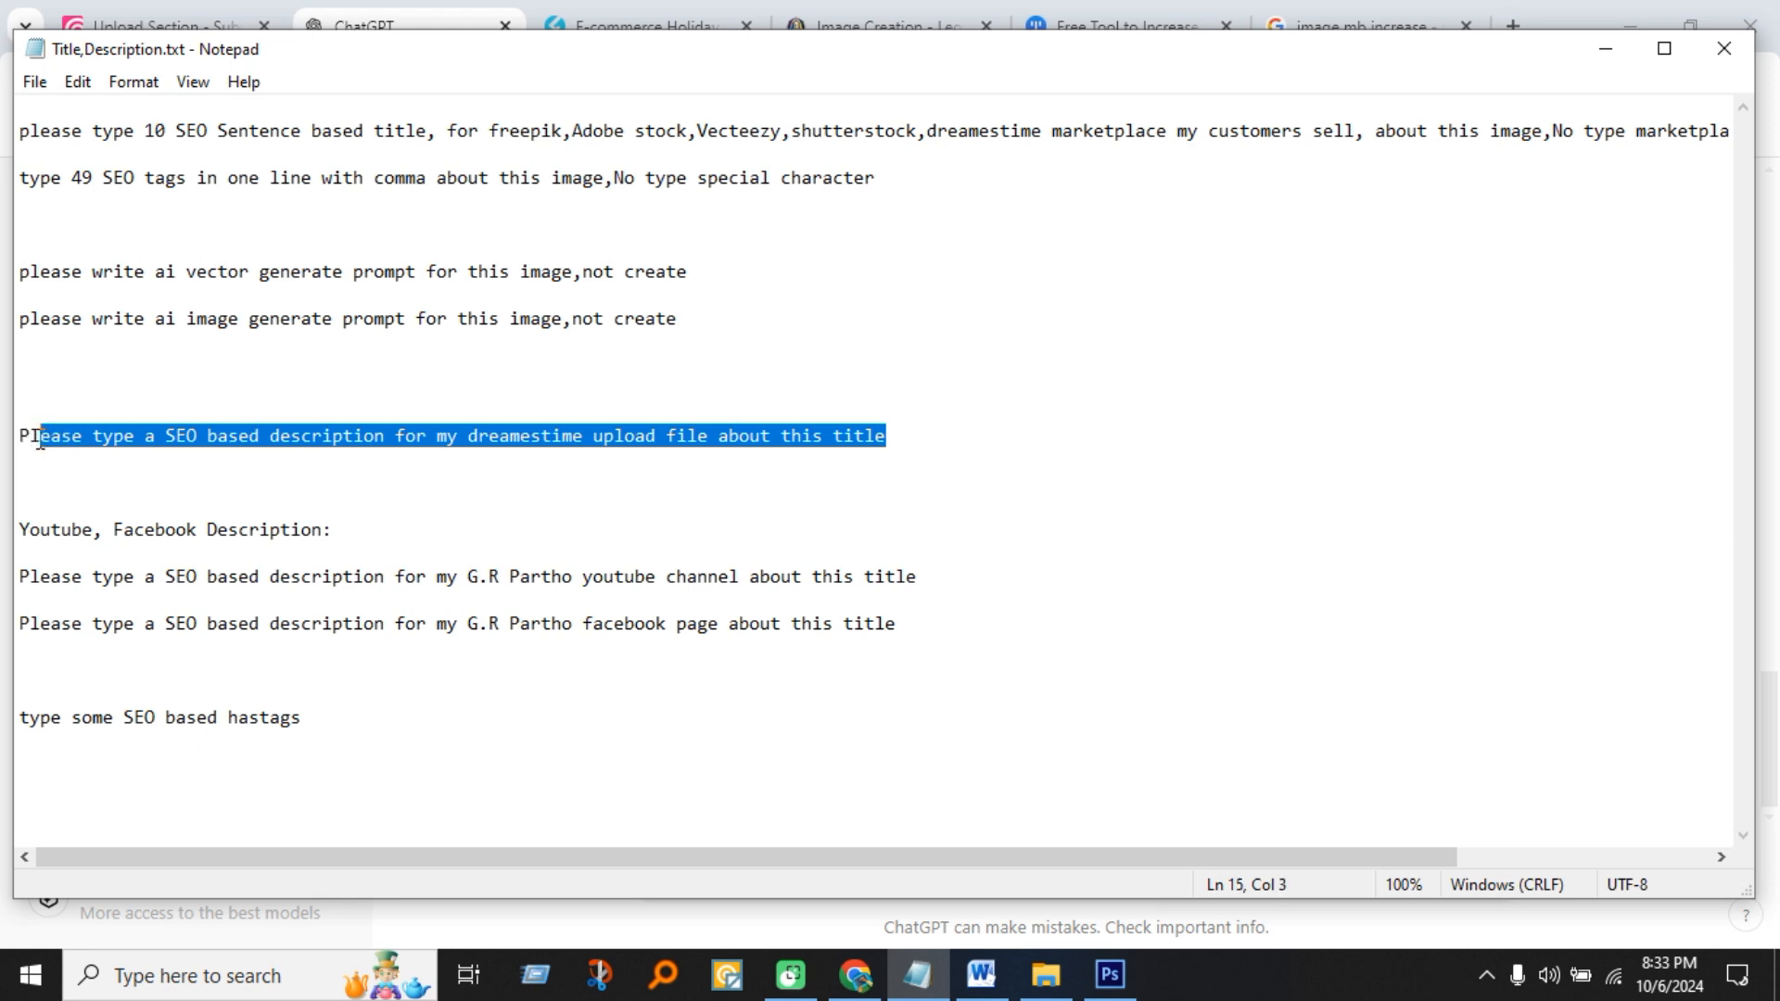
left_click(855, 975)
left_click(868, 869)
type("Please type a SEO based description for my dreamestime upload file about this title")
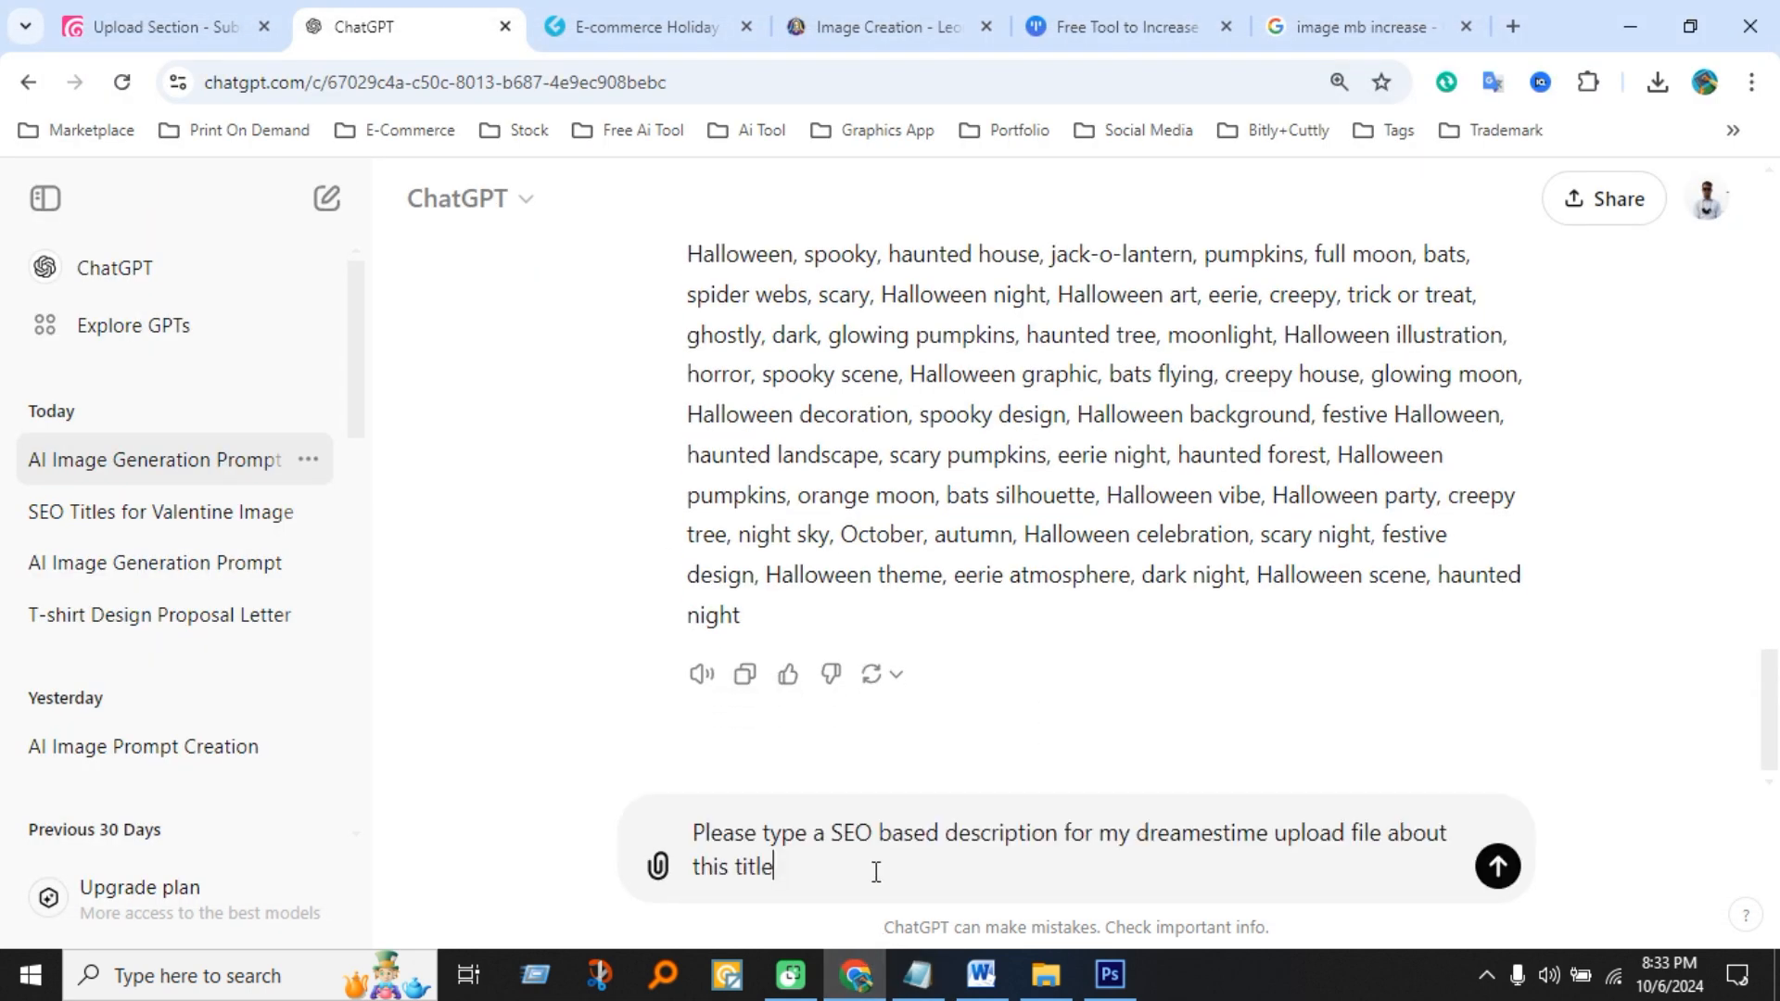
left_click(1498, 866)
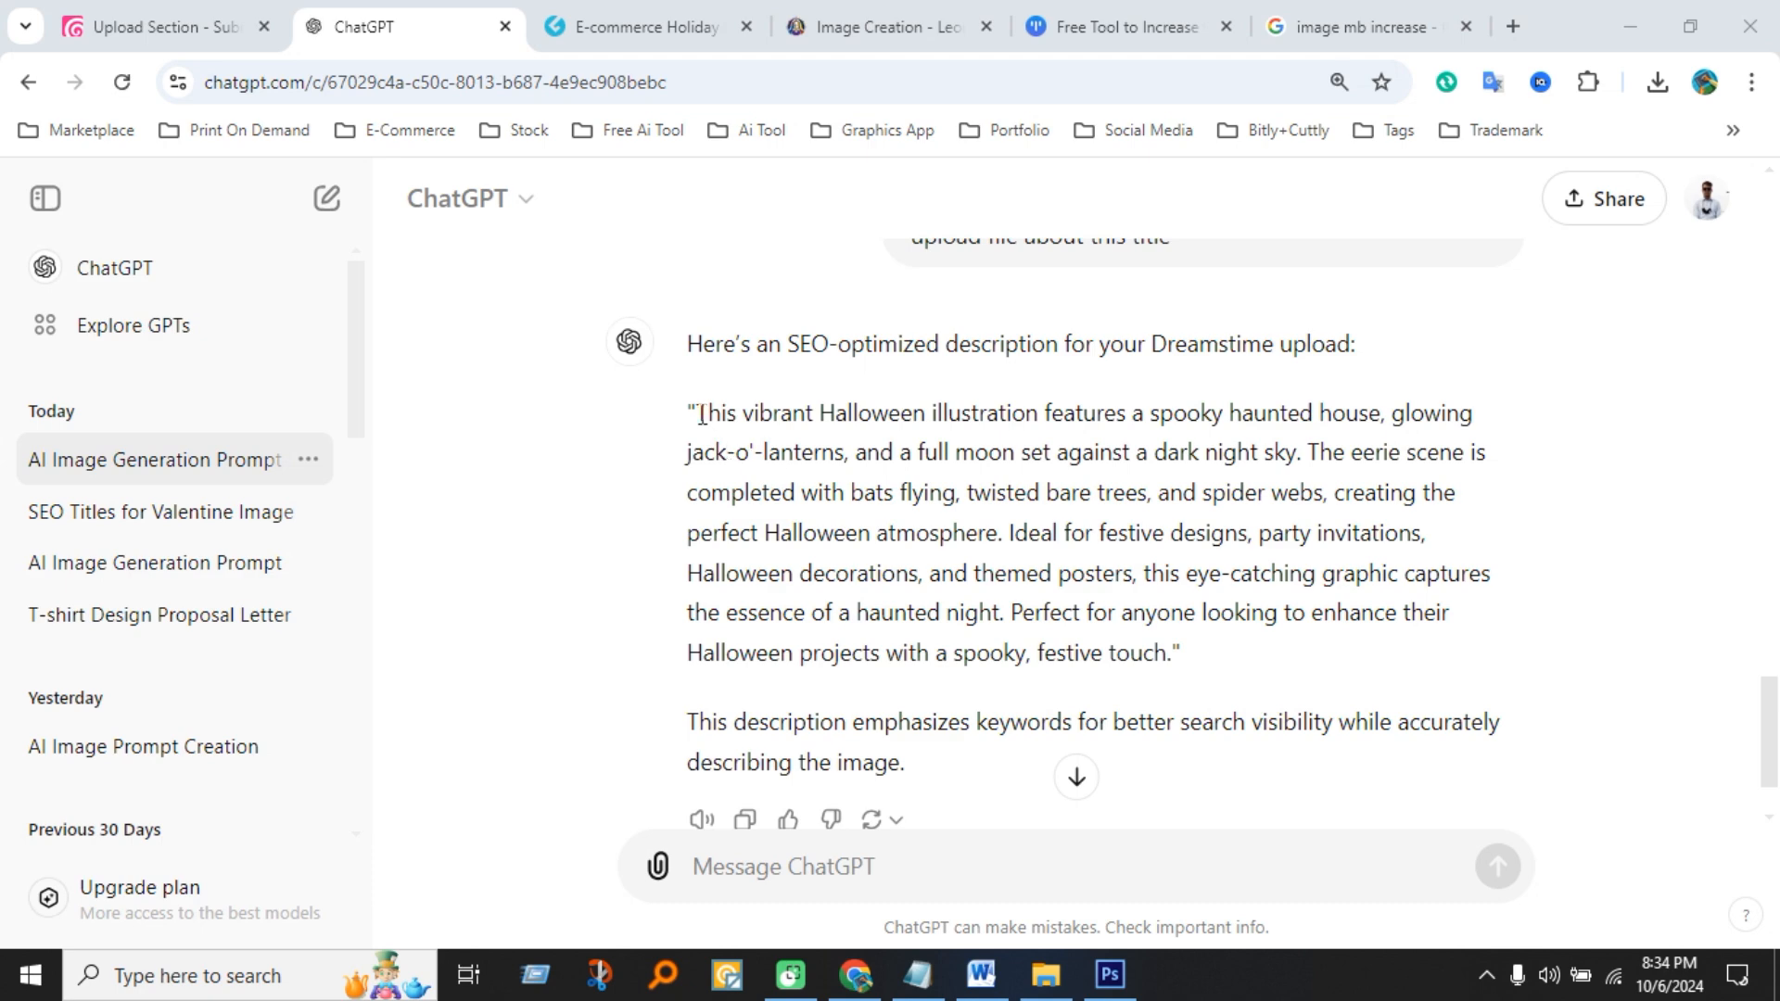
- Copy the quoted description paragraph from ChatGPT's reply and paste it into the Dreamstime file's description
left_click_drag(700, 413, 1220, 662)
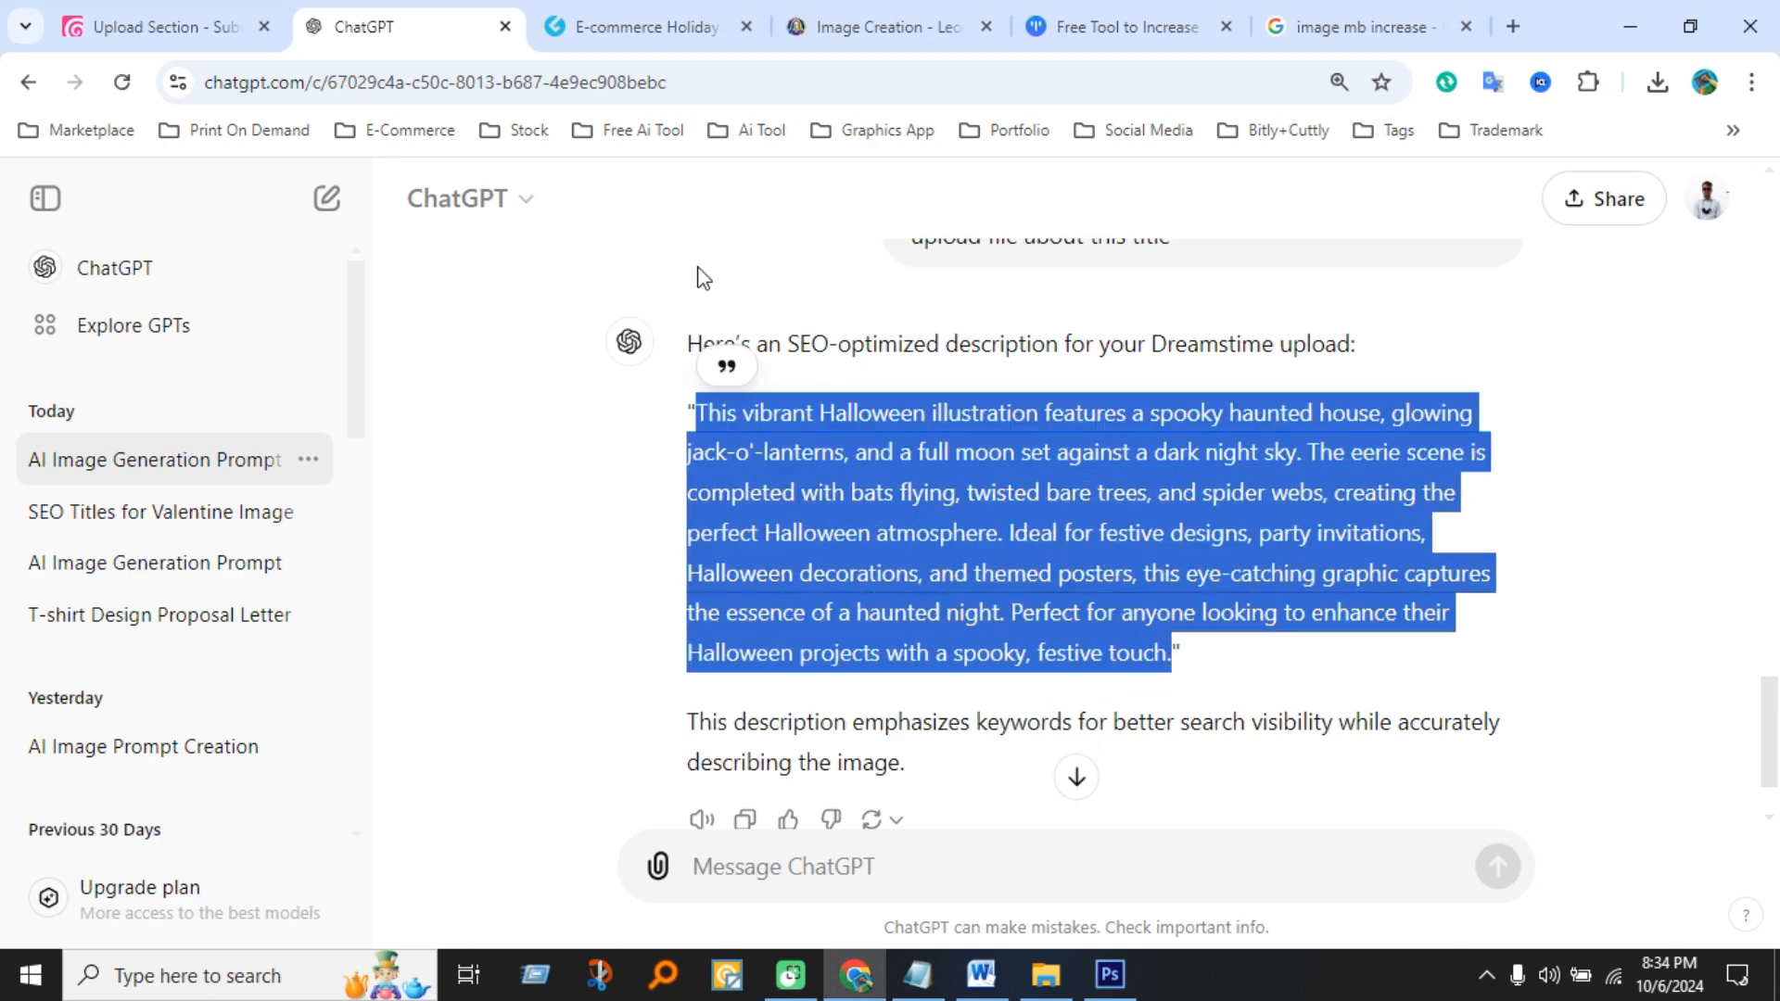
left_click(243, 24)
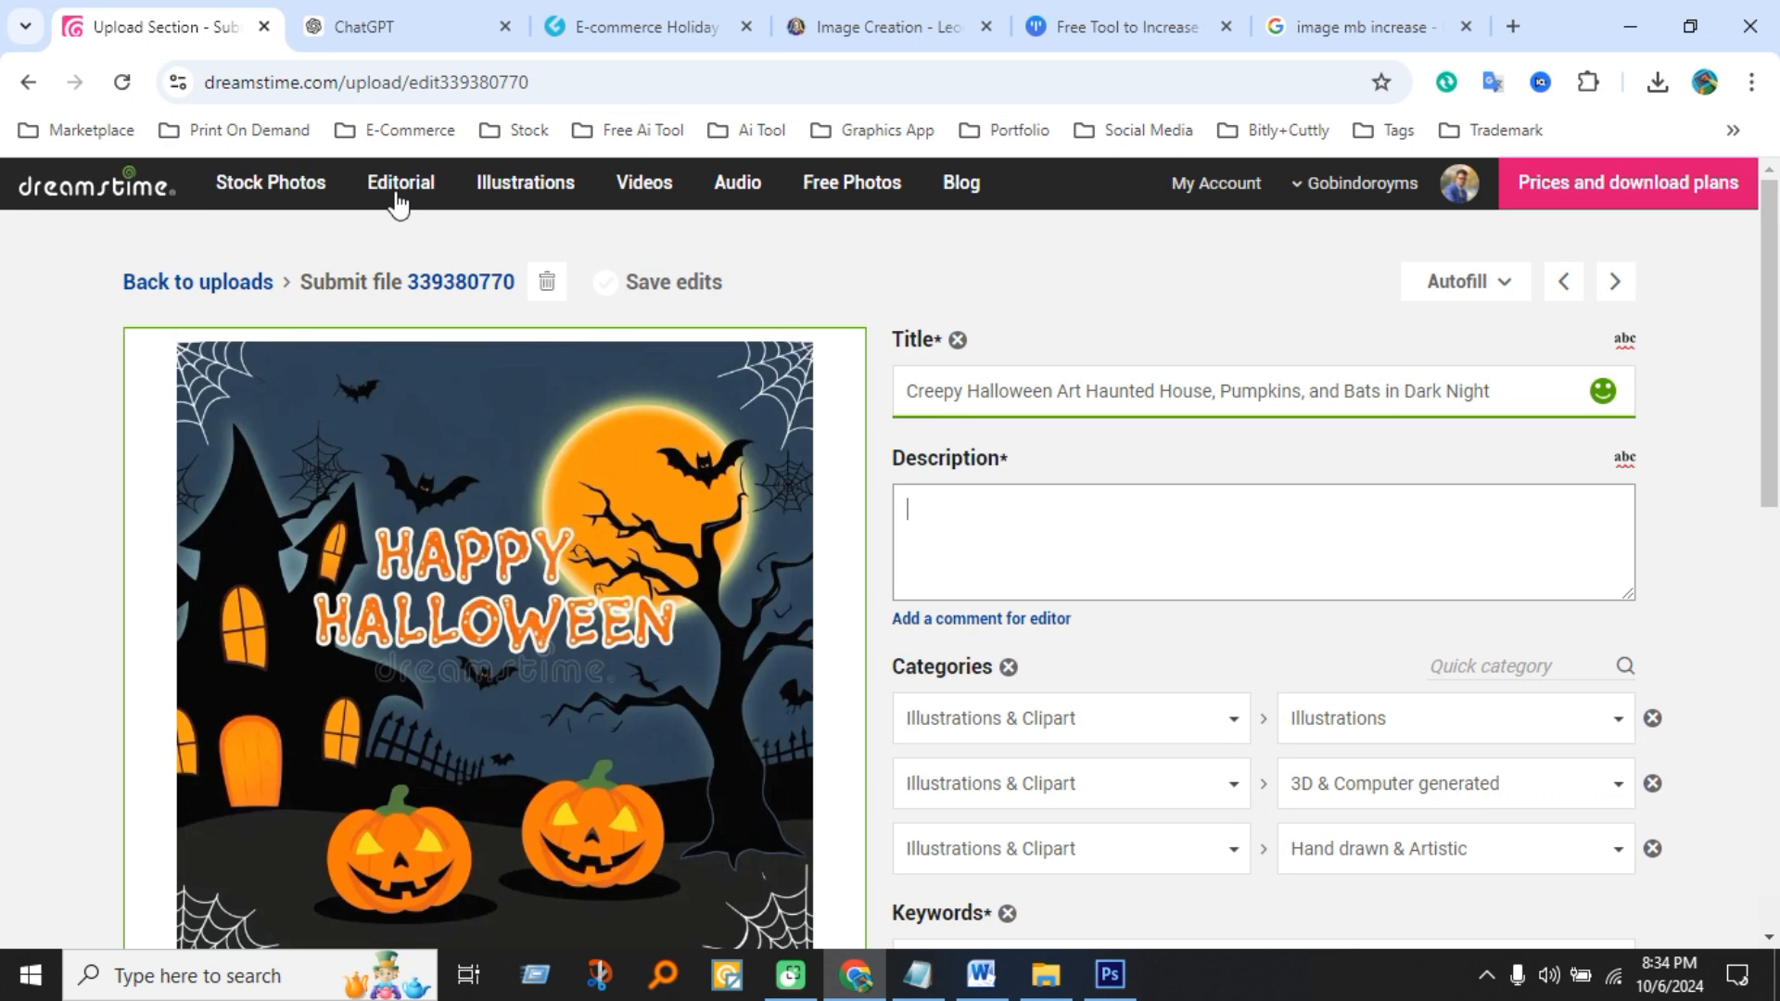
left_click(1032, 579)
key("ctrl+v")
- Set the file's first category to Abstract with the subcategory Backgrounds
scroll(1066, 631, "down", 3)
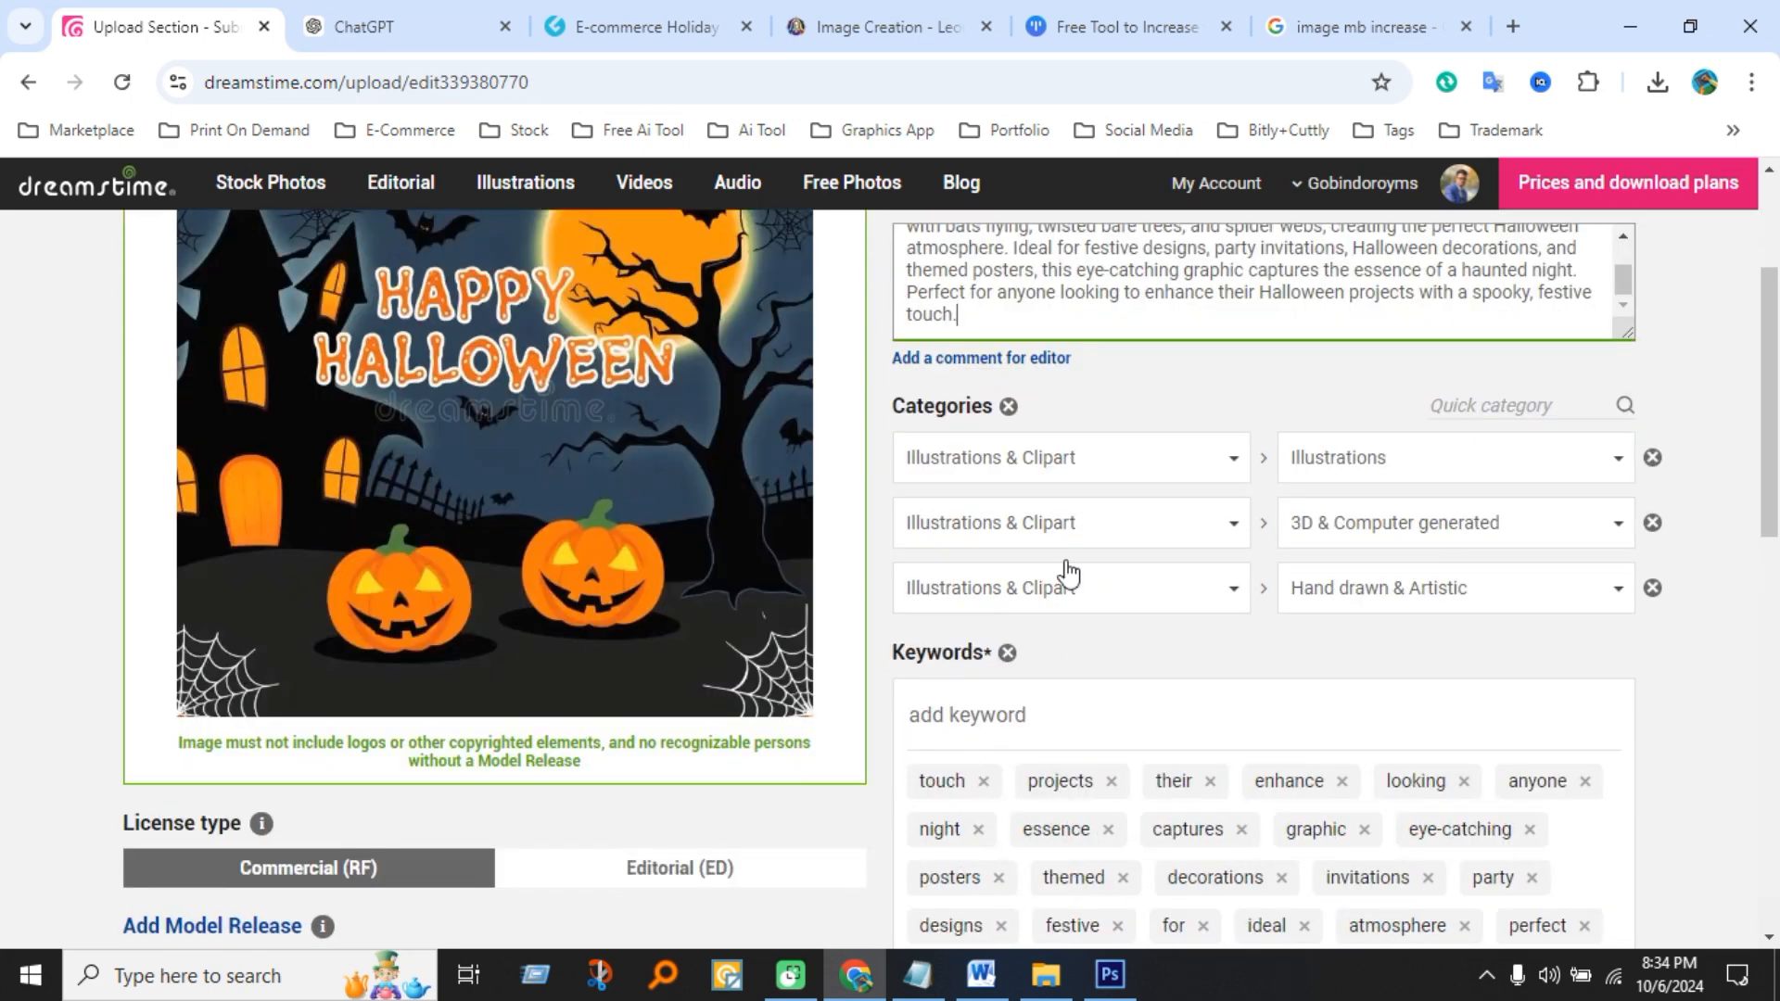
left_click(1121, 476)
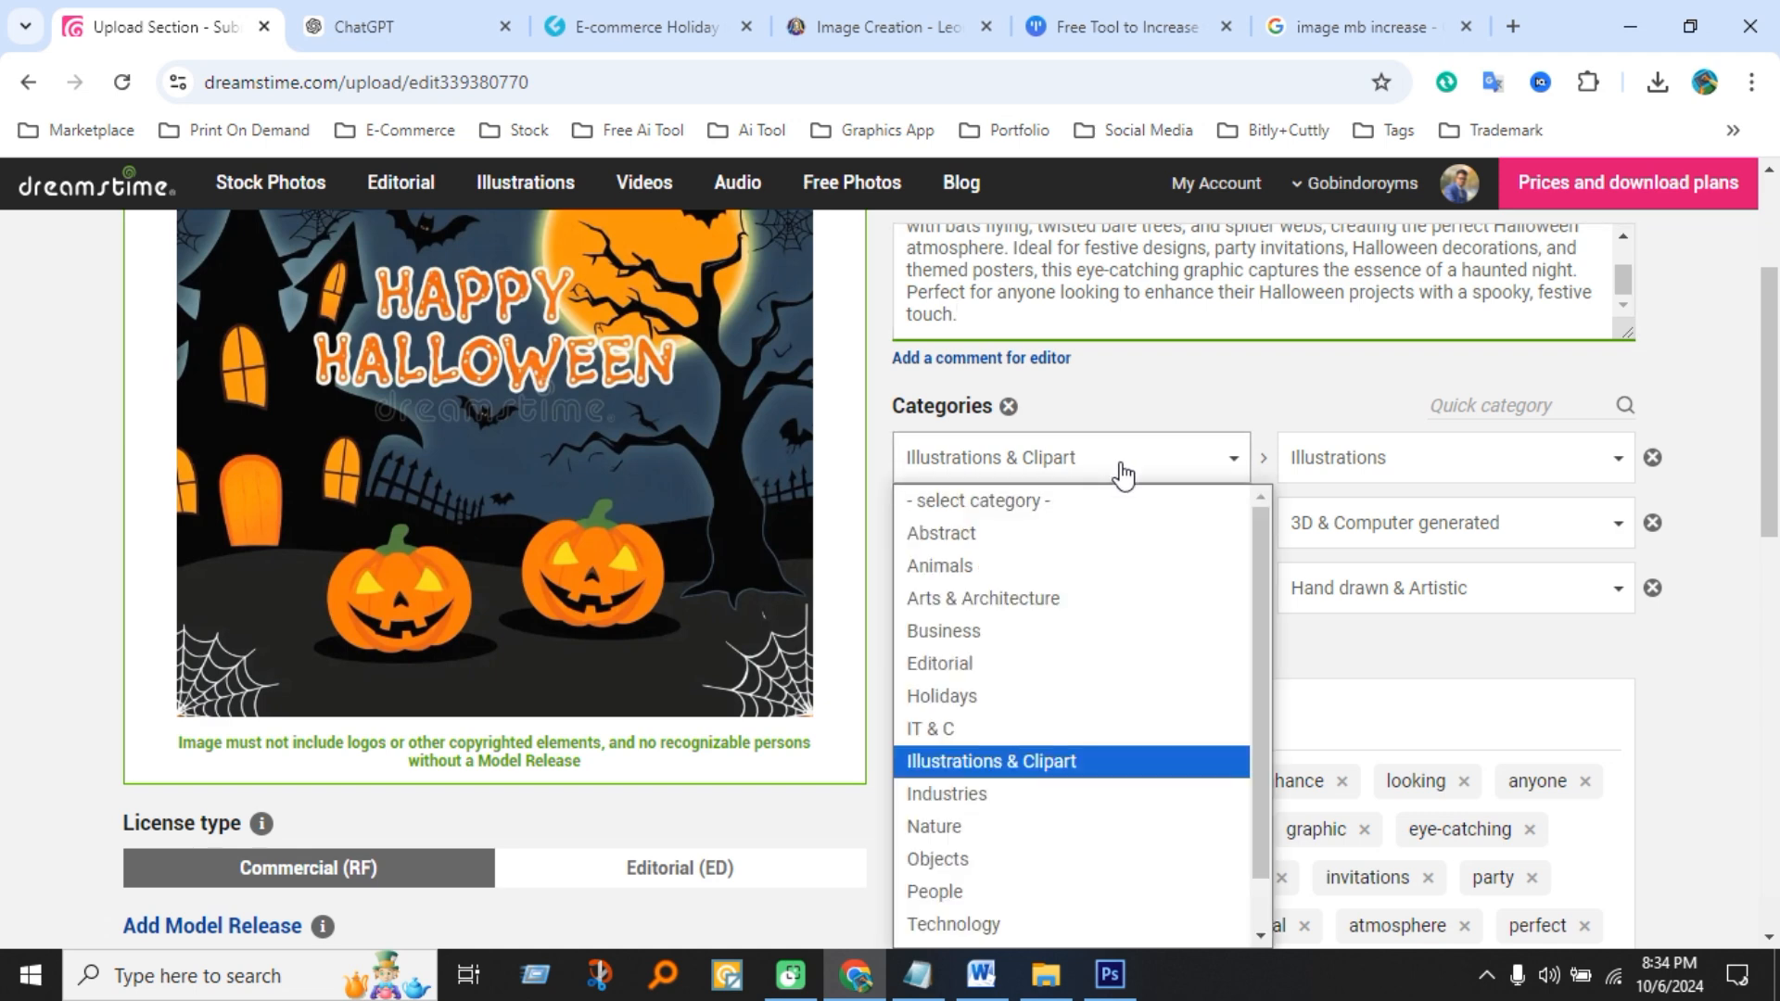
left_click(1003, 534)
left_click(1361, 471)
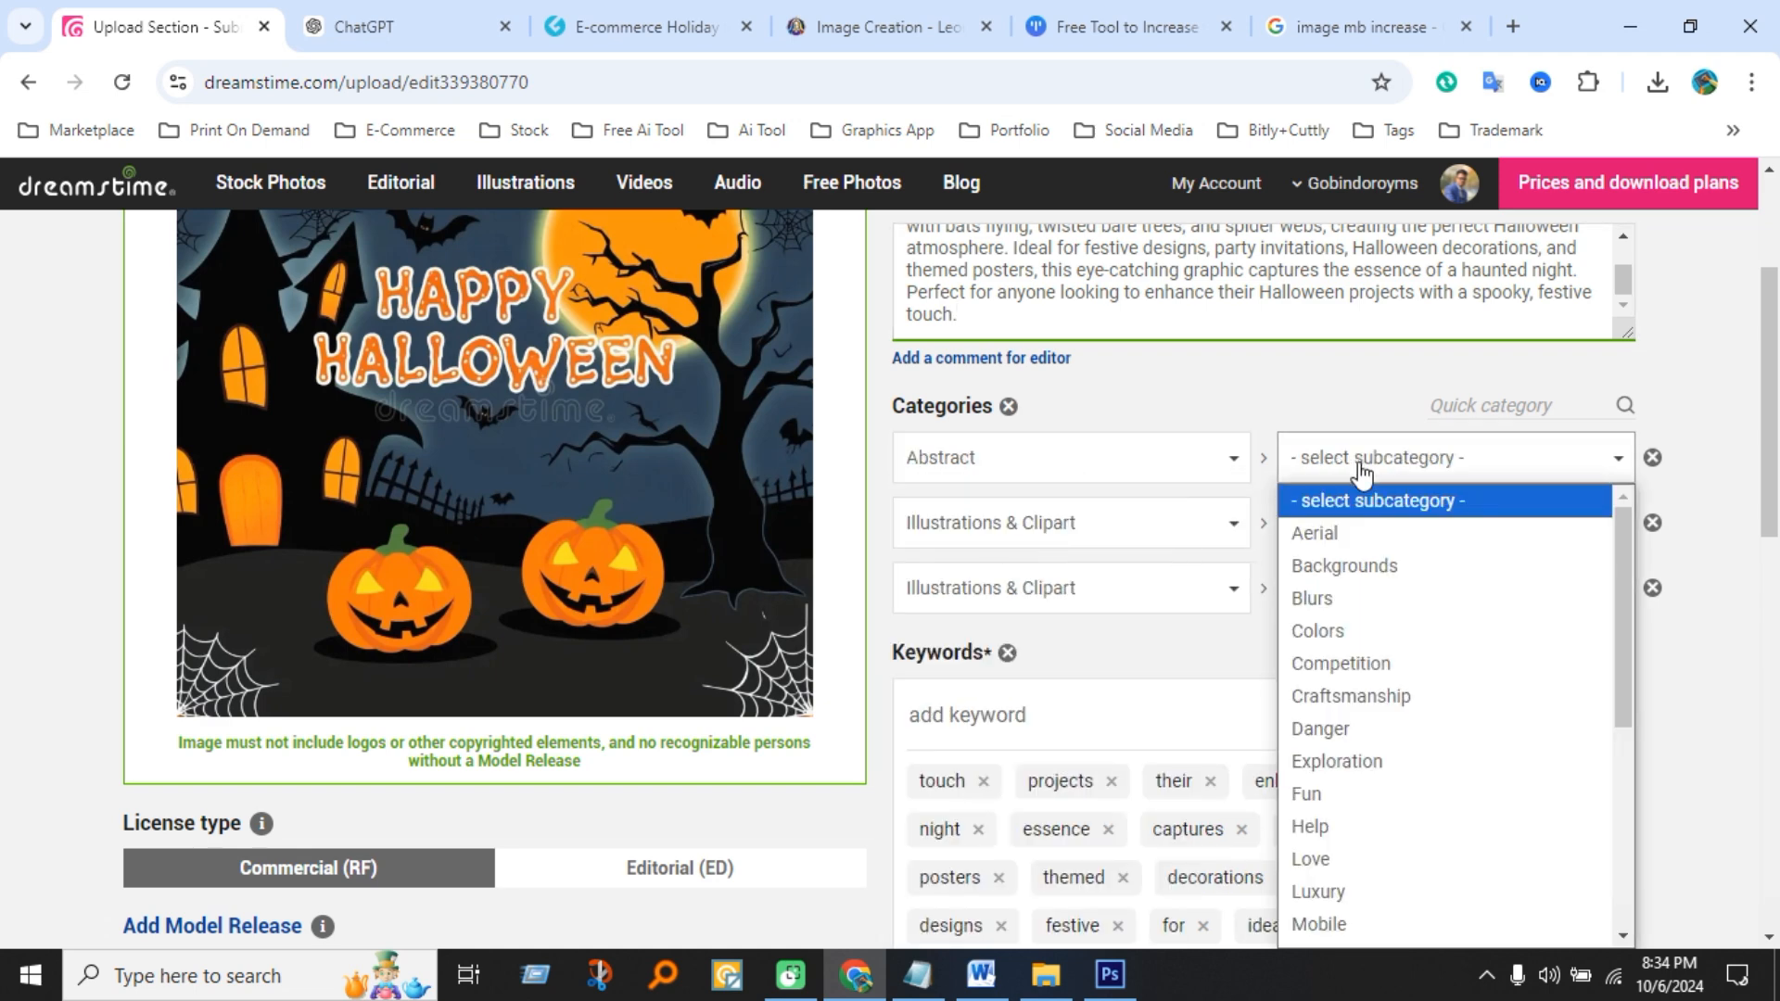
scroll(1376, 784, "down", 3)
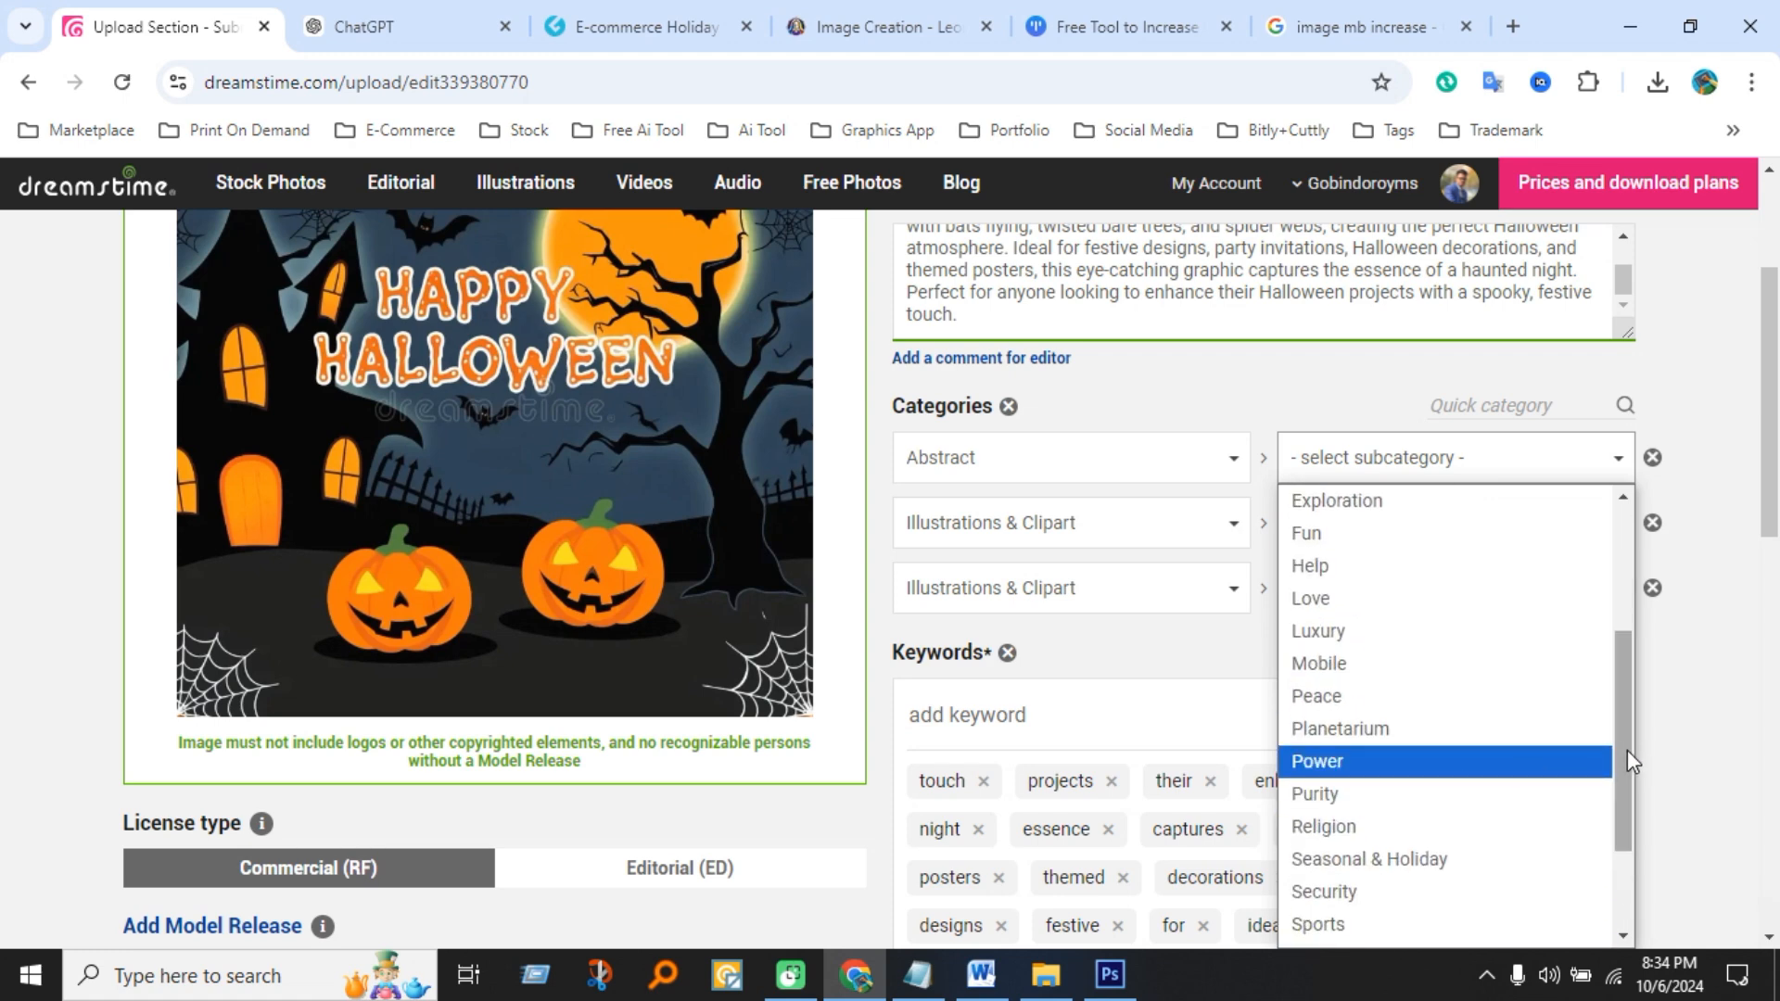
left_click_drag(1627, 749, 1637, 628)
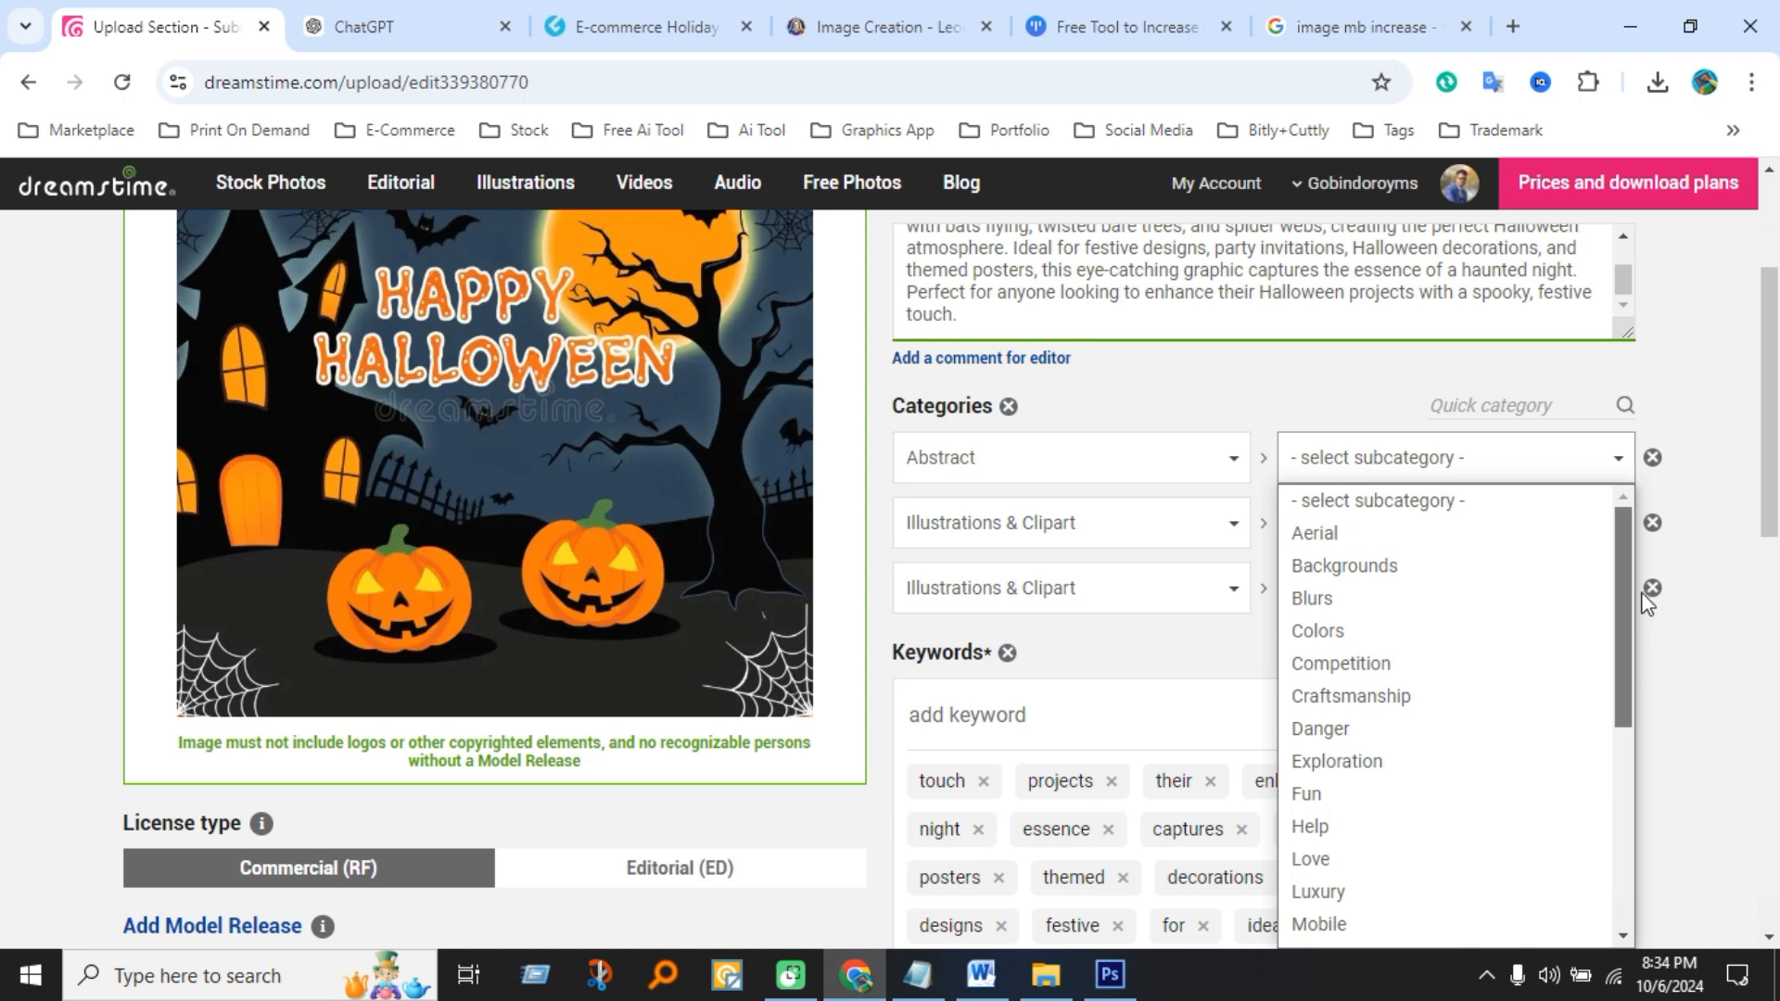
left_click(1484, 563)
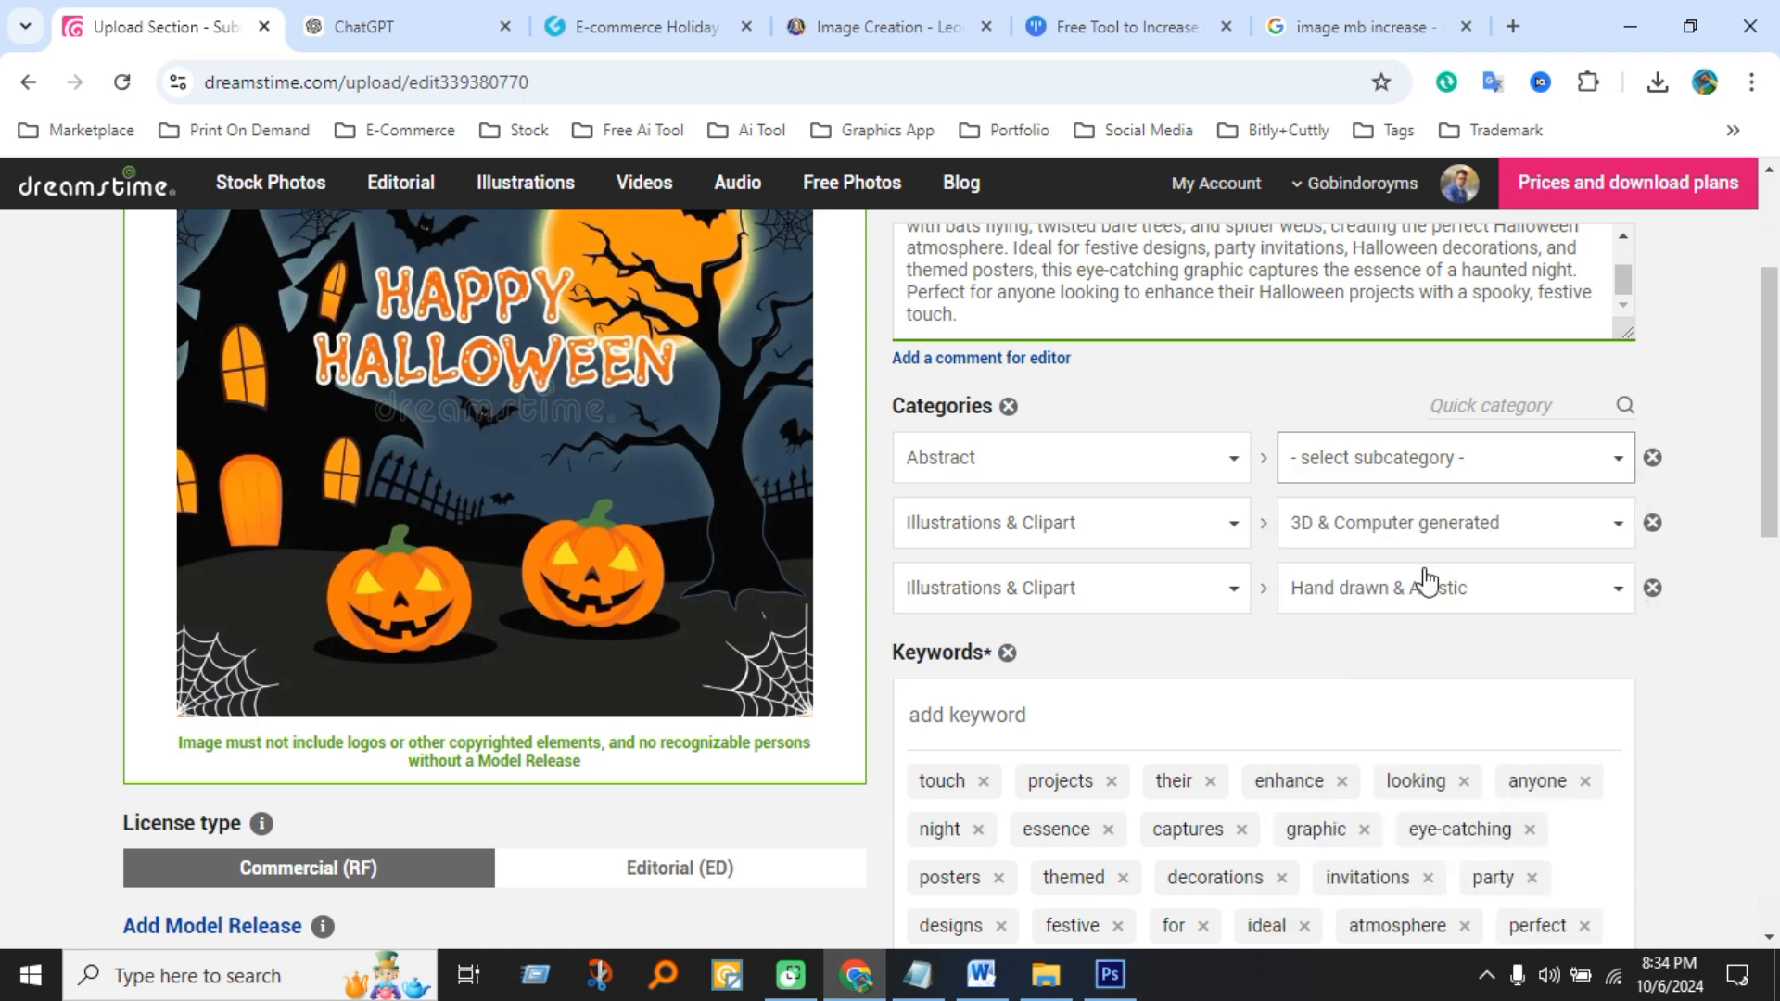
- Set the file's second category to Holidays with the subcategory Halloween
left_click(1100, 527)
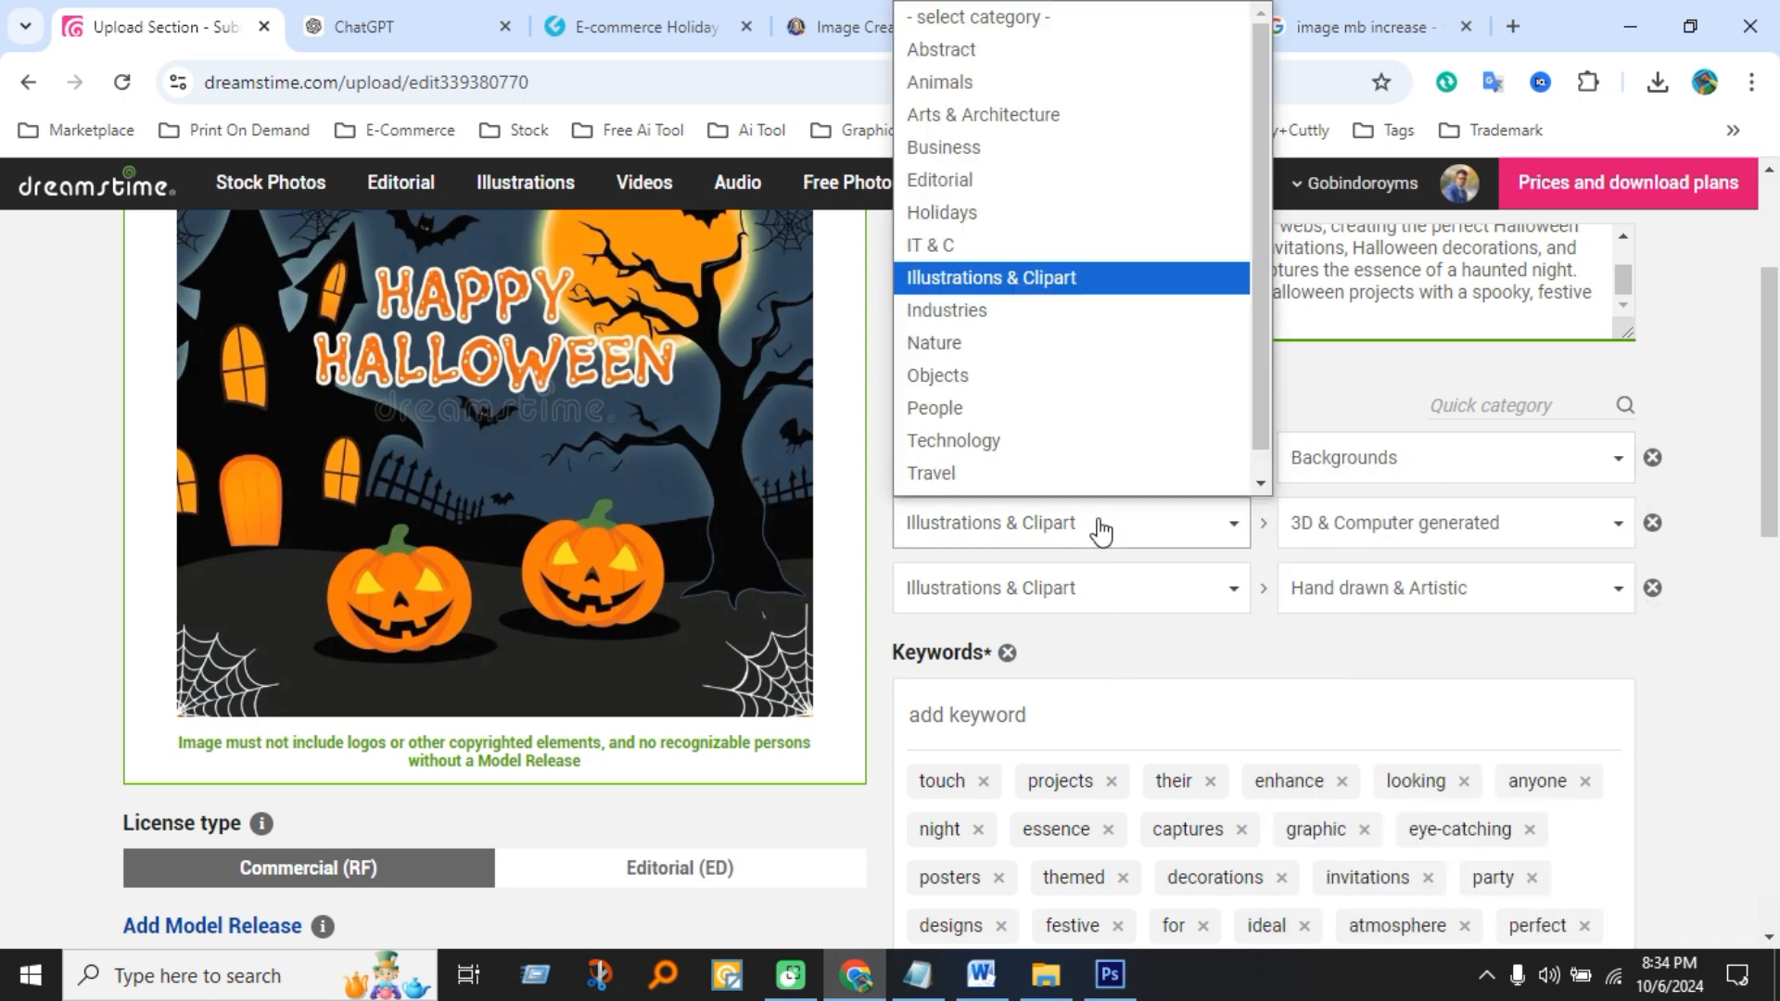
left_click(1078, 281)
left_click(1512, 546)
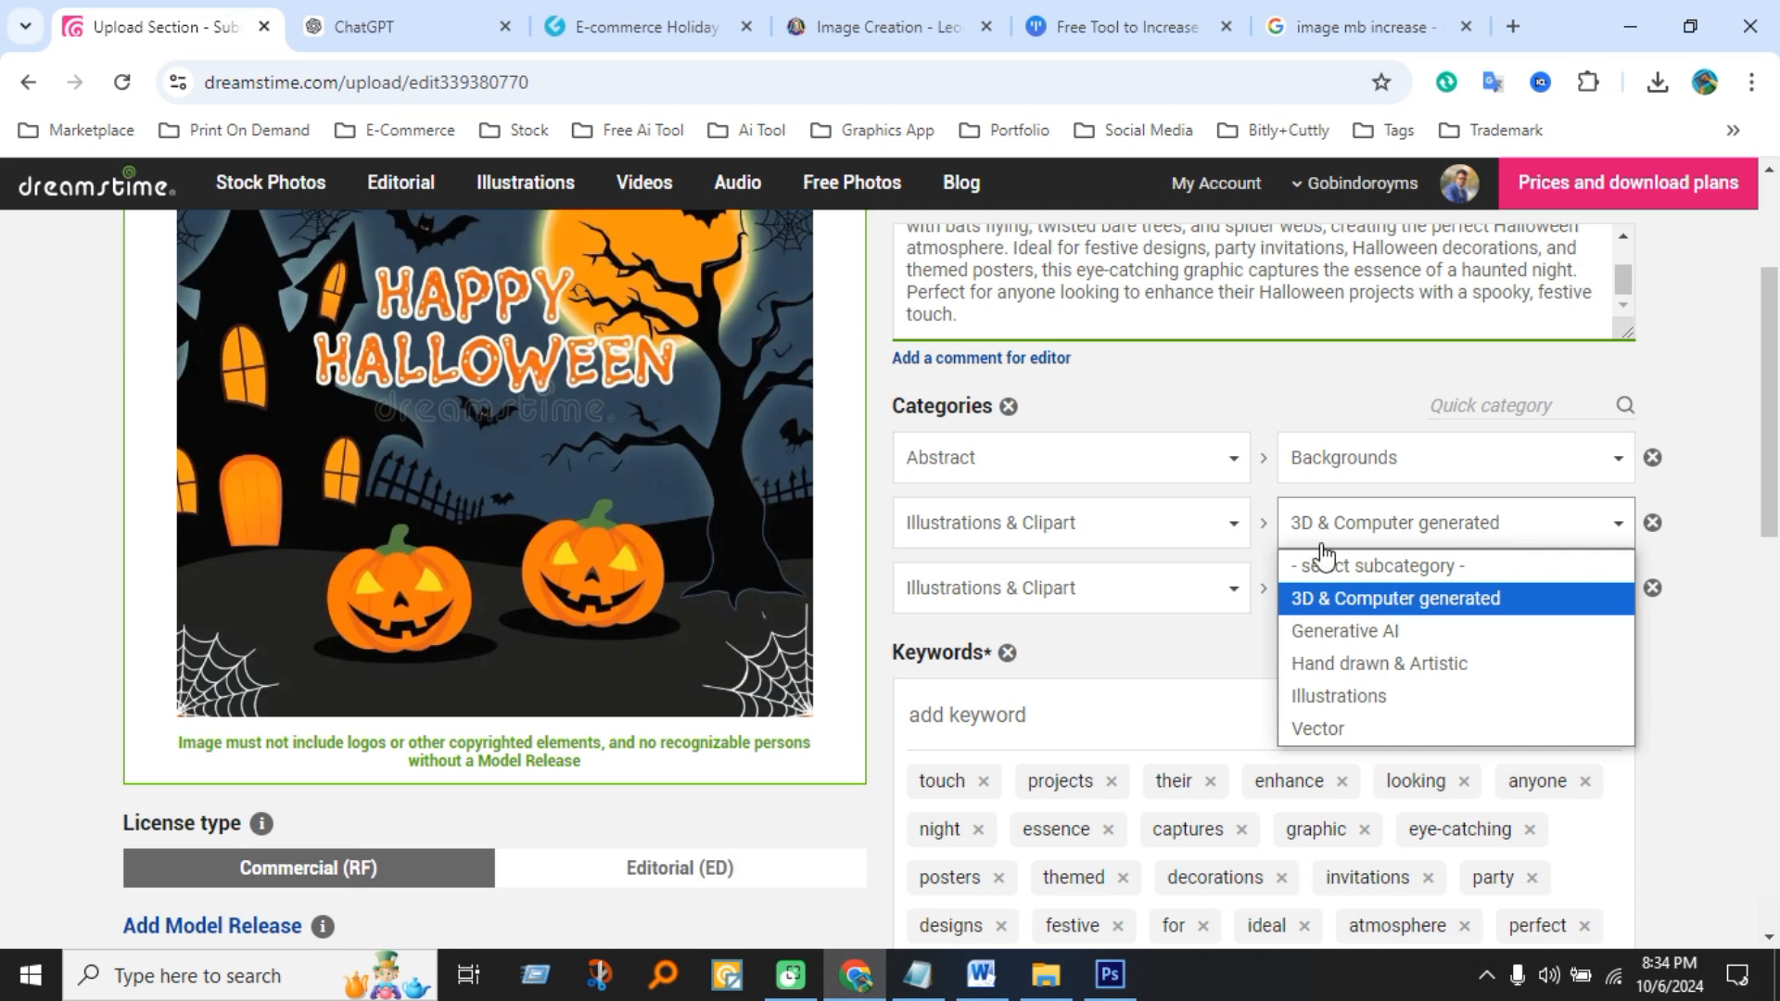
left_click(1125, 534)
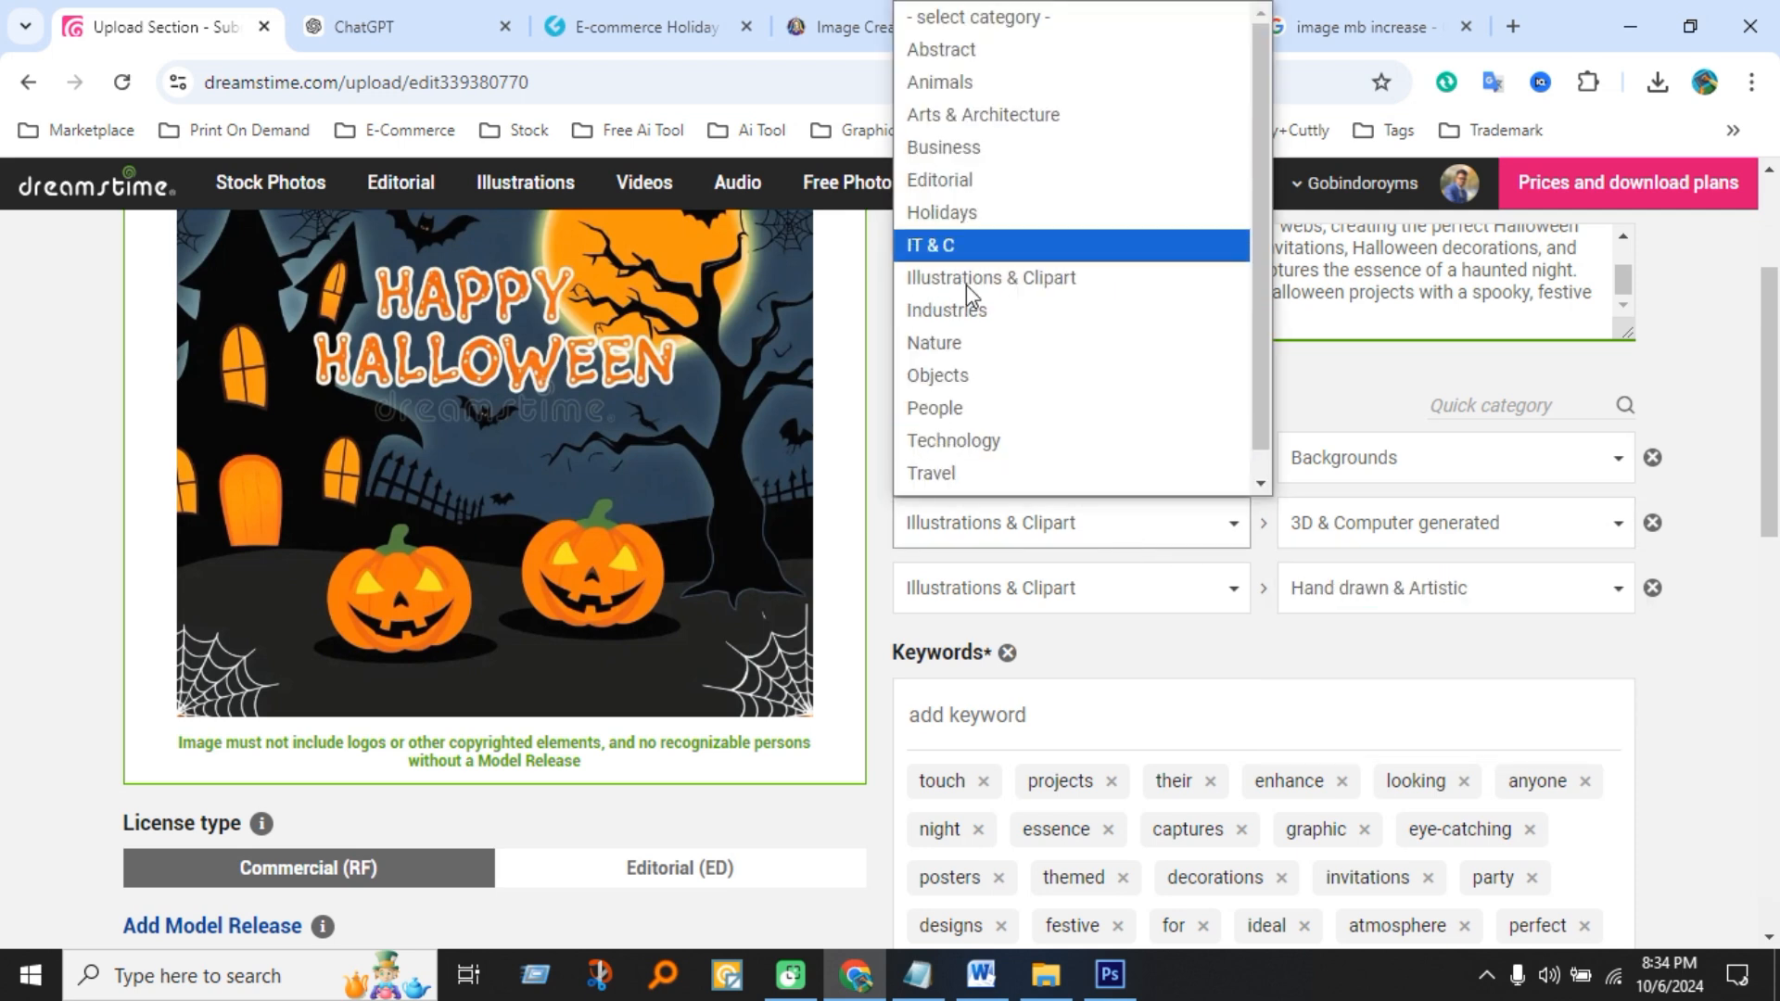
scroll(966, 421, "down", 1)
scroll(966, 415, "up", 1)
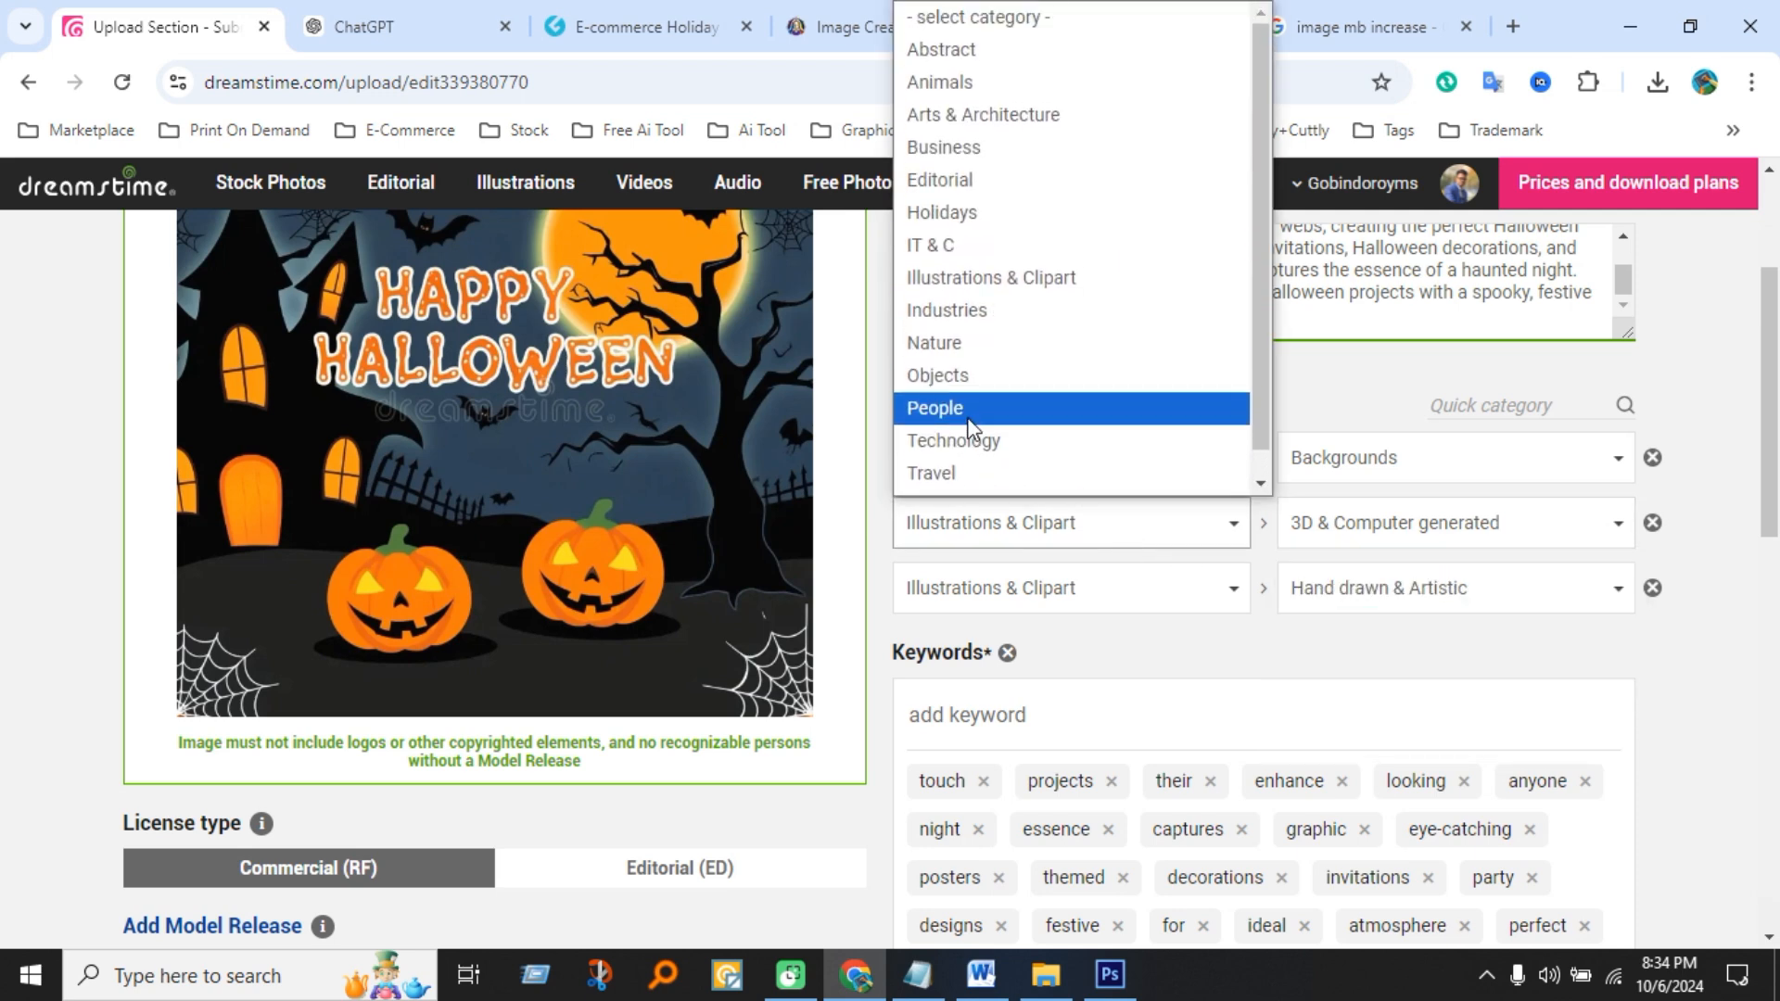
left_click(993, 280)
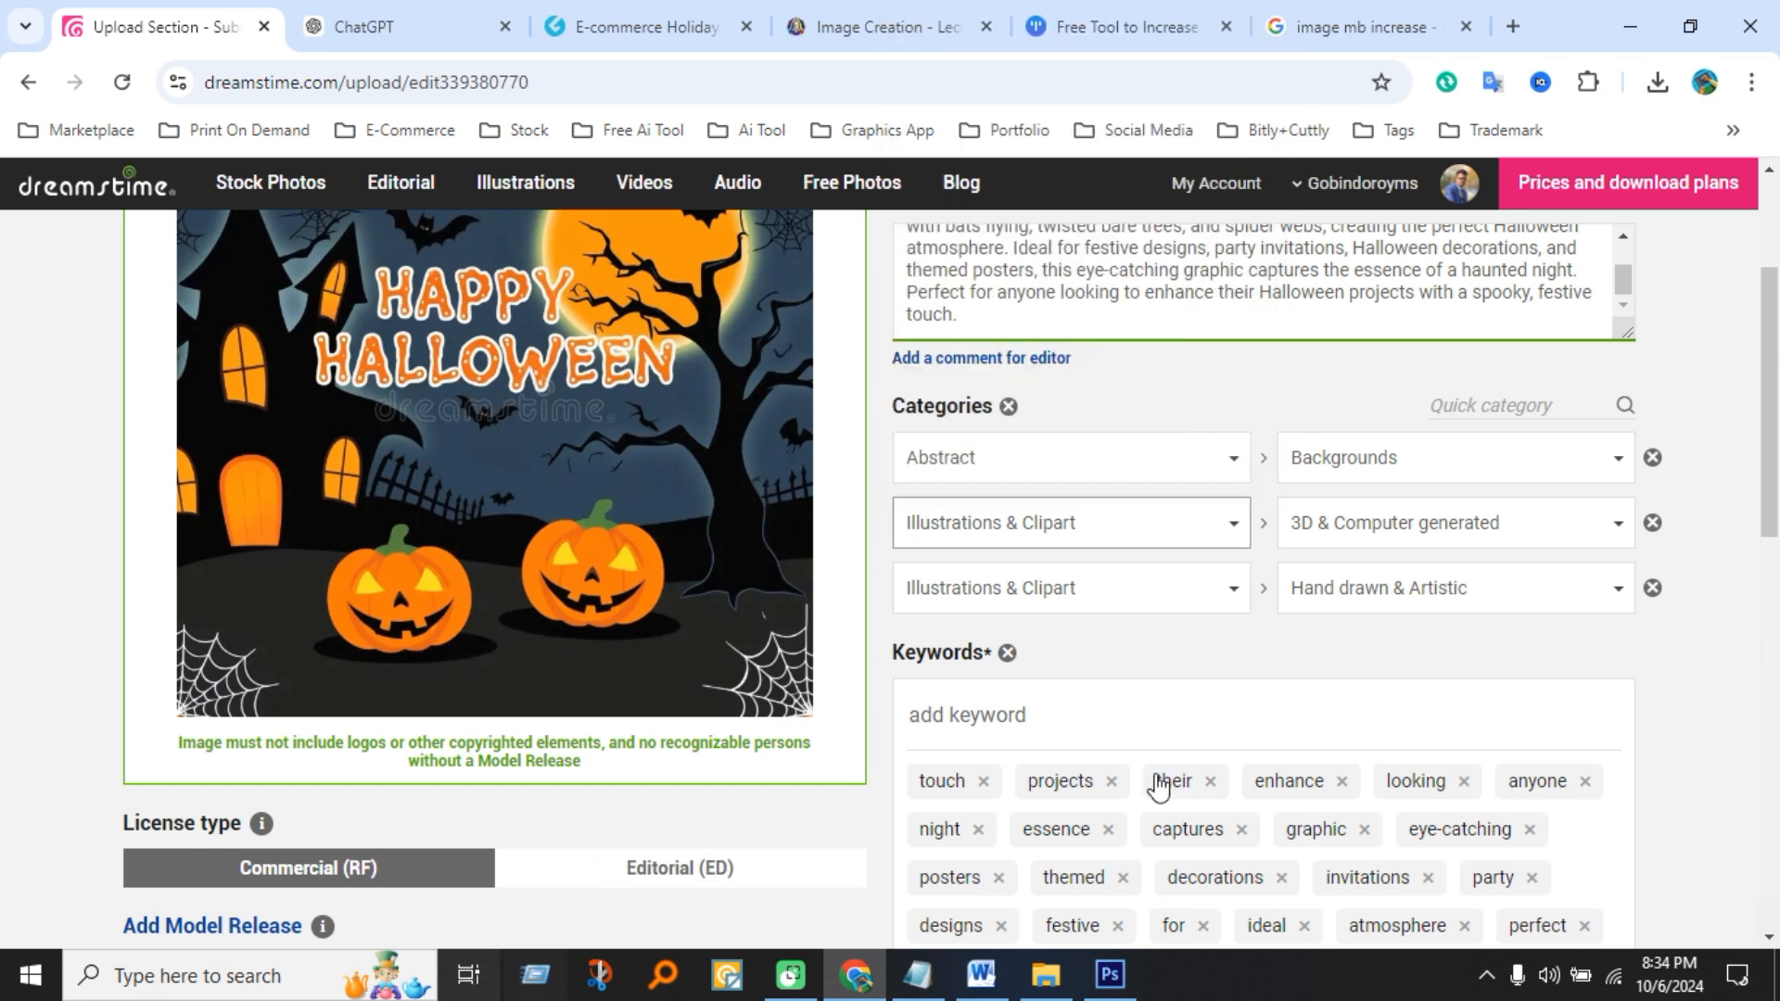
left_click(1382, 523)
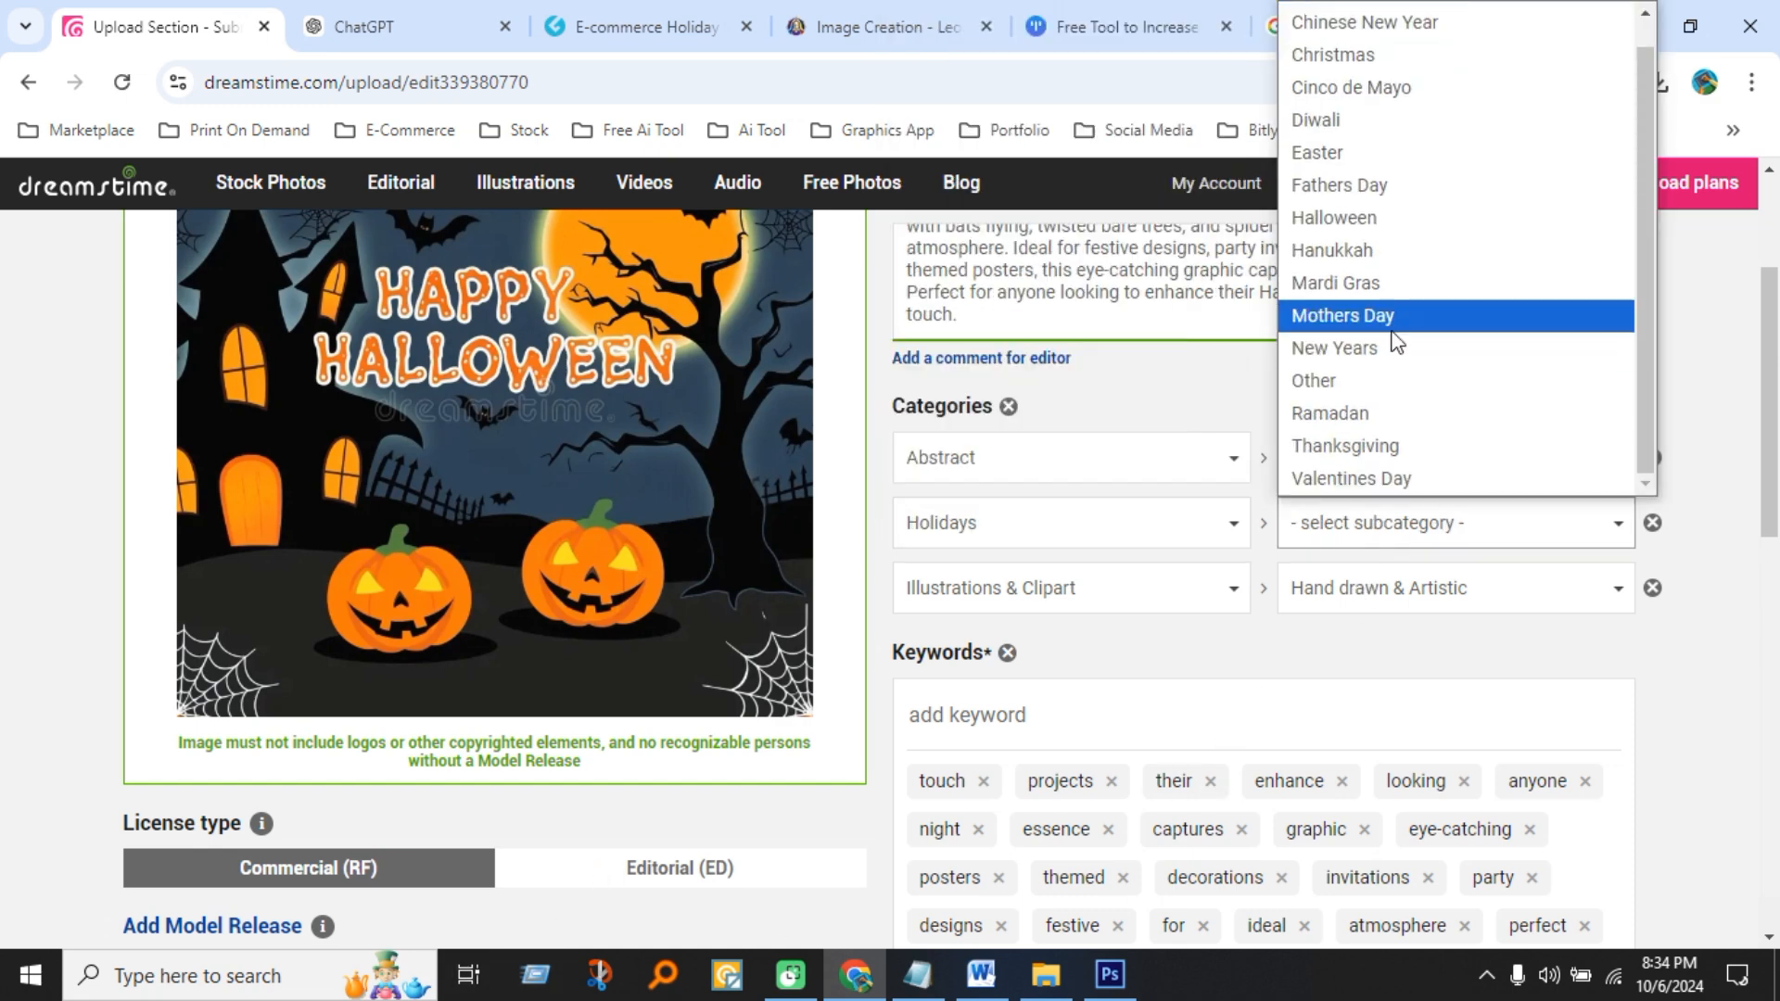
left_click(1361, 219)
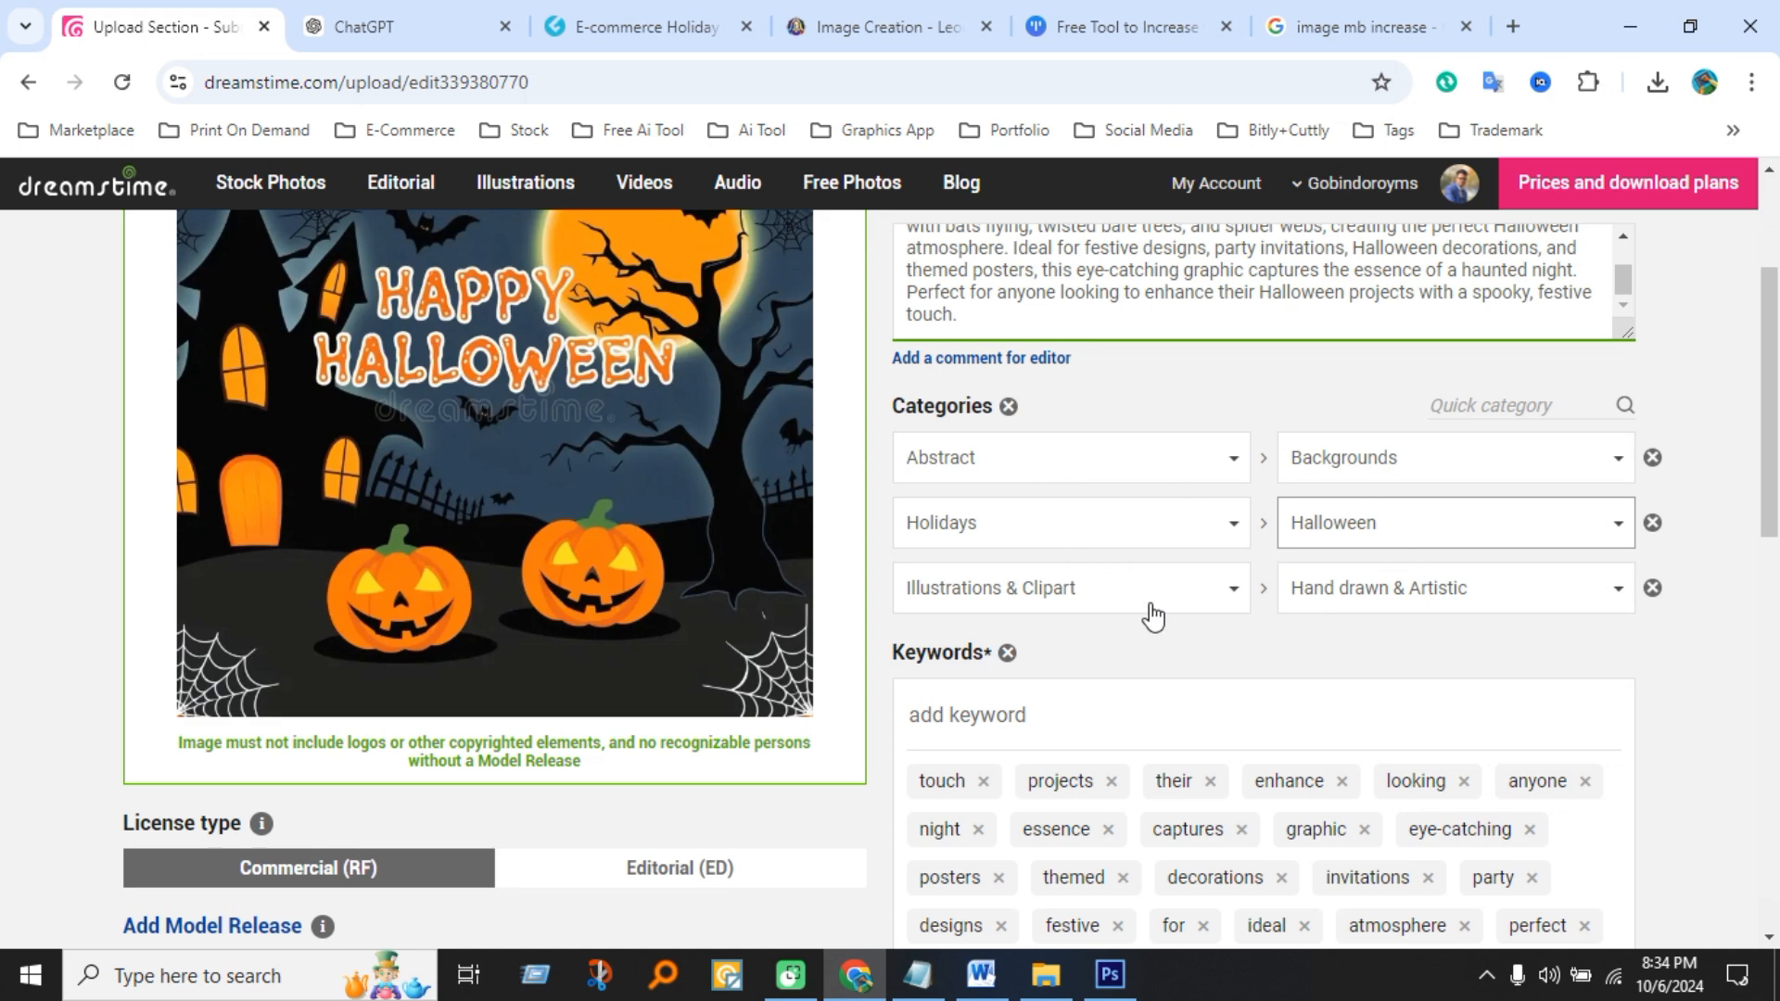
- Set the file's third category to Illustrations & Clipart with the subcategory Generative AI
left_click(1372, 598)
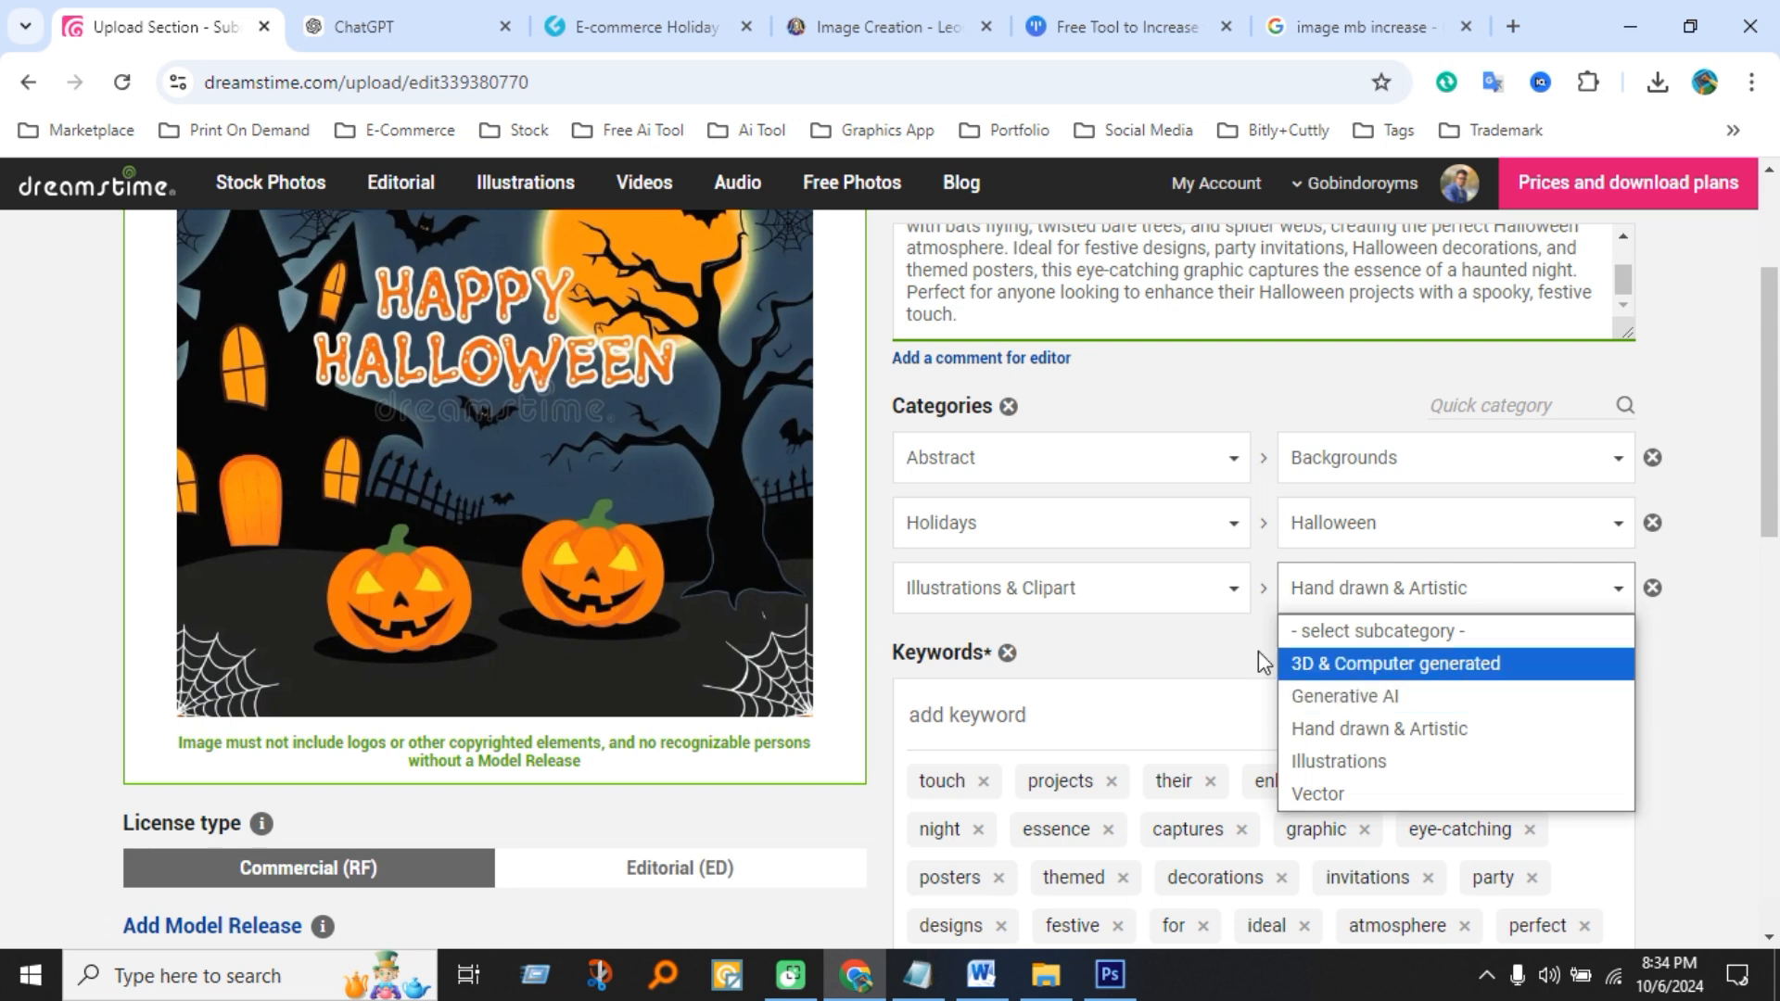
left_click(1201, 605)
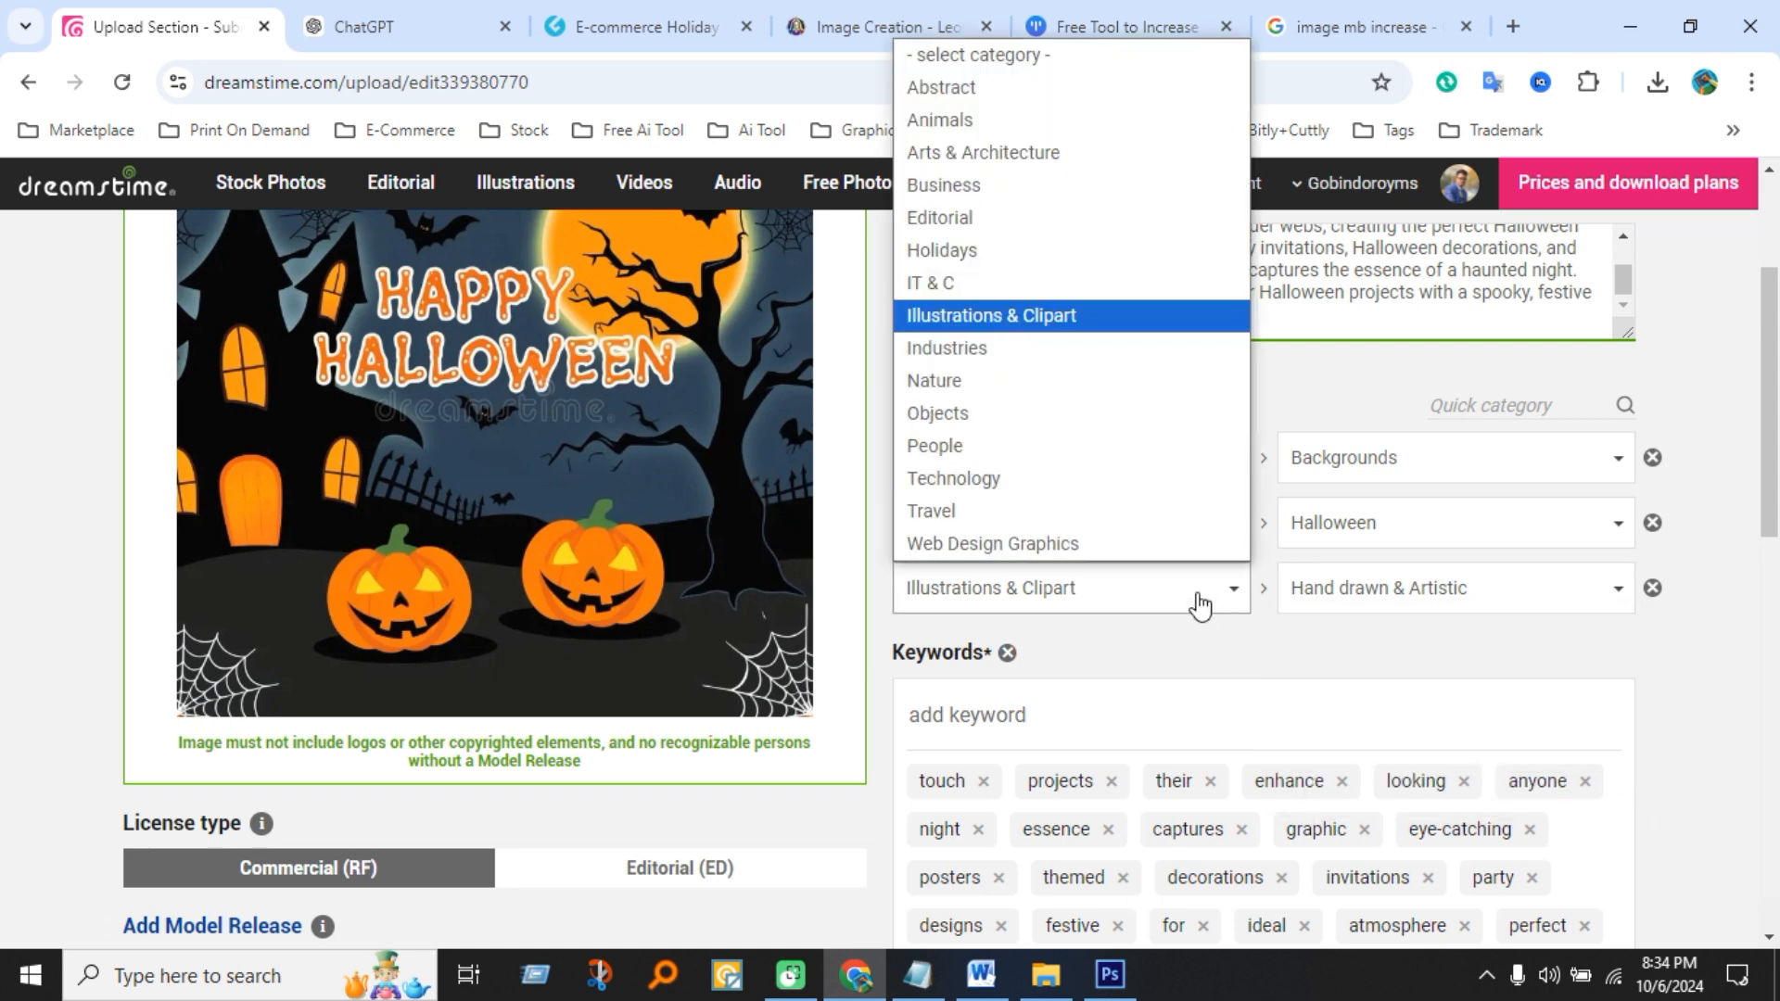
left_click(999, 91)
left_click(1410, 601)
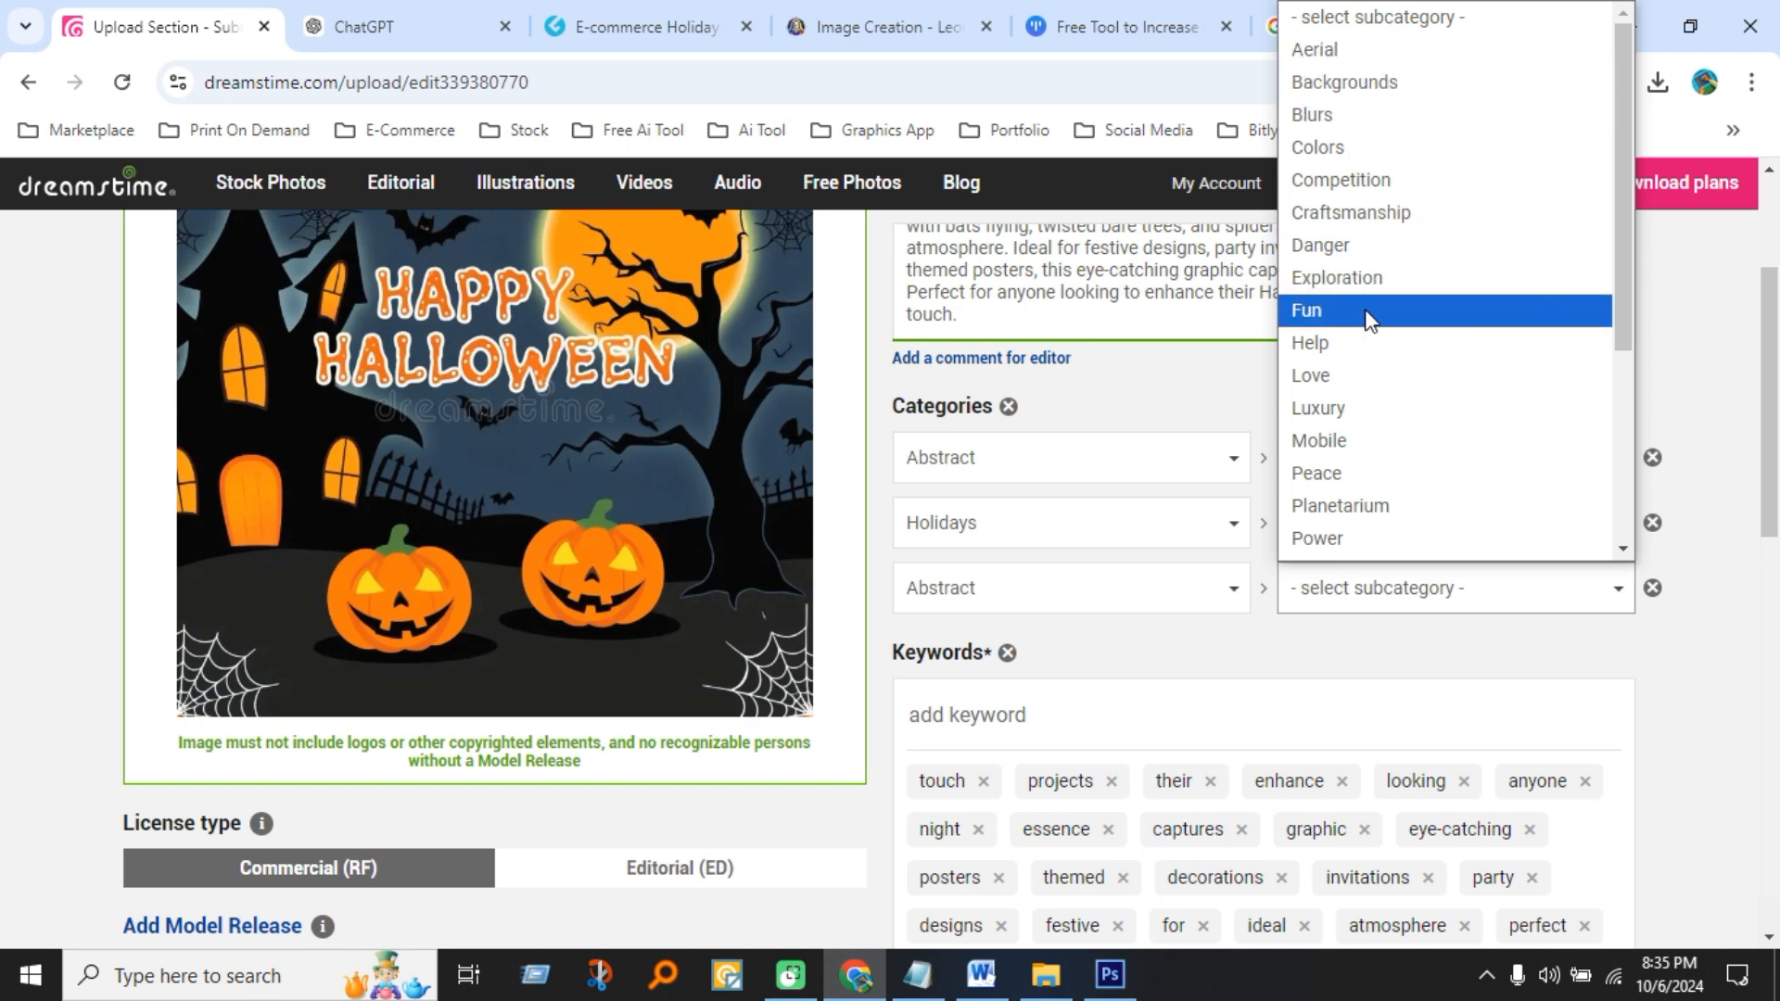
scroll(1382, 371, "down", 3)
scroll(1397, 409, "up", 3)
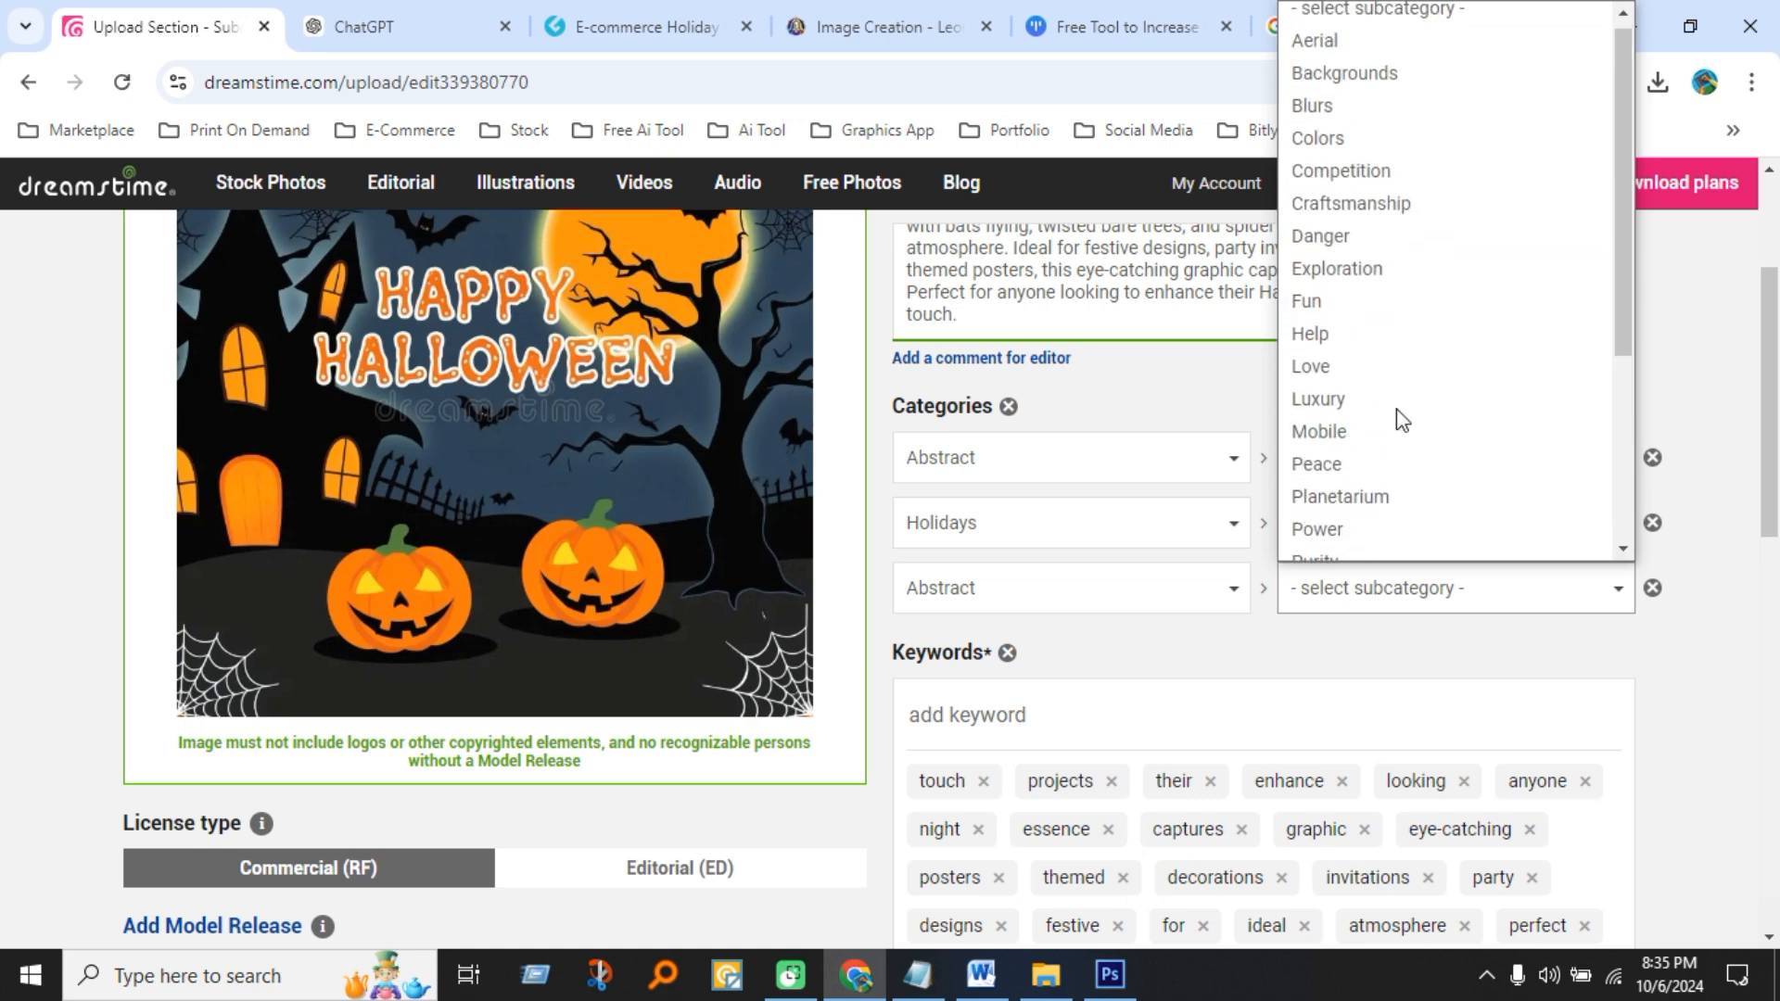
left_click(1167, 596)
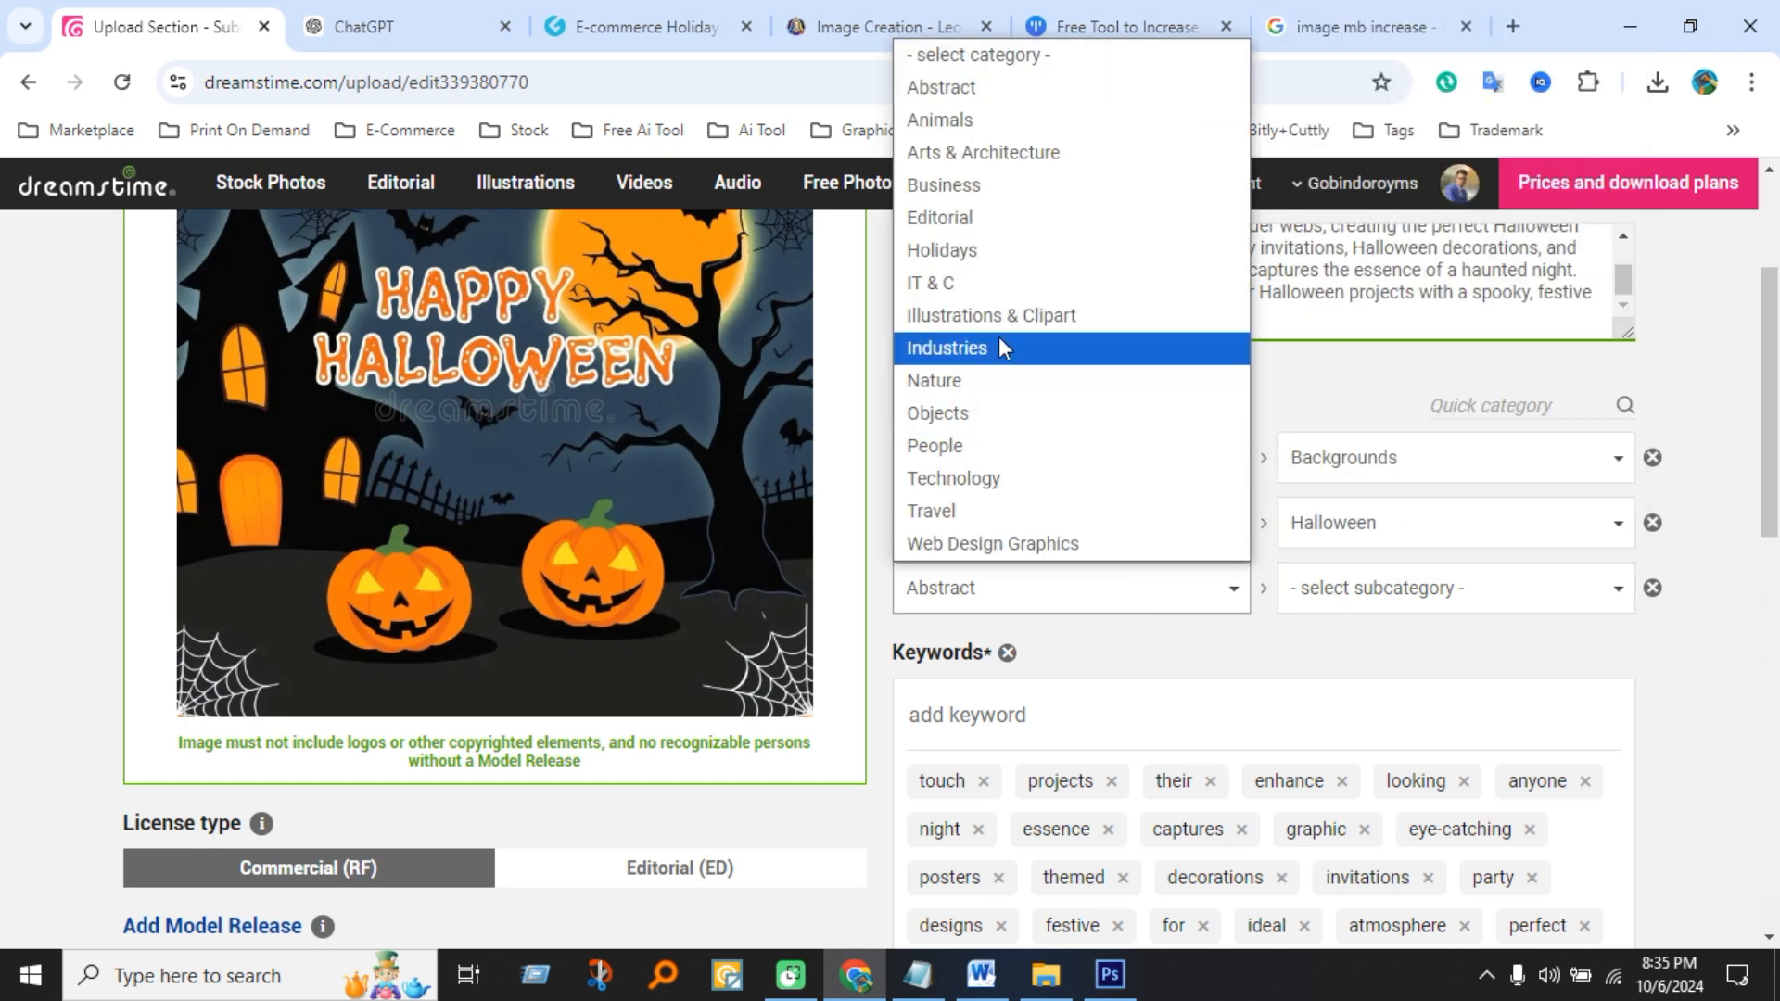
left_click(1111, 703)
left_click(1410, 591)
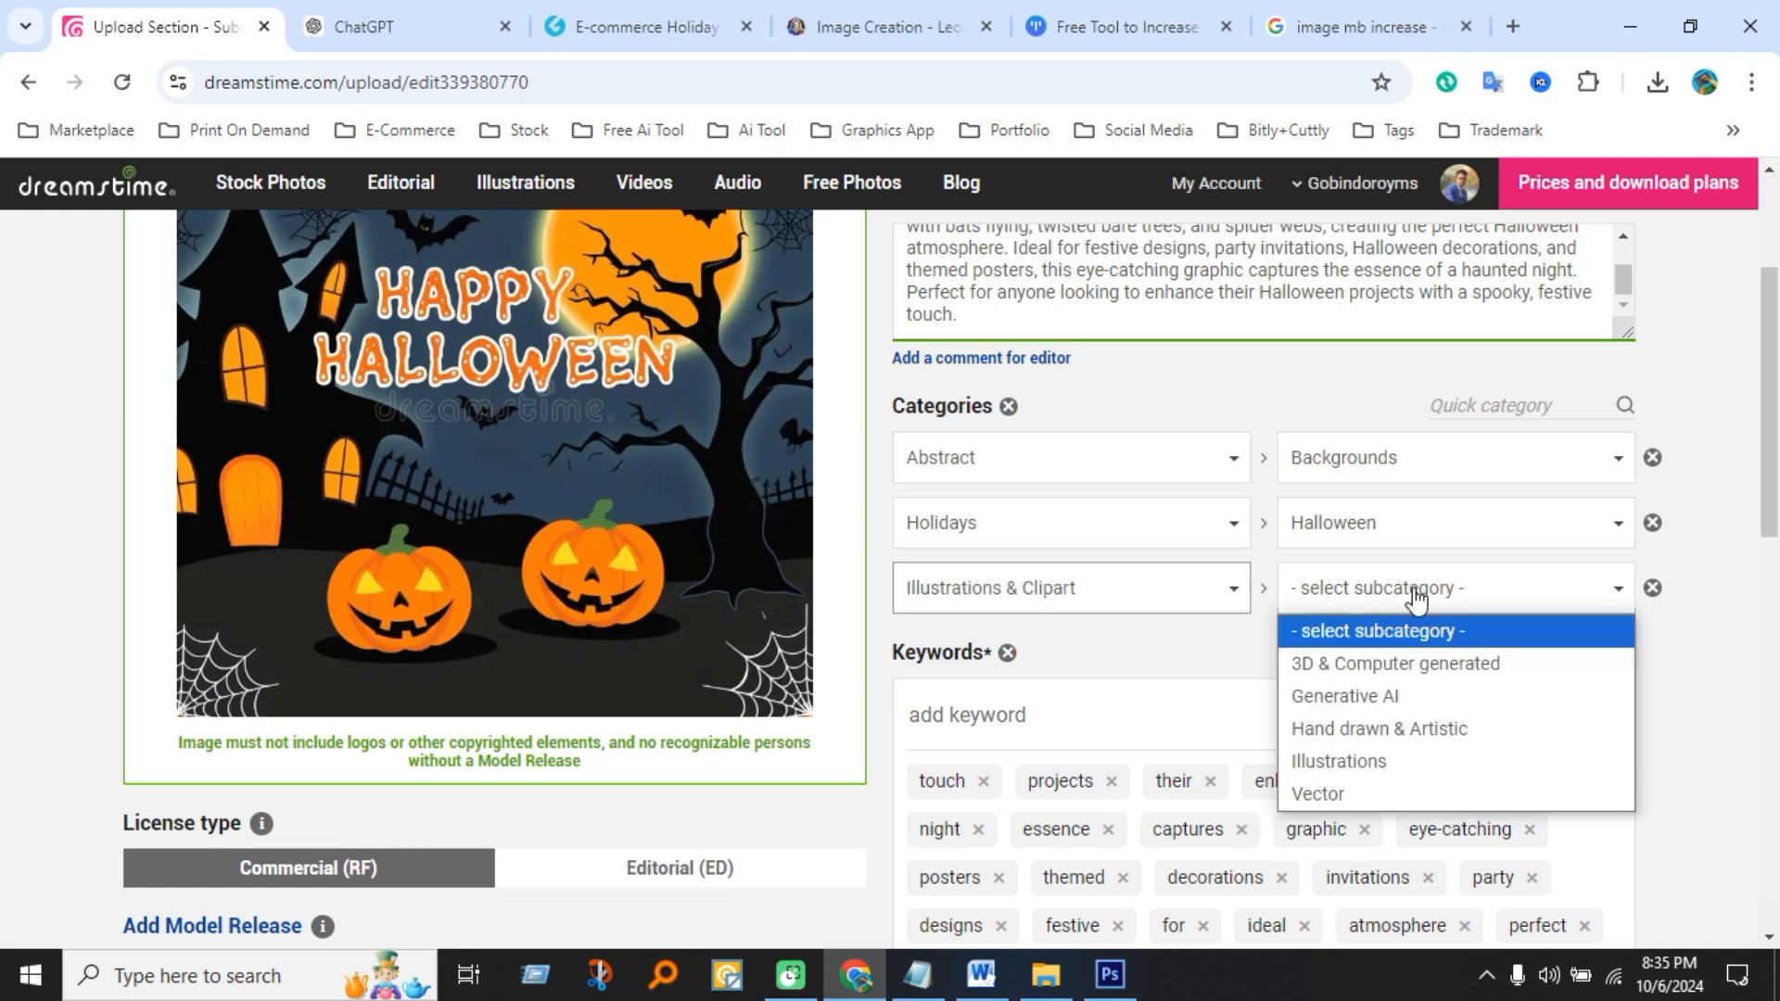
left_click(1370, 699)
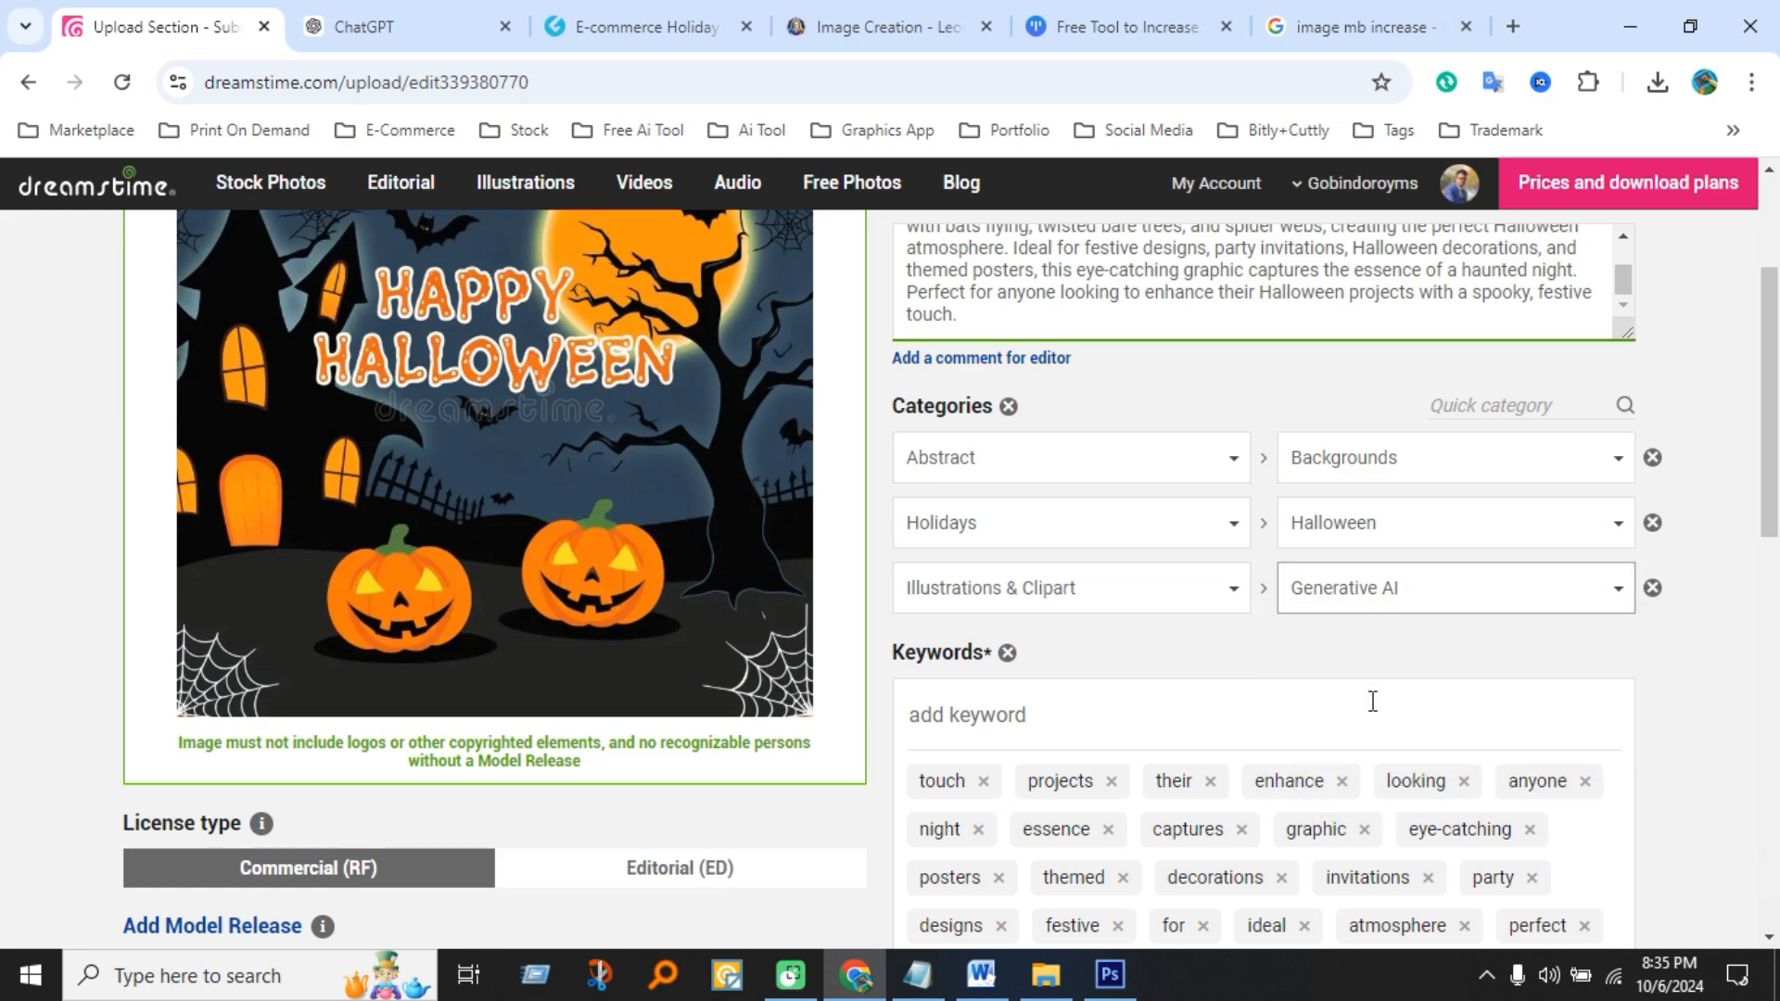
- Review the completed title, description and categories, and clear all existing keywords from the file
scroll(1342, 625, "down", 3)
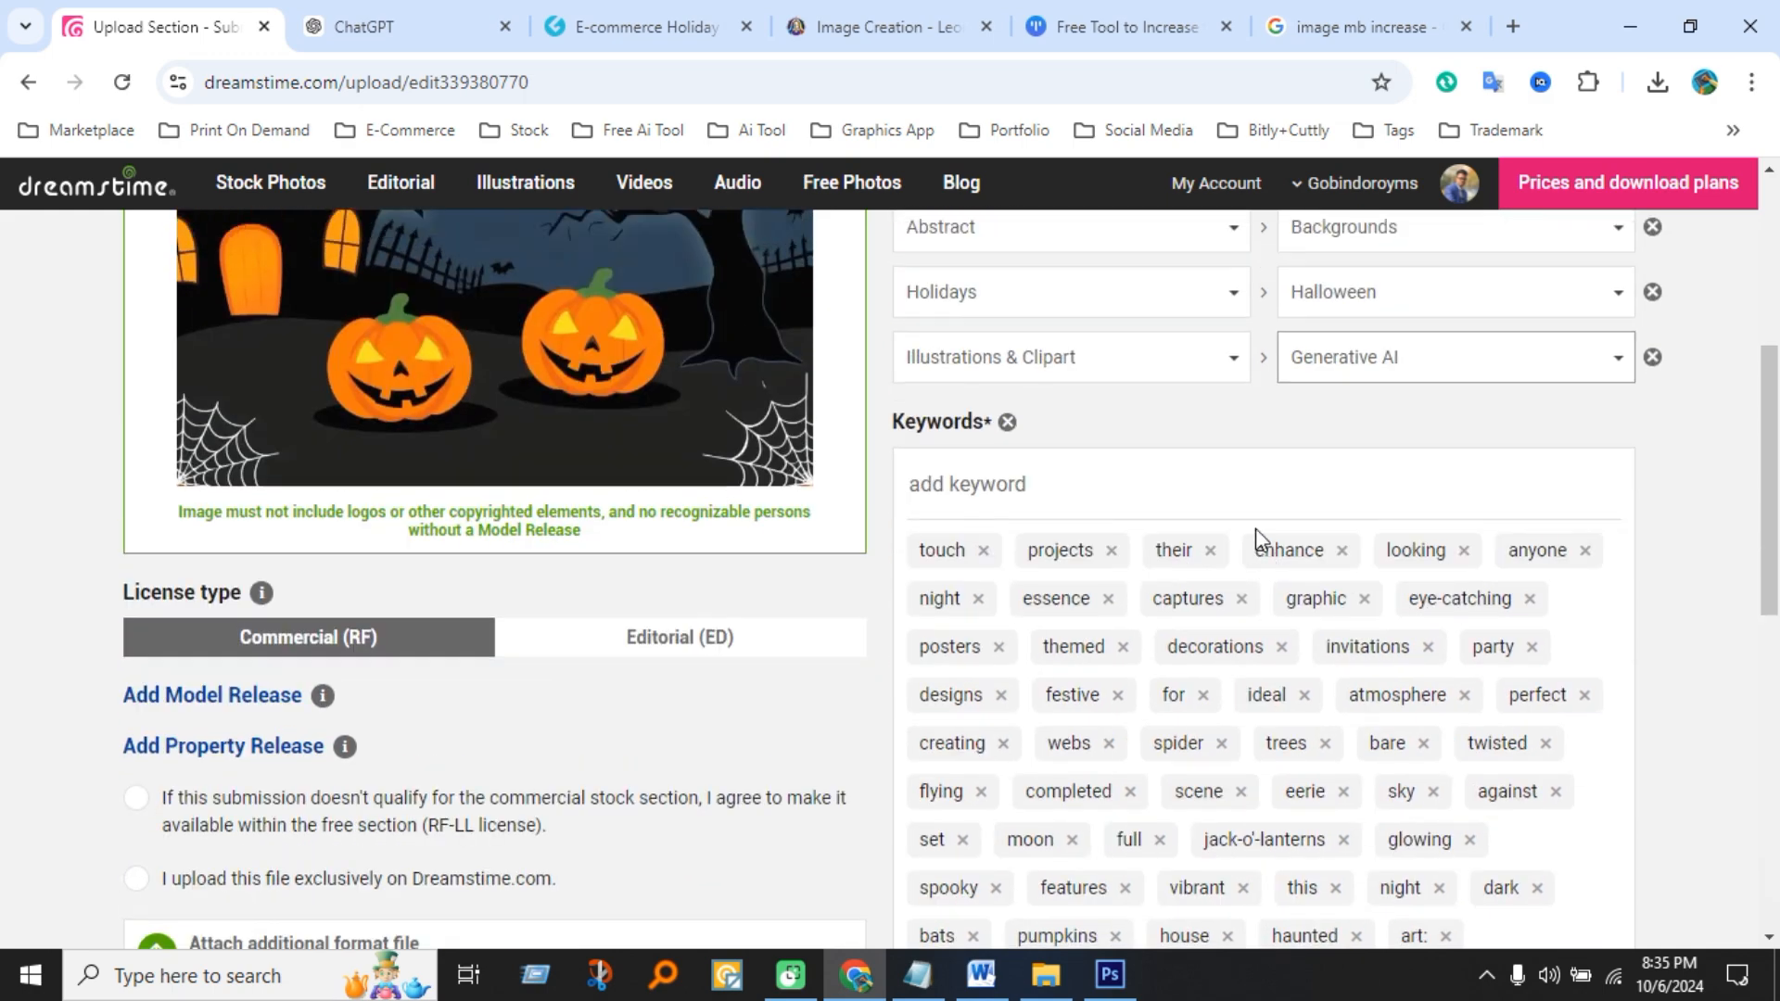
scroll(1267, 521, "up", 5)
scroll(1265, 546, "down", 7)
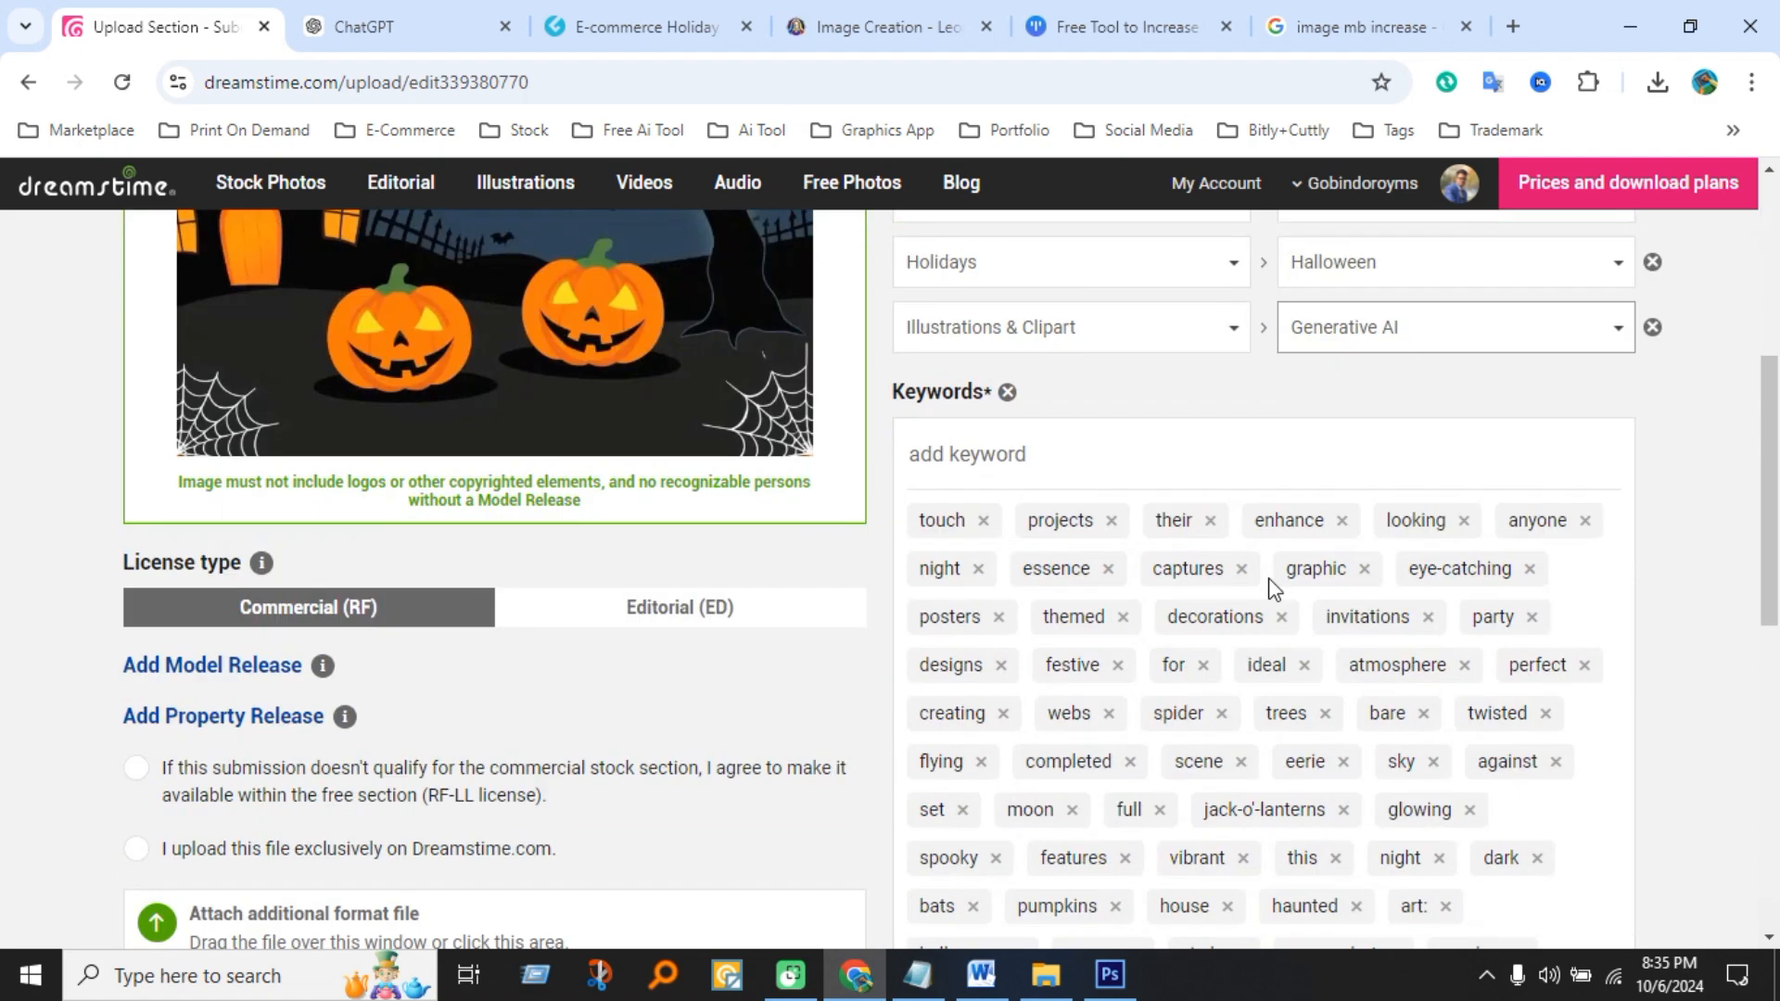
scroll(1112, 306, "up", 5)
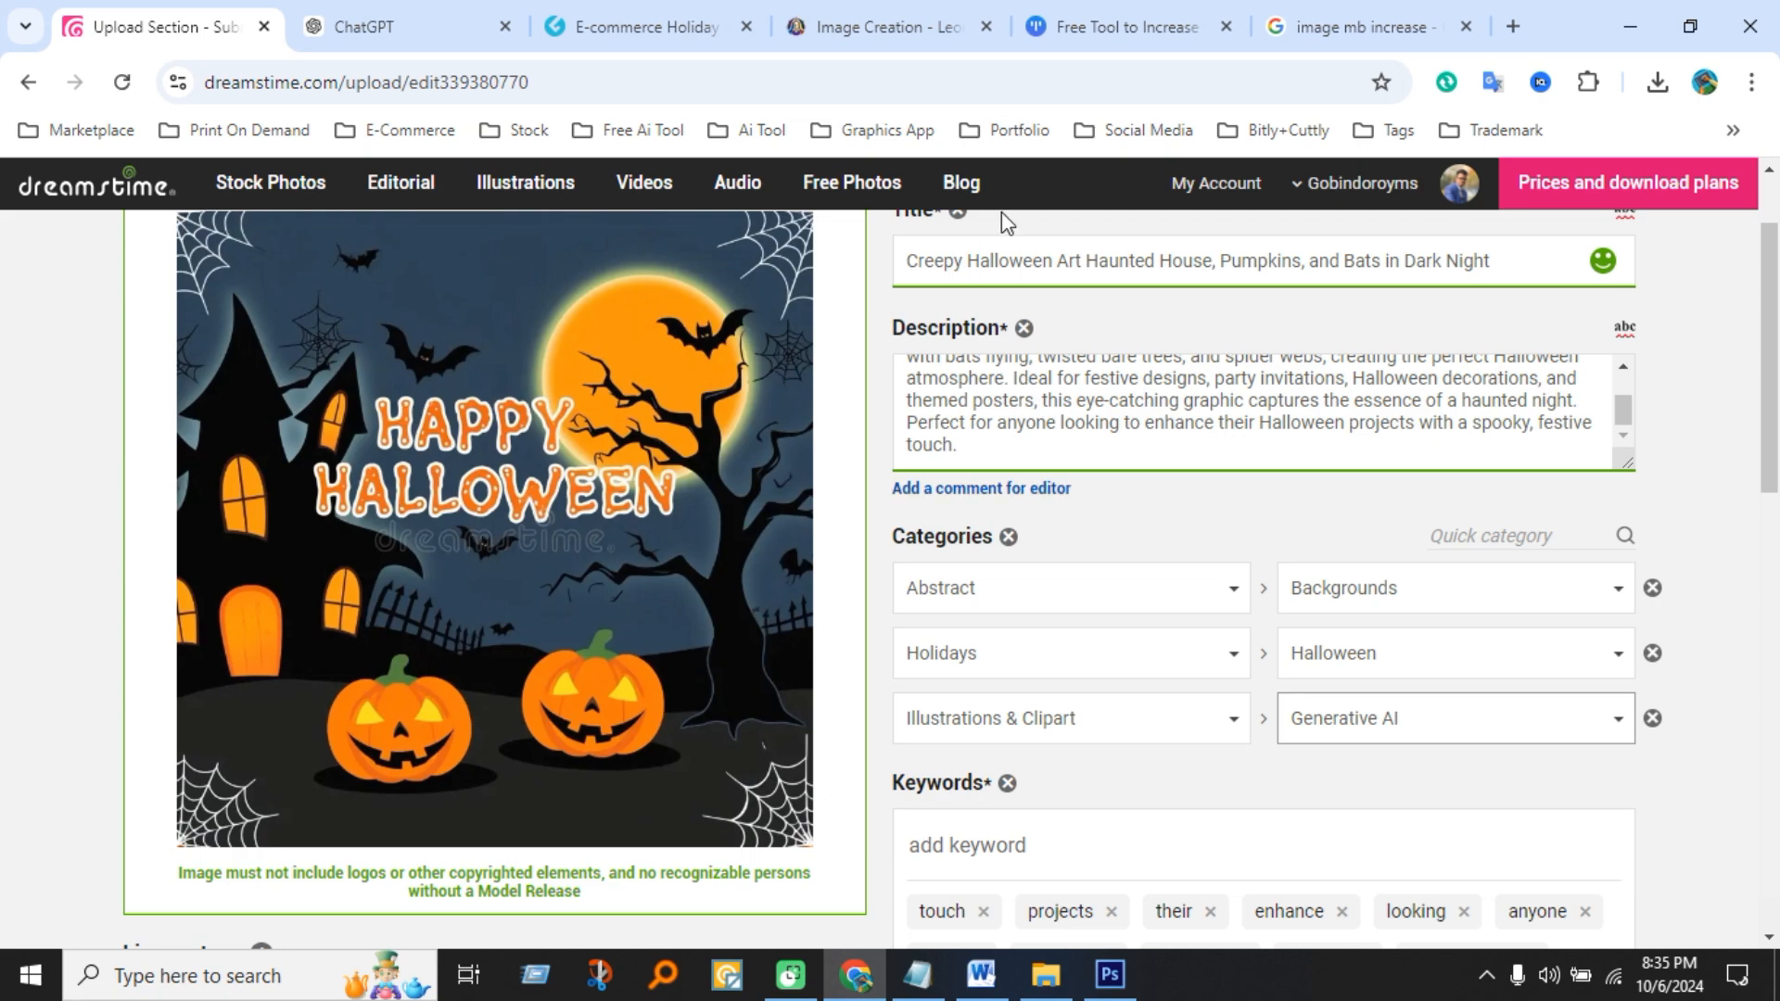
scroll(986, 262, "up", 1)
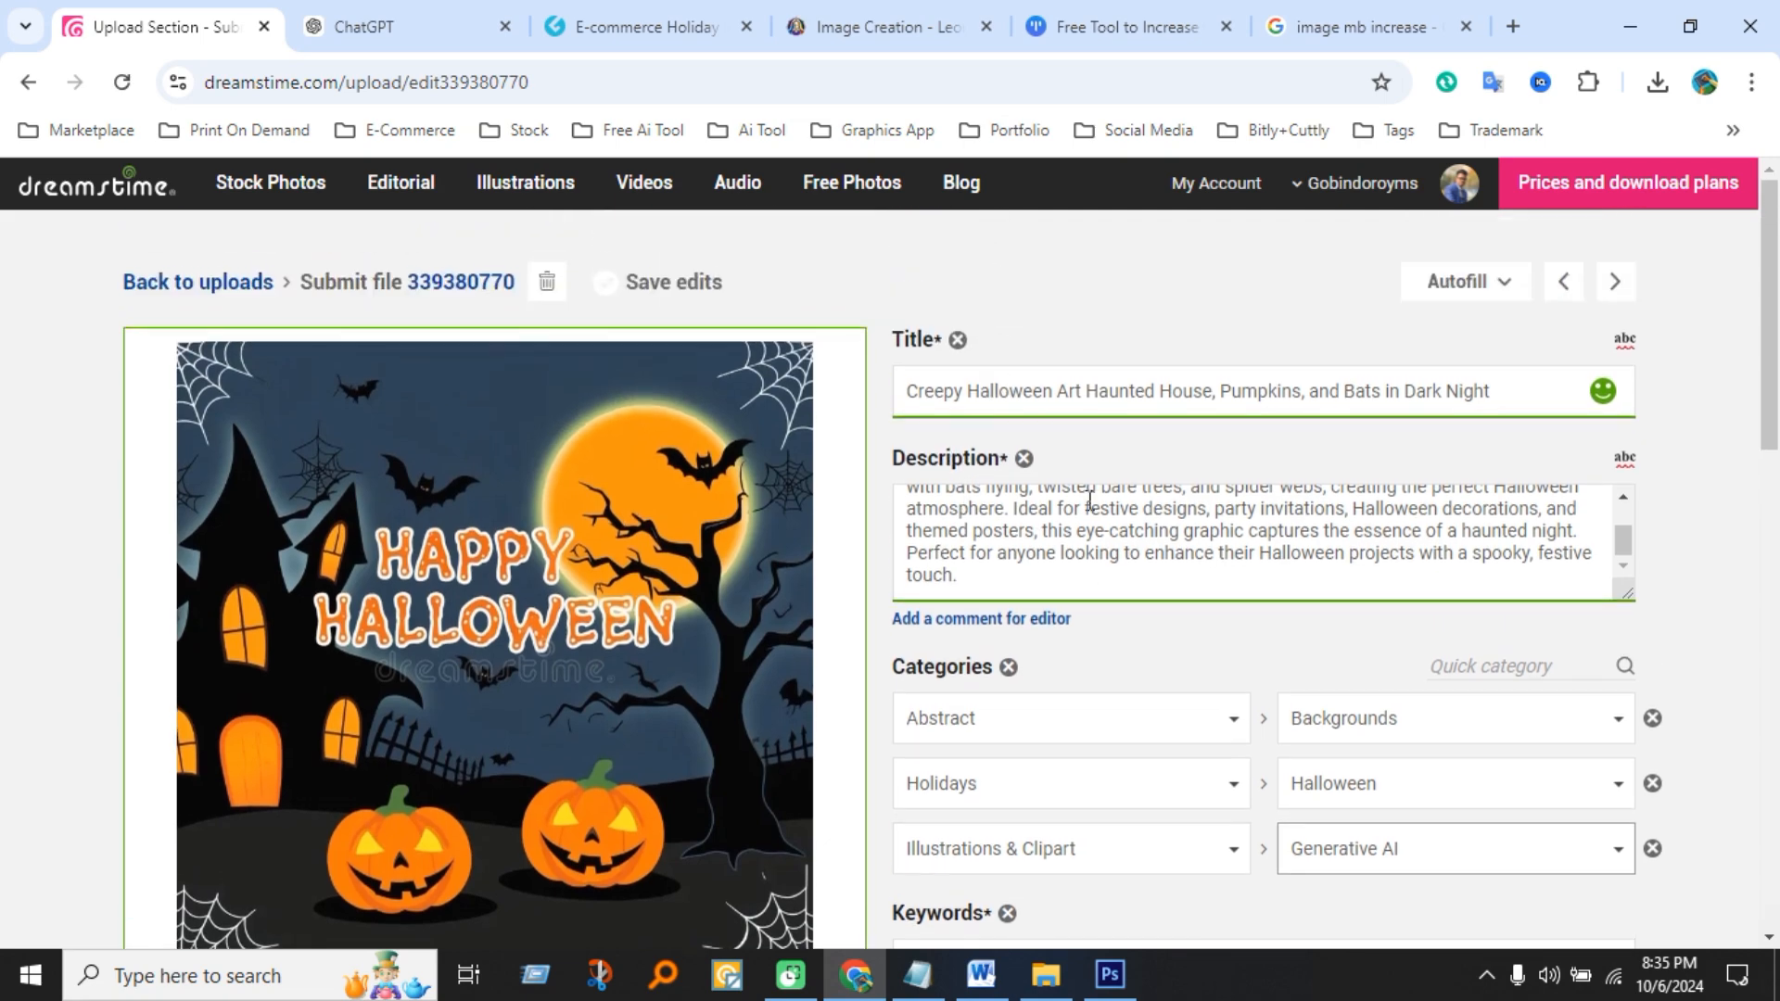
scroll(1163, 457, "down", 8)
scroll(1150, 491, "up", 3)
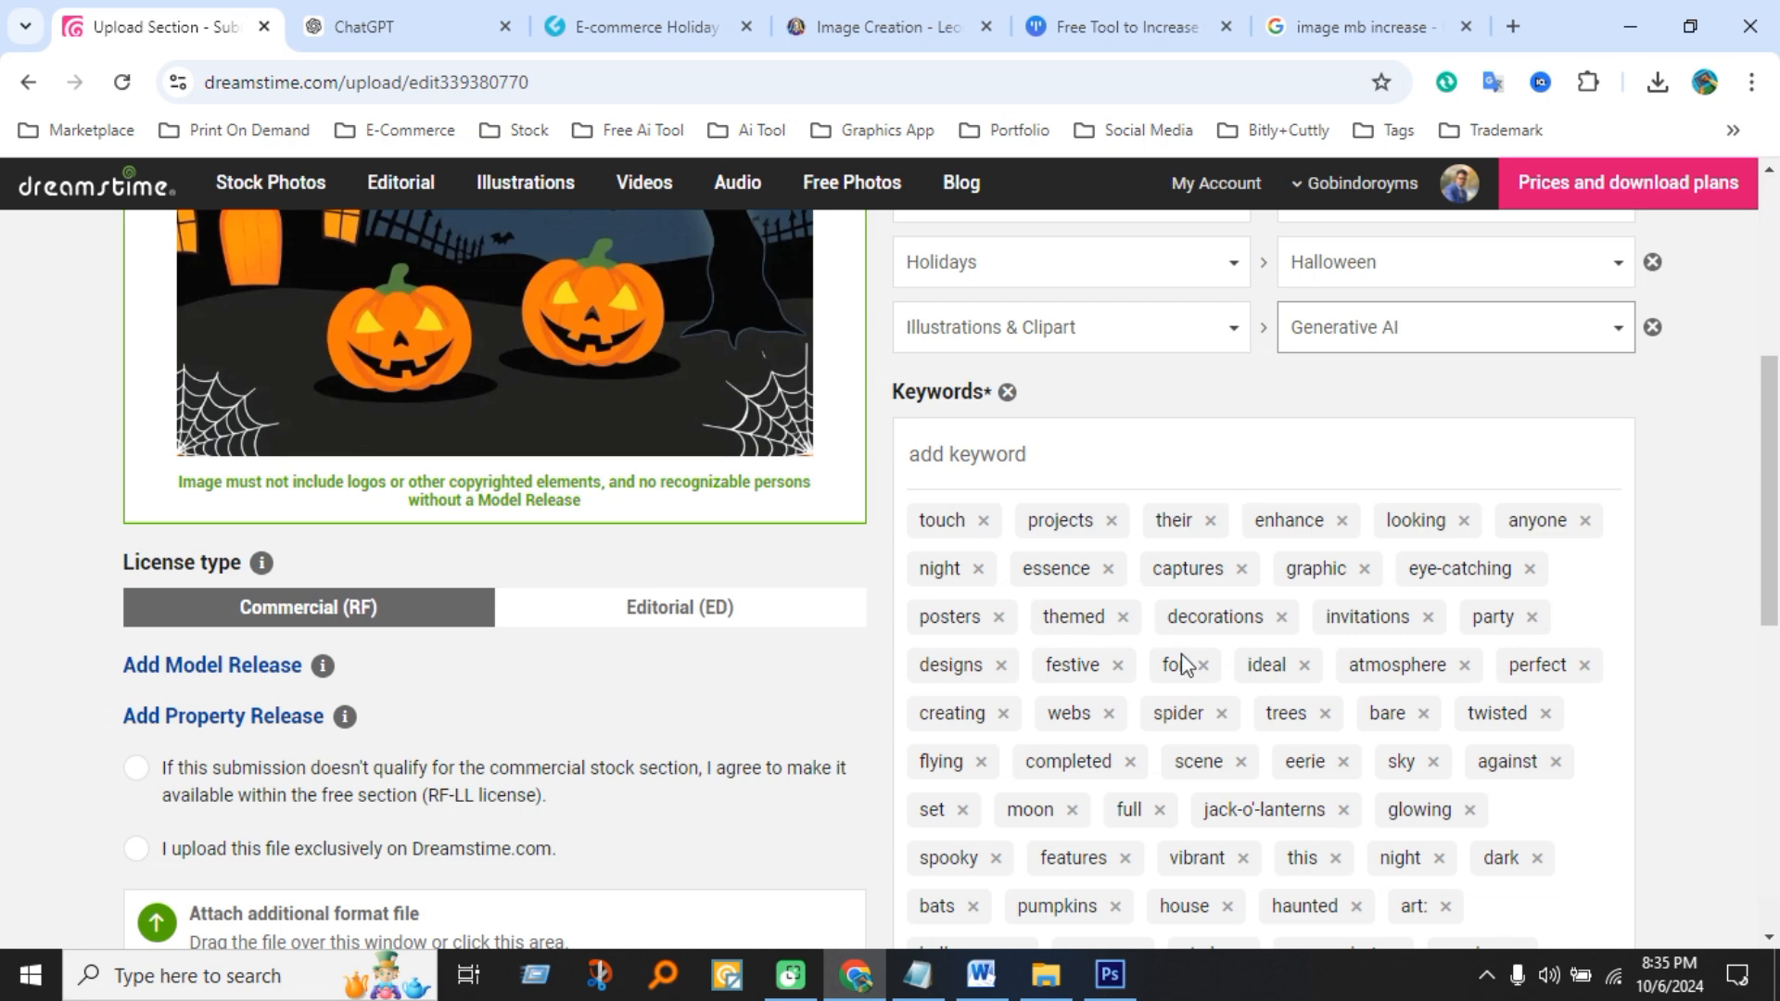
left_click(1007, 392)
- Copy the list of tags from the Word document and paste it into the Dreamstime file's keywords in Chrome
left_click(1165, 473)
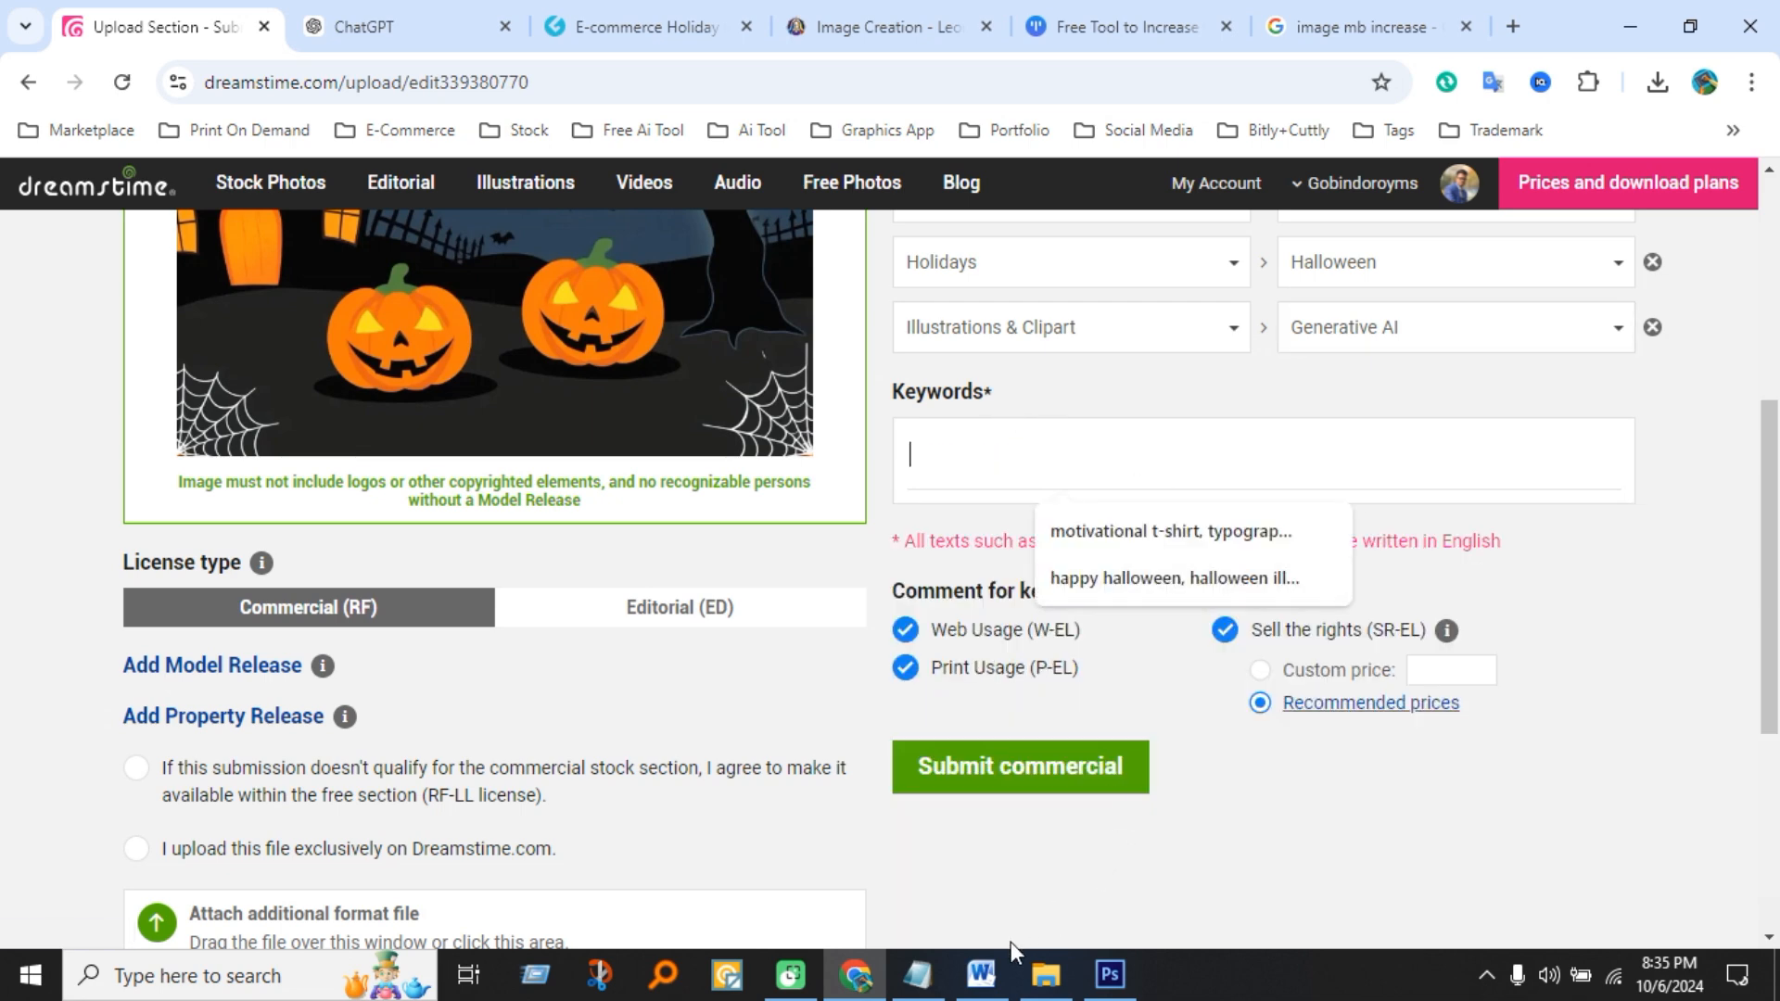
left_click(984, 972)
scroll(1030, 696, "down", 4)
left_click_drag(672, 720, 488, 501)
left_click(860, 972)
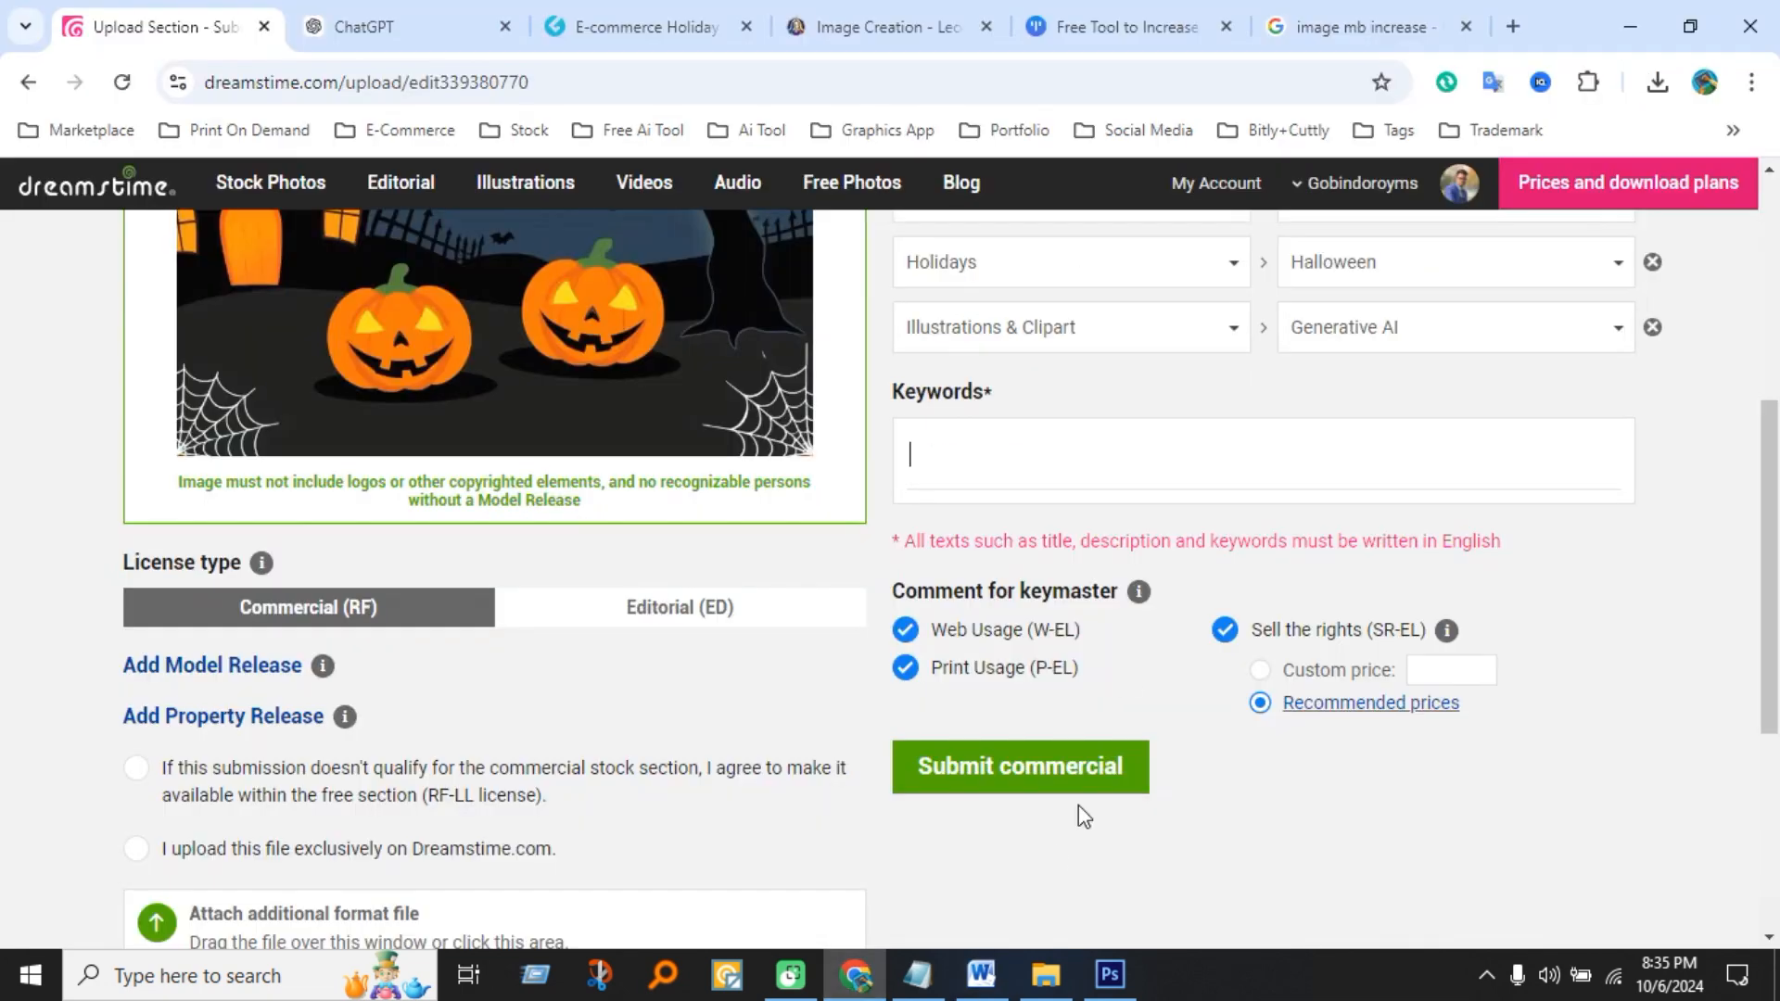
left_click(1074, 449)
key("ctrl+v")
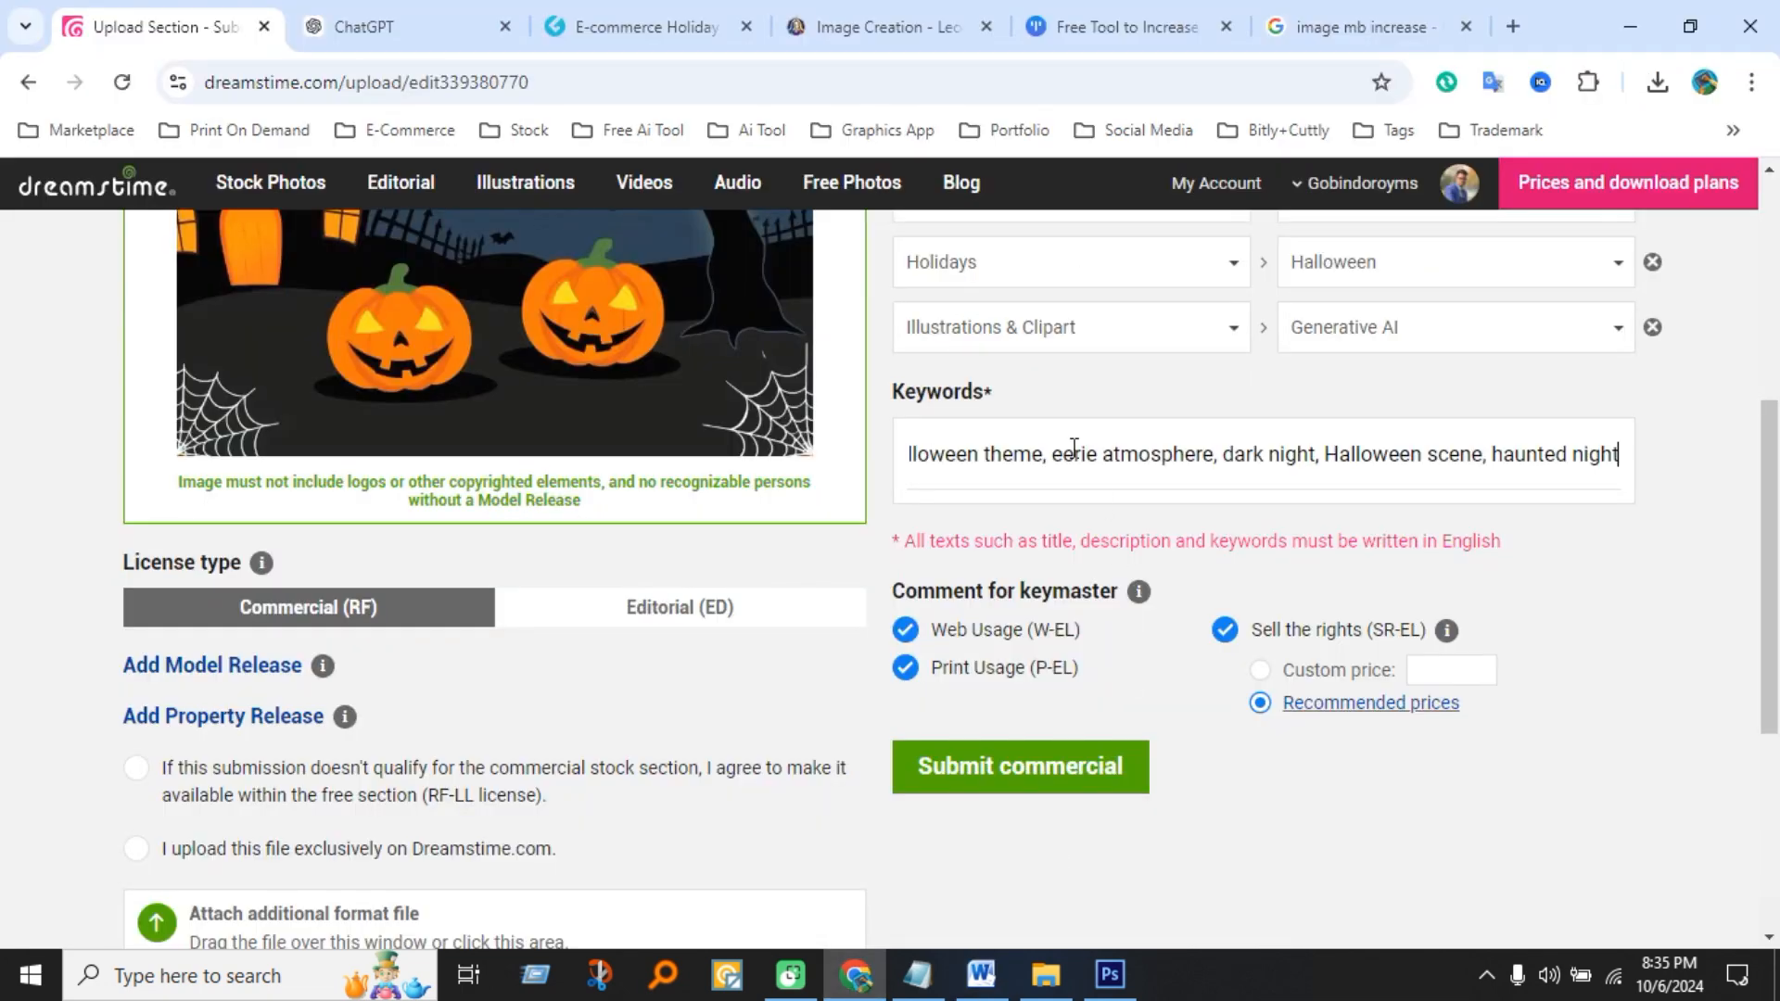
- Open the agreement for uploading the file exclusively on Dreamstime.com and cancel it
scroll(1120, 632, "down", 4)
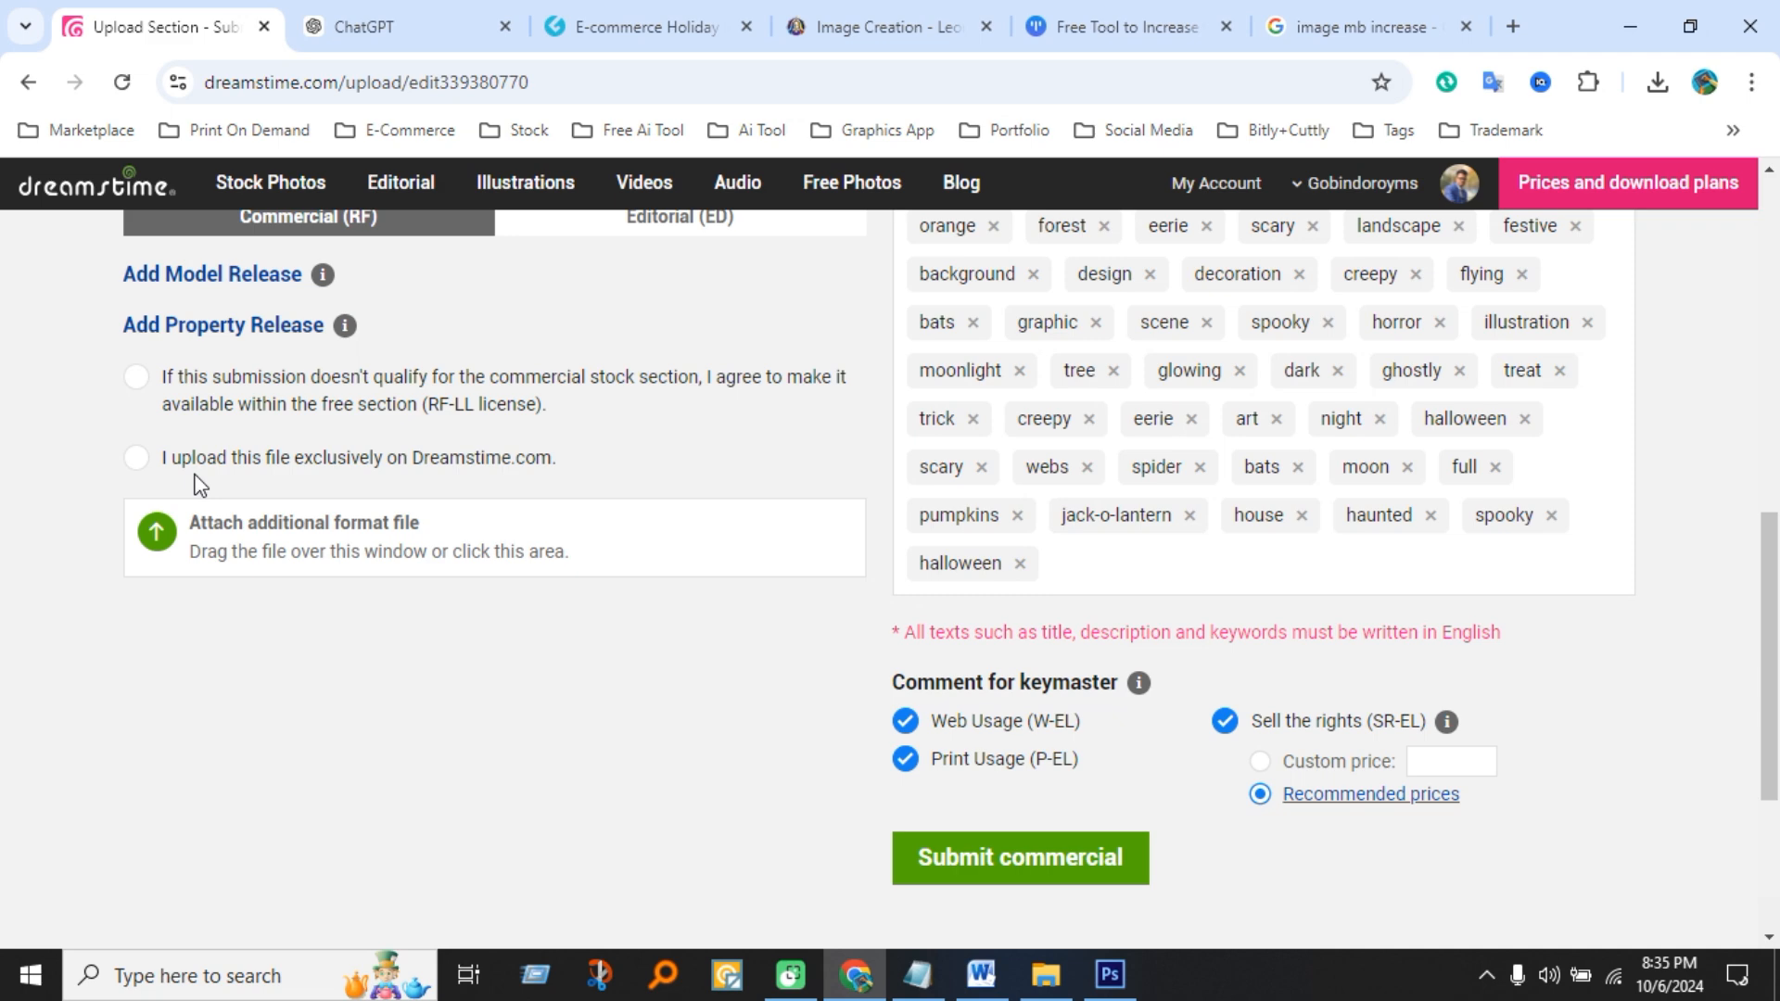
left_click(136, 457)
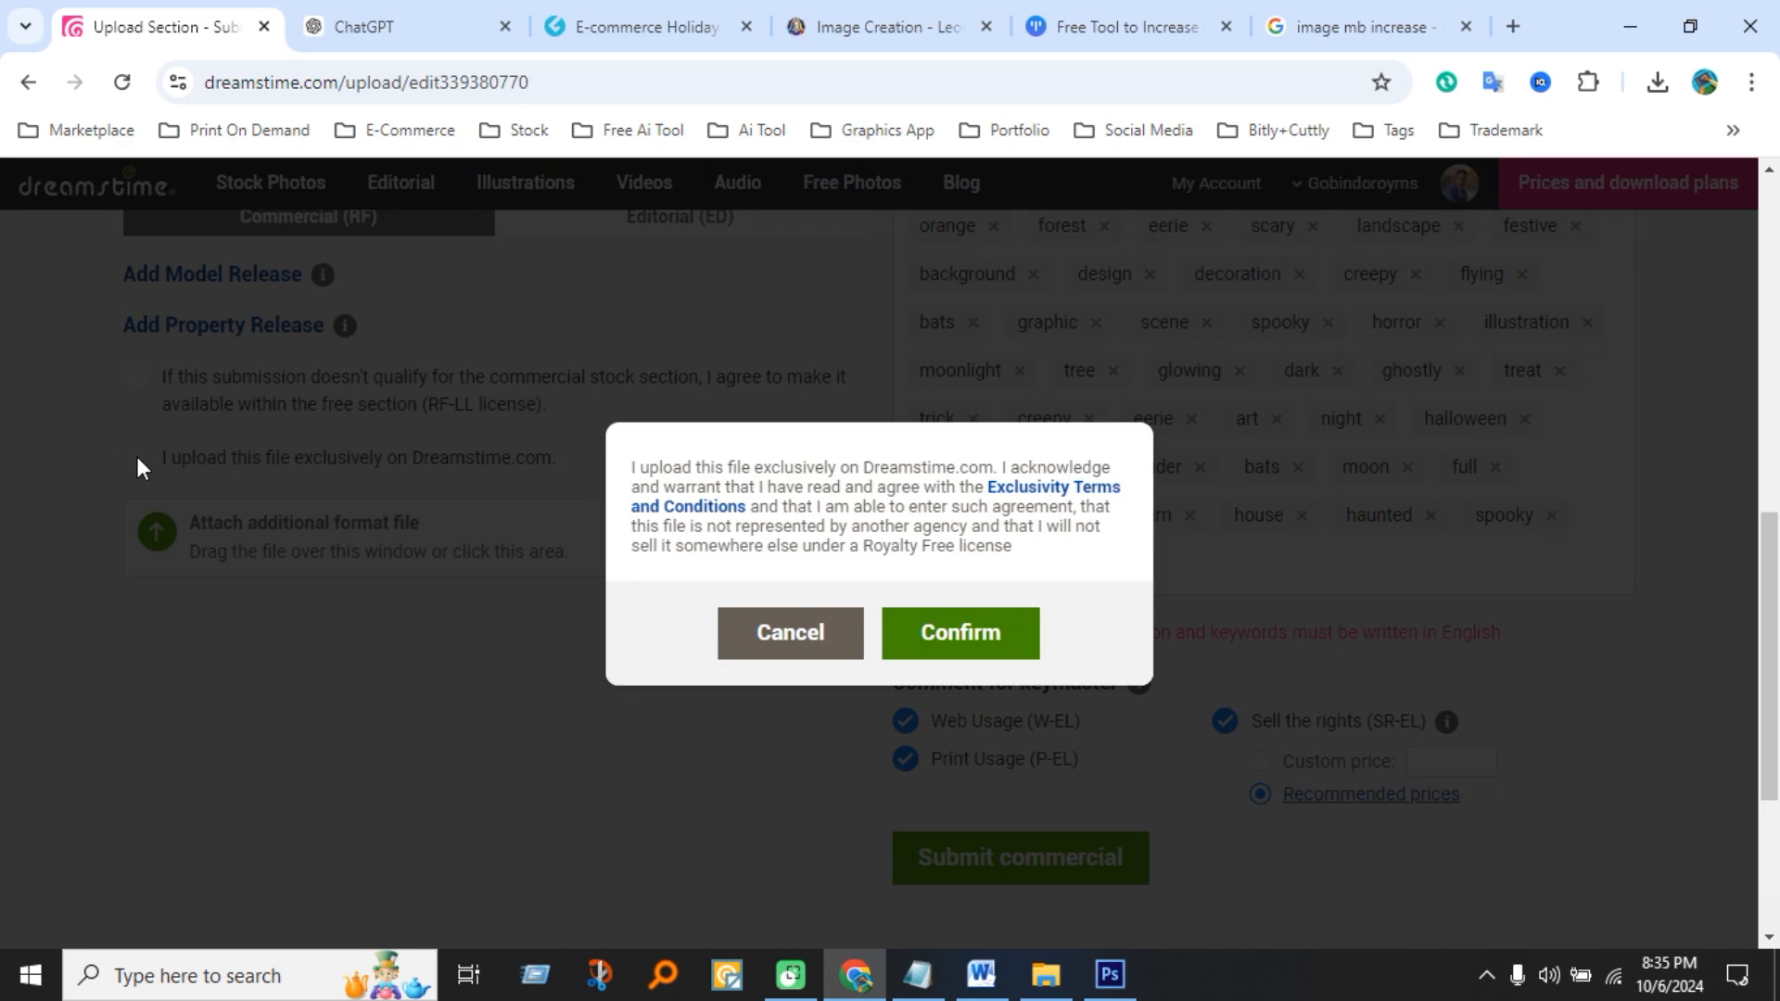
left_click(784, 644)
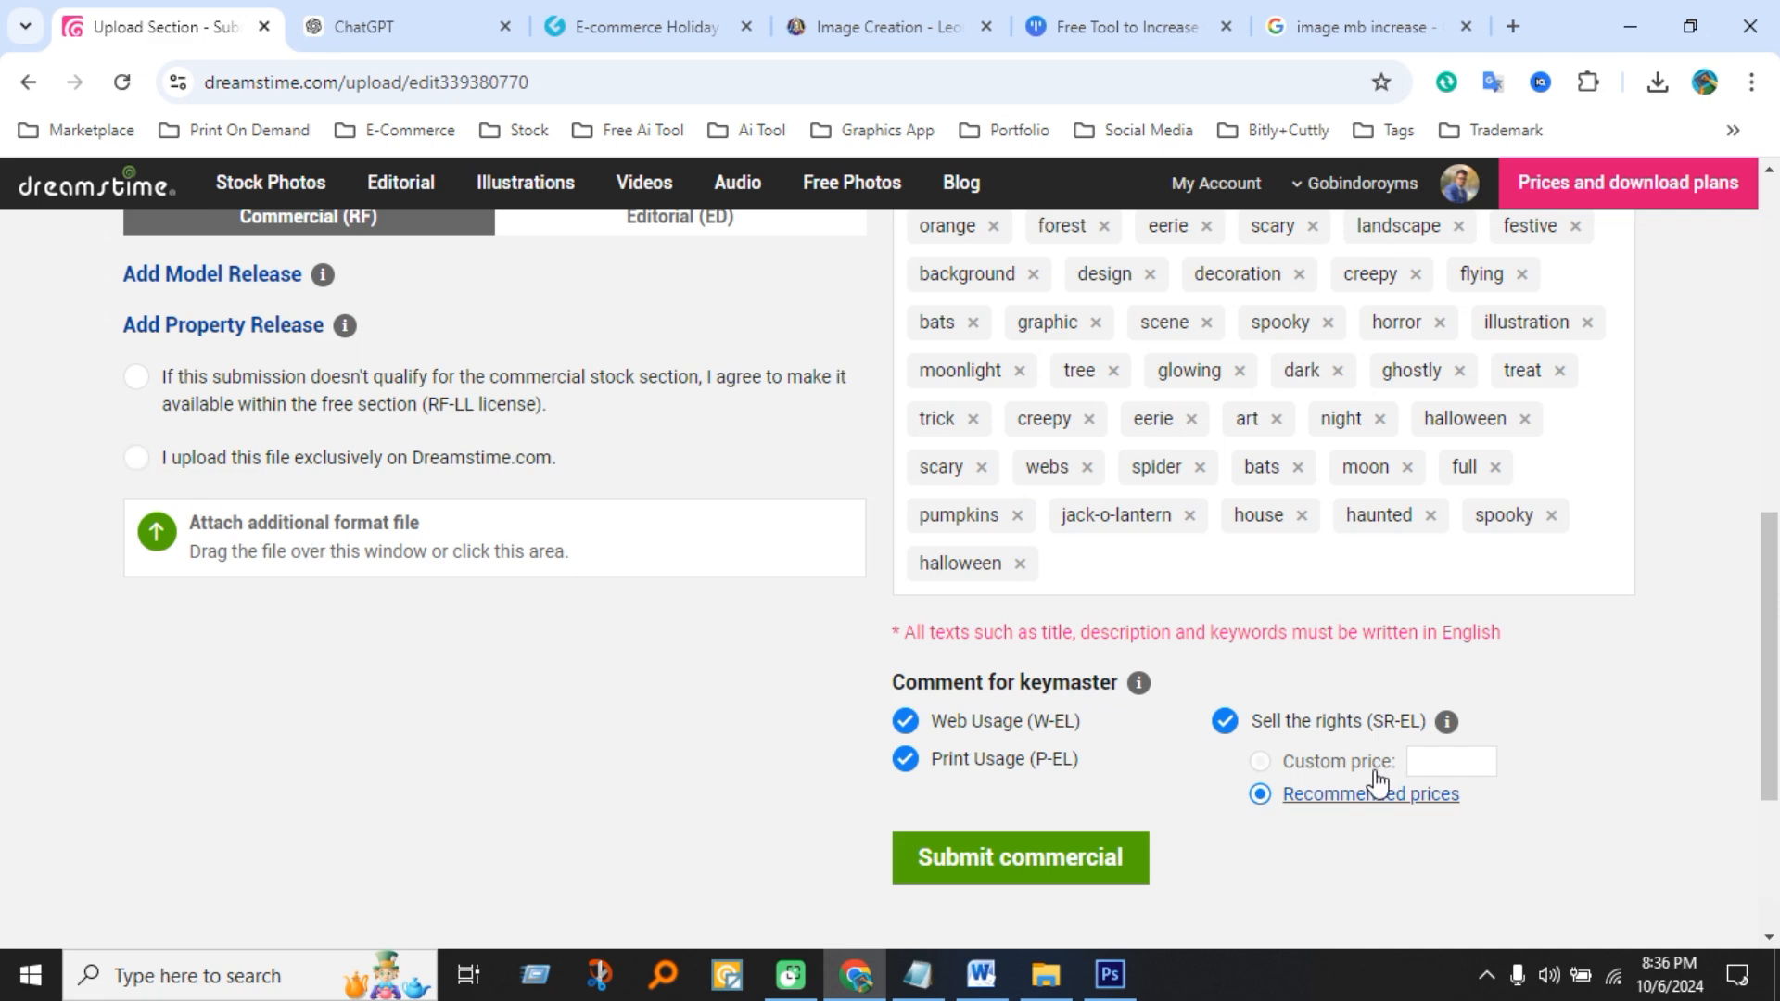
- Submit the Halloween file as commercial with the Sell the rights (SR-EL) option enabled
left_click(1274, 765)
left_click(1433, 762)
left_click(1226, 729)
left_click(1227, 725)
left_click(1050, 874)
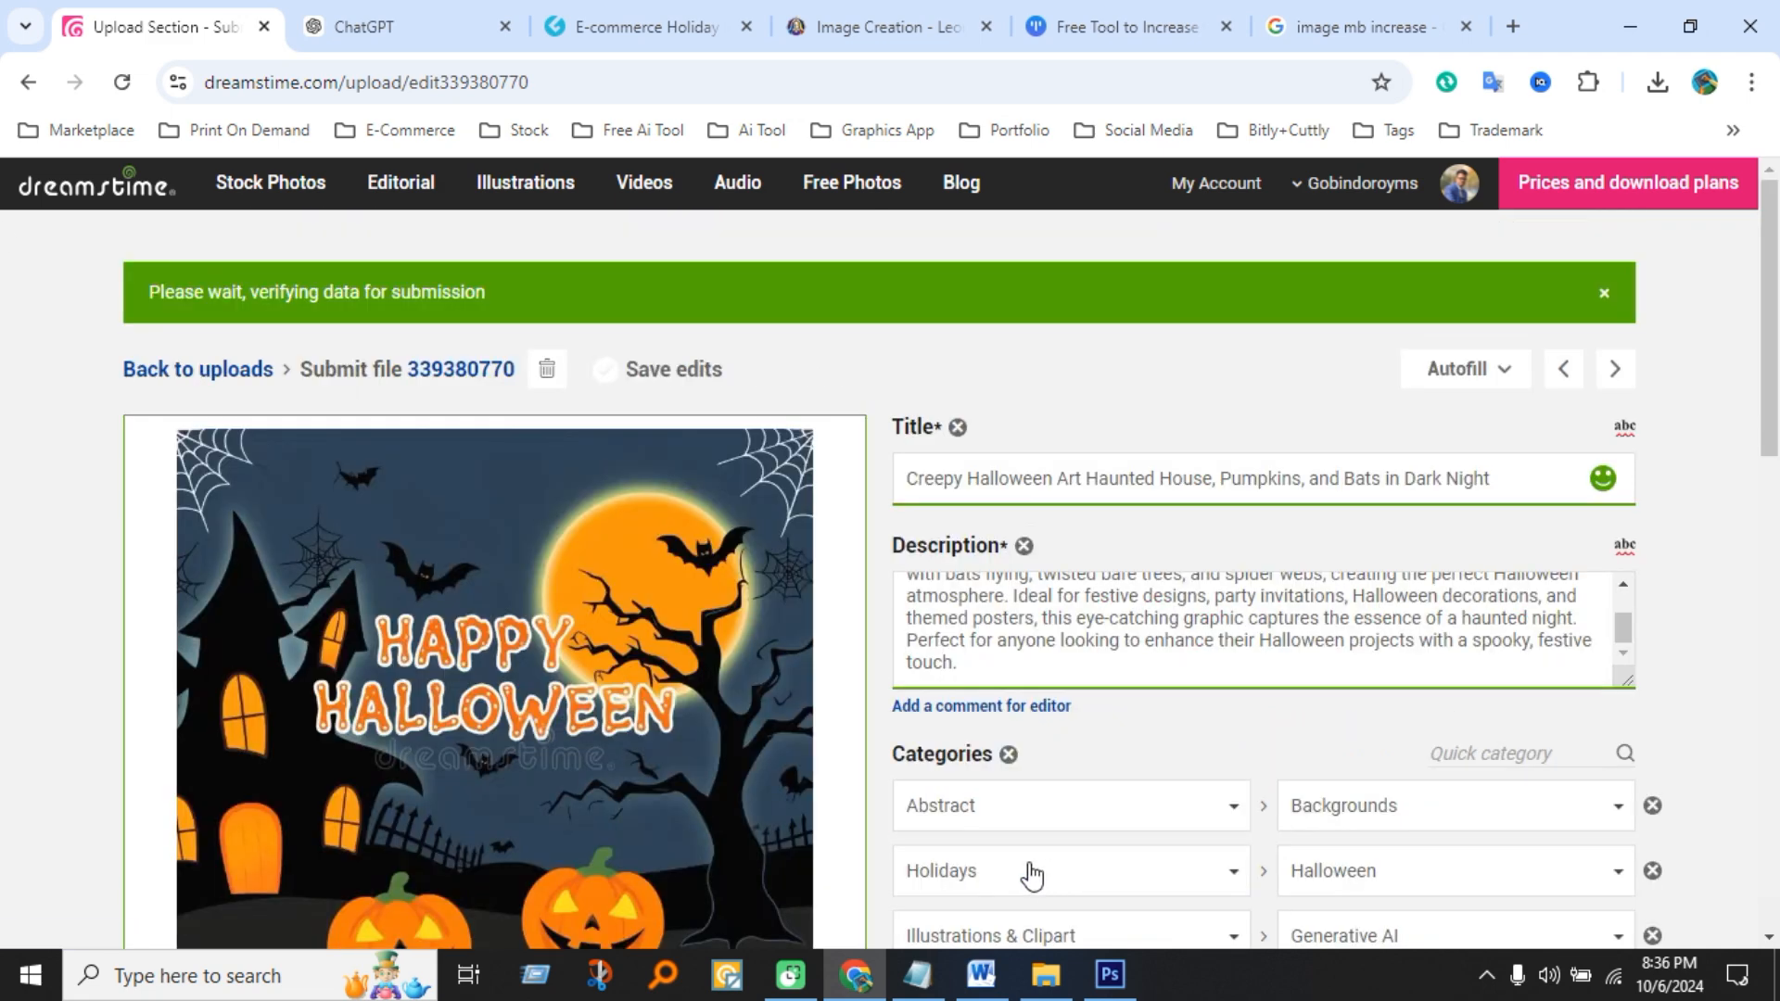